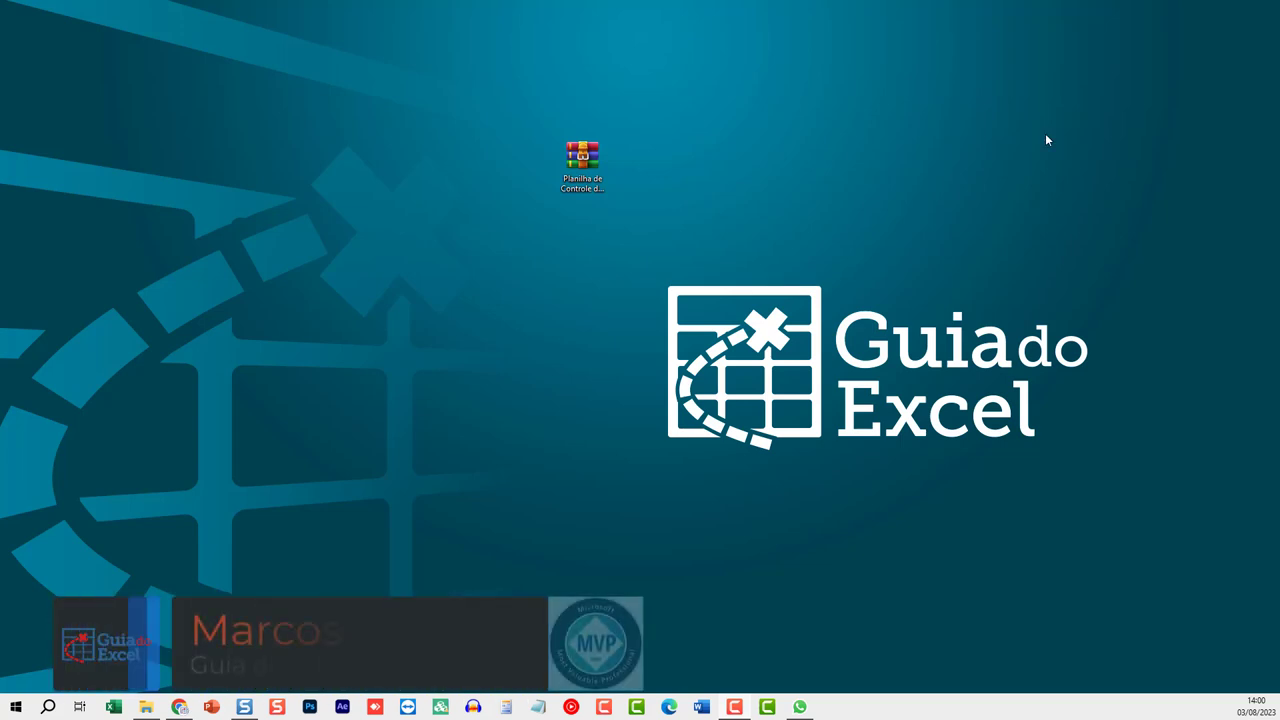
- Open Planilha de Controle de Gado v1.0.zip in WinRAR and extract its folder onto the desktop
{"action": "left_click", "coordinate": [586, 158]}
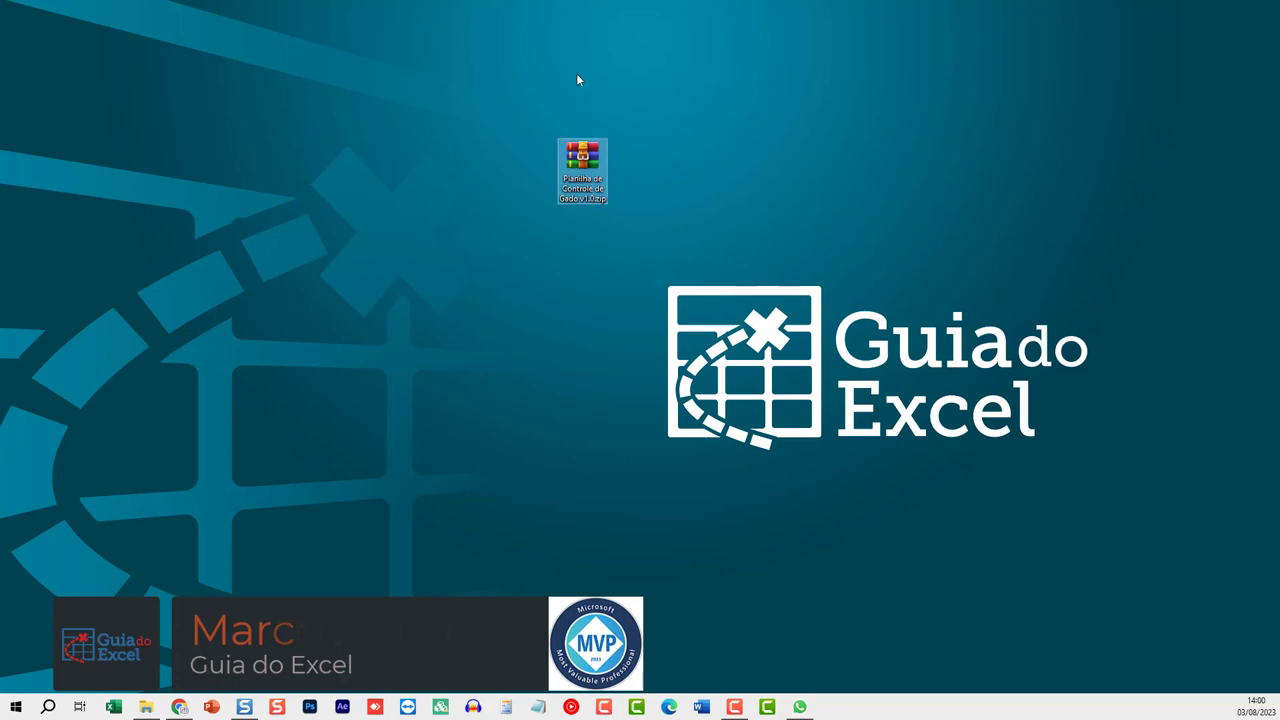
{"action": "left_click_drag", "start_coordinate": [499, 101], "coordinate": [692, 268]}
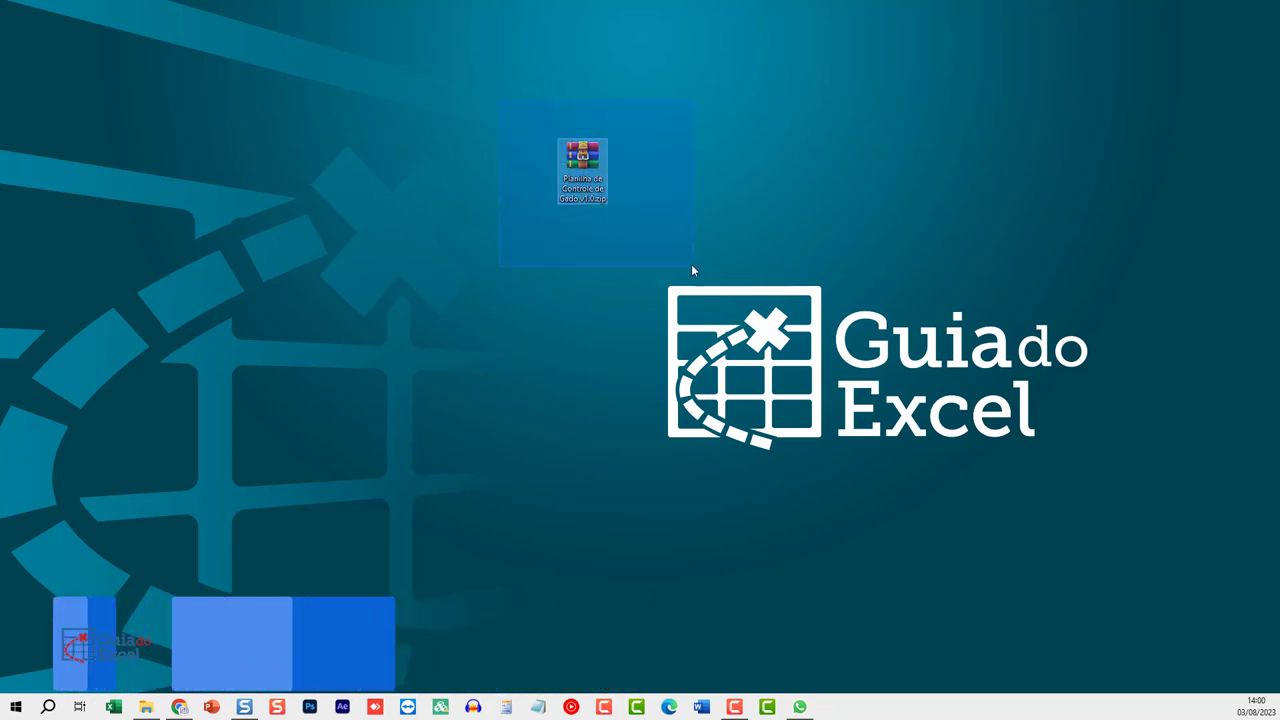
{"action": "double_click", "coordinate": [582, 170]}
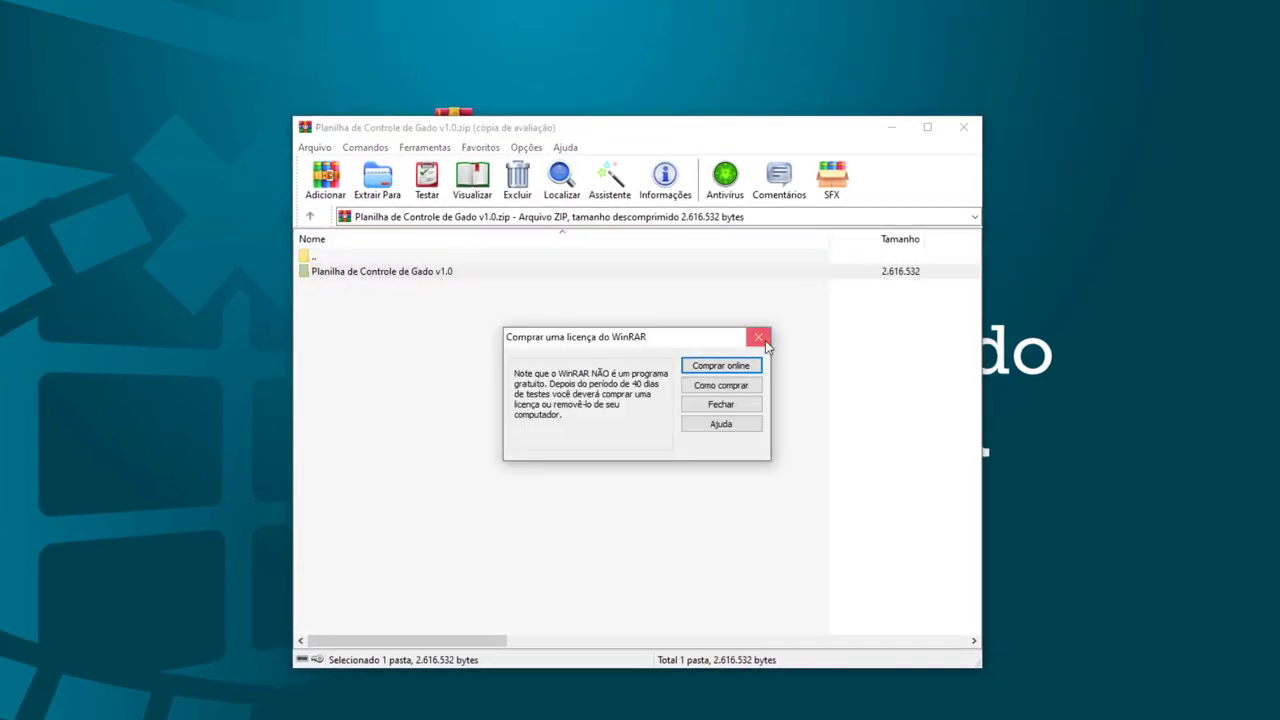
{"action": "left_click", "coordinate": [762, 339]}
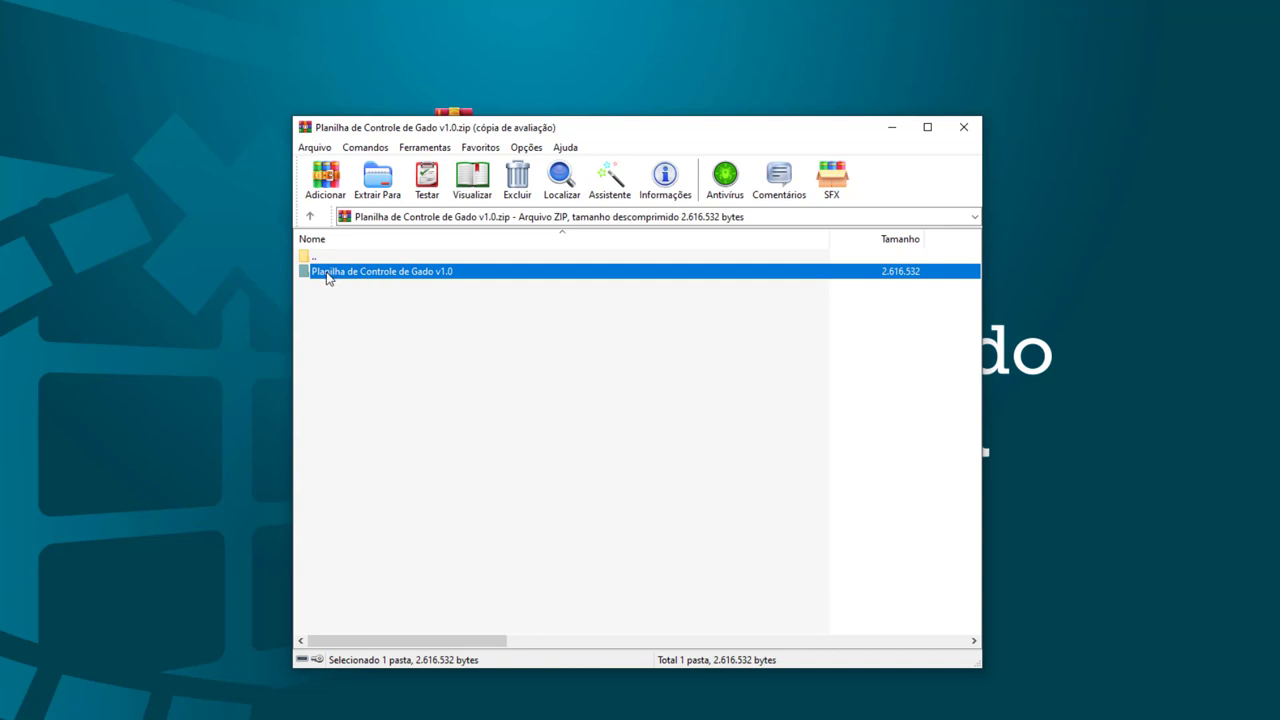
{"action": "left_click_drag", "start_coordinate": [326, 277], "coordinate": [284, 78]}
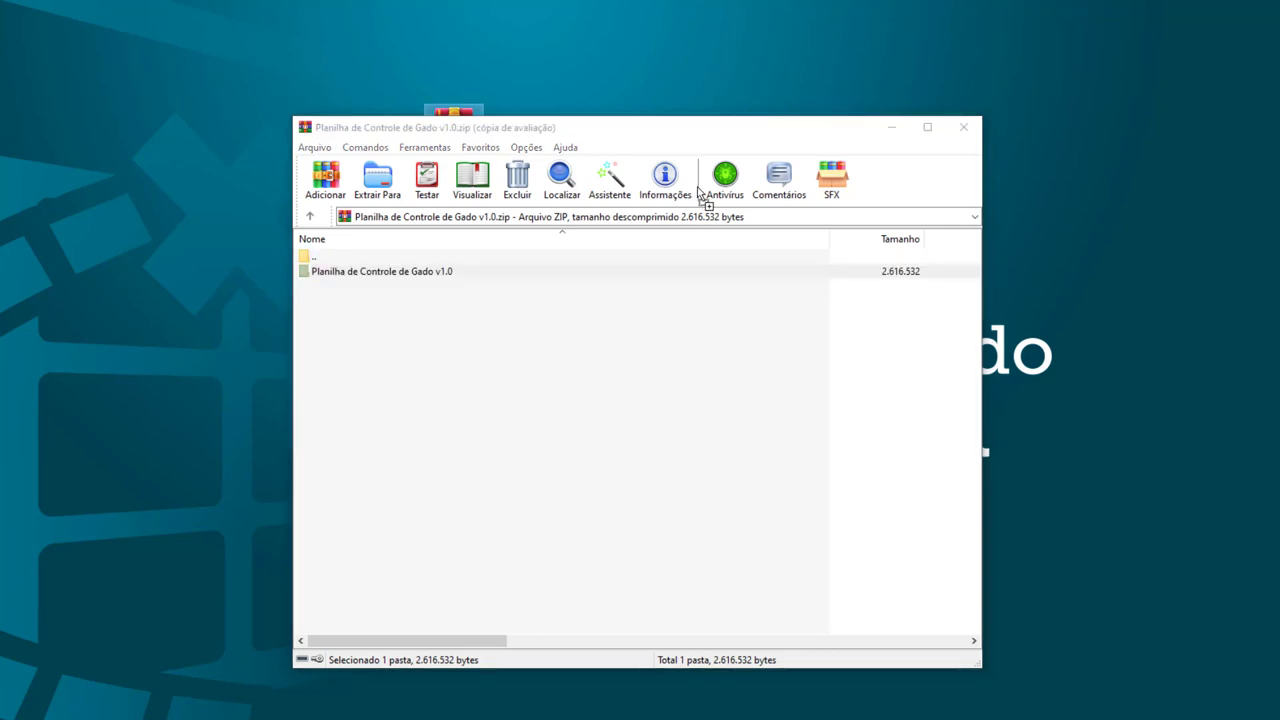
- Close WinRAR, delete the zip from the desktop and reposition the extracted folder
{"action": "left_click", "coordinate": [963, 127]}
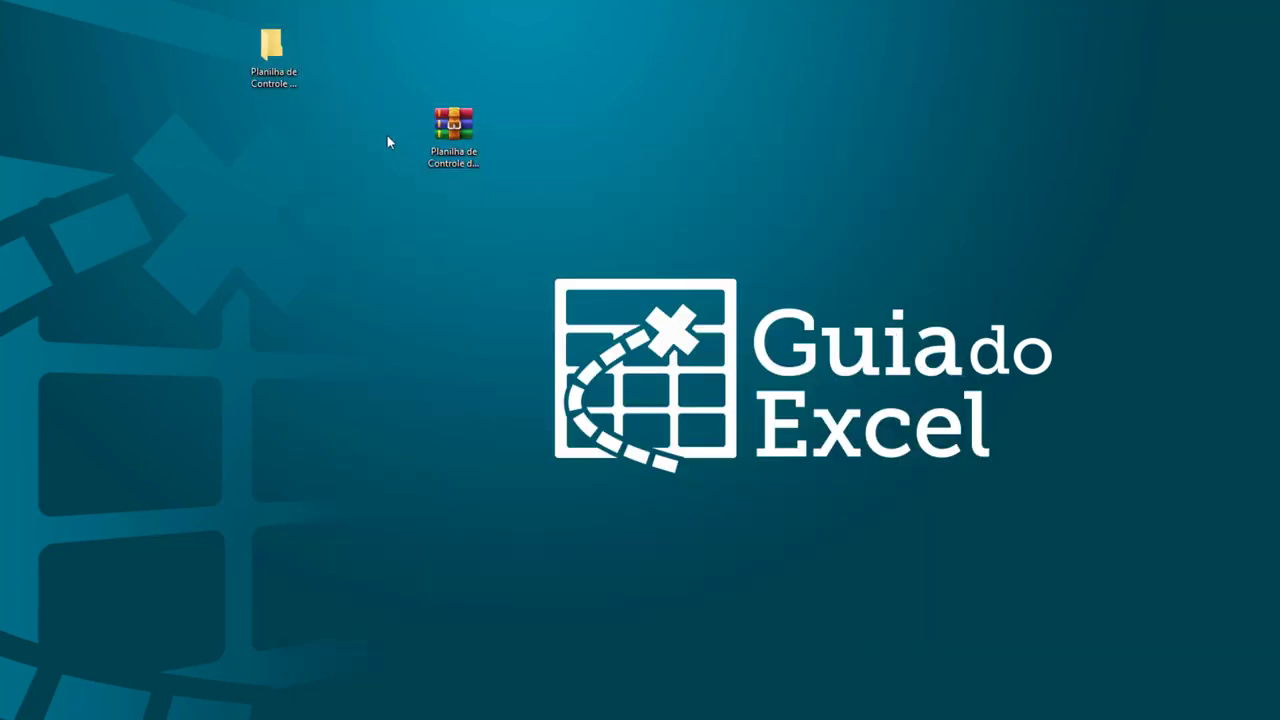
{"action": "left_click", "coordinate": [453, 128]}
{"action": "key", "text": "Delete"}
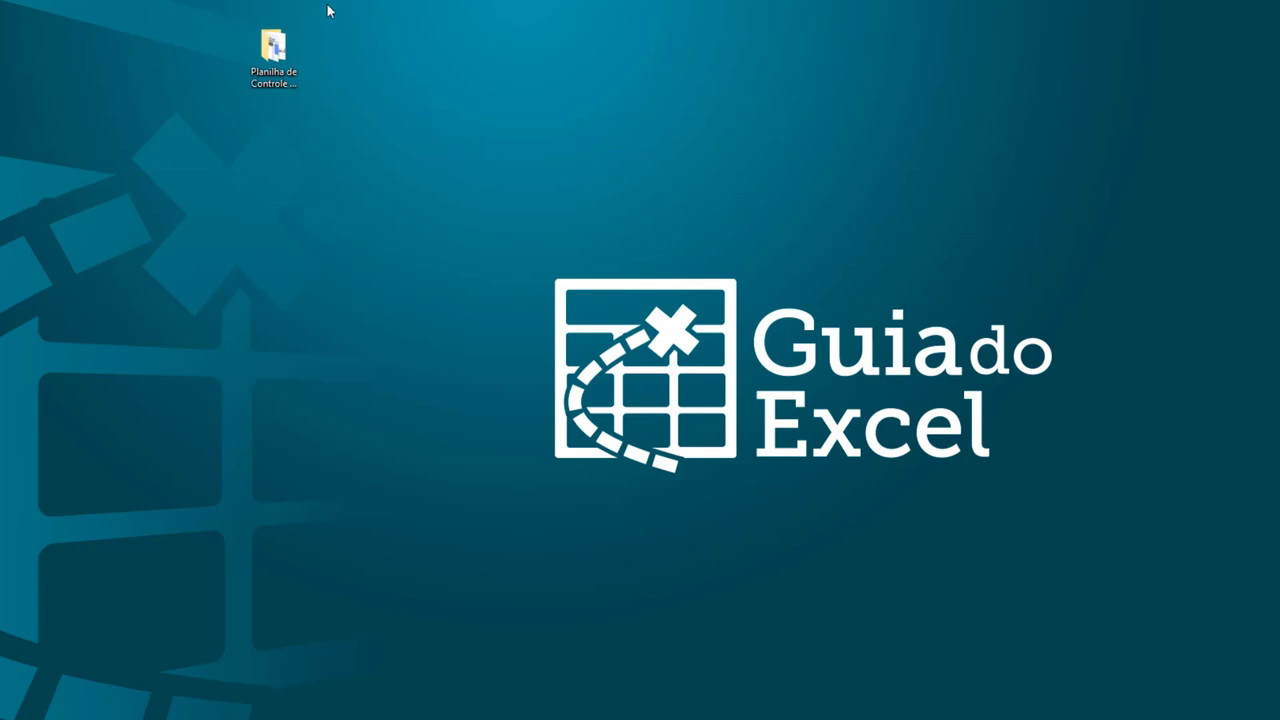
{"action": "left_click", "coordinate": [266, 43]}
{"action": "left_click_drag", "start_coordinate": [266, 43], "coordinate": [462, 212]}
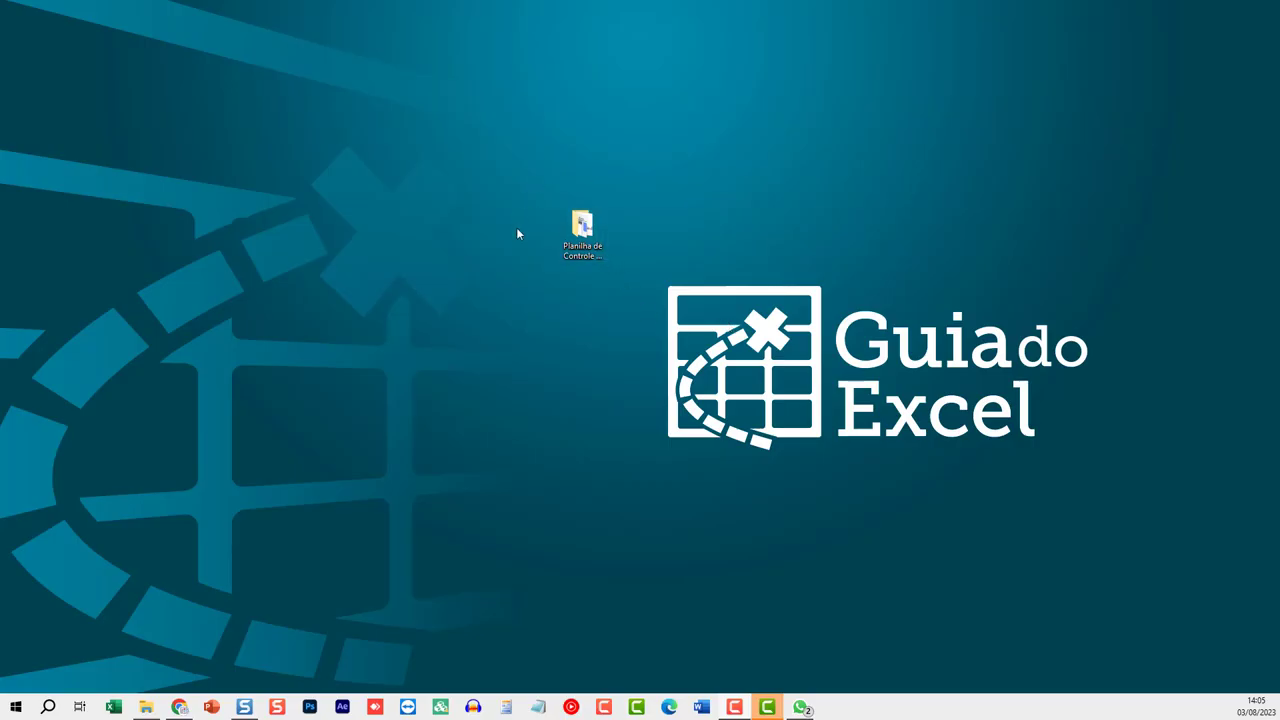
- Open the Planilha de Controle de Gado v1.0 folder and inspect its BD and Backup subfolders
{"action": "double_click", "coordinate": [584, 236]}
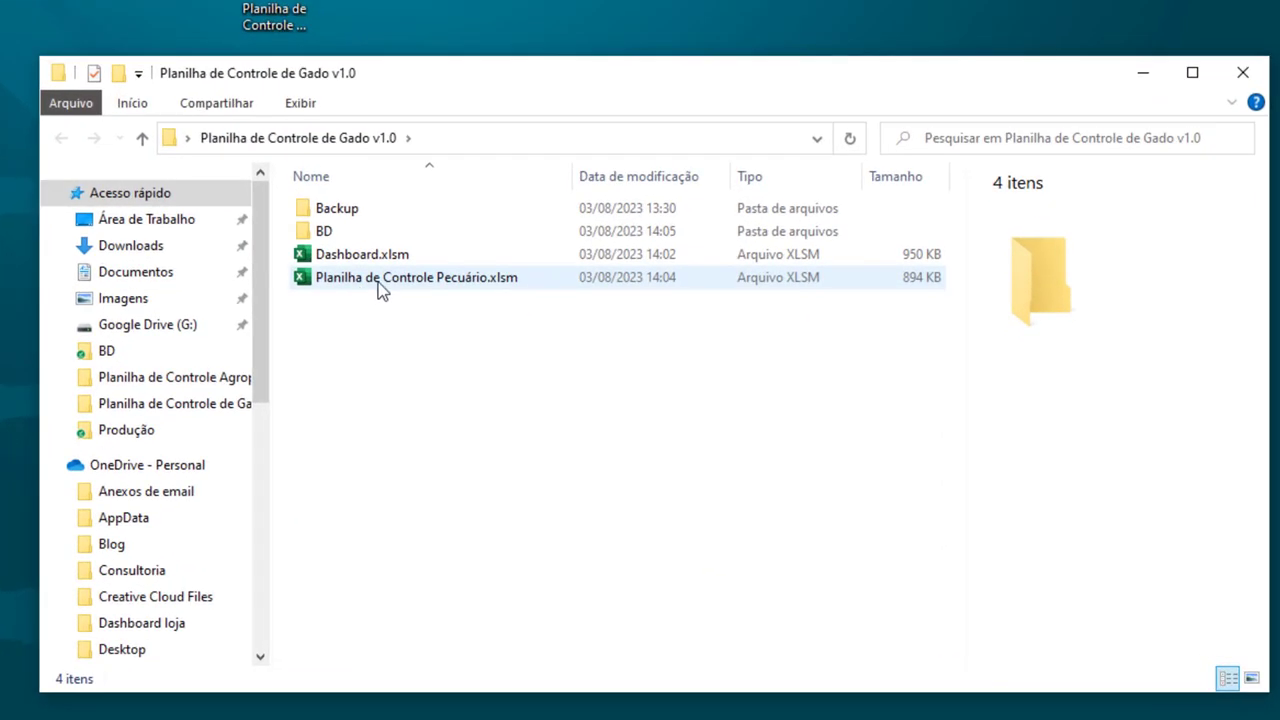
{"action": "double_click", "coordinate": [325, 233]}
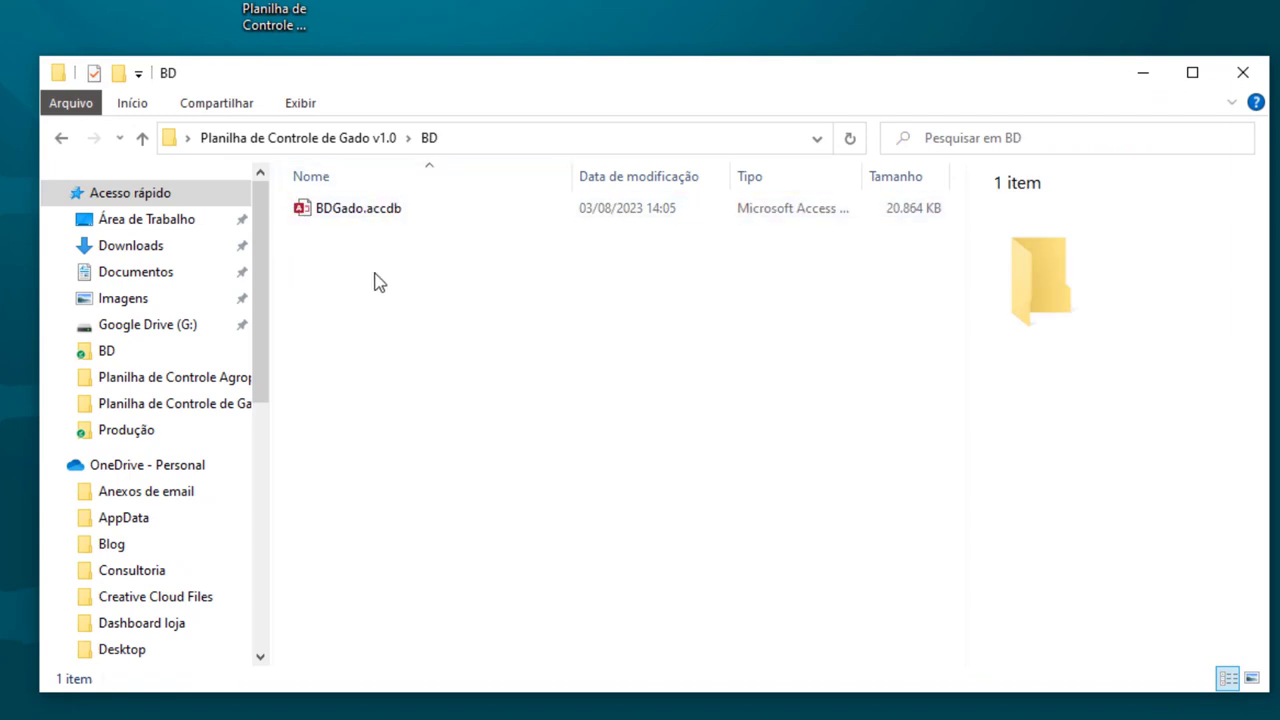
{"action": "key", "text": "alt+Left"}
{"action": "double_click", "coordinate": [340, 210]}
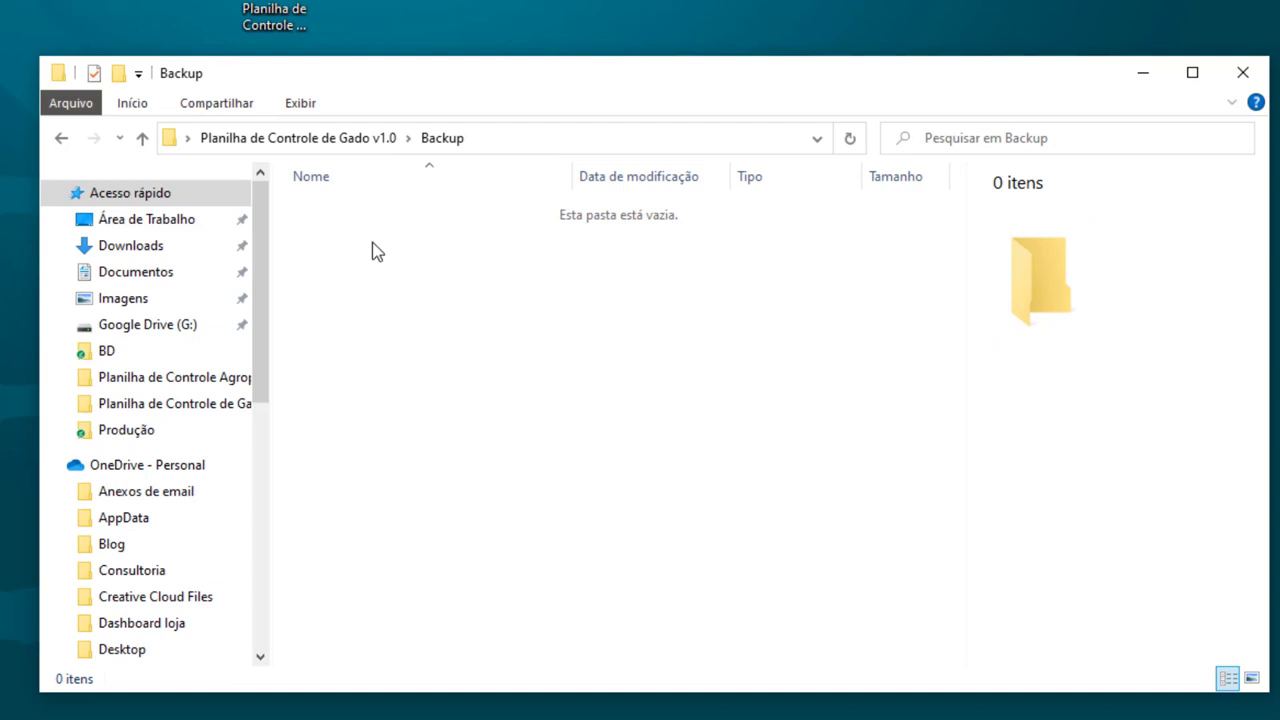
{"action": "key", "text": "alt+Left"}
- Check the Properties of both .xlsm files, then launch Planilha de Controle Pecuário.xlsm
{"action": "left_click", "coordinate": [423, 286]}
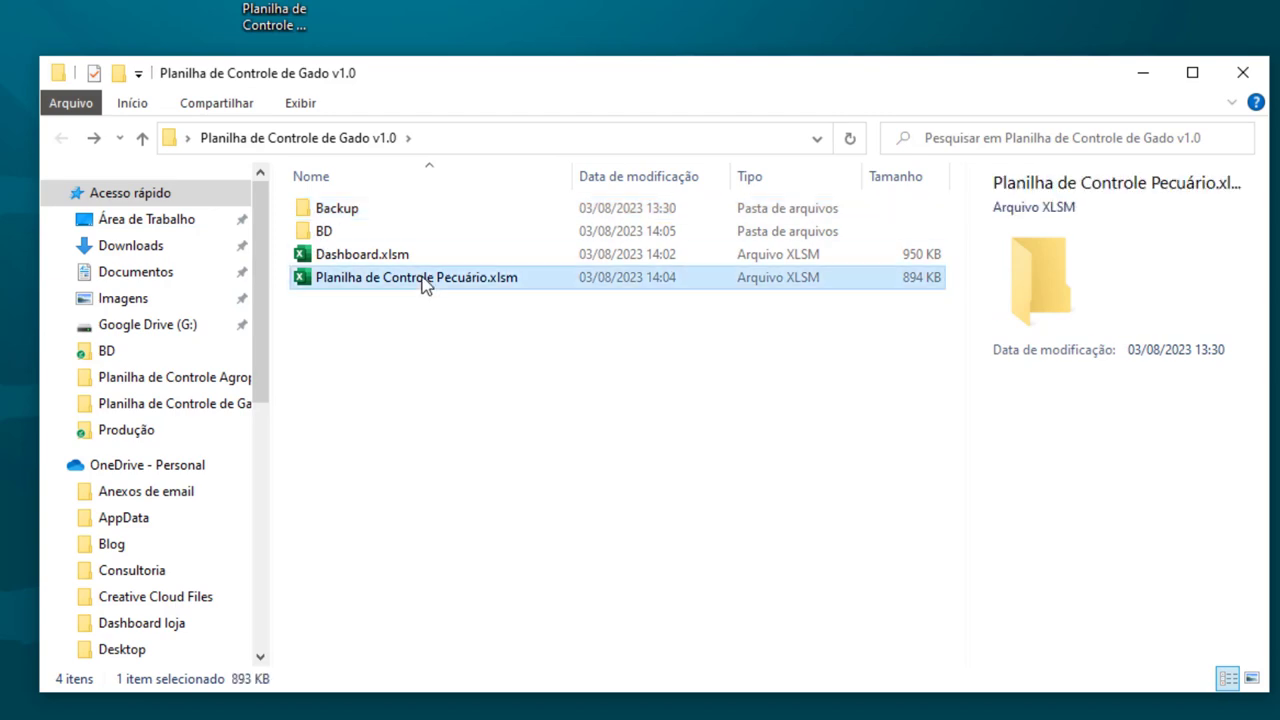
{"action": "right_click", "coordinate": [423, 285]}
{"action": "left_click", "coordinate": [563, 252]}
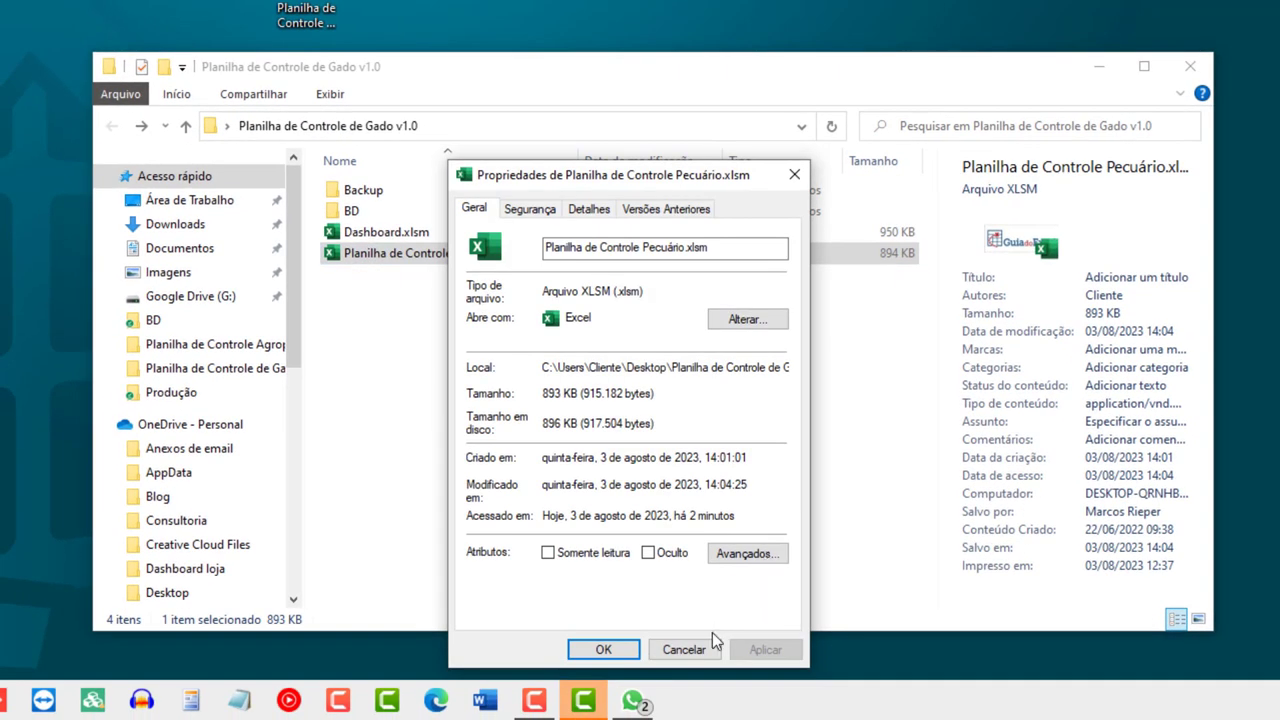
{"action": "left_click", "coordinate": [684, 649]}
{"action": "left_click", "coordinate": [396, 232]}
{"action": "right_click", "coordinate": [396, 232]}
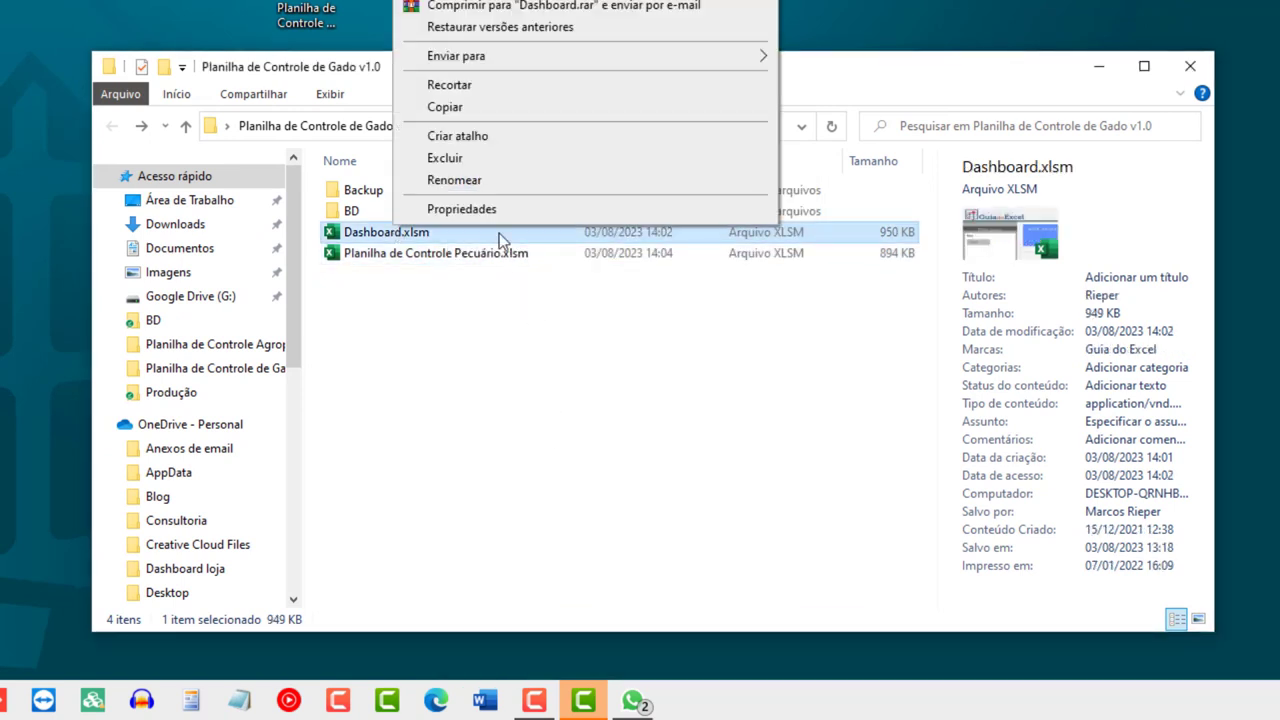
{"action": "left_click", "coordinate": [489, 207]}
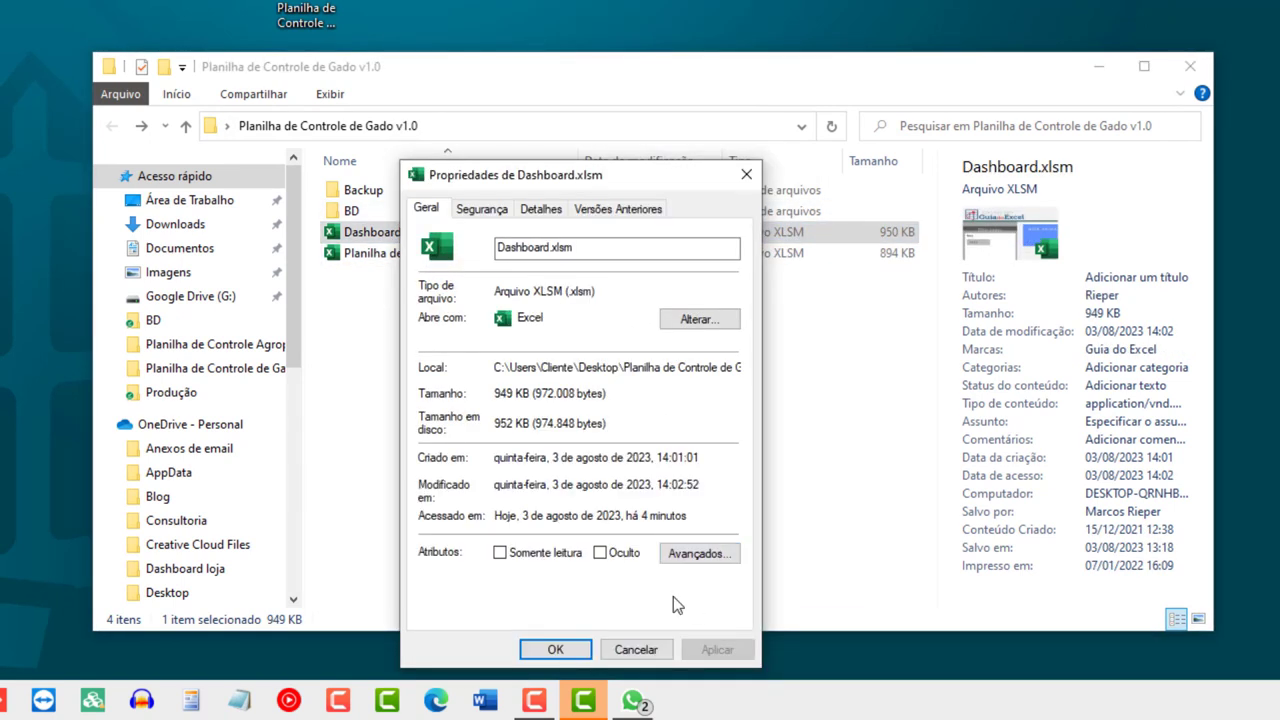
{"action": "left_click", "coordinate": [628, 649]}
{"action": "left_click", "coordinate": [444, 310]}
{"action": "double_click", "coordinate": [404, 255]}
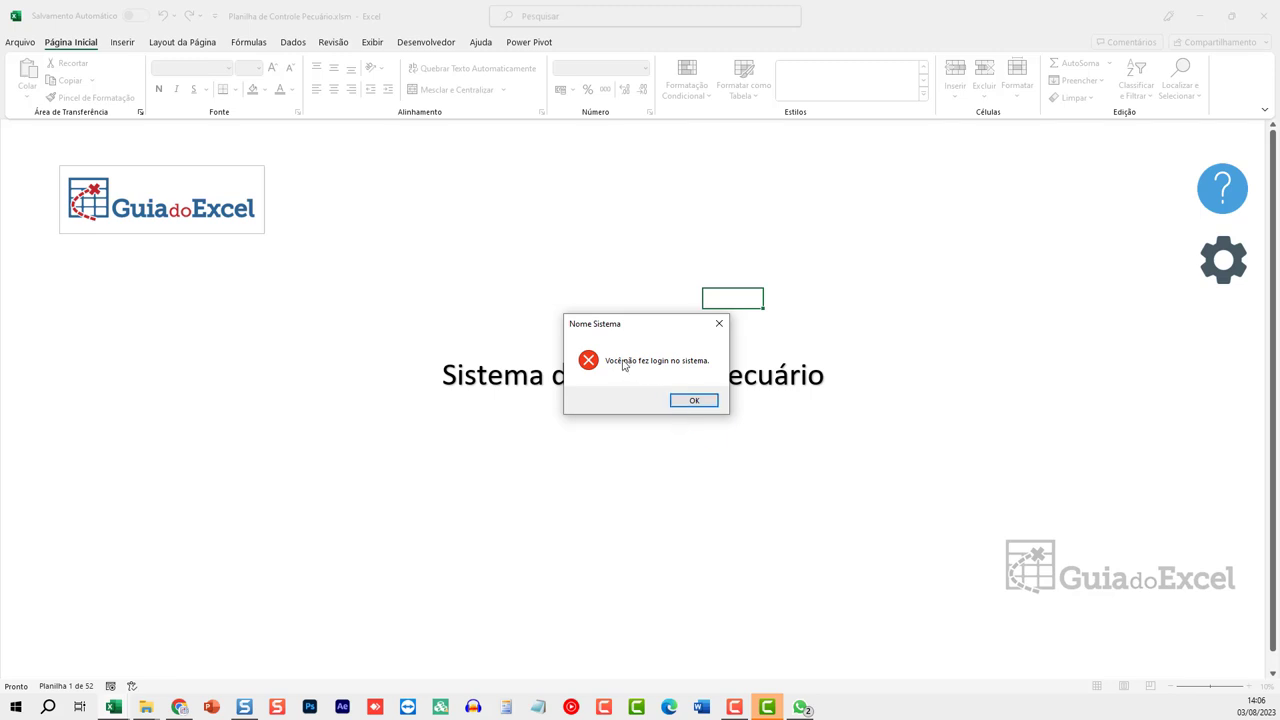
- Dismiss the login error and register the program by pasting the key into Chave
{"action": "left_click", "coordinate": [695, 401]}
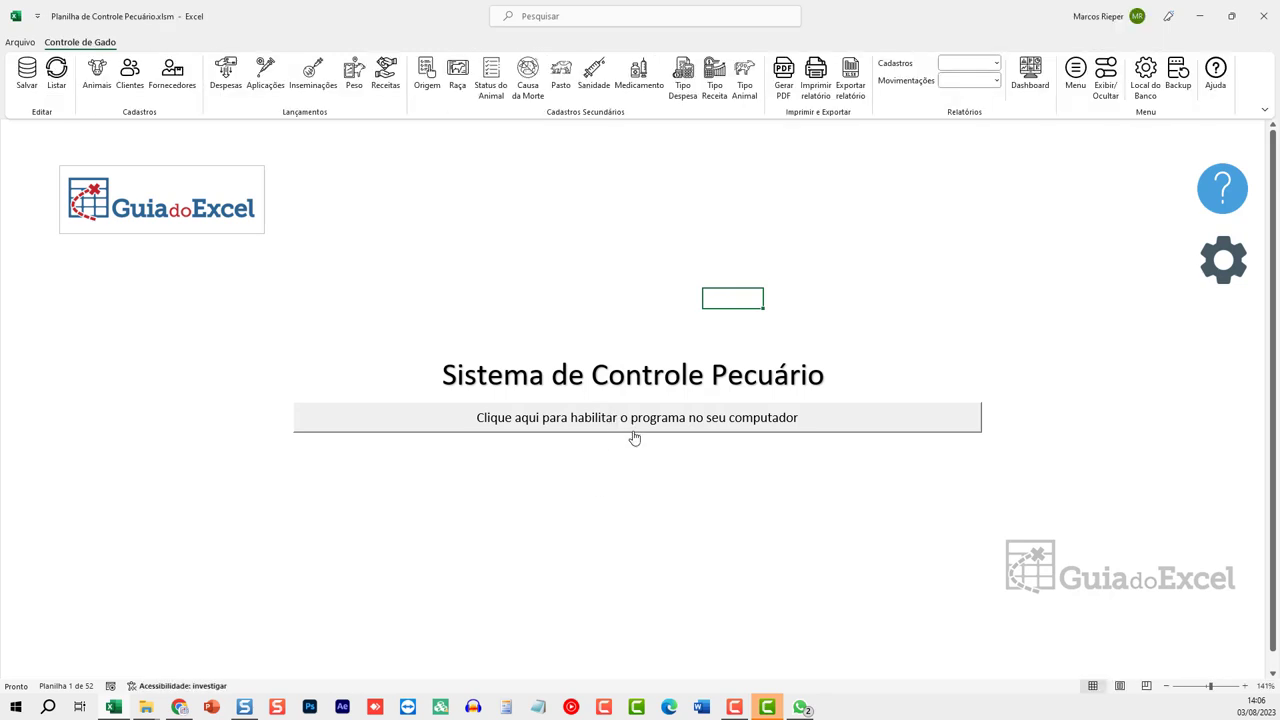
{"action": "left_click", "coordinate": [633, 432]}
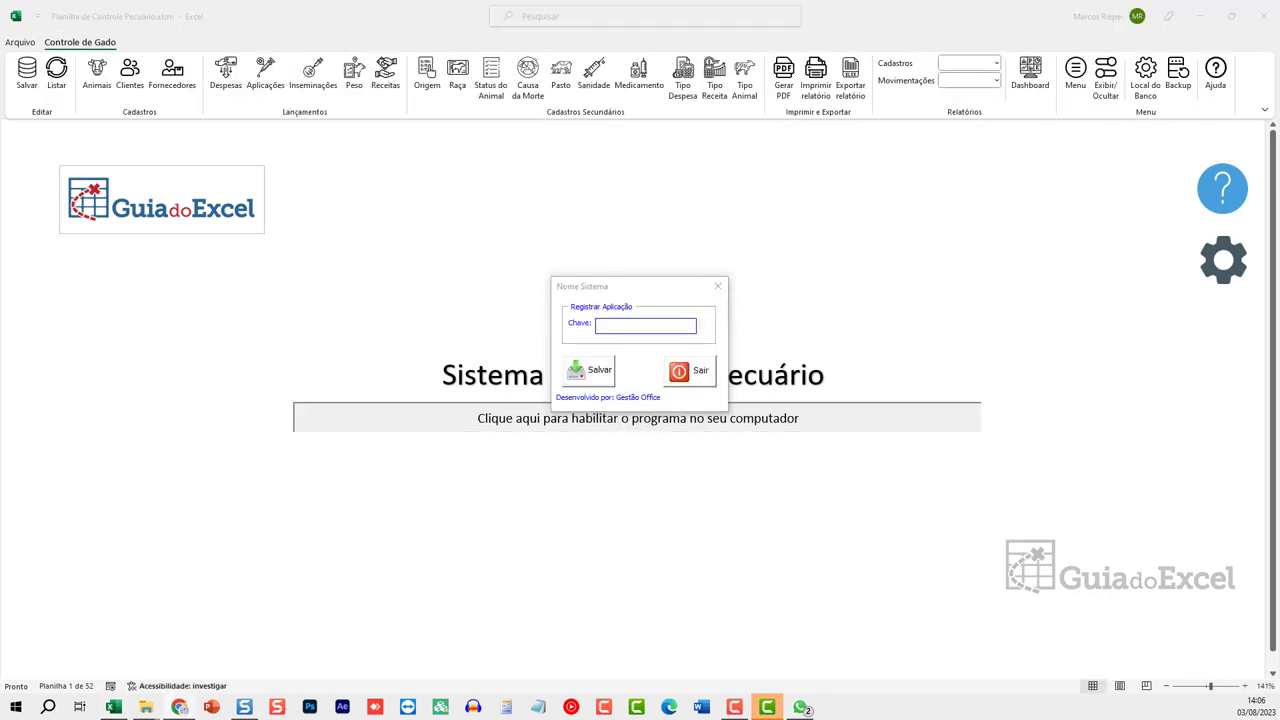
{"action": "left_click", "coordinate": [665, 326]}
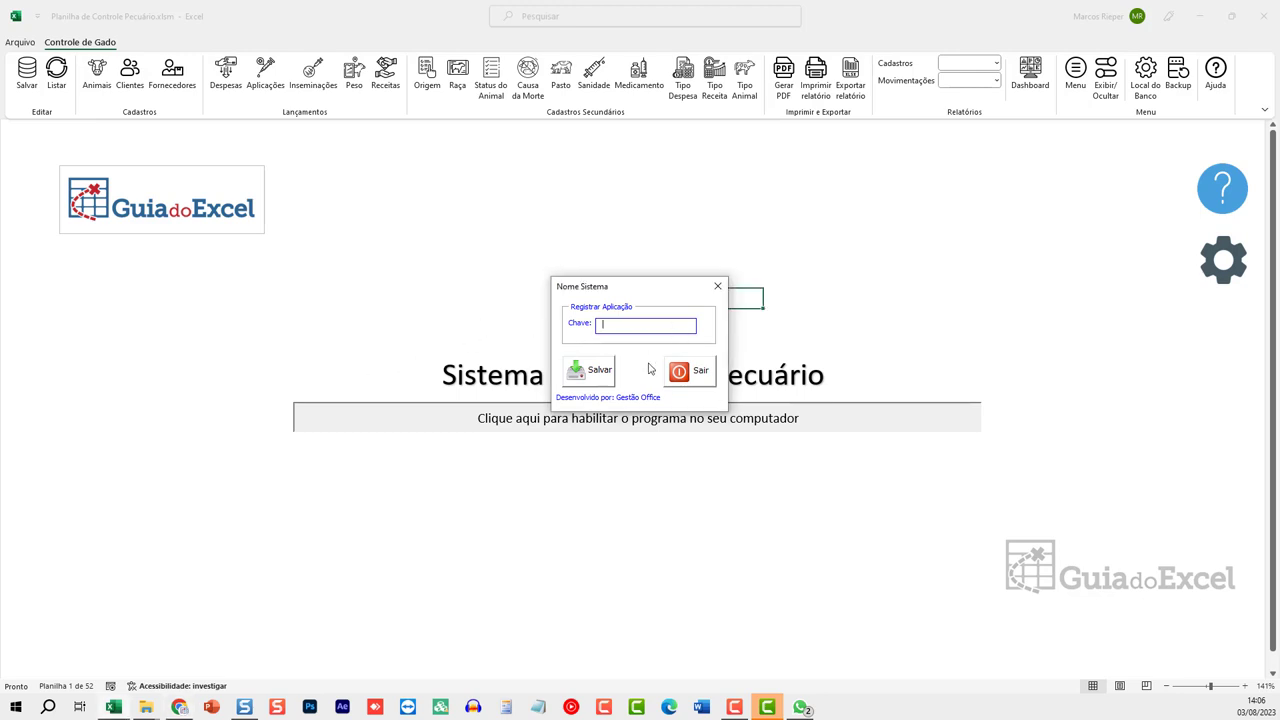
{"action": "key", "text": "ctrl+v"}
{"action": "key", "text": "Return"}
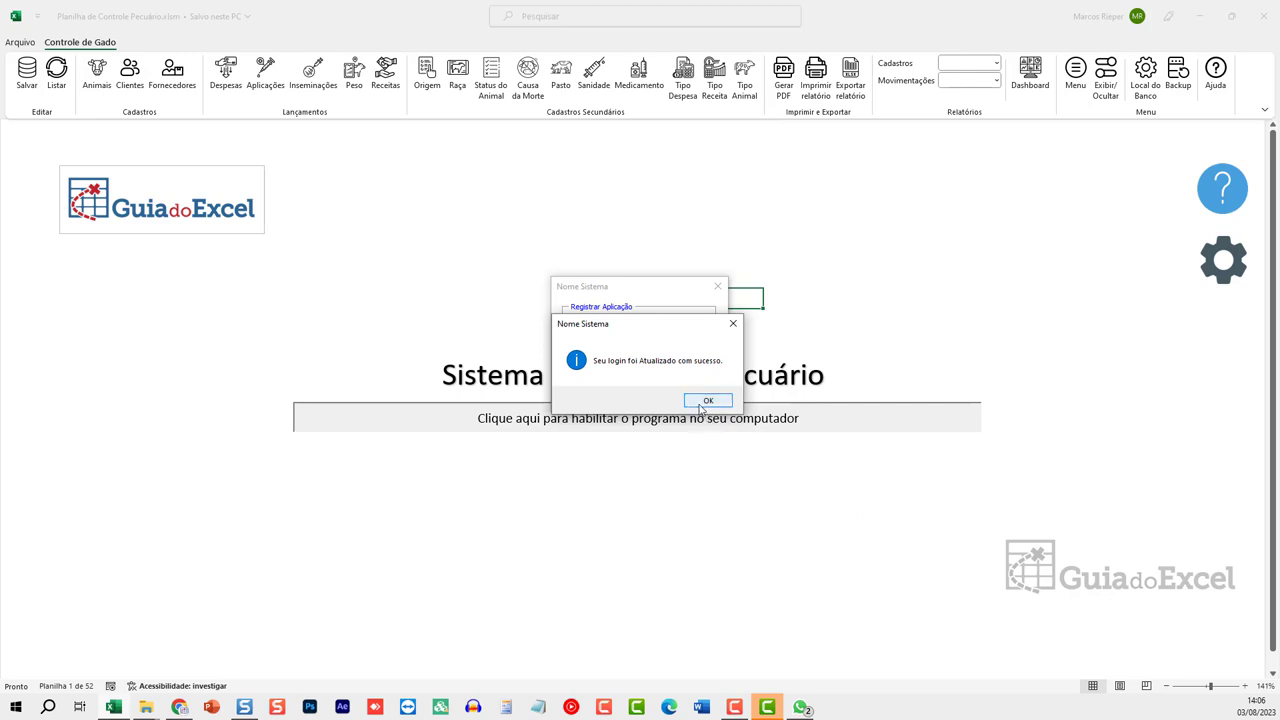
{"action": "left_click", "coordinate": [702, 402]}
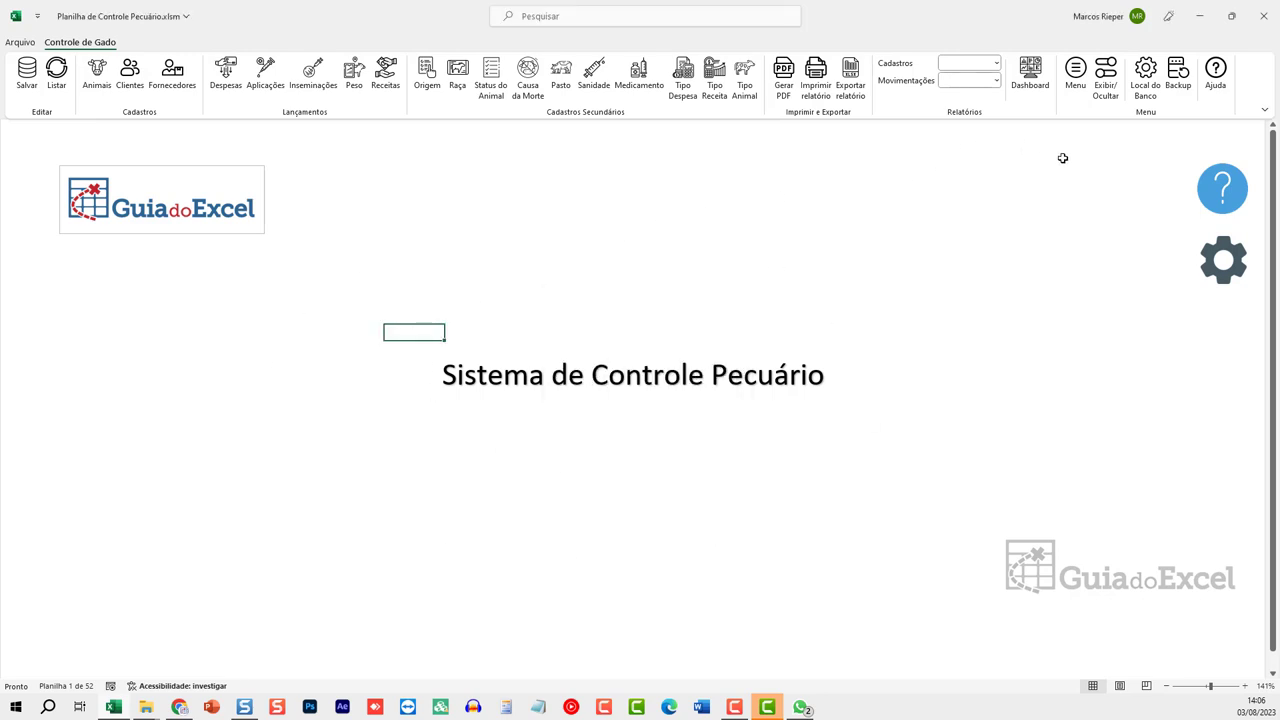
{"action": "left_click", "coordinate": [1222, 192]}
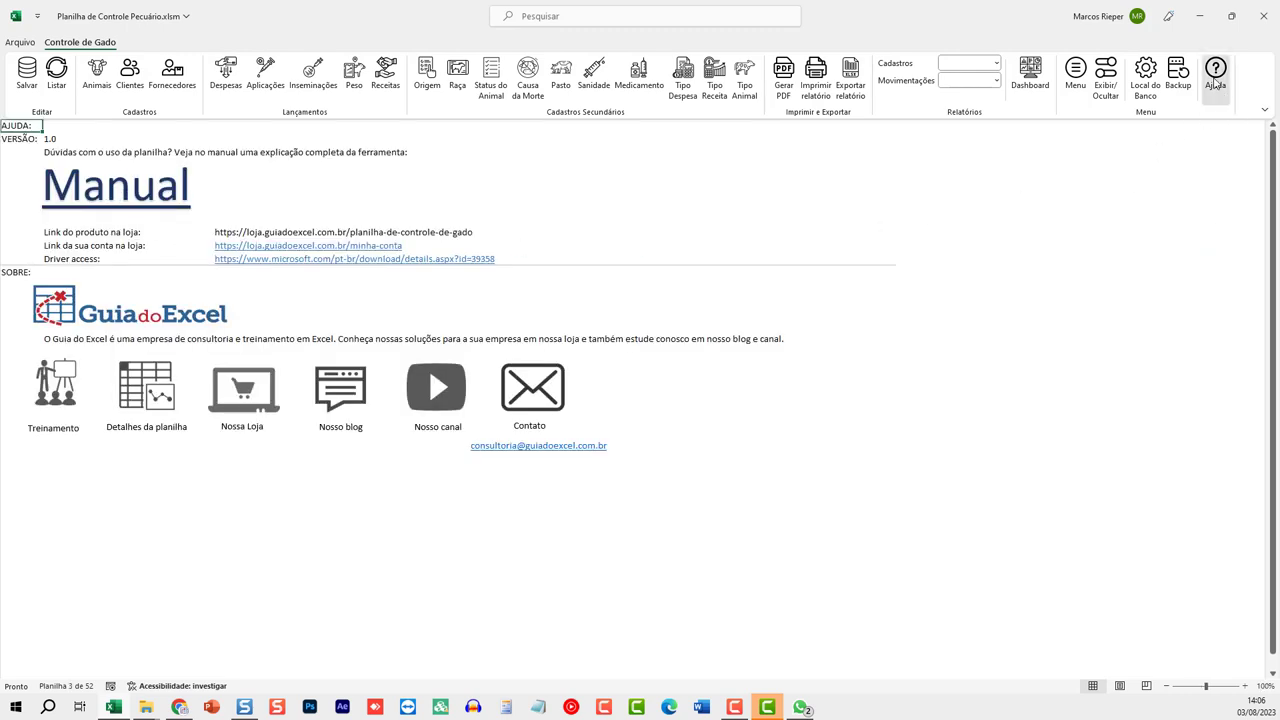
{"action": "left_click", "coordinate": [1075, 68]}
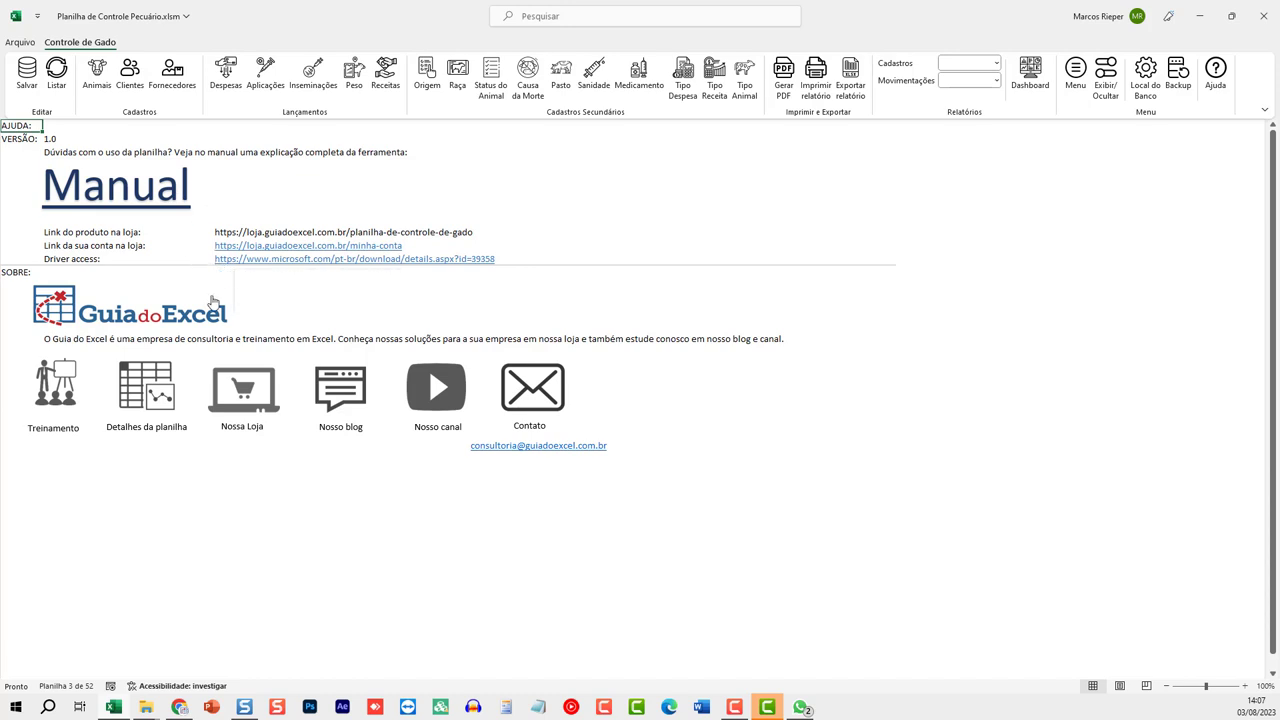
{"action": "left_click", "coordinate": [1075, 76]}
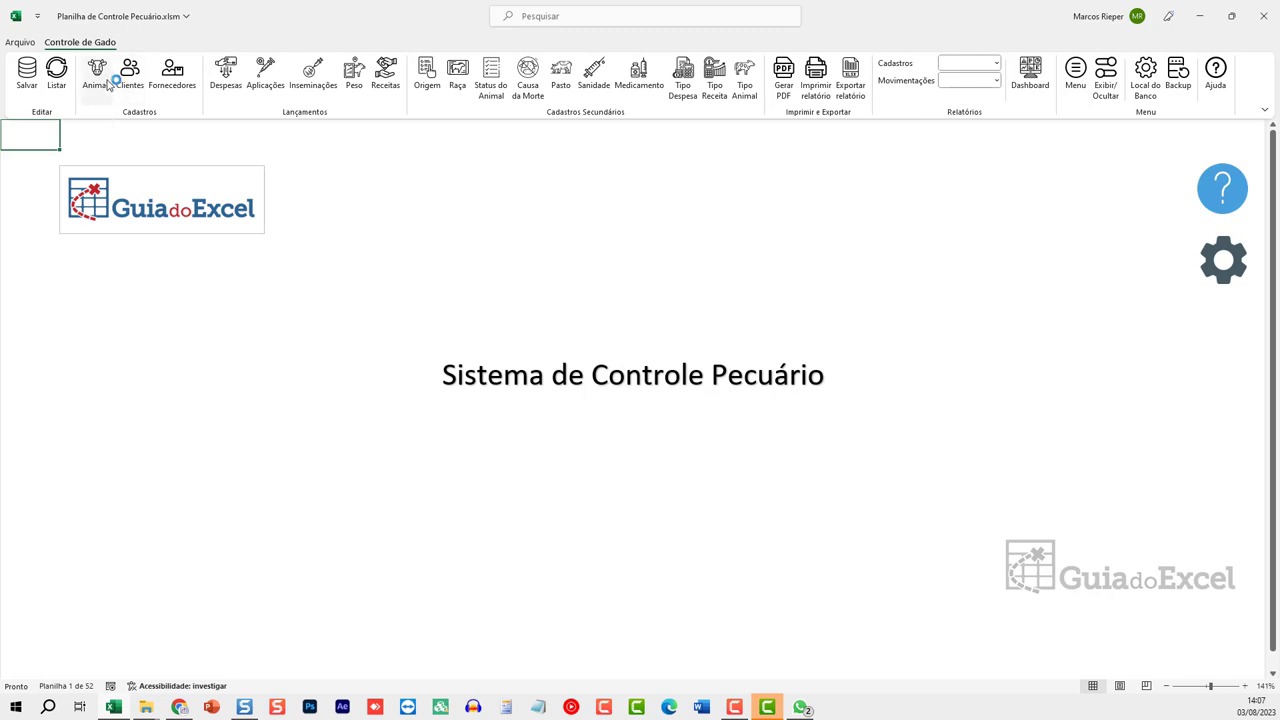
- Browse the Animais table's Brinco entries, then switch to the Tipo Animal register
{"action": "left_click", "coordinate": [190, 88]}
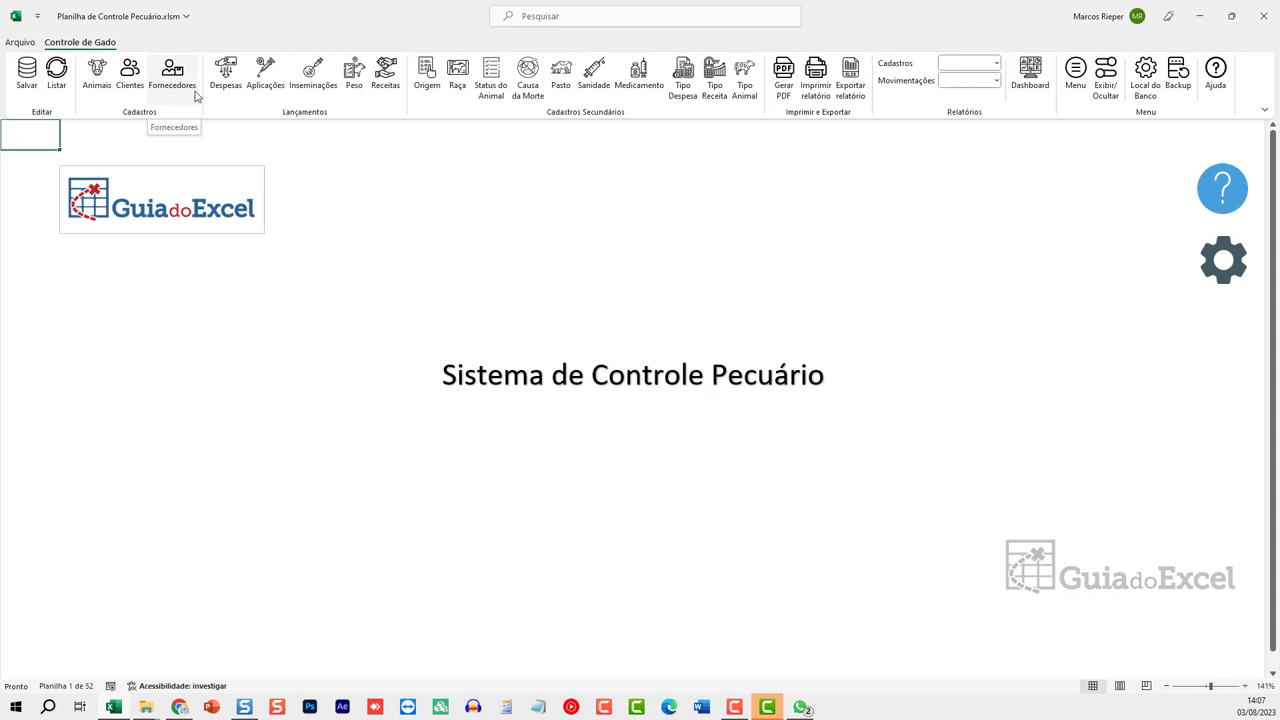
{"action": "left_click", "coordinate": [99, 79]}
{"action": "left_click_drag", "start_coordinate": [22, 166], "coordinate": [2, 174]}
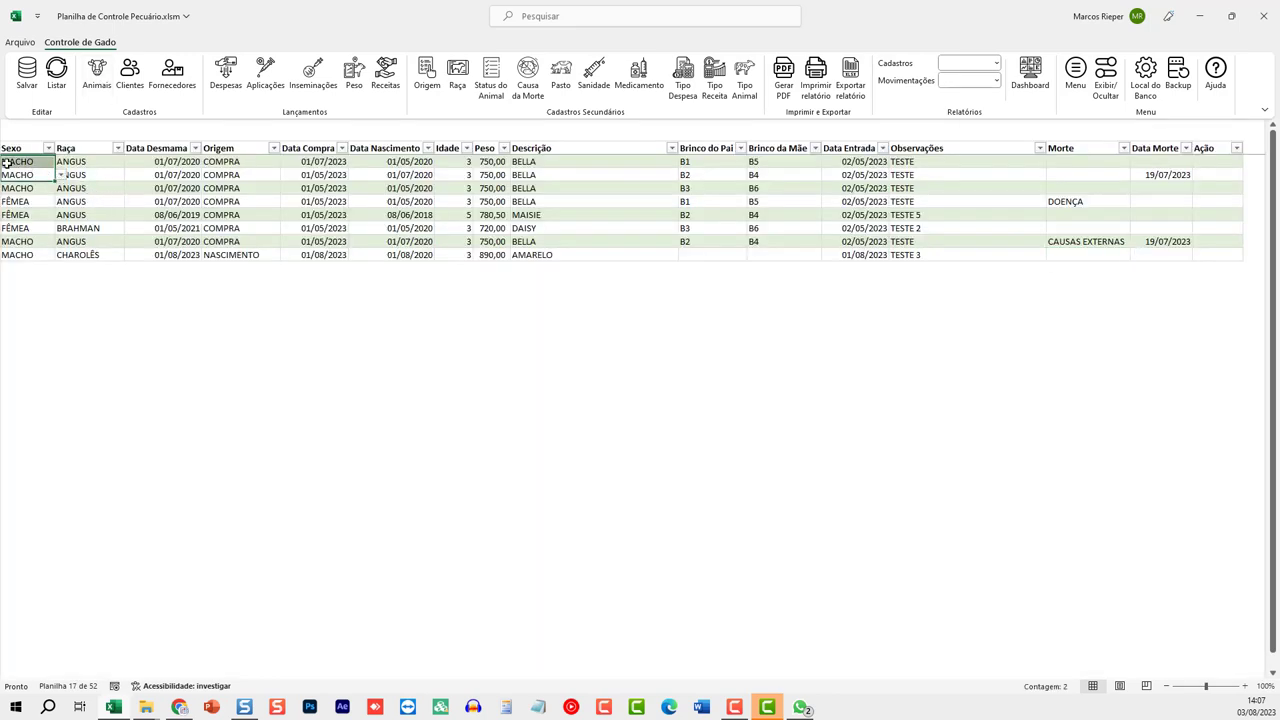
{"action": "left_click", "coordinate": [80, 203]}
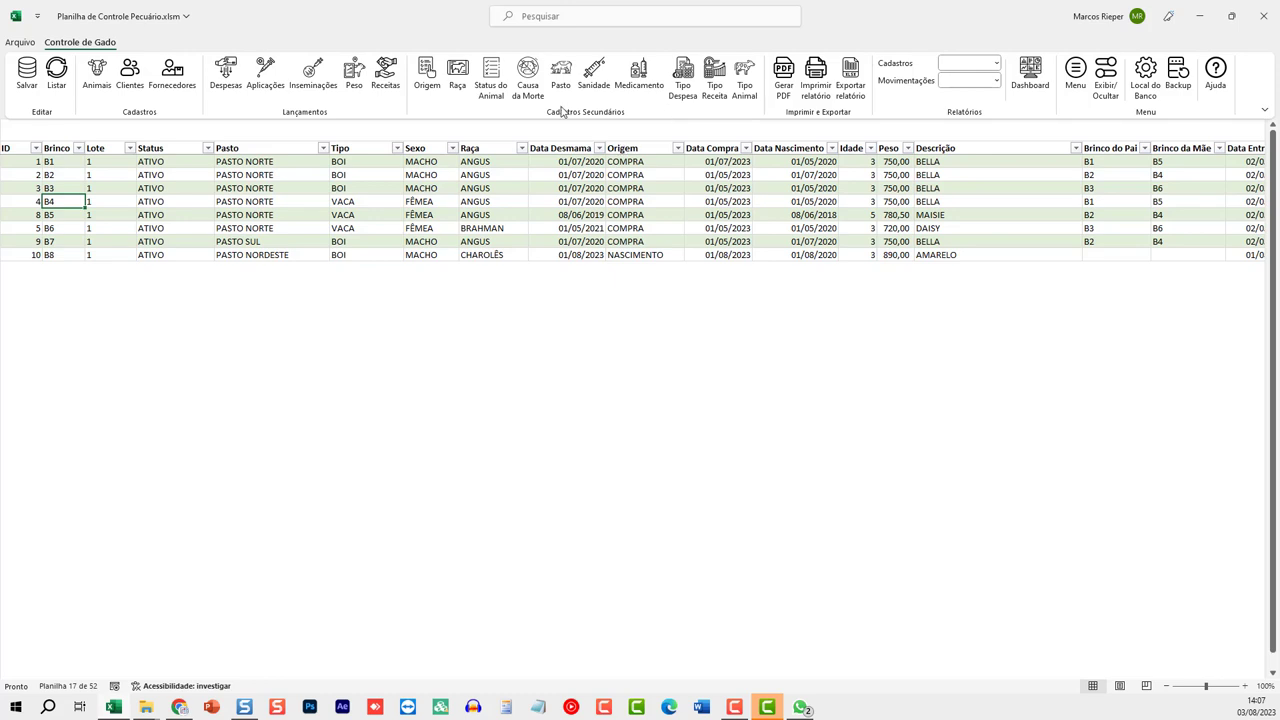
{"action": "left_click", "coordinate": [597, 302]}
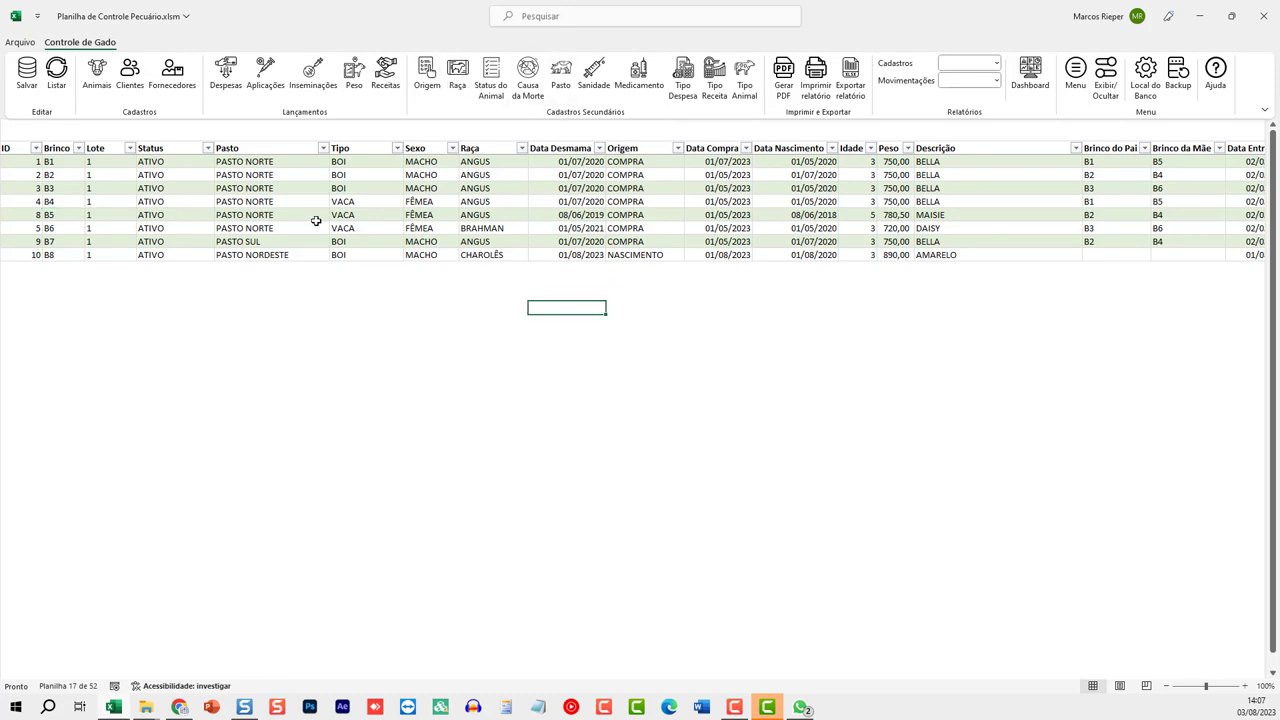
{"action": "left_click", "coordinate": [745, 84]}
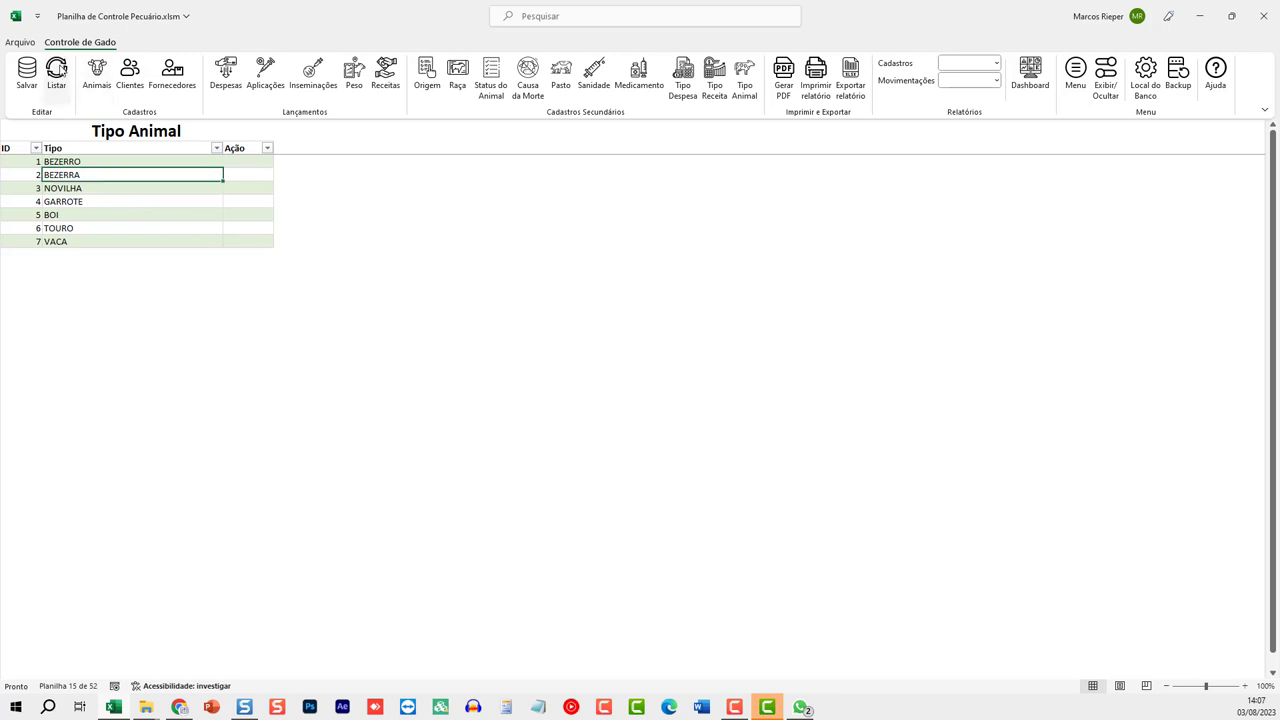
- Refresh Tipo Animal and add a new animal type 'teste' below VACA
{"action": "left_click", "coordinate": [56, 75]}
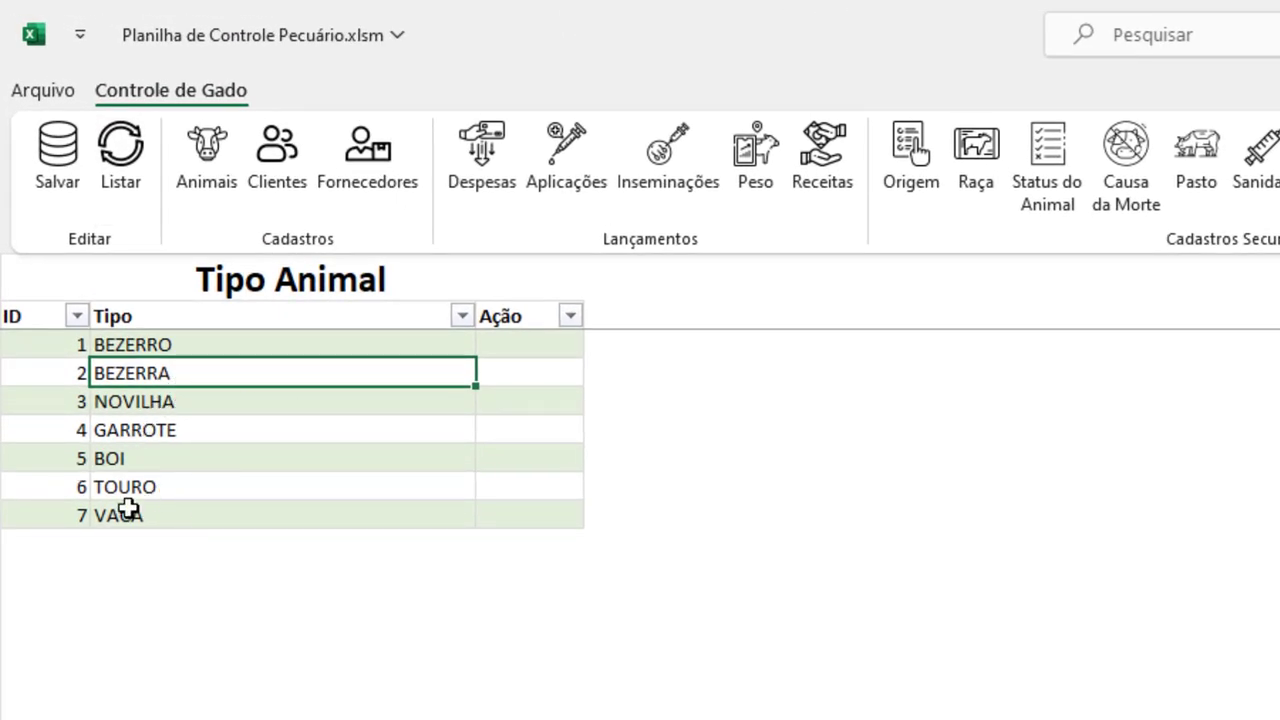
{"action": "left_click", "coordinate": [175, 540]}
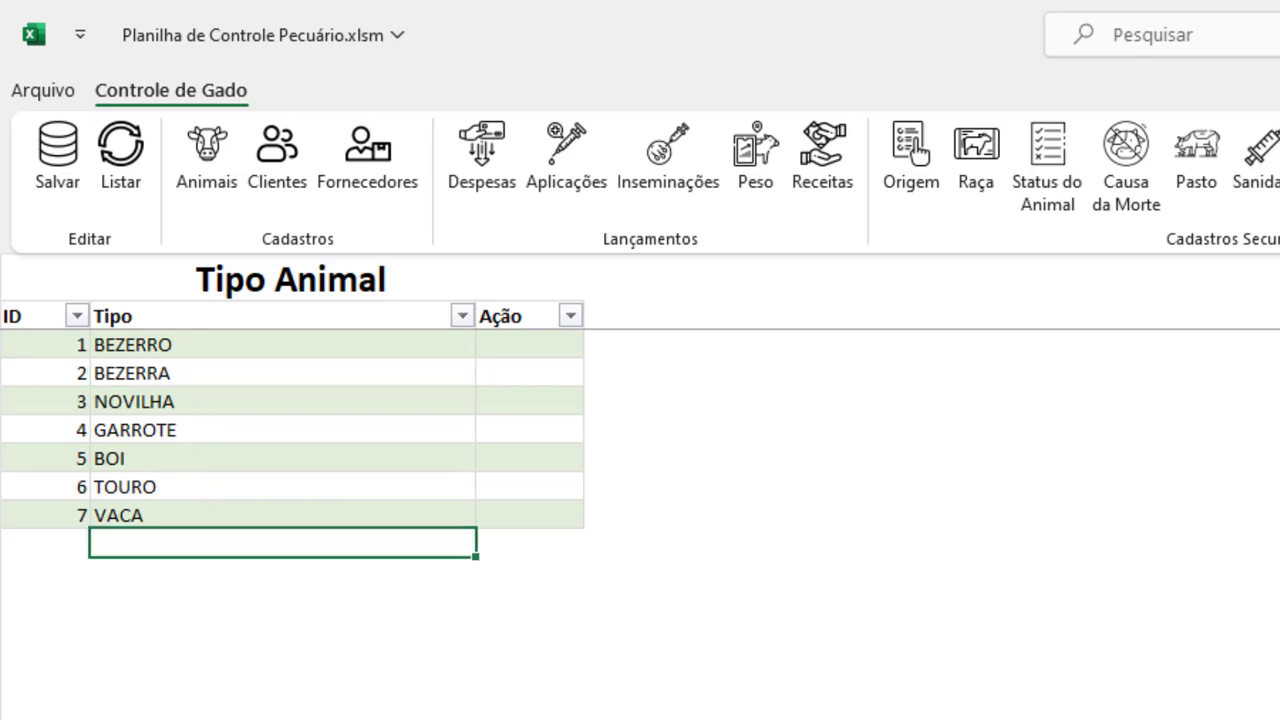
{"action": "type", "text": "teste"}
{"action": "key", "text": "Return"}
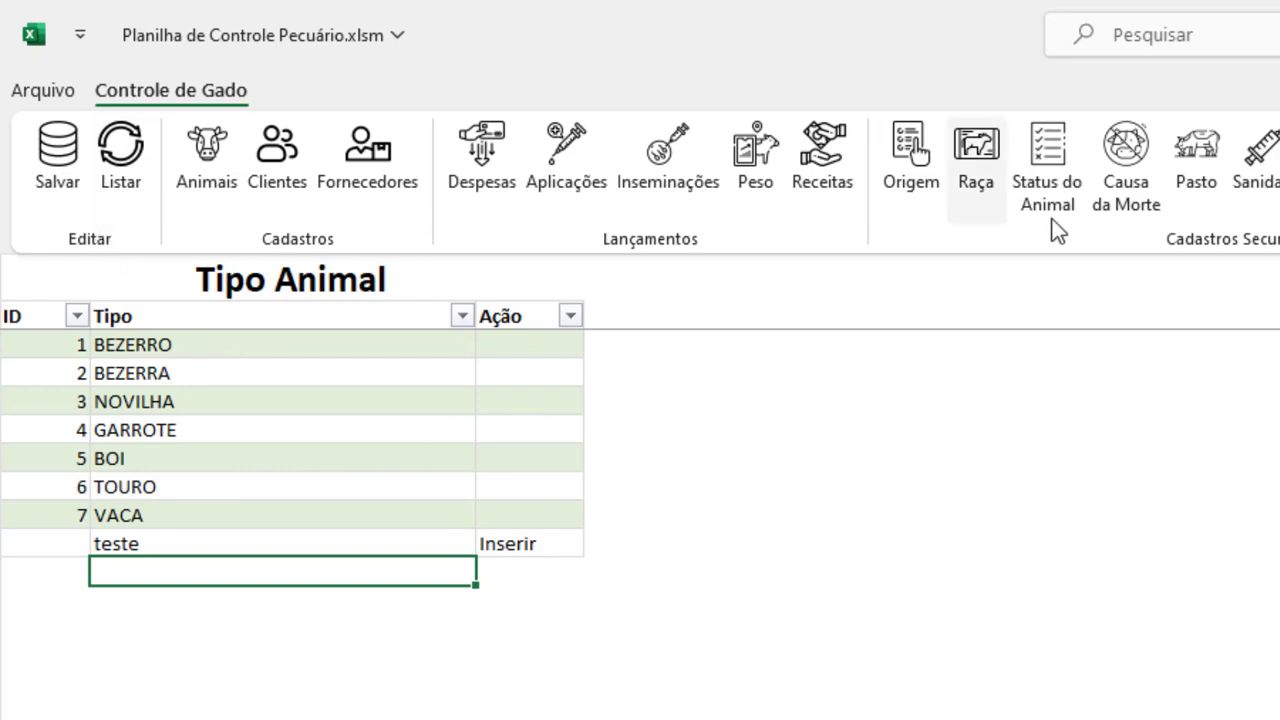
{"action": "left_click", "coordinate": [515, 548]}
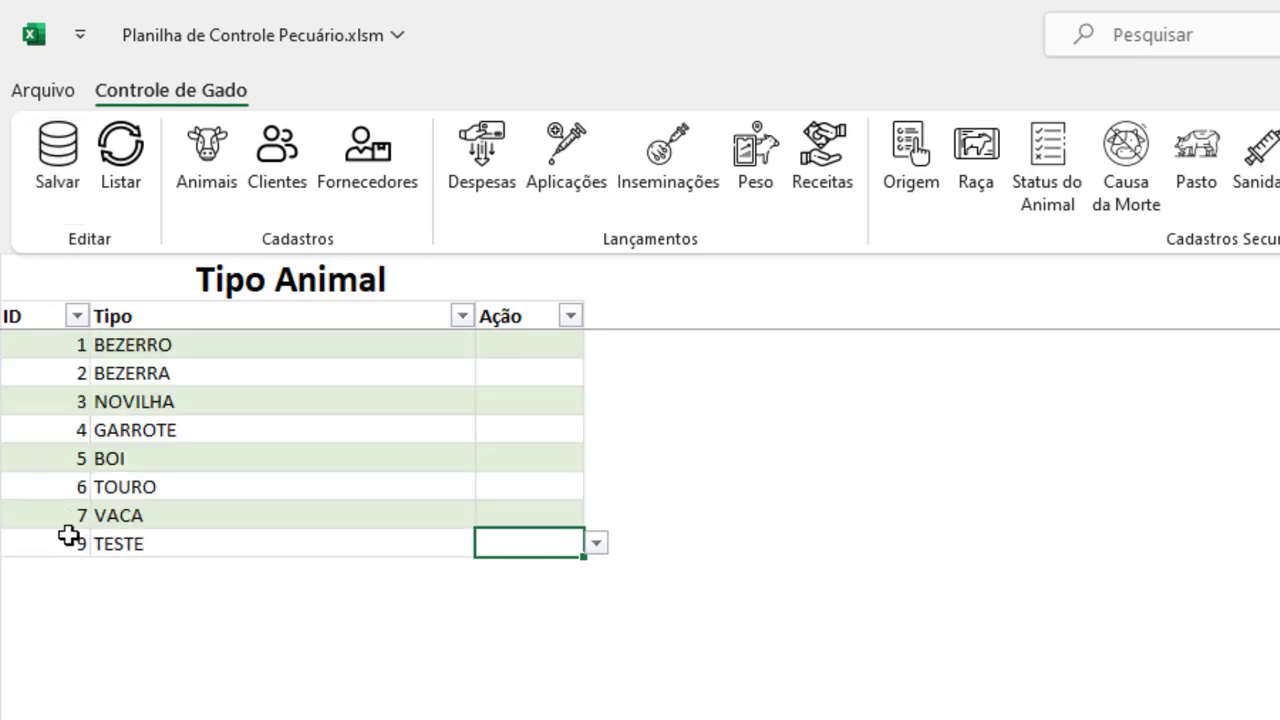
- Add a 'teste2' type, set its Ação to Excluir and save to delete it
{"action": "left_click", "coordinate": [137, 571]}
{"action": "type", "text": "teste2"}
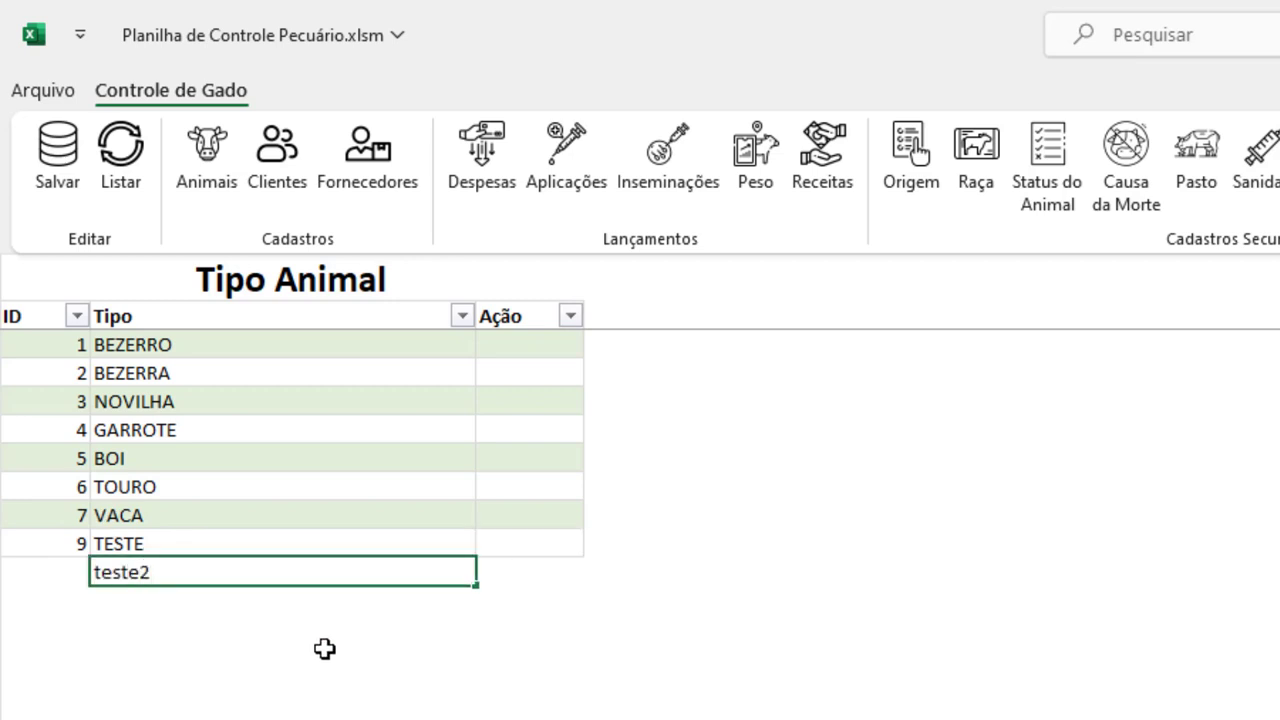
{"action": "key", "text": "Return"}
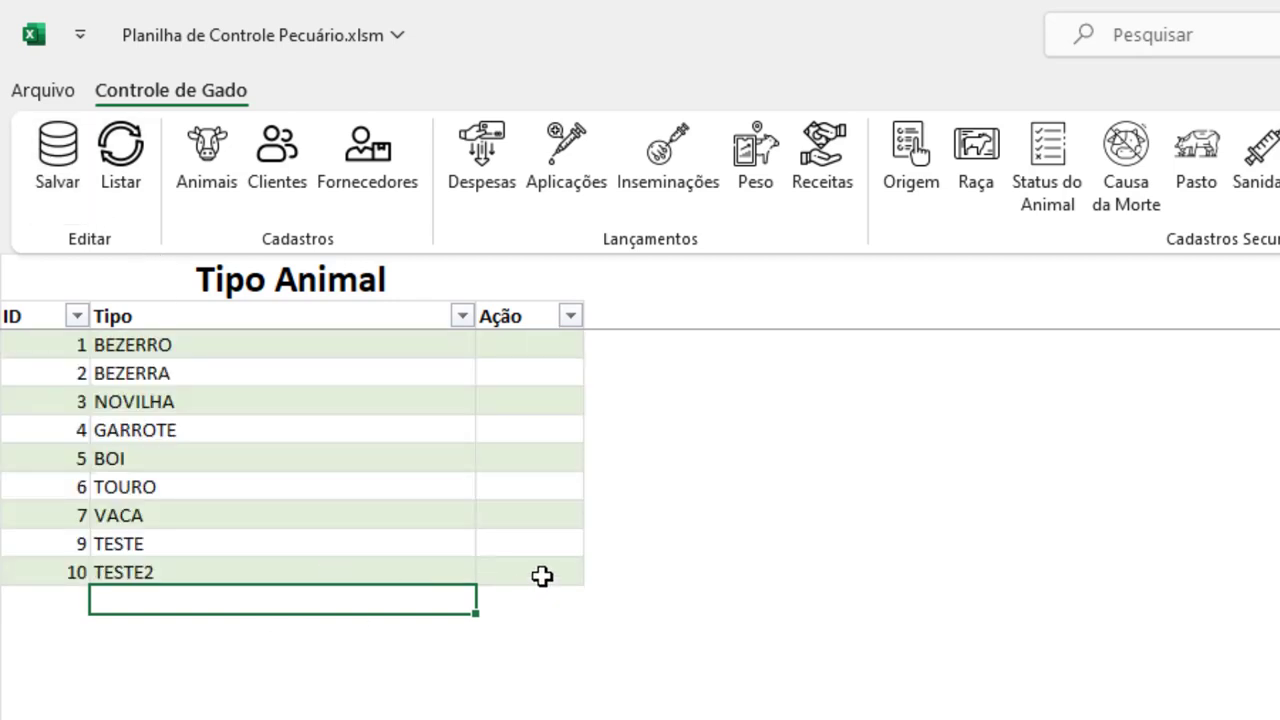
{"action": "left_click", "coordinate": [543, 576]}
{"action": "left_click", "coordinate": [597, 576]}
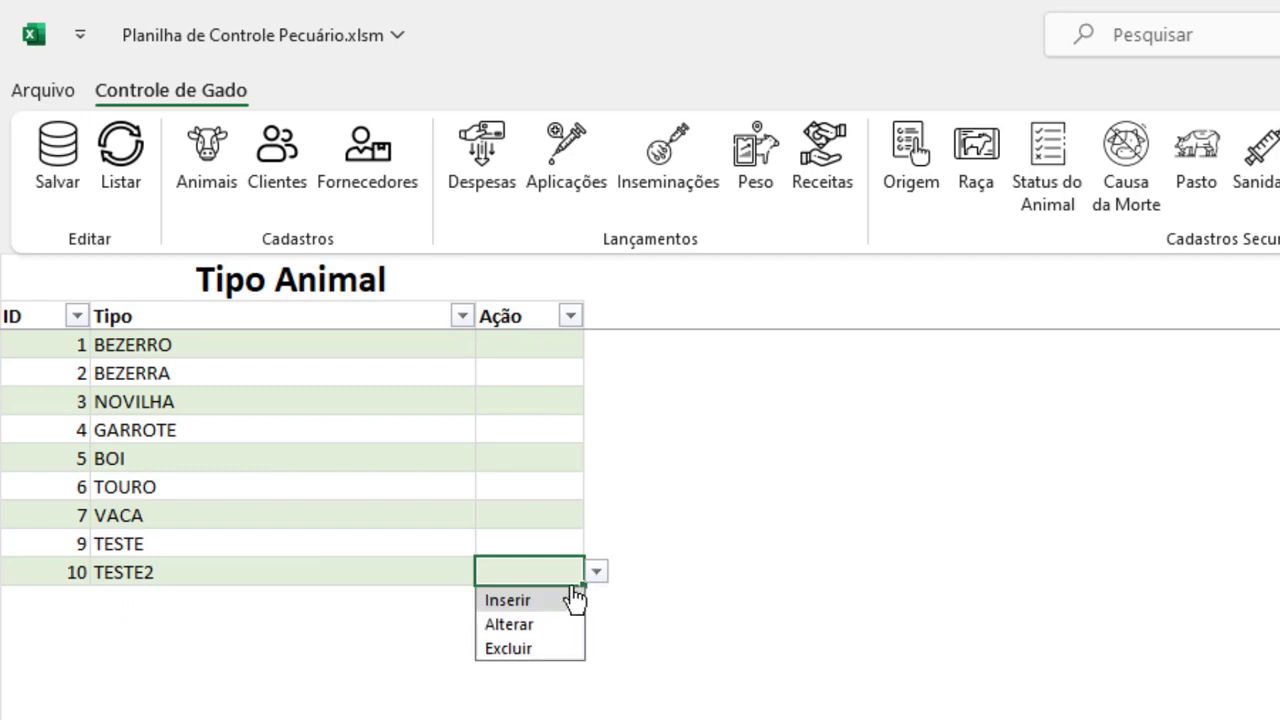
{"action": "left_click", "coordinate": [513, 650]}
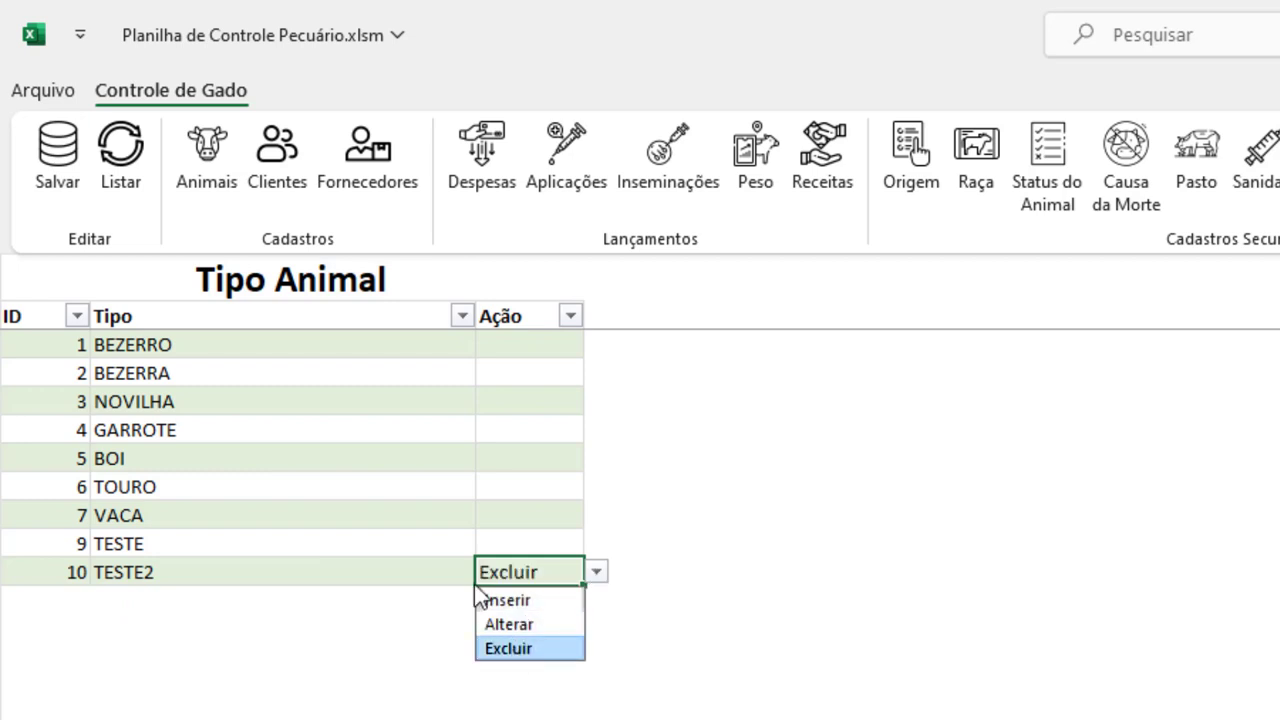
{"action": "left_click", "coordinate": [70, 165]}
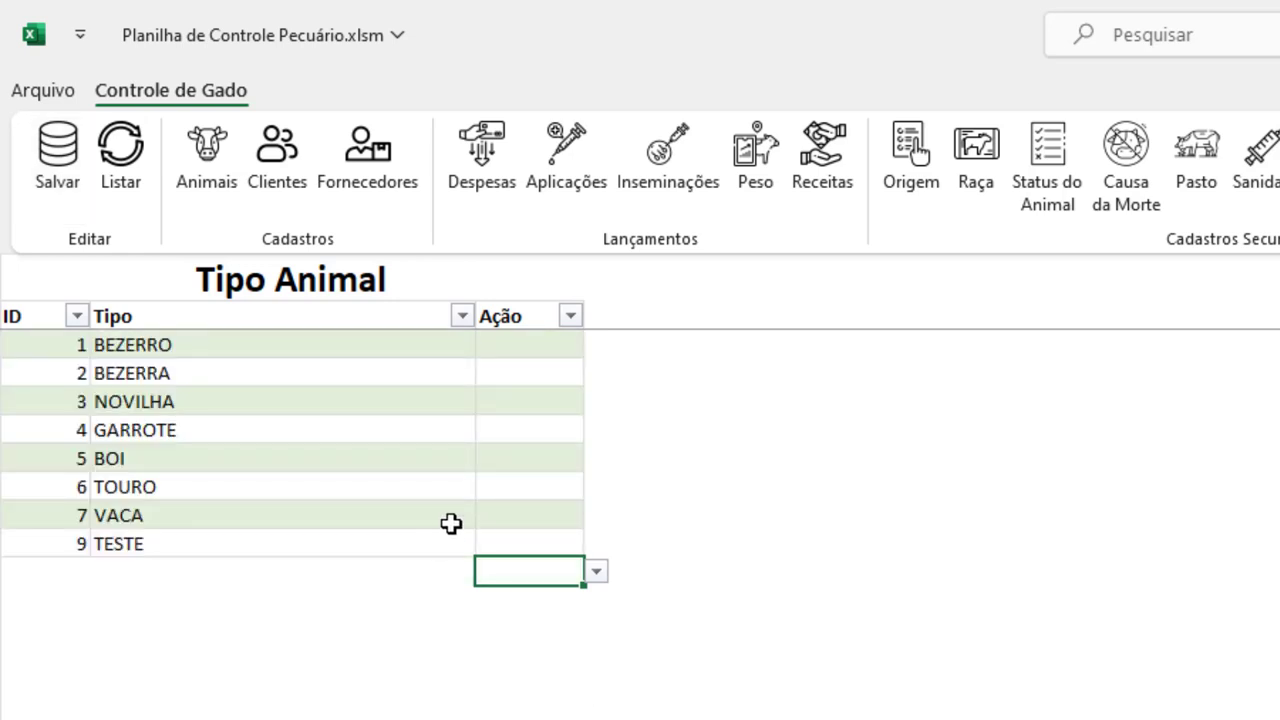
- Rename the TESTE entry to 'novilha 2' and save it
{"action": "left_click", "coordinate": [366, 546]}
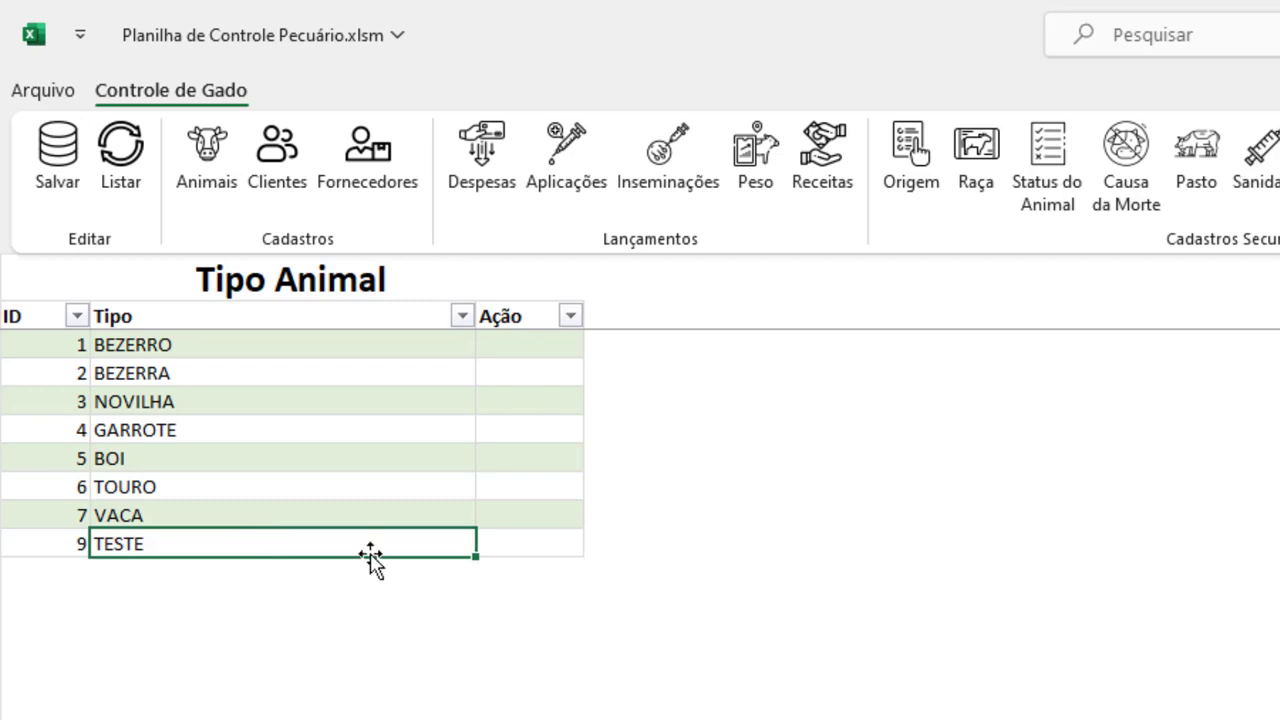
{"action": "type", "text": "n"}
{"action": "key", "text": "BackSpace"}
{"action": "key", "text": "BackSpace"}
{"action": "type", "text": "novilha"}
{"action": "key", "text": "Return"}
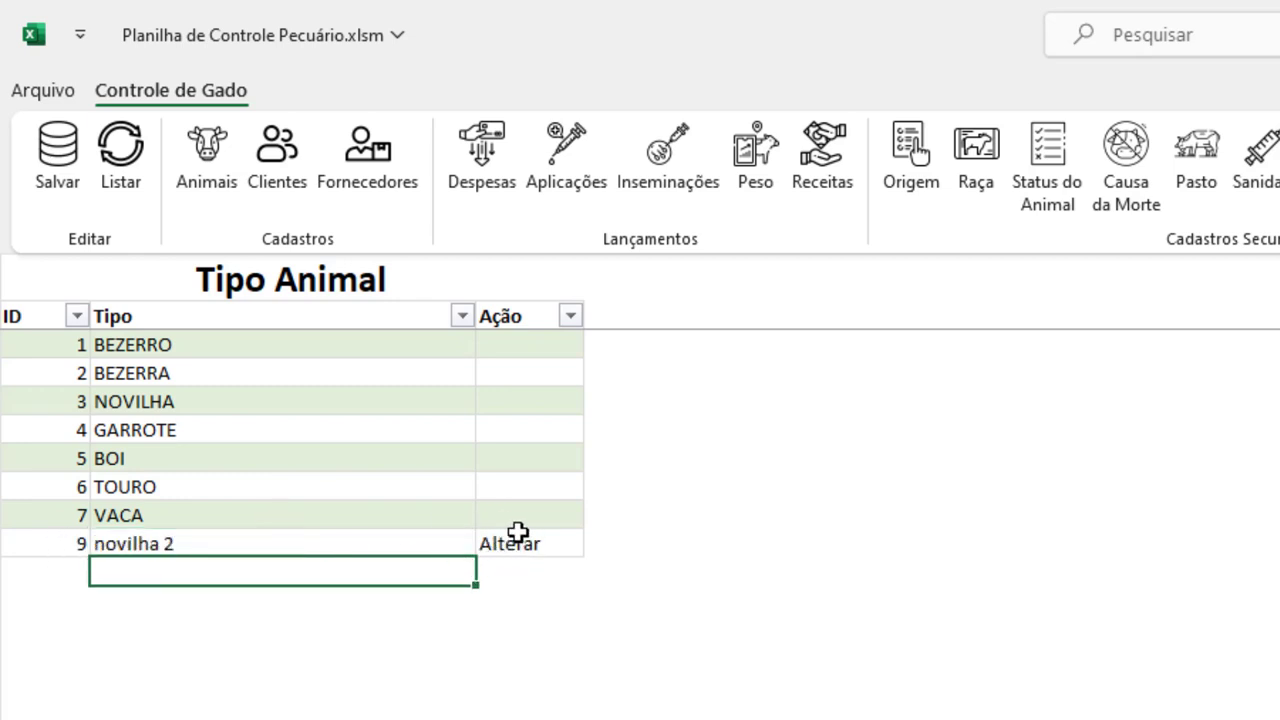
{"action": "left_click", "coordinate": [60, 180]}
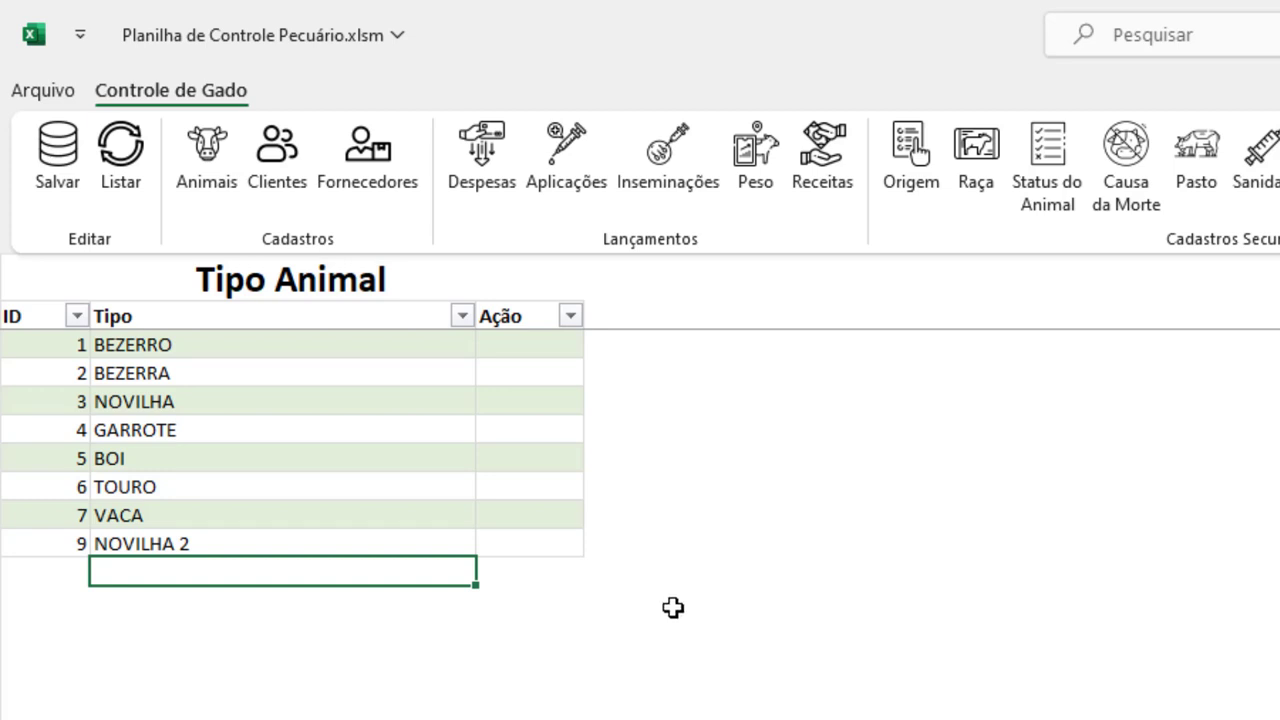
- Set the NOVILHA 2 row's Ação to Excluir to delete it
{"action": "left_click", "coordinate": [540, 543]}
{"action": "left_click", "coordinate": [596, 543]}
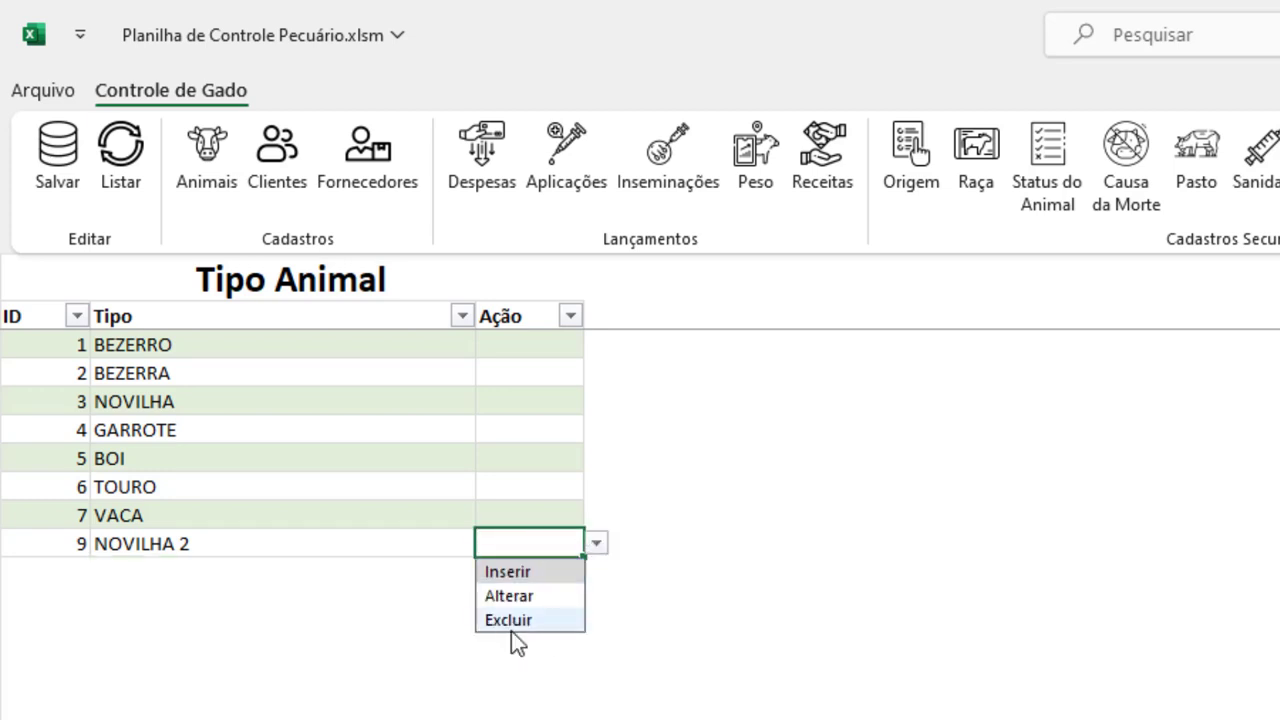
{"action": "left_click", "coordinate": [511, 629]}
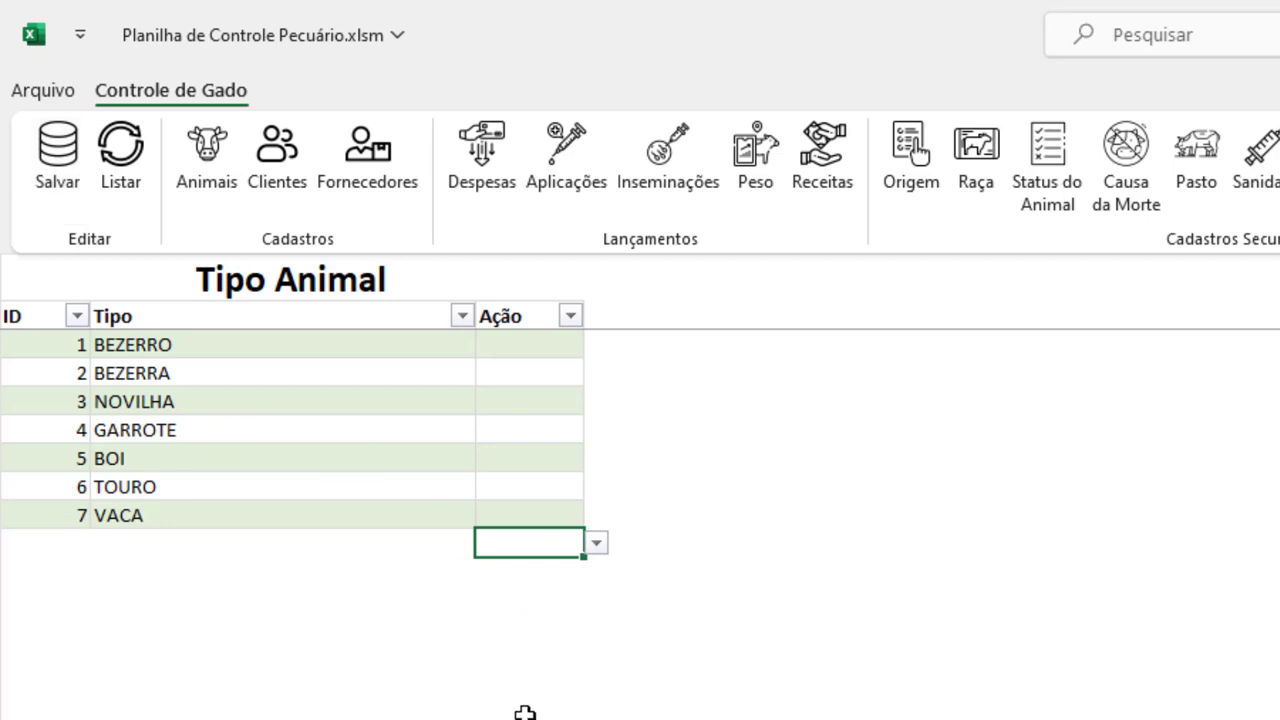
{"action": "left_click", "coordinate": [240, 540]}
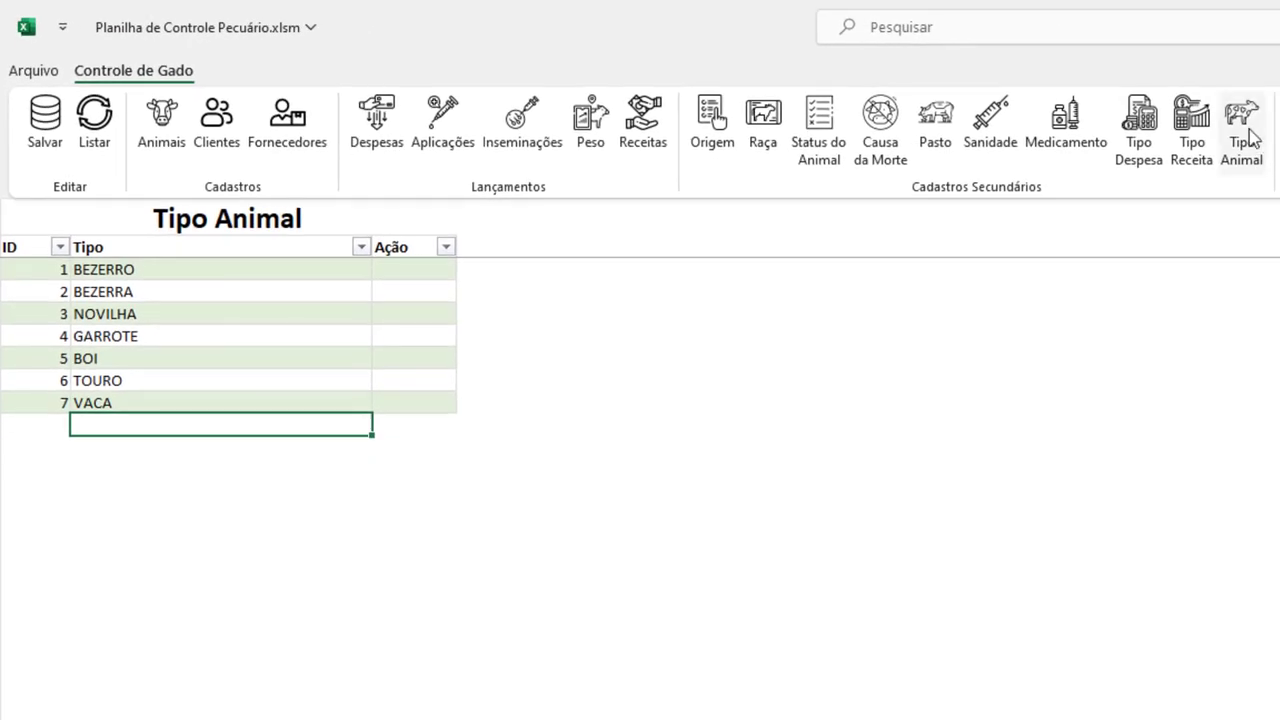
- Add a 'teste' revenue type below VENDA in Tipo Receita and save
{"action": "left_click", "coordinate": [1245, 125]}
{"action": "left_click", "coordinate": [1192, 128]}
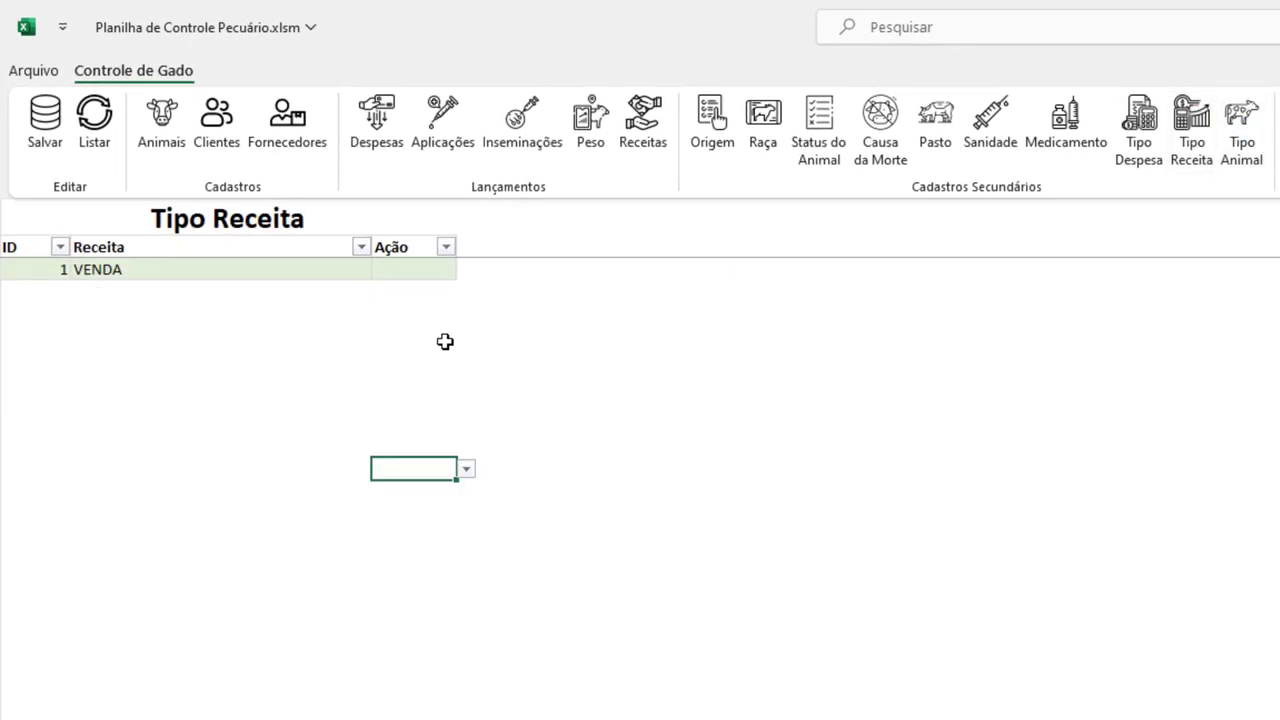
{"action": "left_click", "coordinate": [133, 290]}
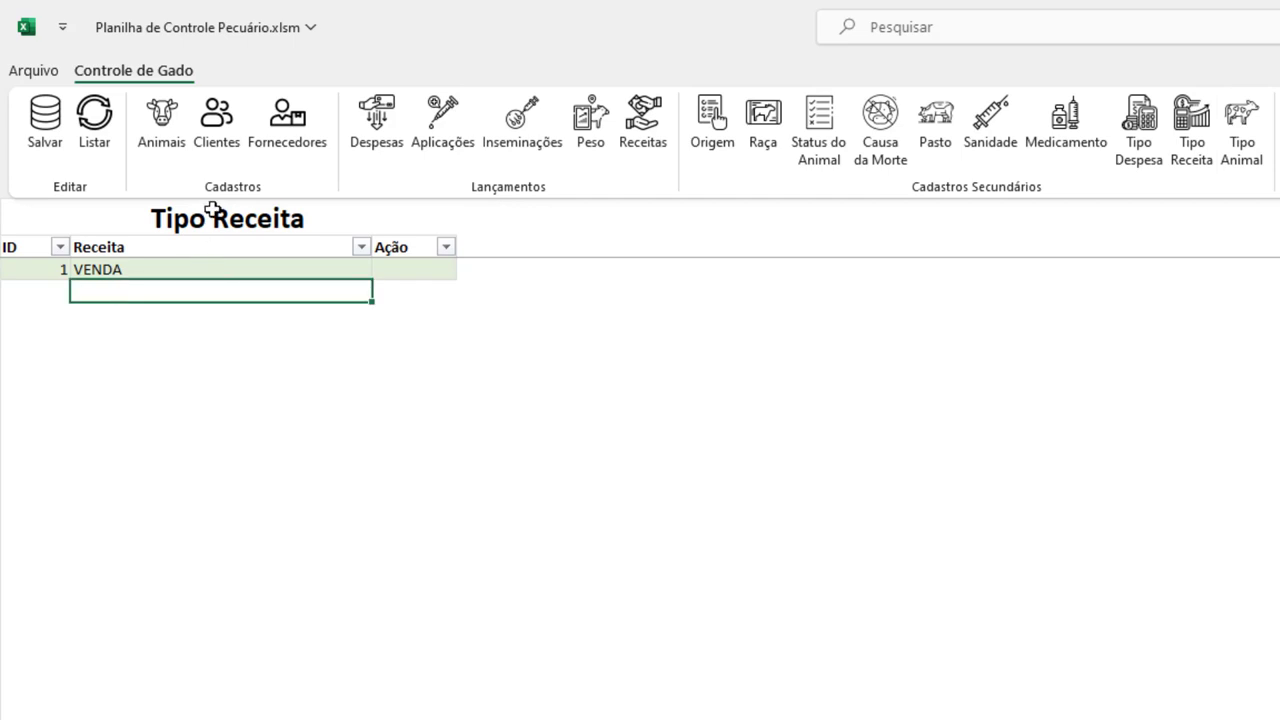
{"action": "left_click", "coordinate": [135, 269]}
{"action": "left_click", "coordinate": [160, 298]}
{"action": "type", "text": "teste"}
{"action": "key", "text": "Return"}
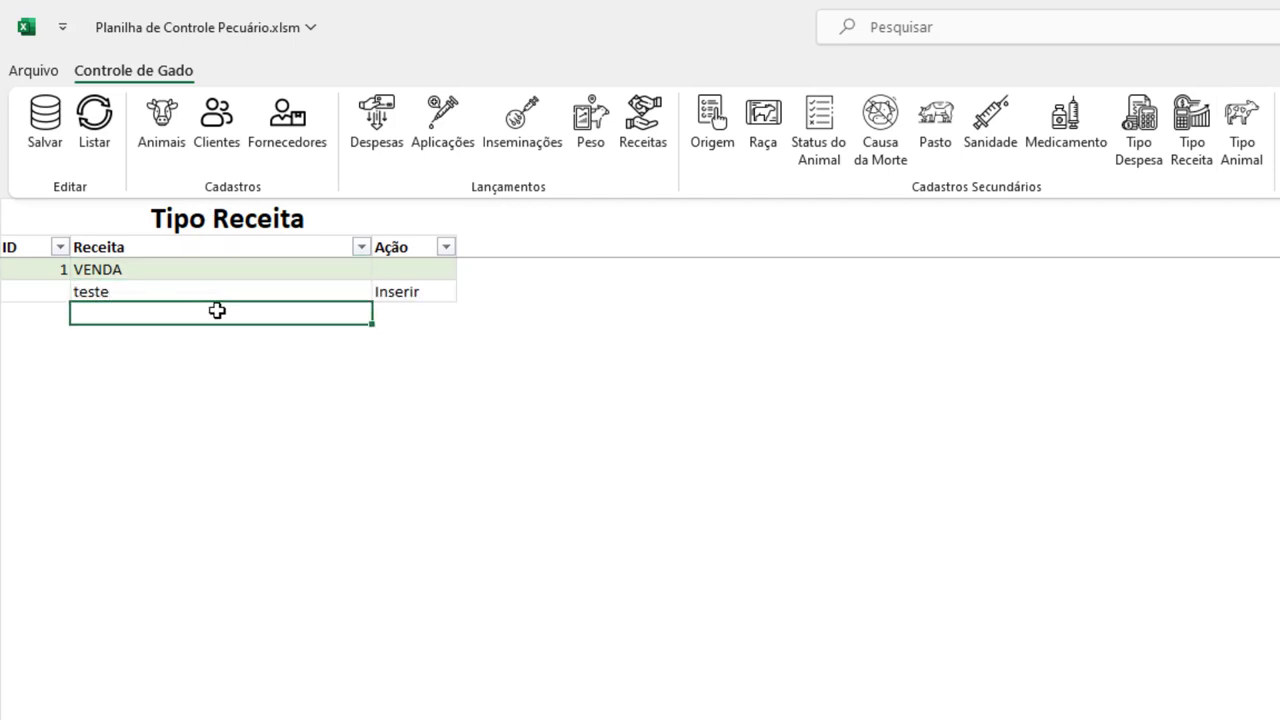
{"action": "left_click", "coordinate": [45, 120]}
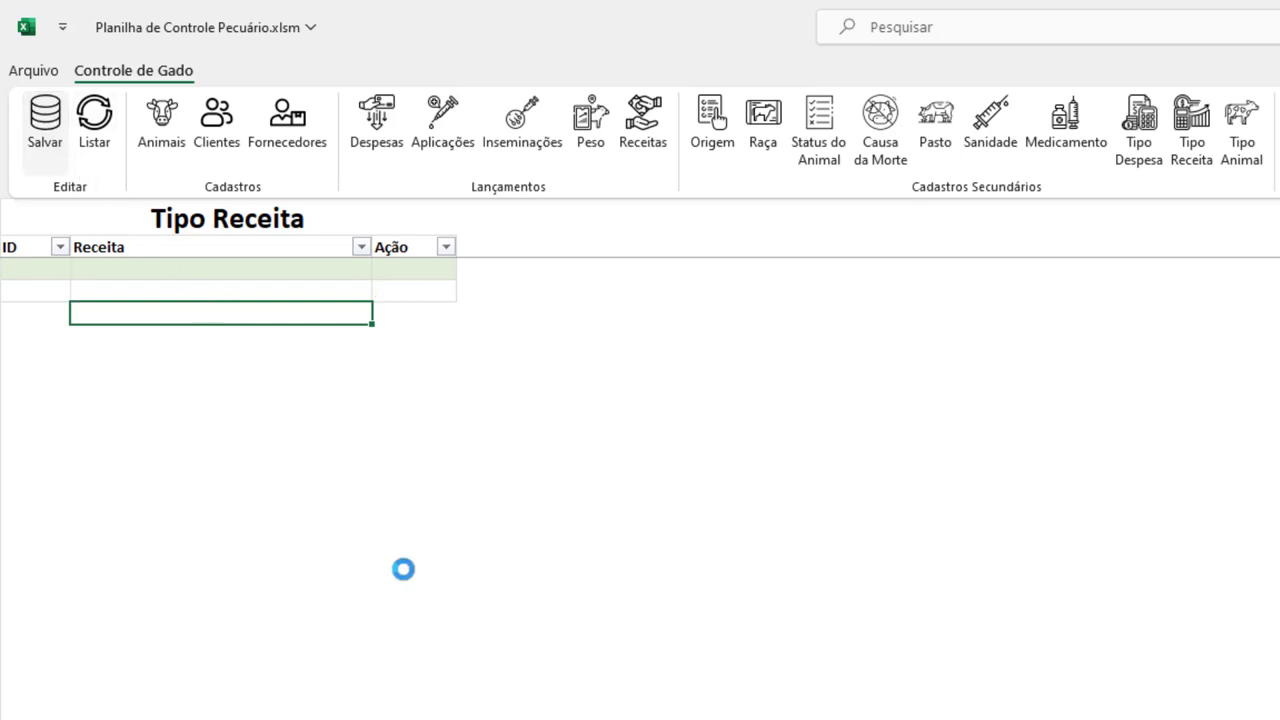
- Set the TESTE revenue type's Ação to Excluir and save to remove it
{"action": "left_click", "coordinate": [439, 293]}
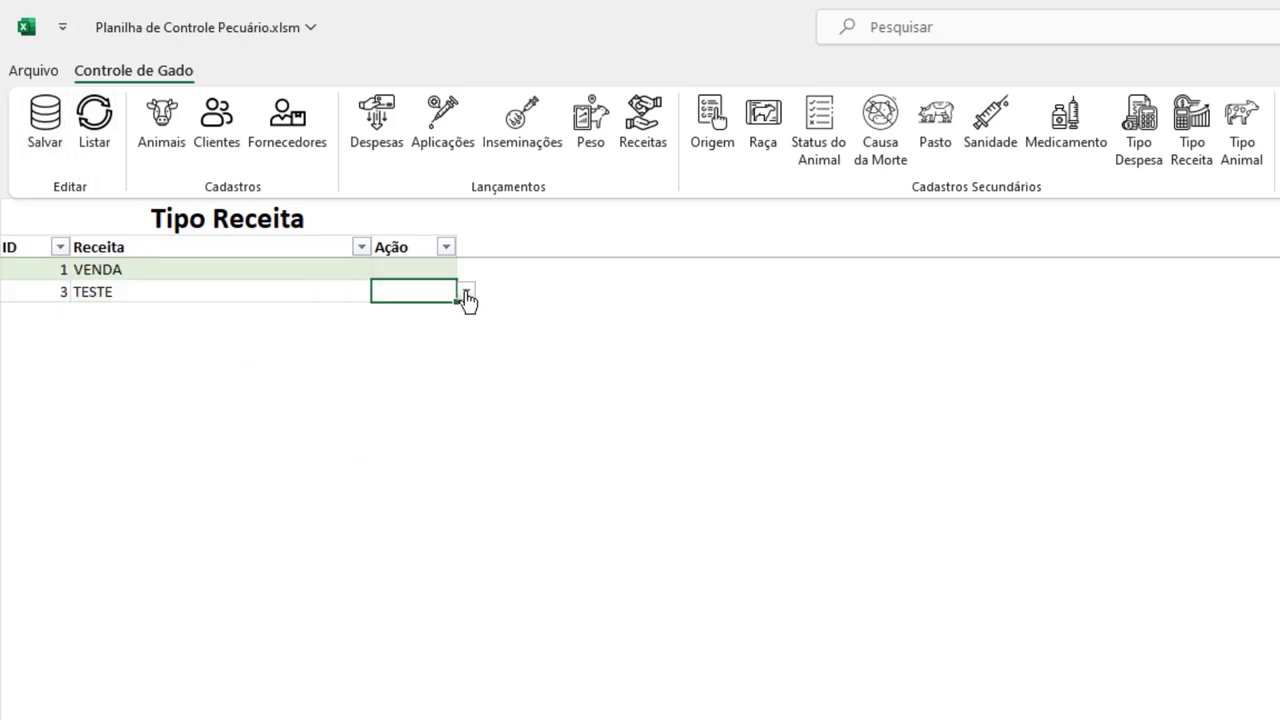
{"action": "left_click", "coordinate": [466, 292]}
{"action": "left_click", "coordinate": [400, 351]}
{"action": "left_click", "coordinate": [50, 115]}
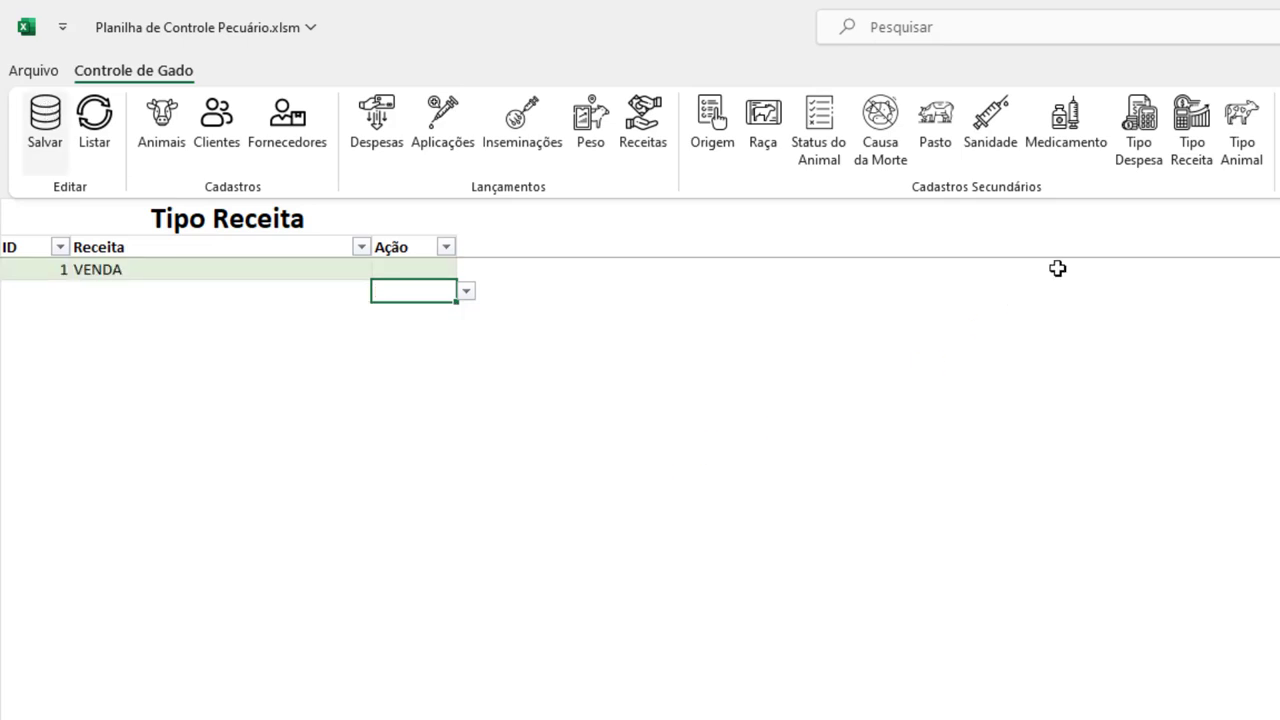
{"action": "left_click", "coordinate": [1140, 143]}
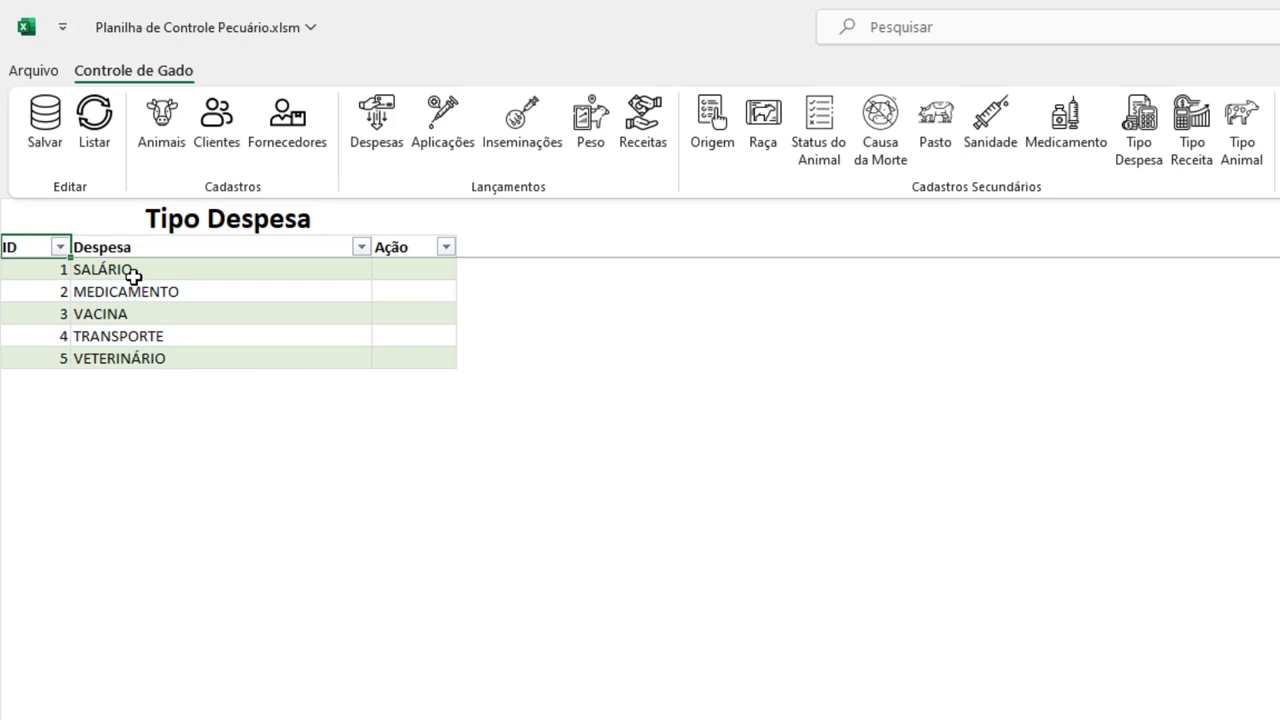
- Browse the Tipo Despesa entries such as MEDICAMENTO and VACINA
{"action": "left_click", "coordinate": [163, 291]}
{"action": "left_click", "coordinate": [162, 315]}
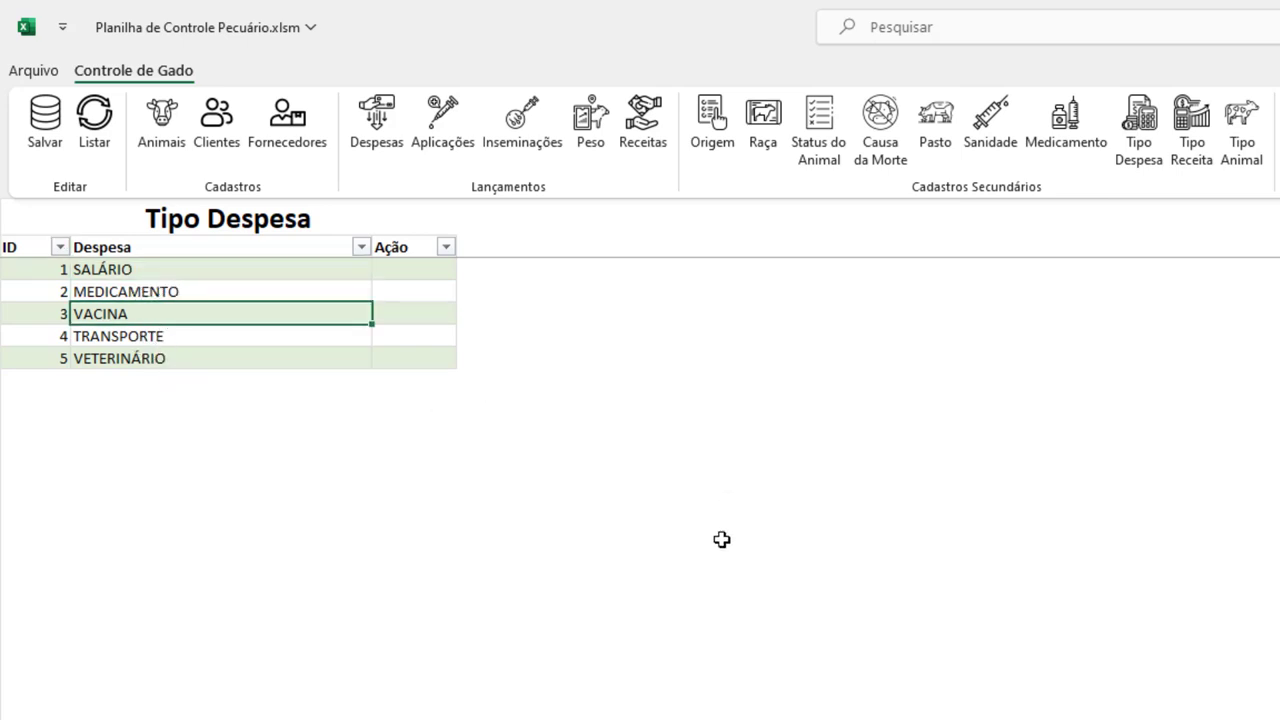
{"action": "left_click", "coordinate": [120, 377]}
{"action": "left_click", "coordinate": [130, 425]}
{"action": "left_click", "coordinate": [157, 470]}
{"action": "key", "text": "Down"}
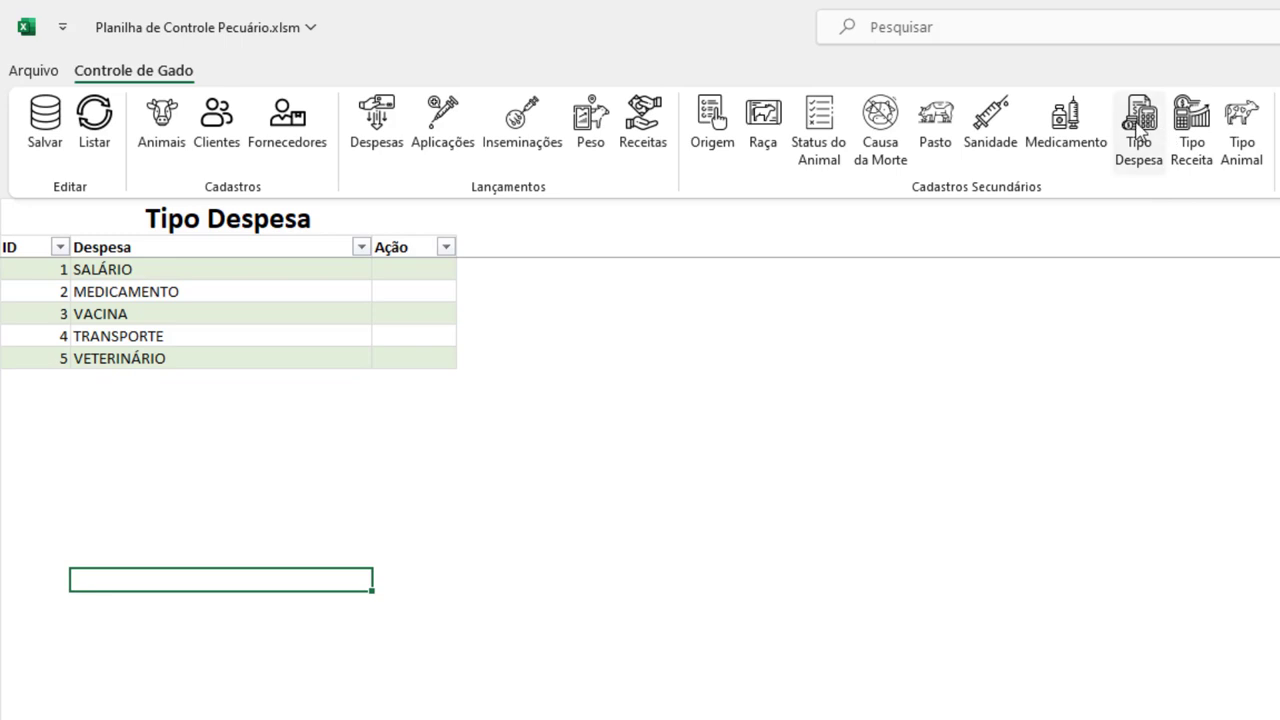
- Review the Medicamento list (FEBANTEL) and the Pasto list (PASTO NORTE, PASTO SUL)
{"action": "left_click", "coordinate": [1078, 141]}
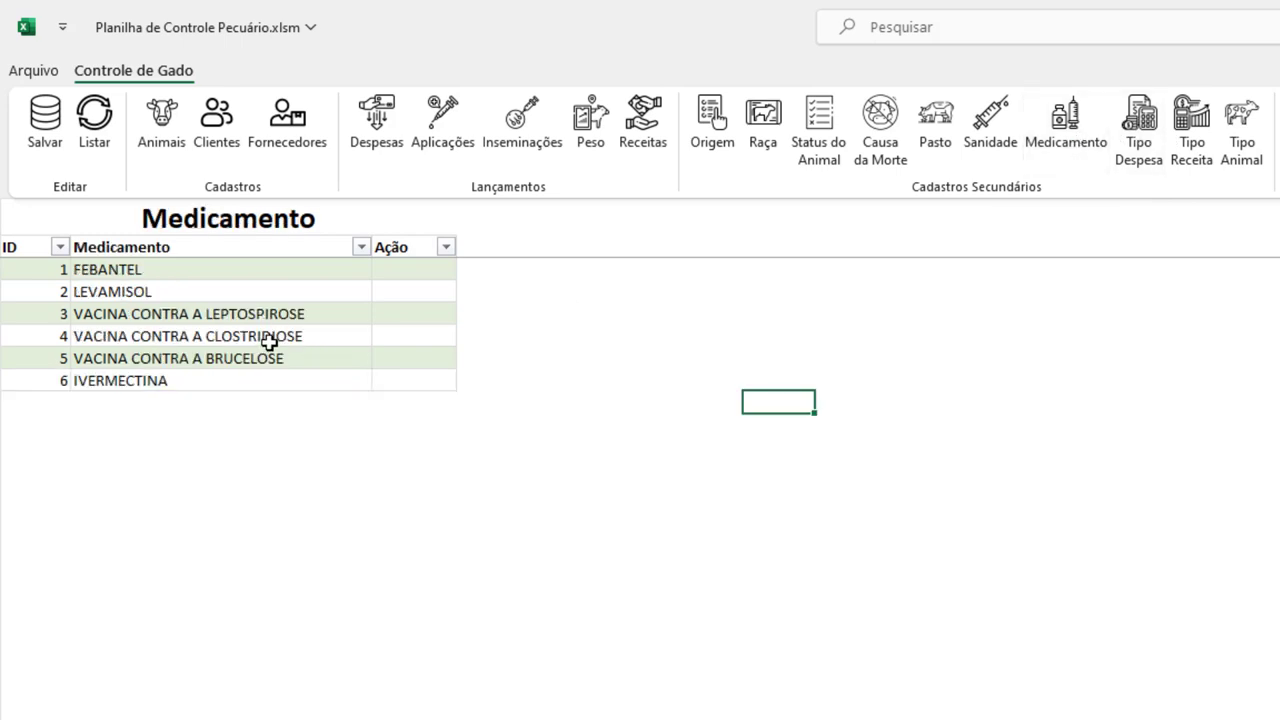
{"action": "left_click", "coordinate": [120, 276]}
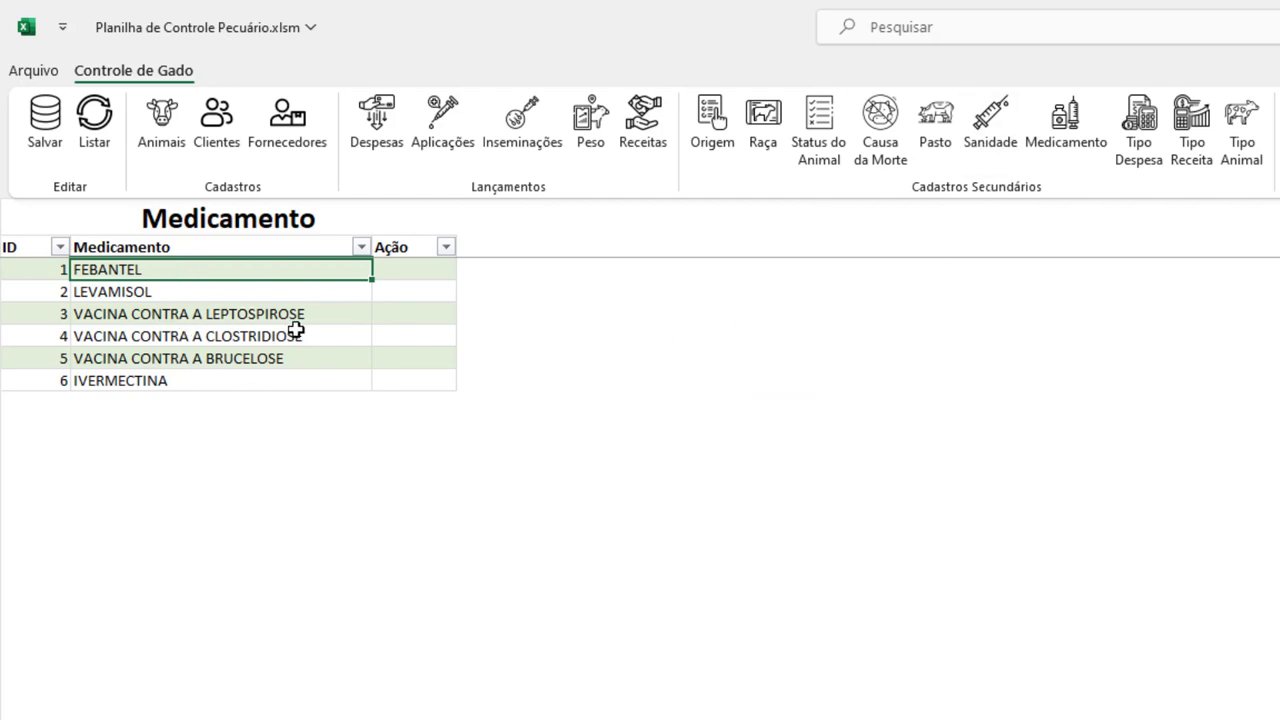
{"action": "left_click", "coordinate": [932, 122]}
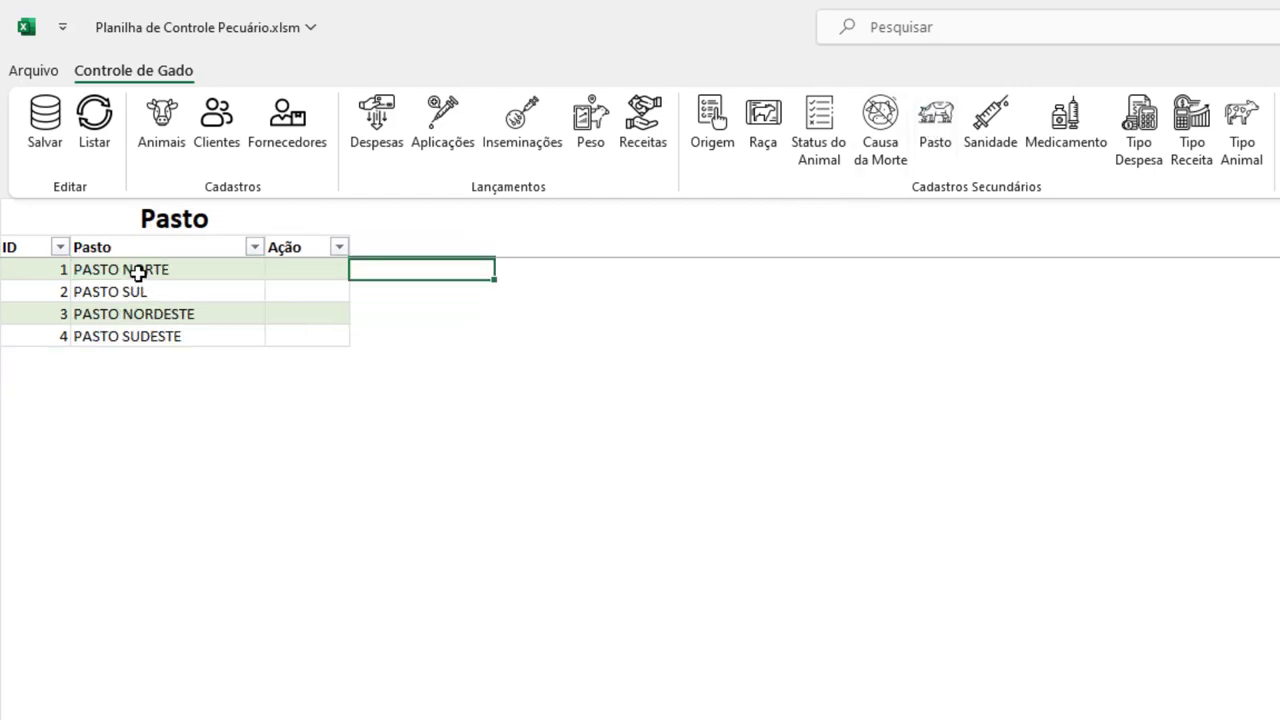
{"action": "left_click", "coordinate": [123, 272]}
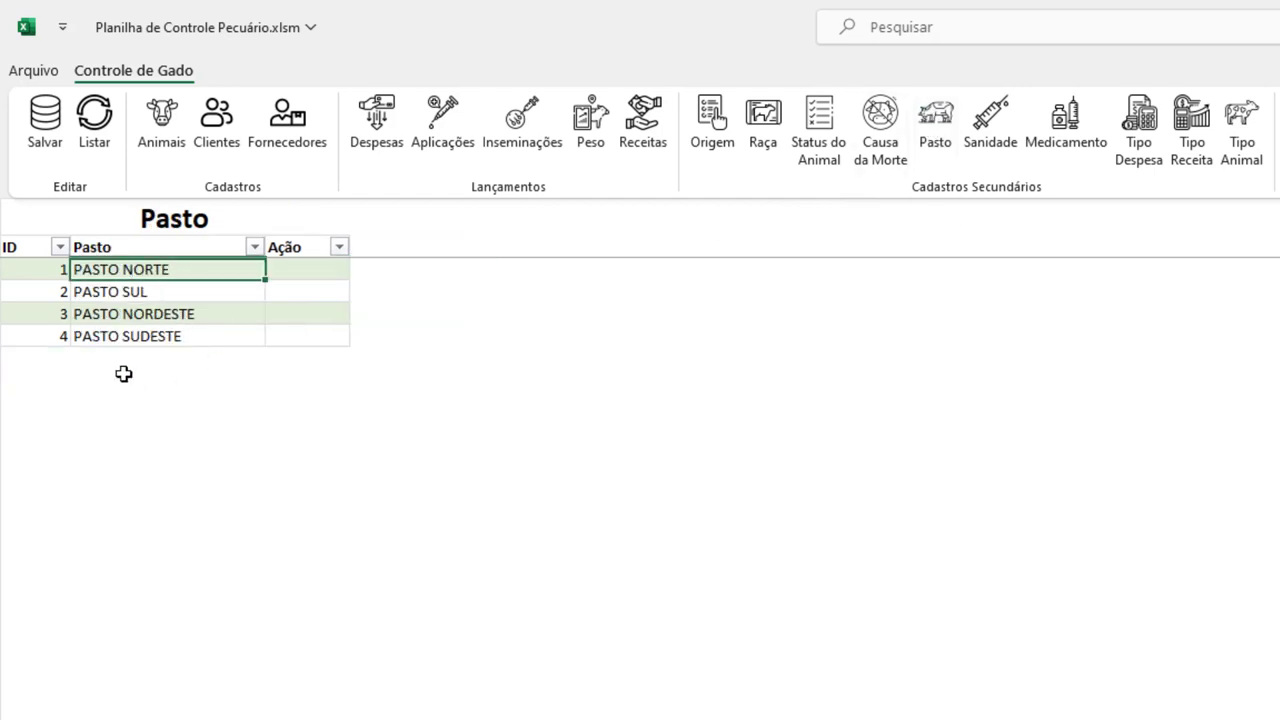
{"action": "left_click_drag", "start_coordinate": [133, 347], "coordinate": [133, 585]}
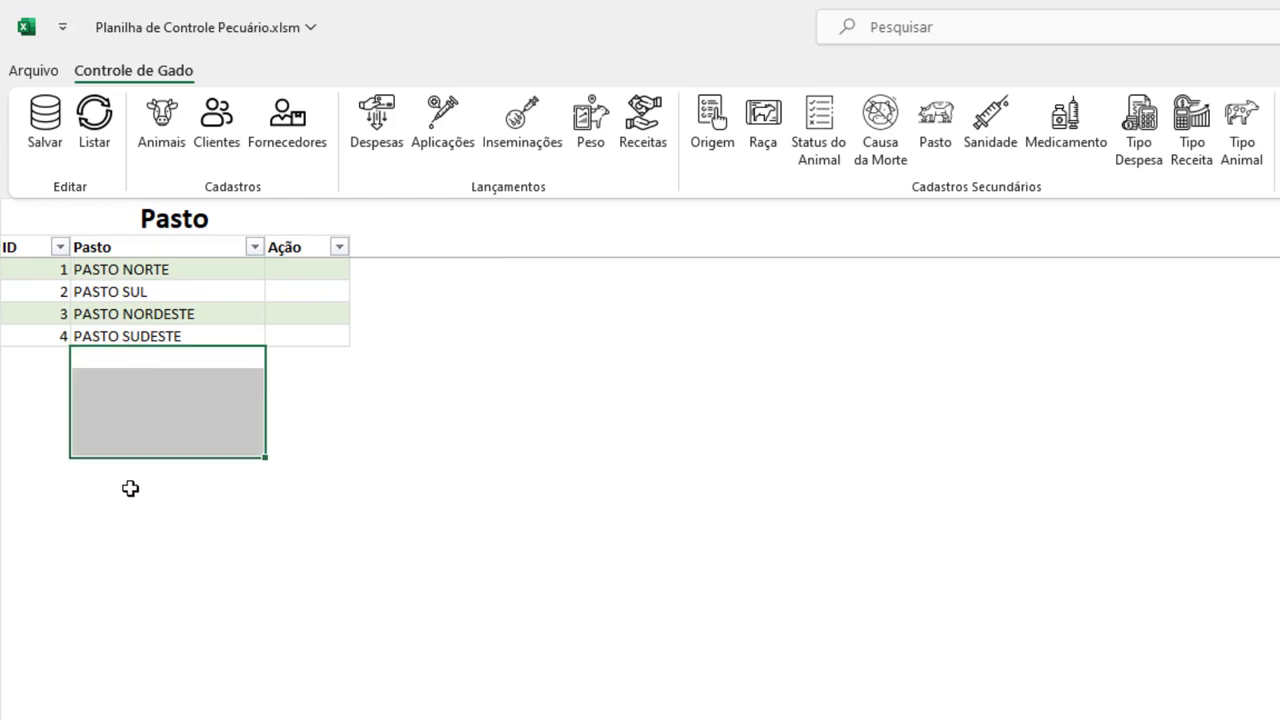
{"action": "left_click", "coordinate": [131, 299]}
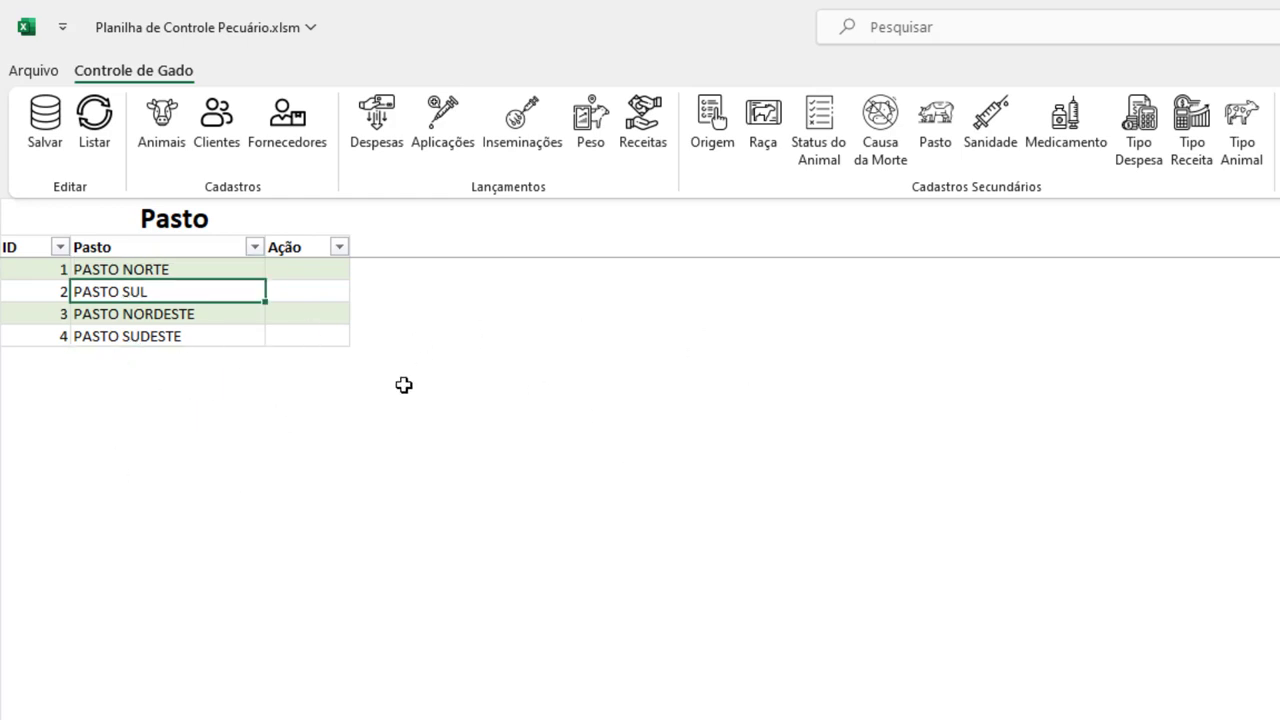
{"action": "left_click", "coordinate": [879, 124]}
- Browse the Causa da Morte entries, then review the Status do Animal values
{"action": "left_click", "coordinate": [149, 272]}
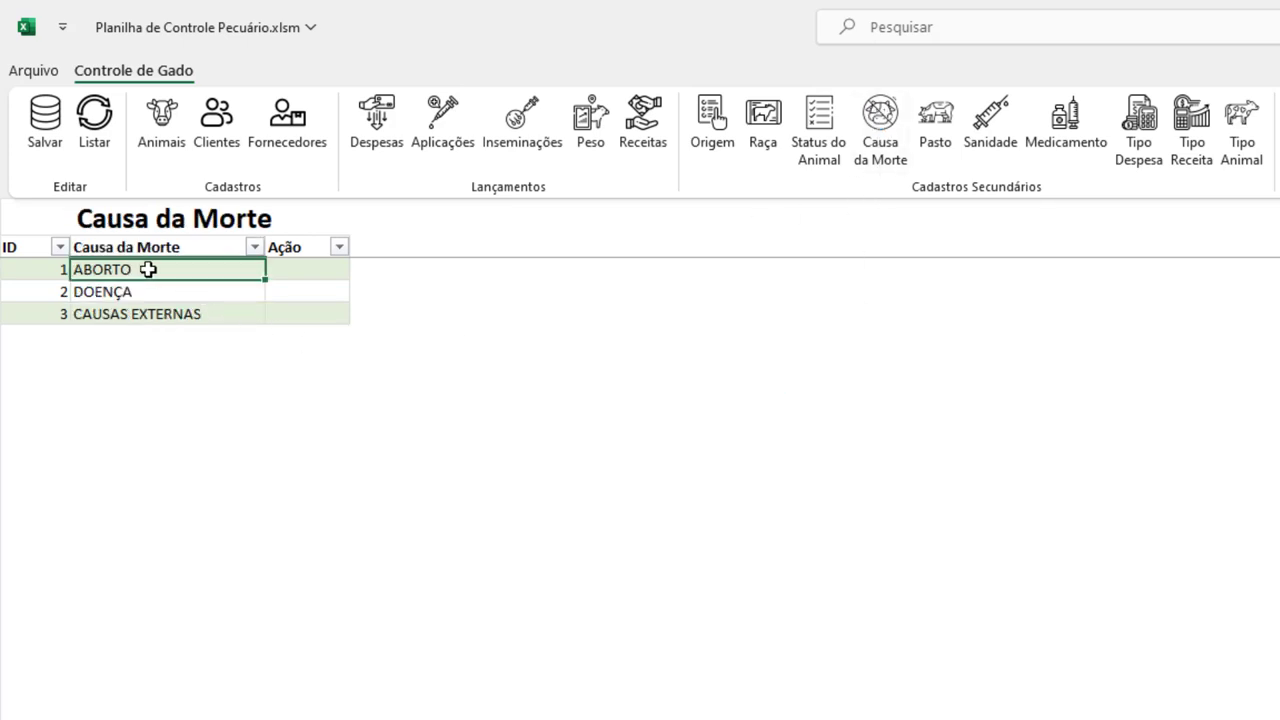
{"action": "left_click", "coordinate": [147, 299]}
{"action": "left_click", "coordinate": [134, 386]}
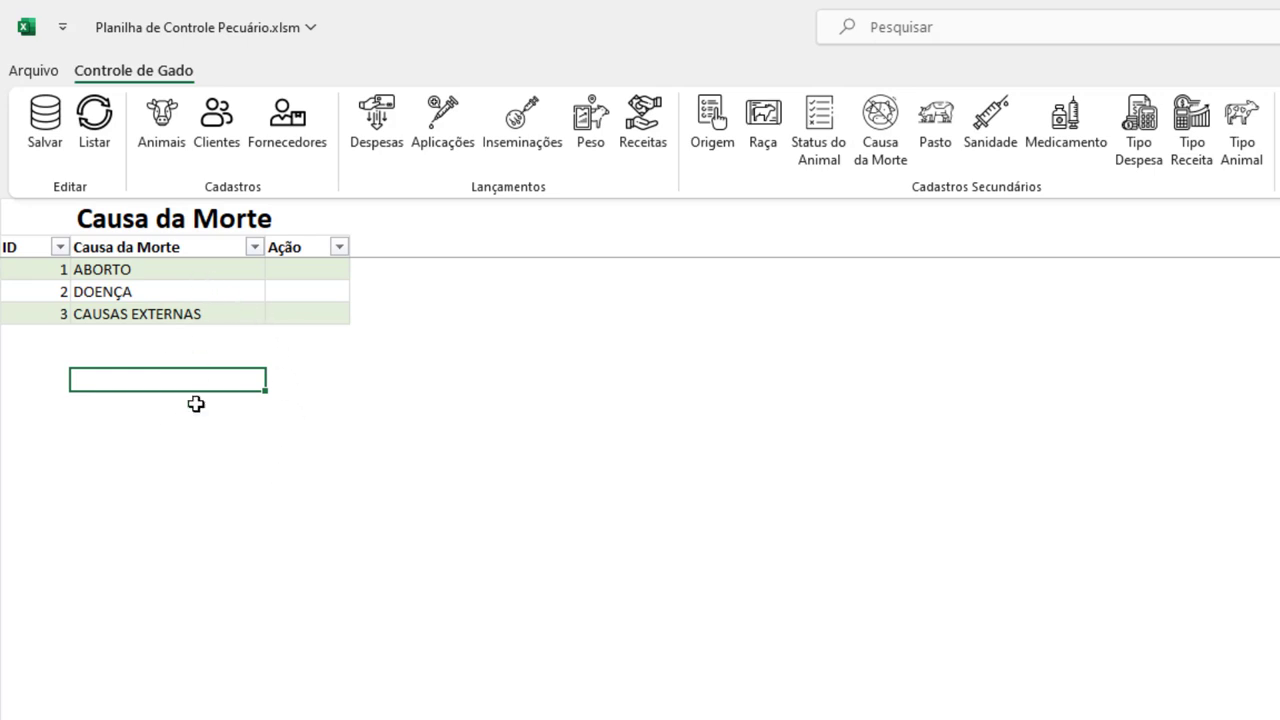
{"action": "left_click", "coordinate": [814, 131]}
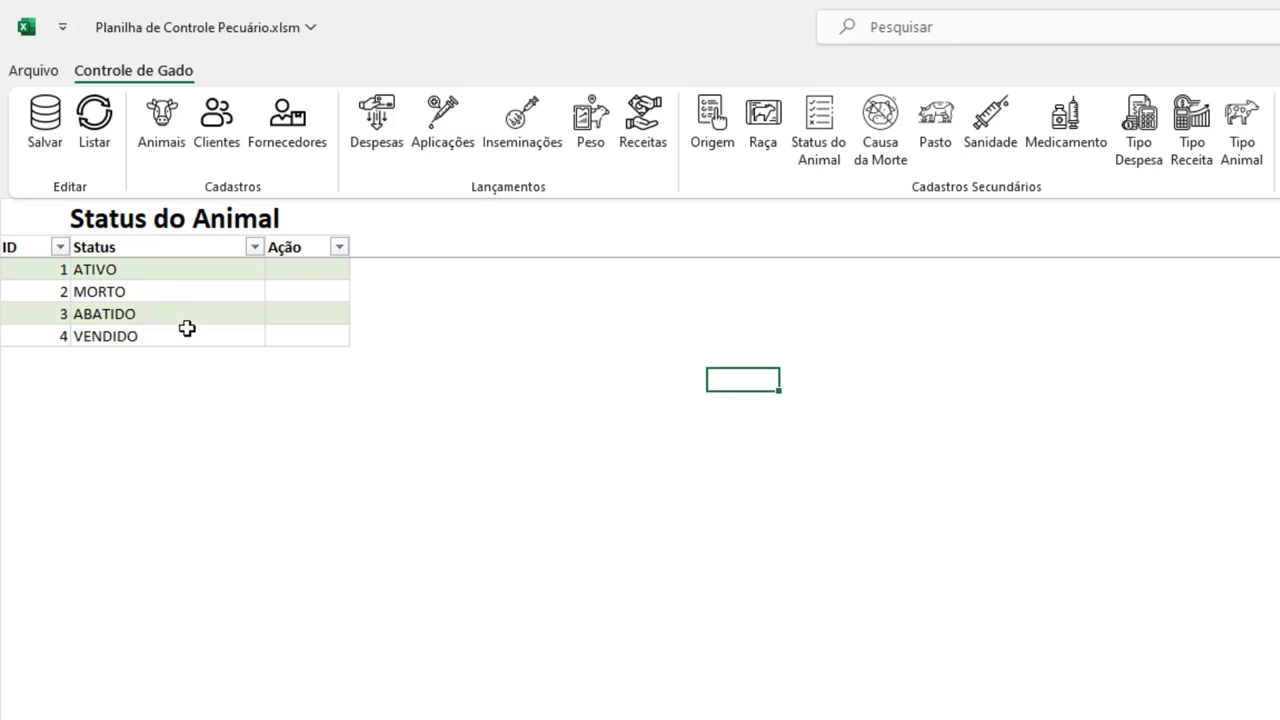
{"action": "left_click_drag", "start_coordinate": [154, 270], "coordinate": [138, 447]}
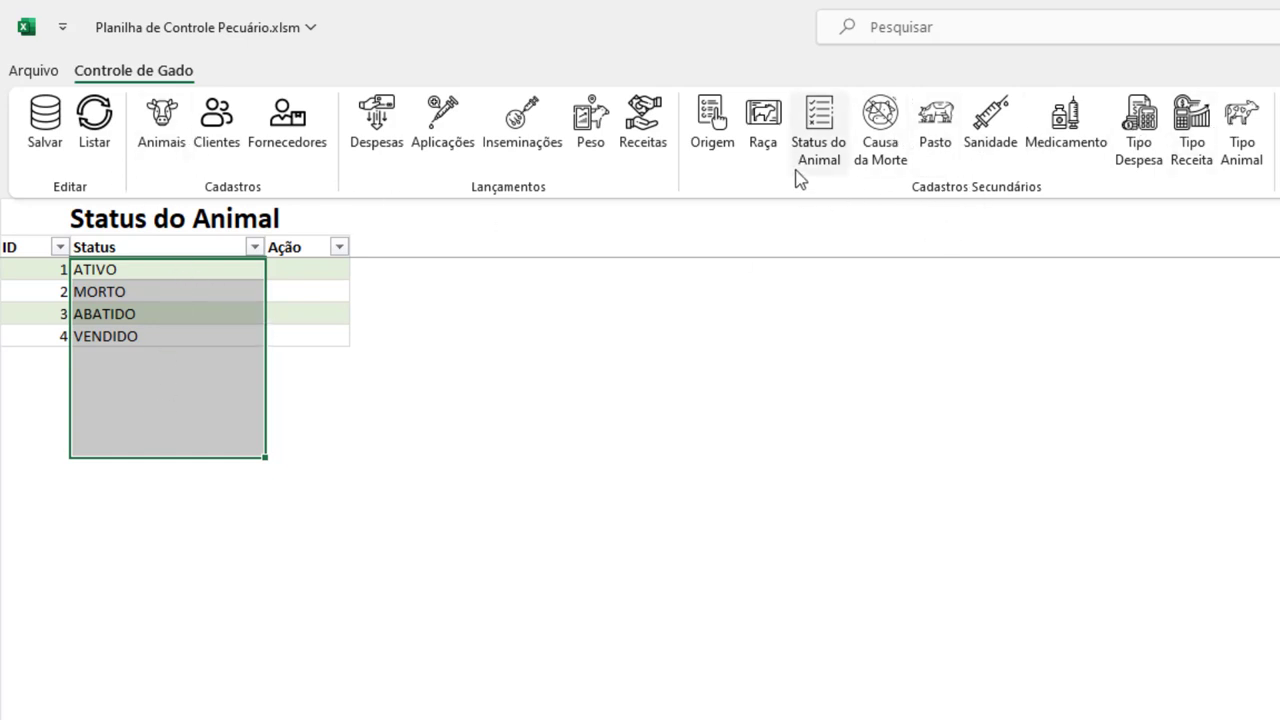
{"action": "left_click", "coordinate": [199, 271]}
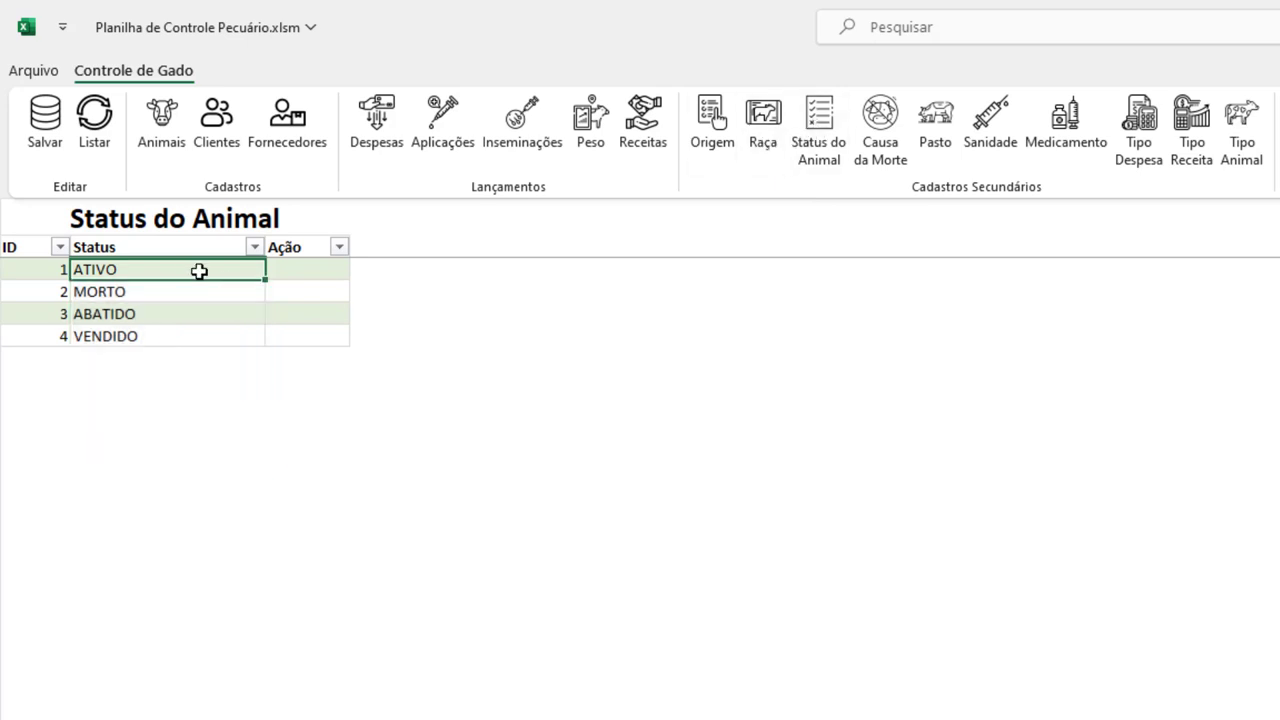
- Review the Raça breed list and the Origem values COMPRA, NASCIMENTO and TROCA
{"action": "left_click", "coordinate": [768, 130]}
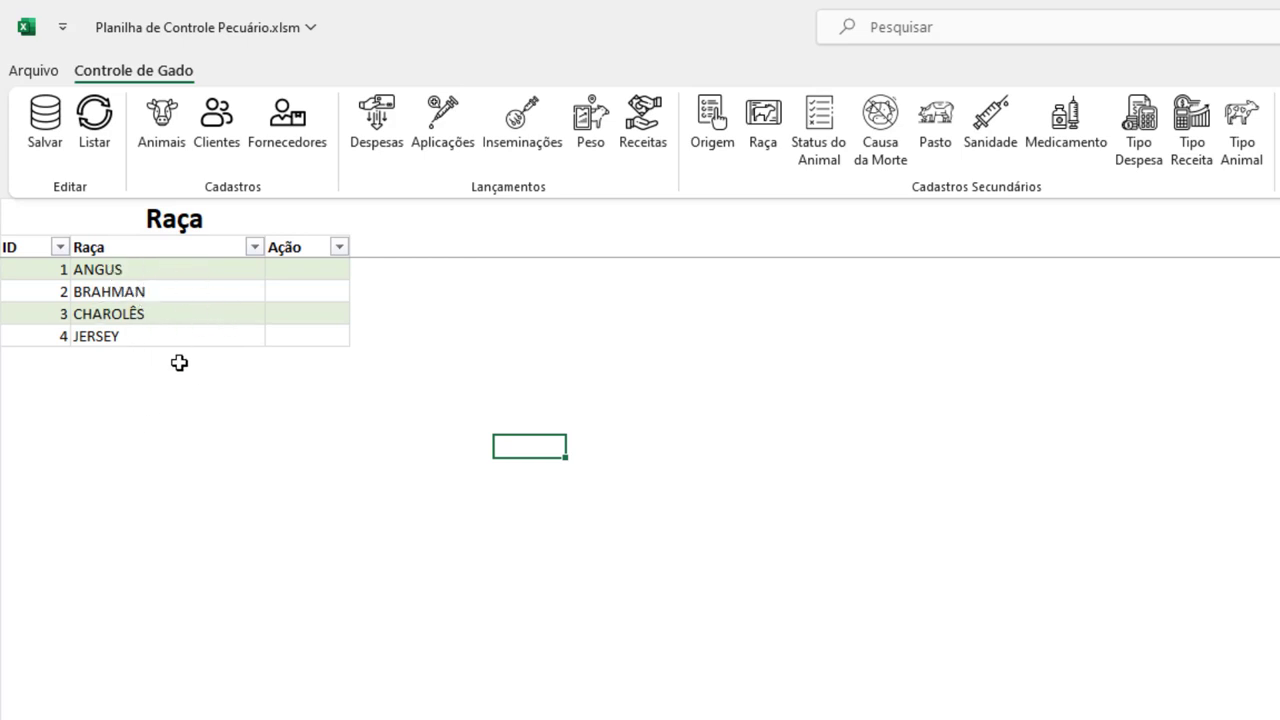
{"action": "left_click", "coordinate": [715, 125]}
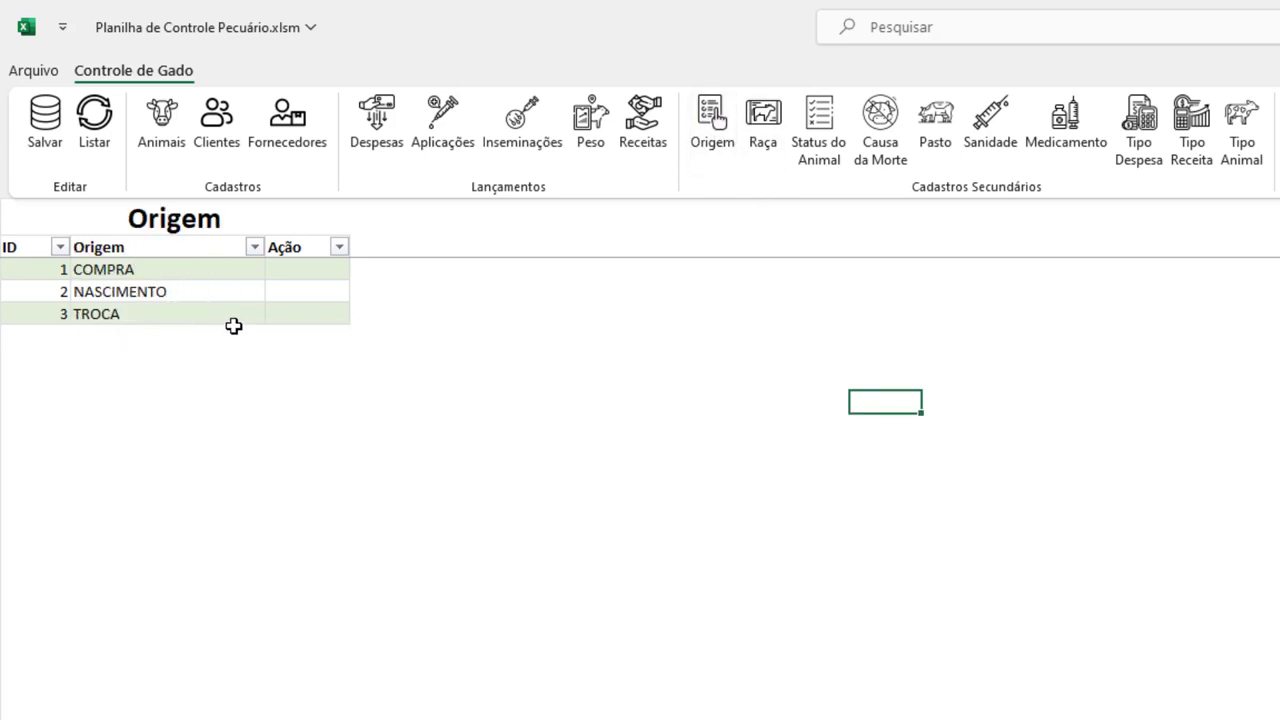
{"action": "left_click_drag", "start_coordinate": [198, 492], "coordinate": [205, 266]}
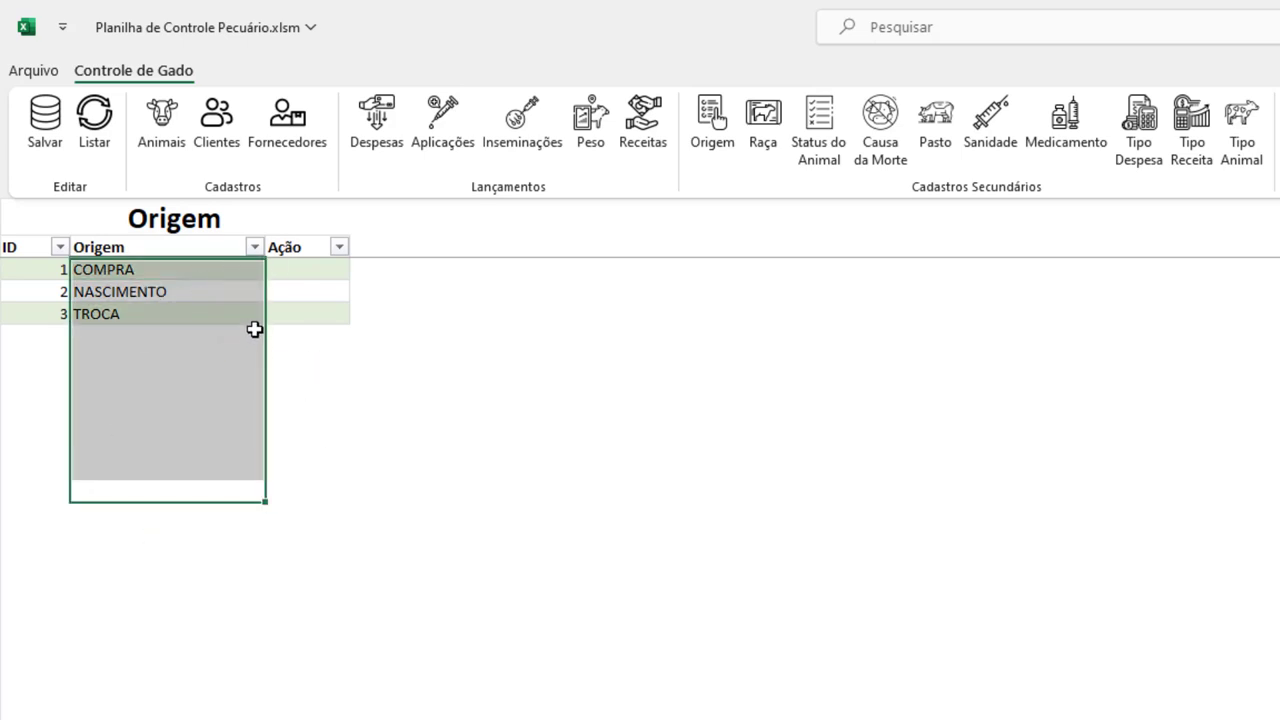
{"action": "left_click", "coordinate": [400, 362]}
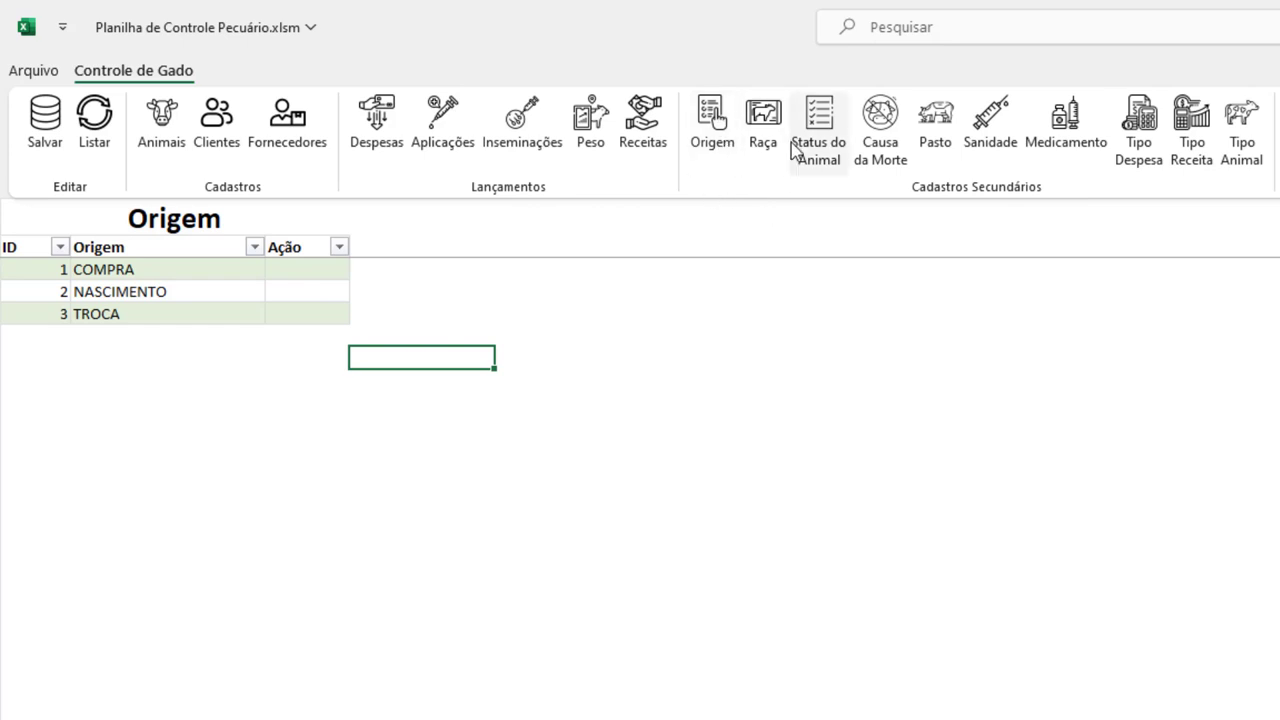
- In Animais, start a new row below B8 with tag b9 and lote 2
{"action": "left_click", "coordinate": [162, 118]}
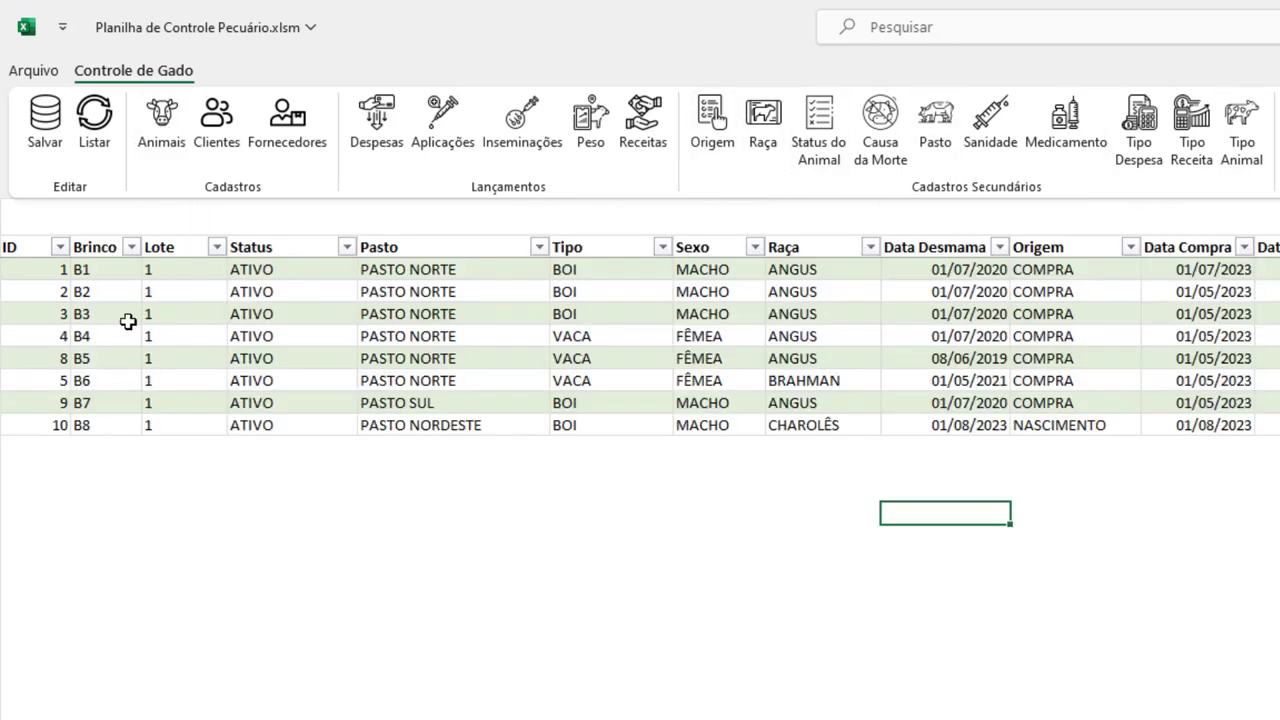
{"action": "left_click", "coordinate": [105, 271]}
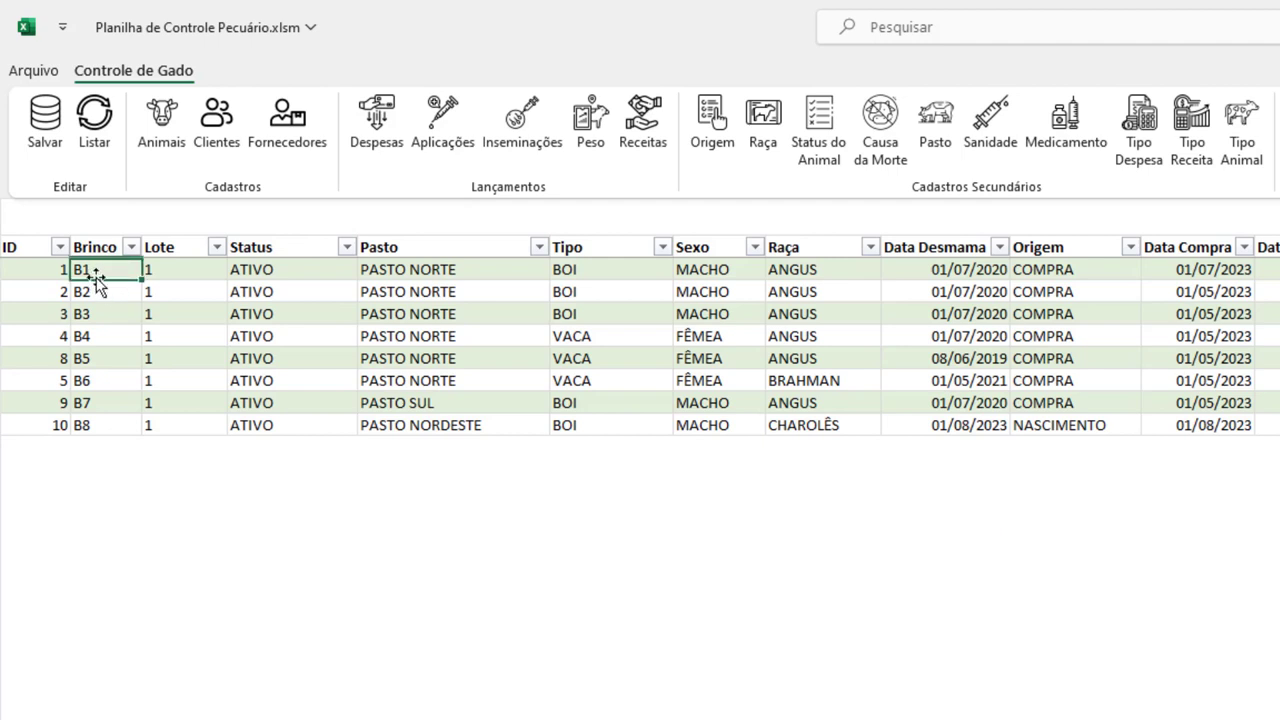
{"action": "left_click", "coordinate": [101, 442]}
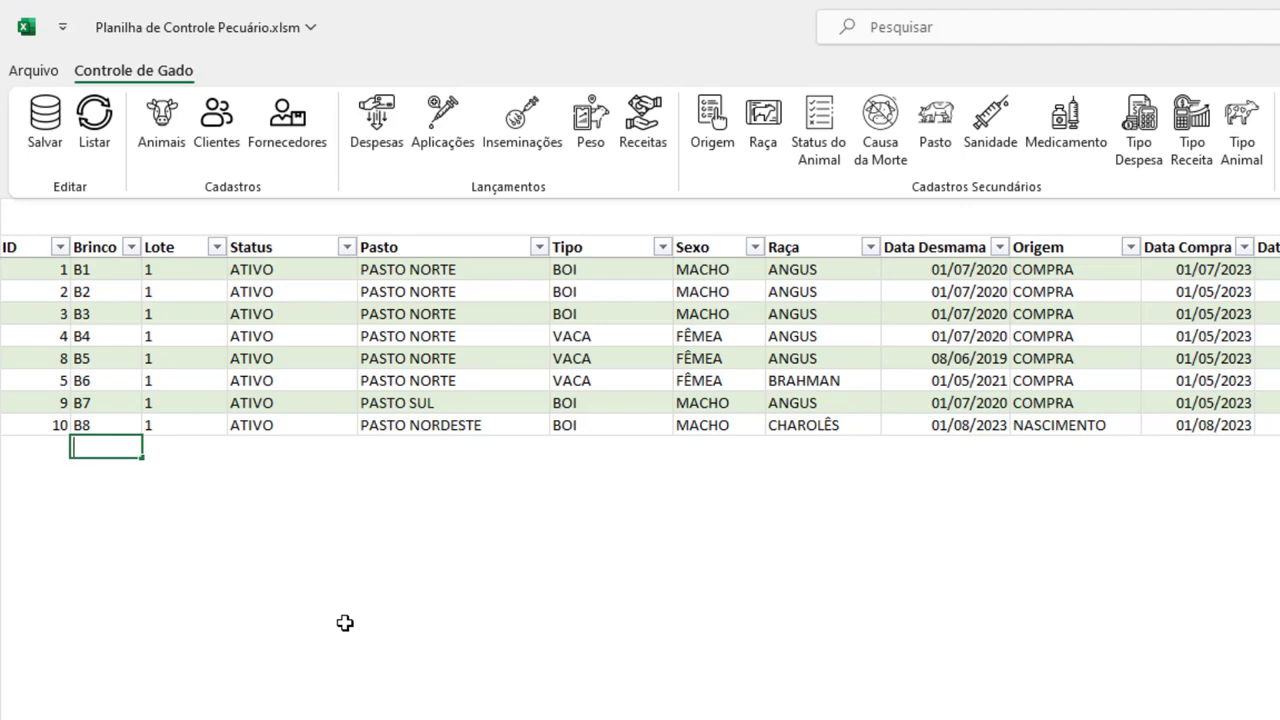
{"action": "type", "text": "b9"}
{"action": "key", "text": "Return"}
{"action": "key", "text": "Up"}
{"action": "key", "text": "Right"}
{"action": "type", "text": "2"}
{"action": "key", "text": "Return"}
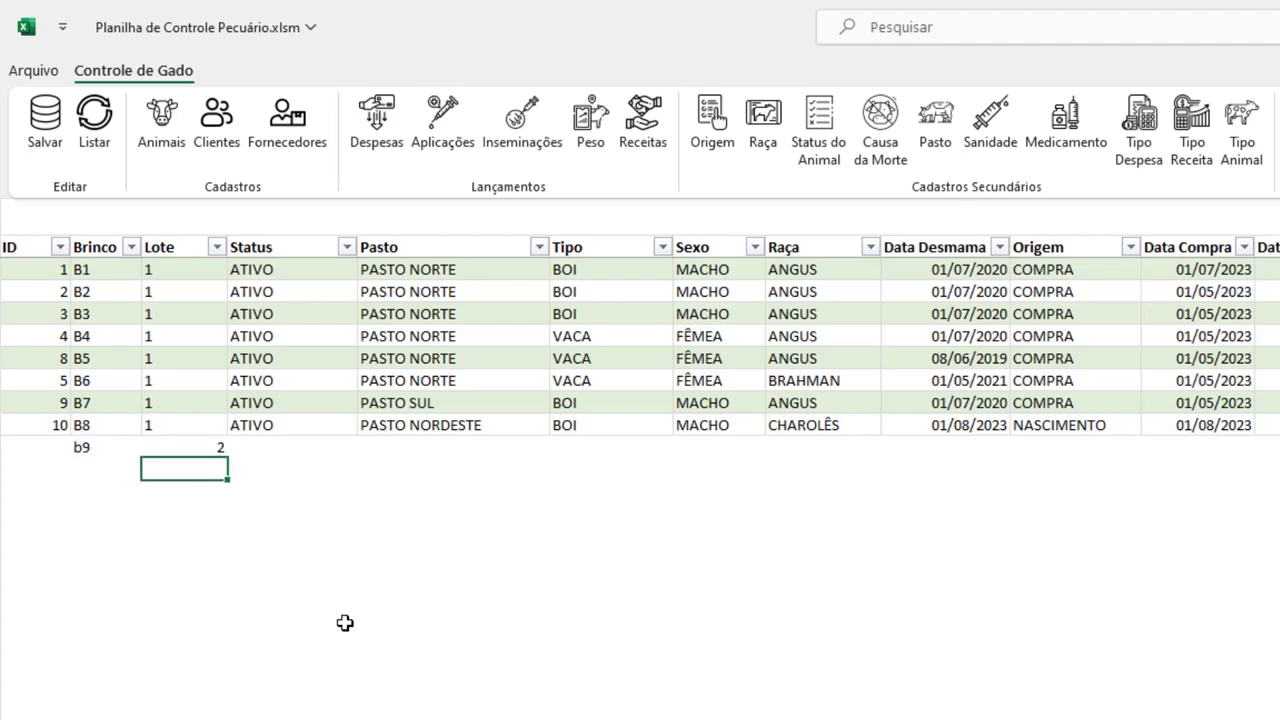
{"action": "key", "text": "Right"}
- Set b9's status to ATIVO, pasture to PASTO NORDESTE and type to GARROTE
{"action": "left_click", "coordinate": [335, 447]}
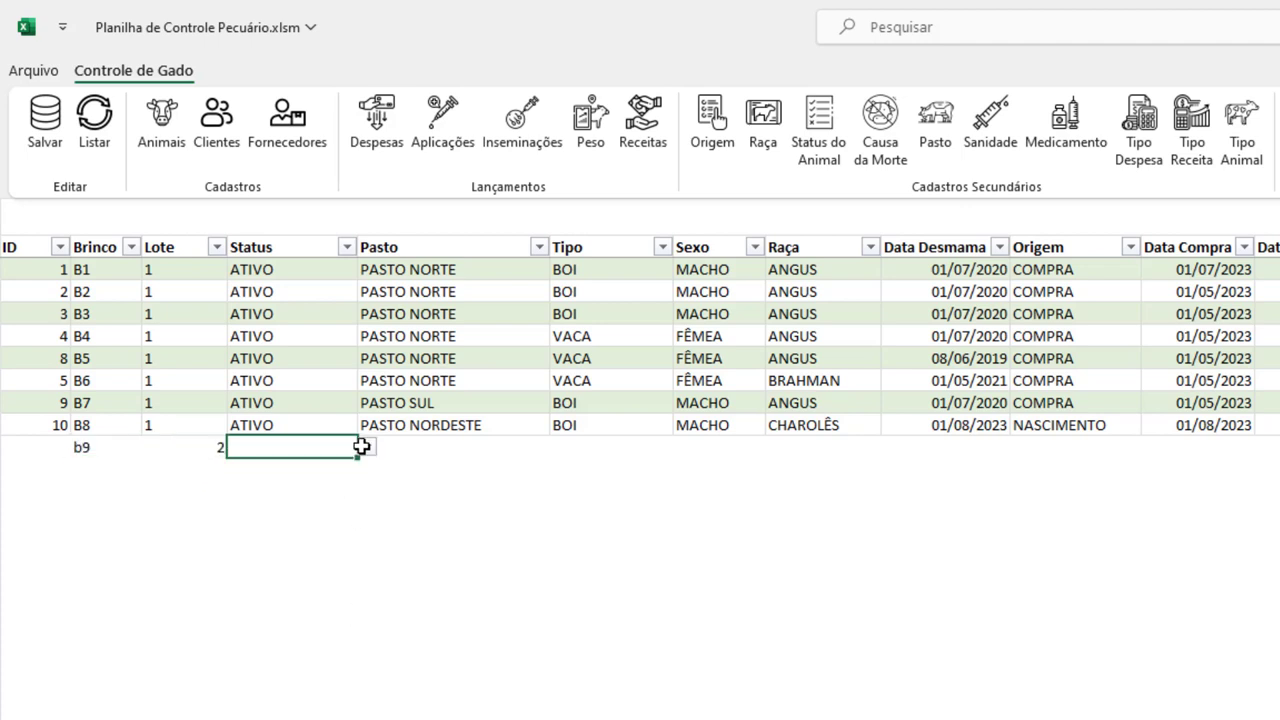
{"action": "left_click", "coordinate": [367, 447]}
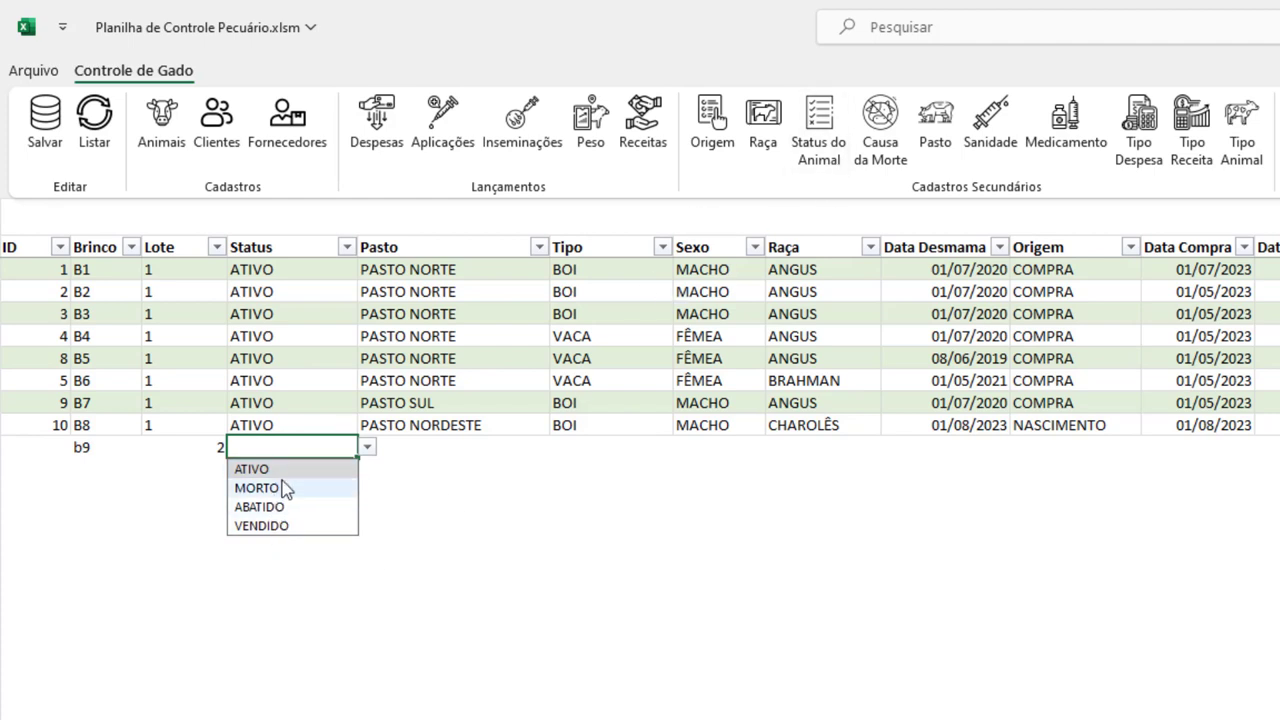
{"action": "left_click", "coordinate": [452, 446]}
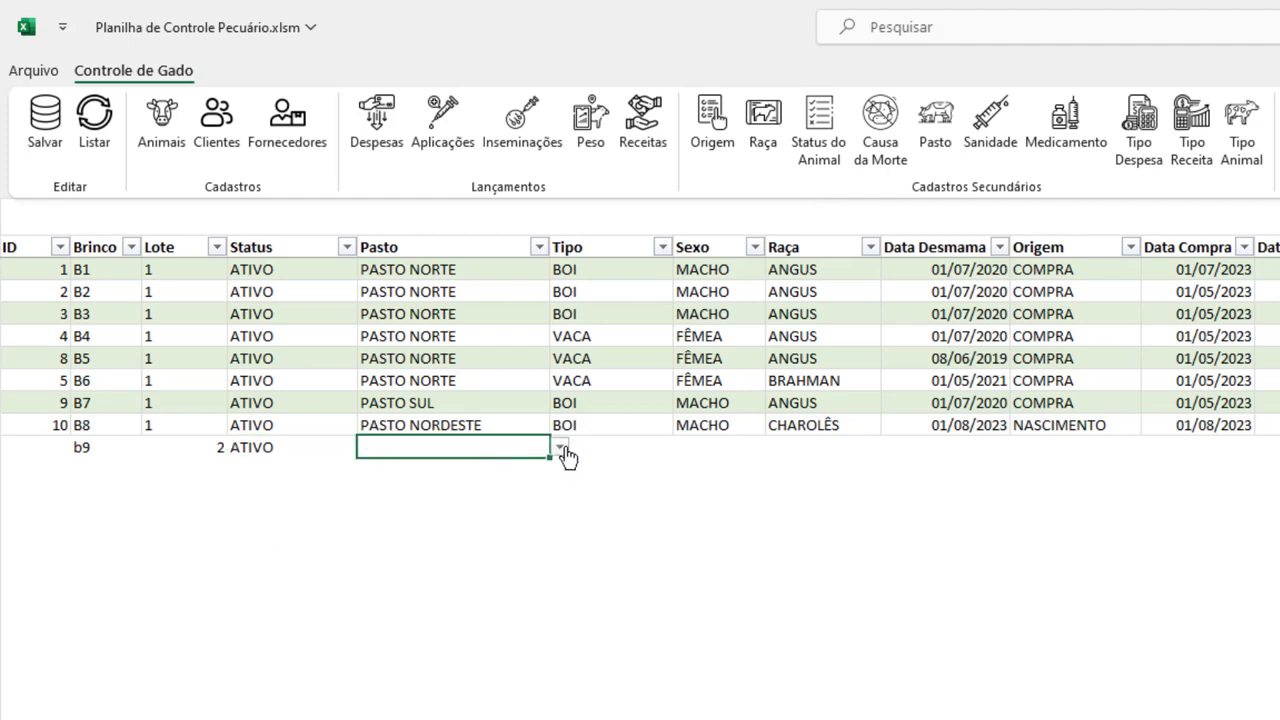
{"action": "left_click", "coordinate": [561, 447]}
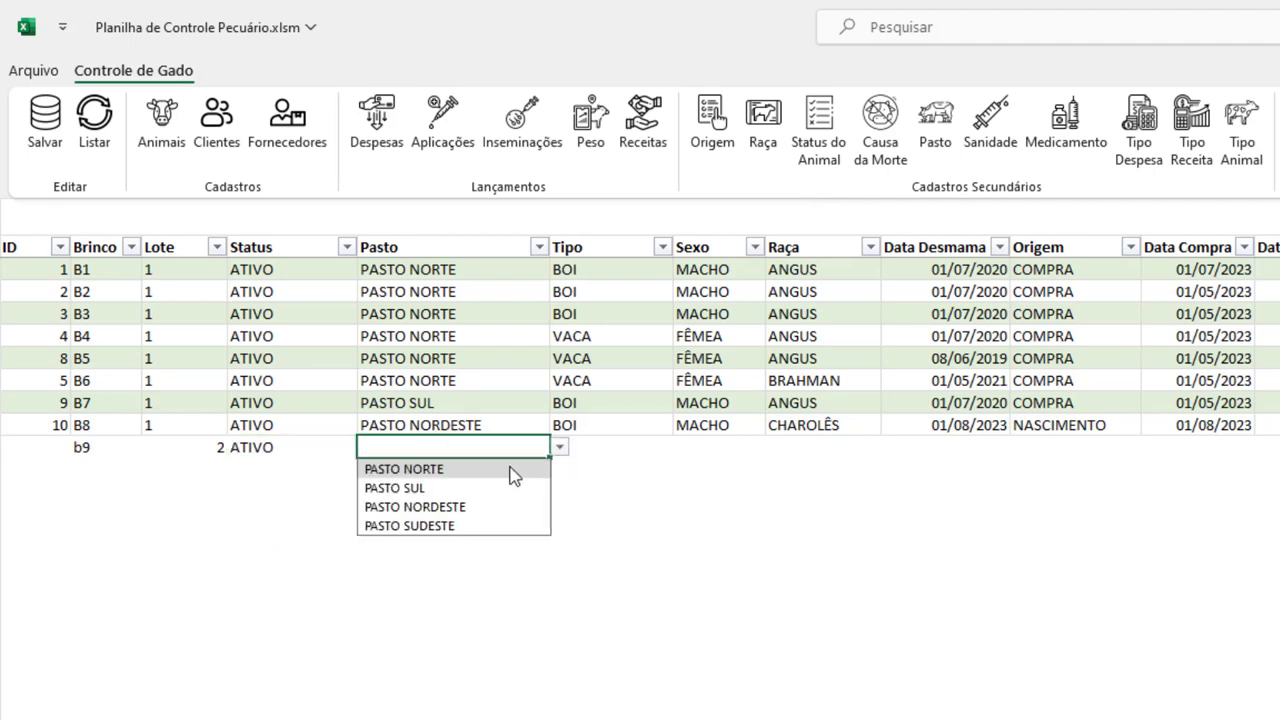
{"action": "left_click", "coordinate": [443, 510]}
{"action": "left_click", "coordinate": [607, 445]}
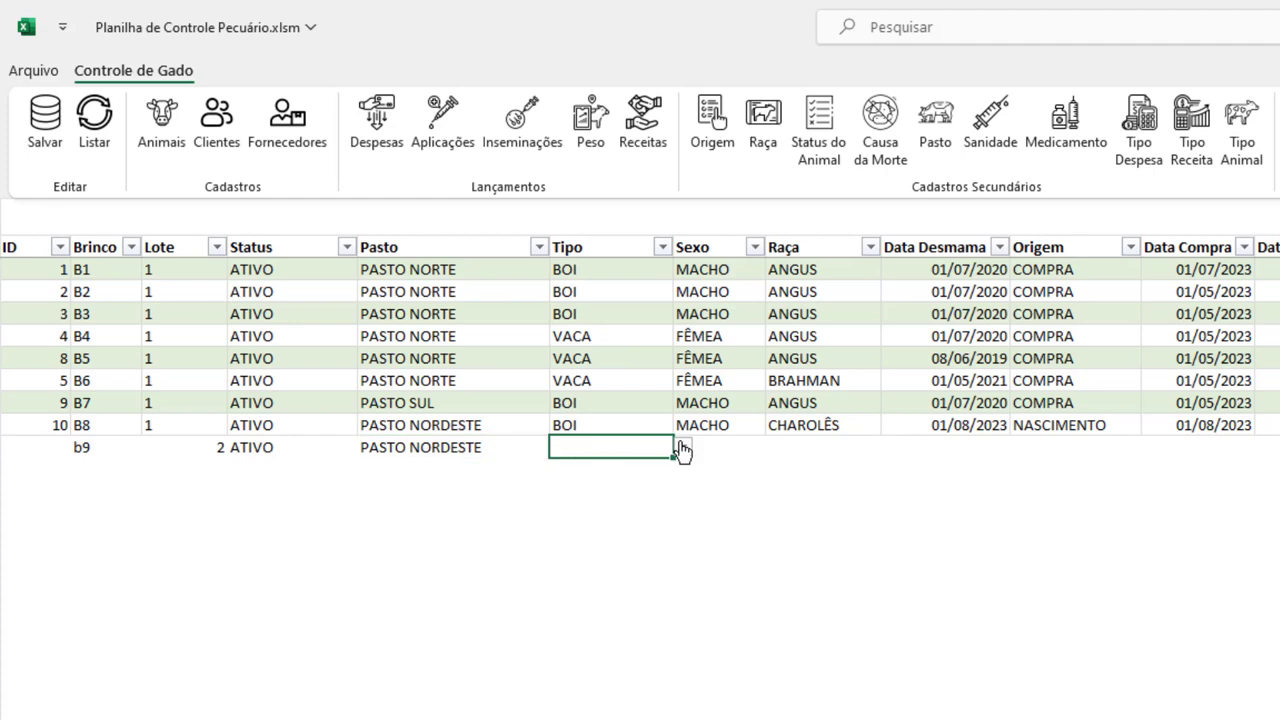
{"action": "left_click", "coordinate": [682, 447]}
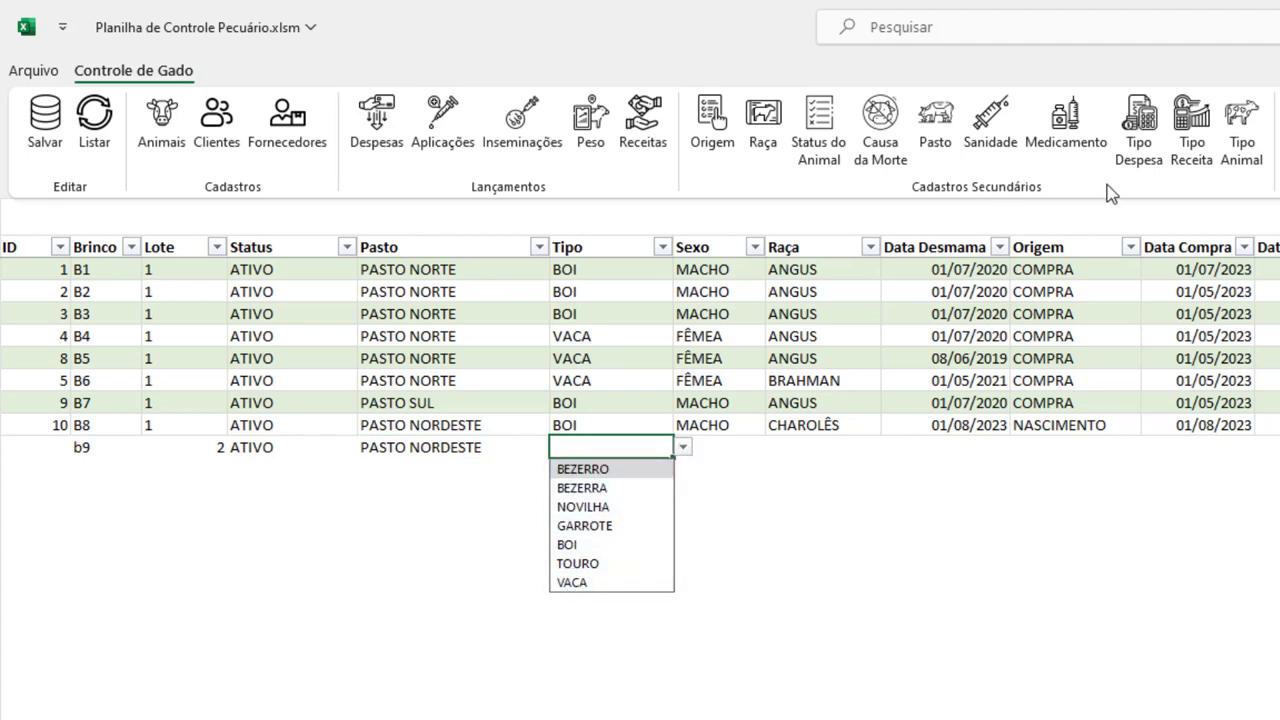
{"action": "left_click", "coordinate": [590, 527]}
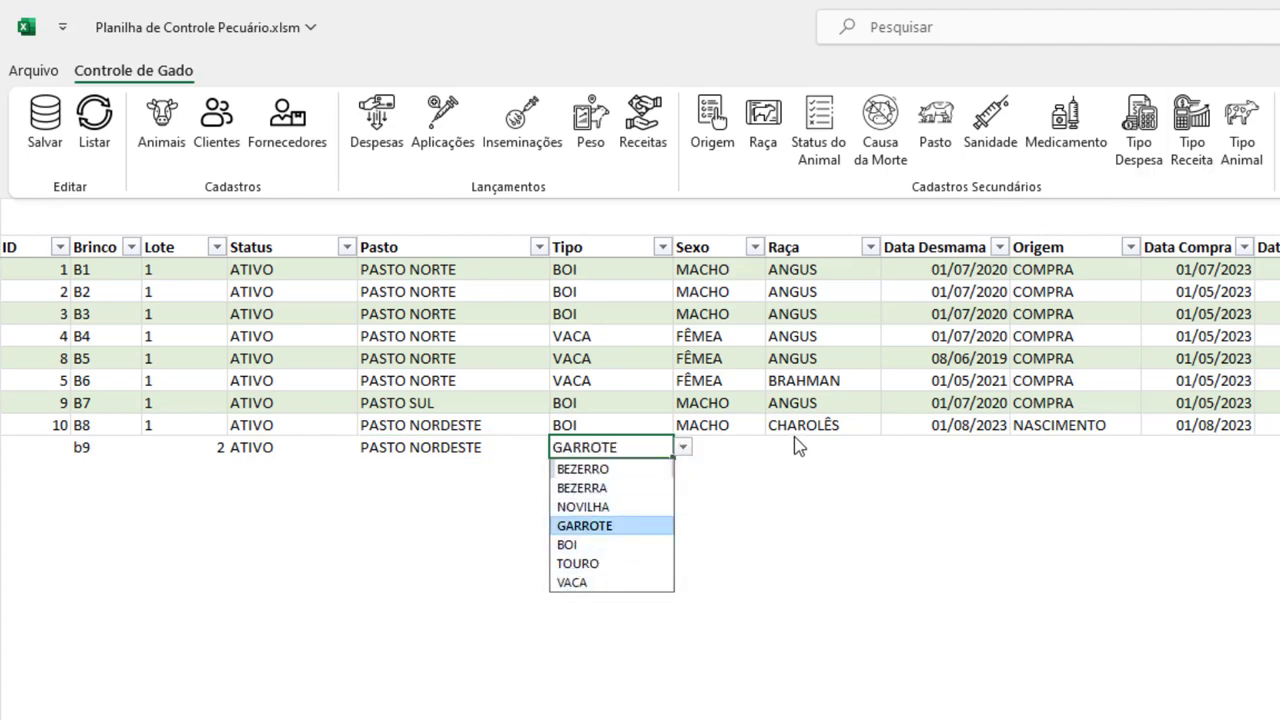
- Set b9's sex to MACHO, breed to JERSEY and origin to TROCA
{"action": "left_click", "coordinate": [745, 448]}
{"action": "left_click", "coordinate": [774, 448]}
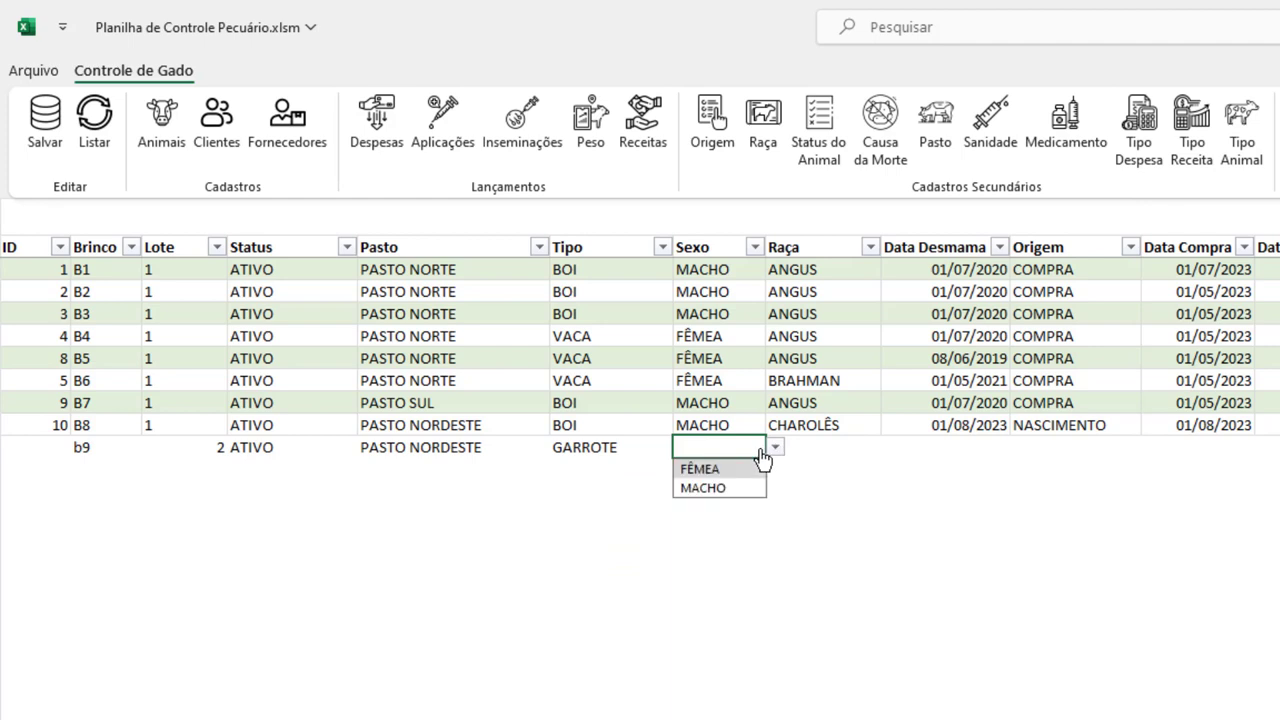
{"action": "left_click", "coordinate": [720, 489]}
{"action": "left_click", "coordinate": [873, 445]}
{"action": "left_click", "coordinate": [886, 448]}
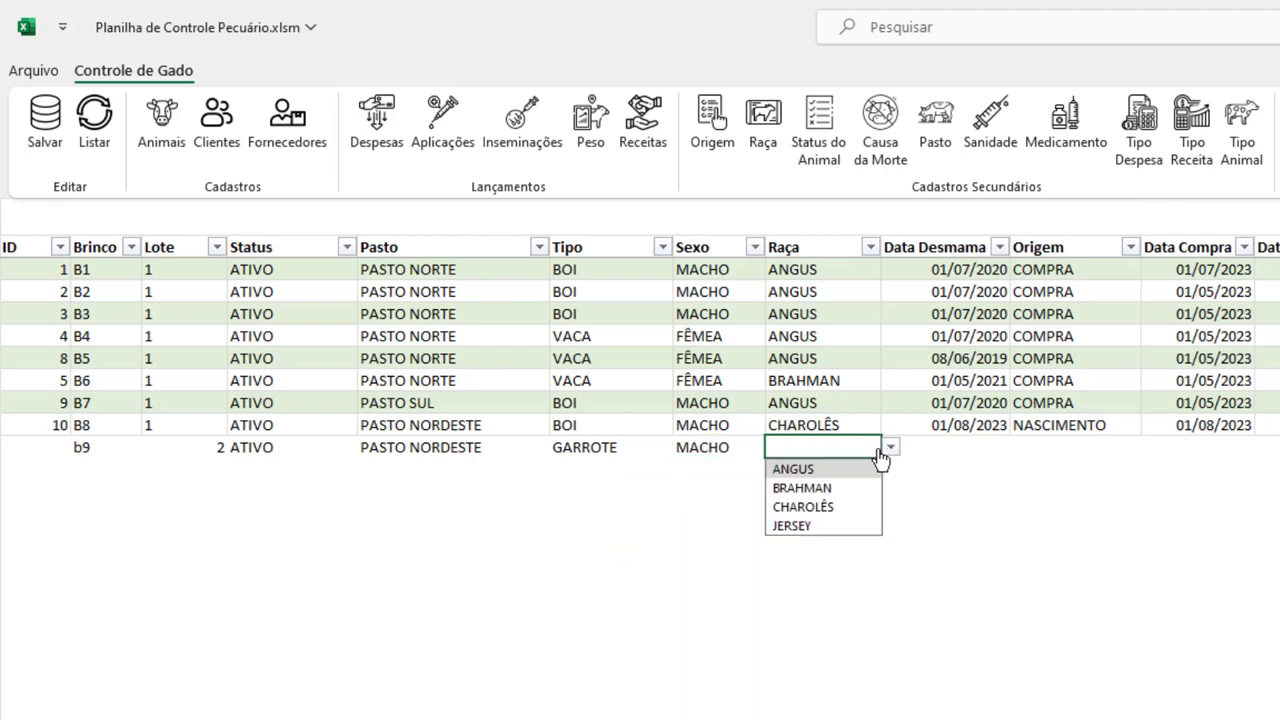
{"action": "left_click", "coordinate": [792, 526]}
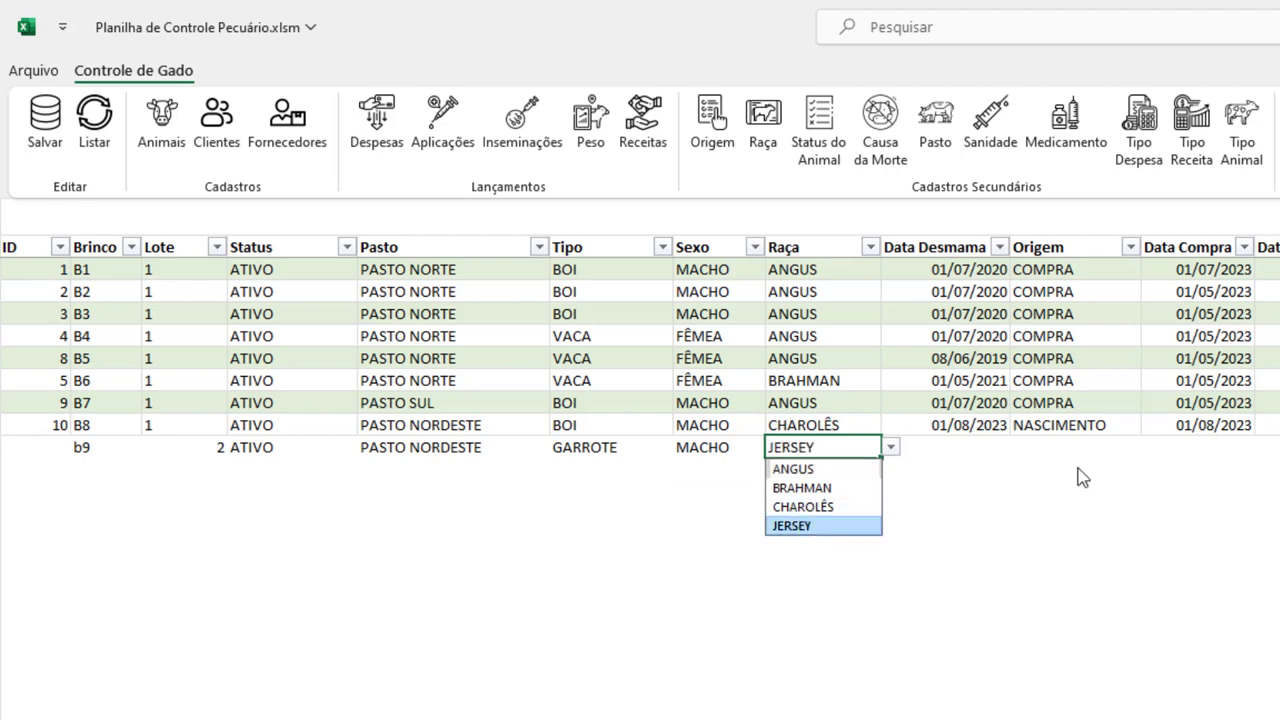
{"action": "left_click", "coordinate": [985, 449]}
{"action": "type", "text": "01/08/2023"}
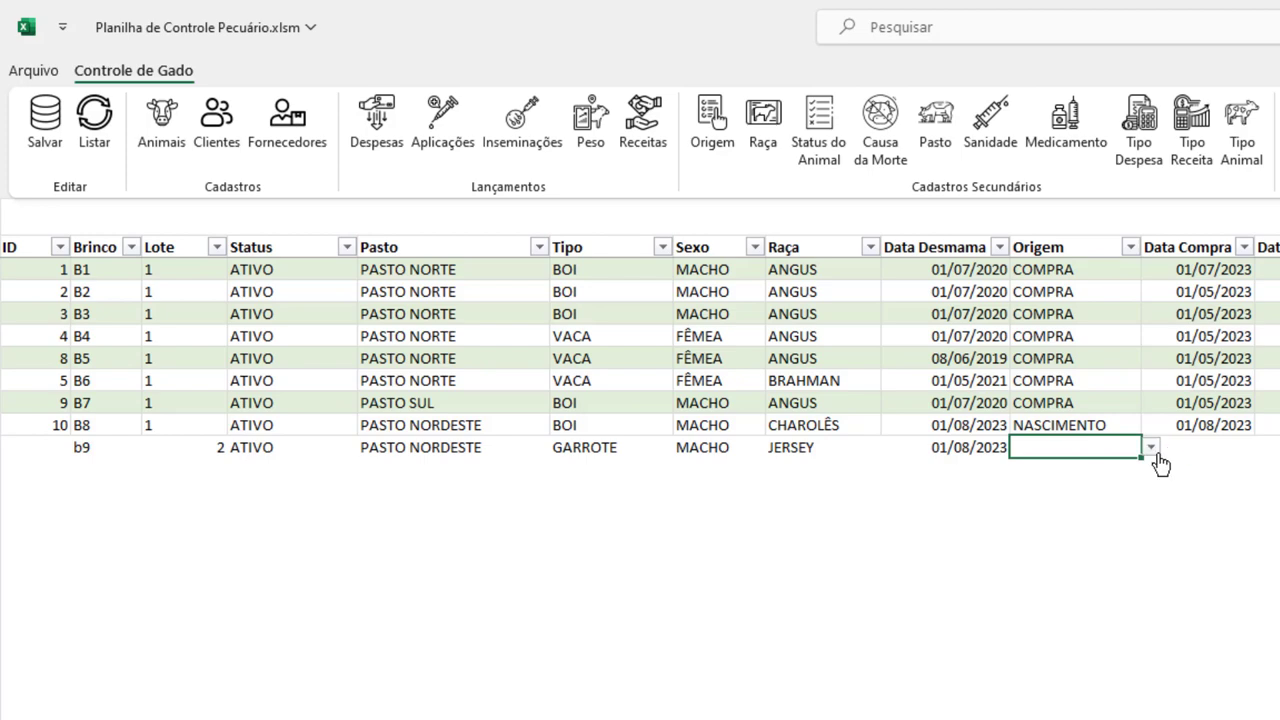
{"action": "left_click", "coordinate": [1151, 449]}
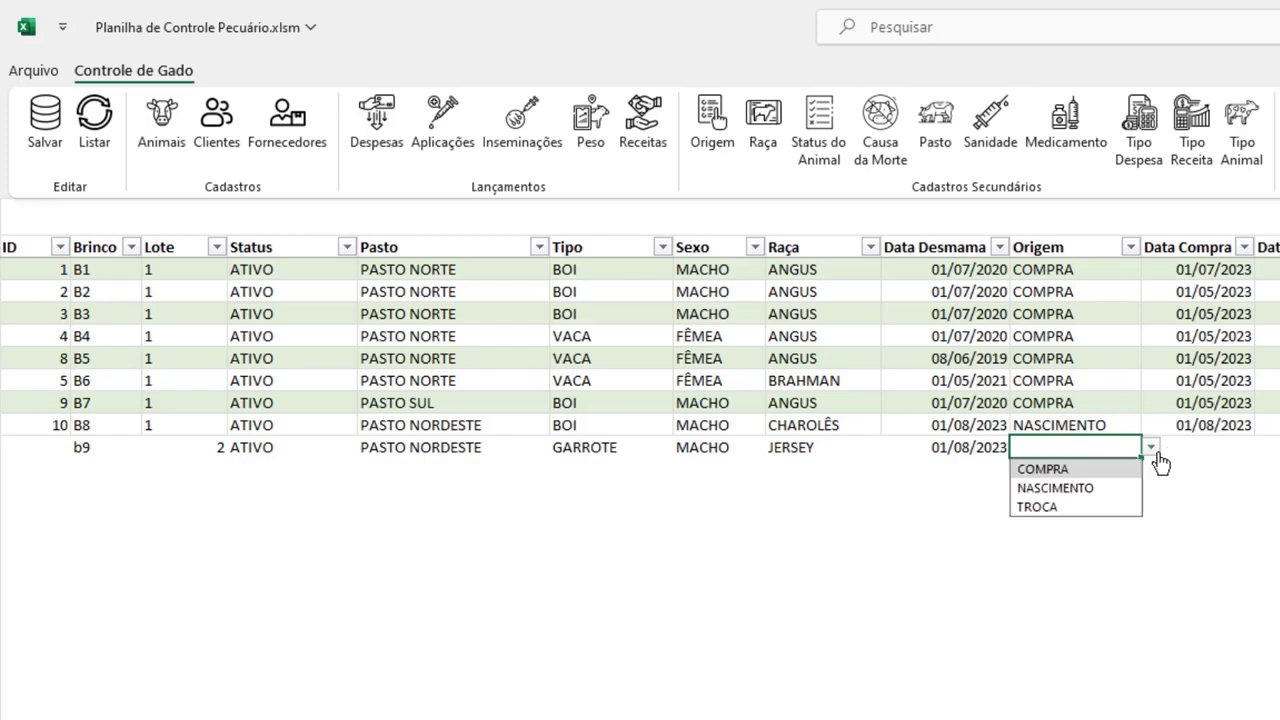
{"action": "left_click", "coordinate": [1068, 508]}
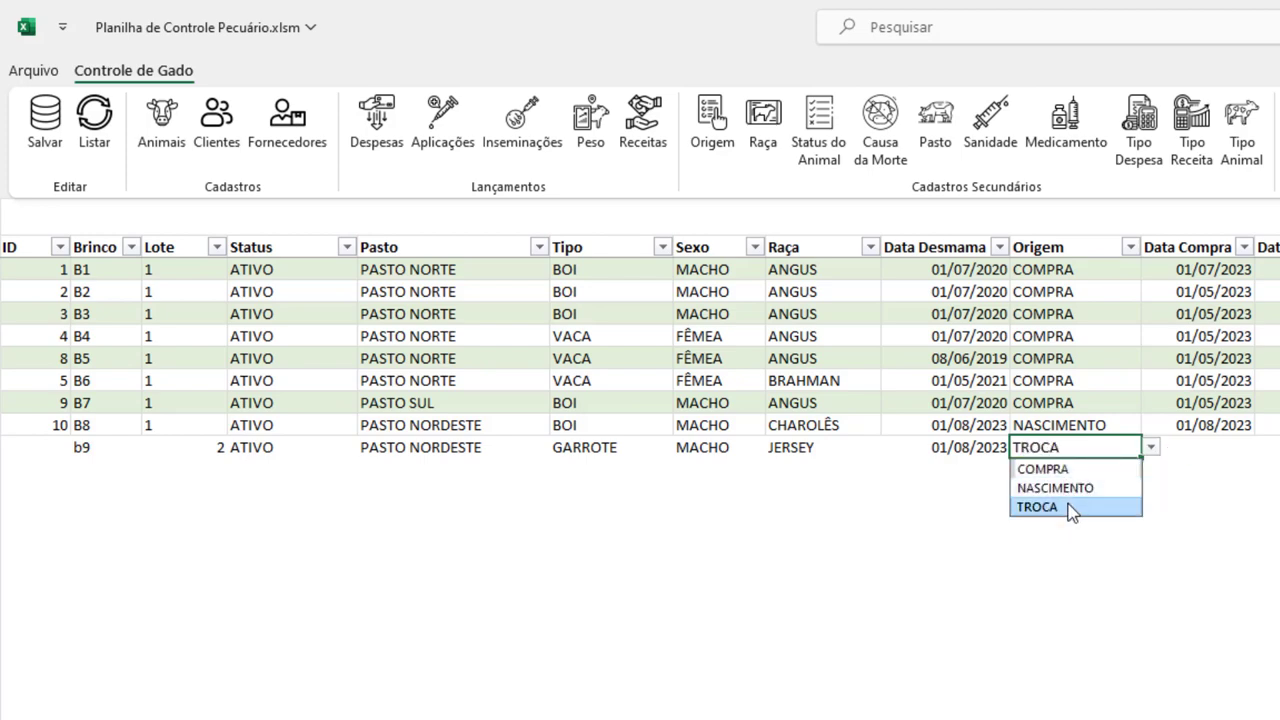
{"action": "left_click", "coordinate": [1196, 447]}
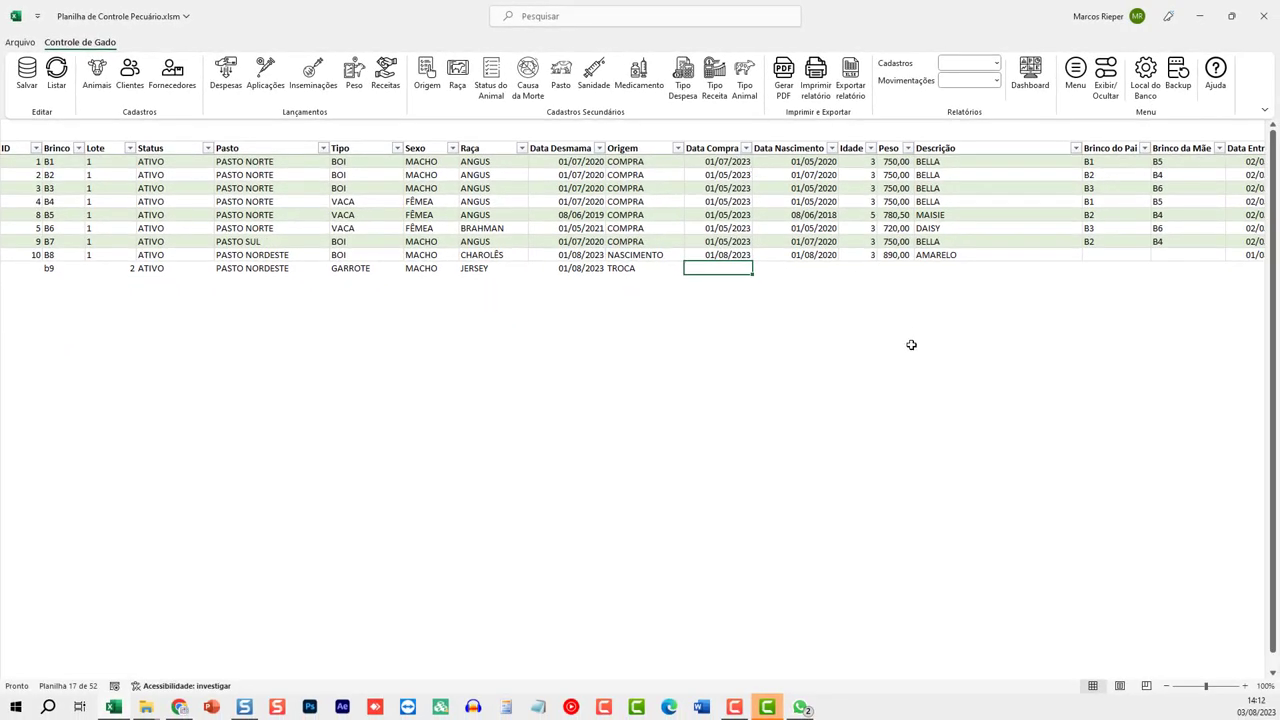
{"action": "left_click", "coordinate": [718, 268]}
- Enter the GARROTE's purchase date 01/08/2023, birth date 01/06/2023 and weight 300,00
{"action": "type", "text": "1/08/2023"}
{"action": "key", "text": "Tab"}
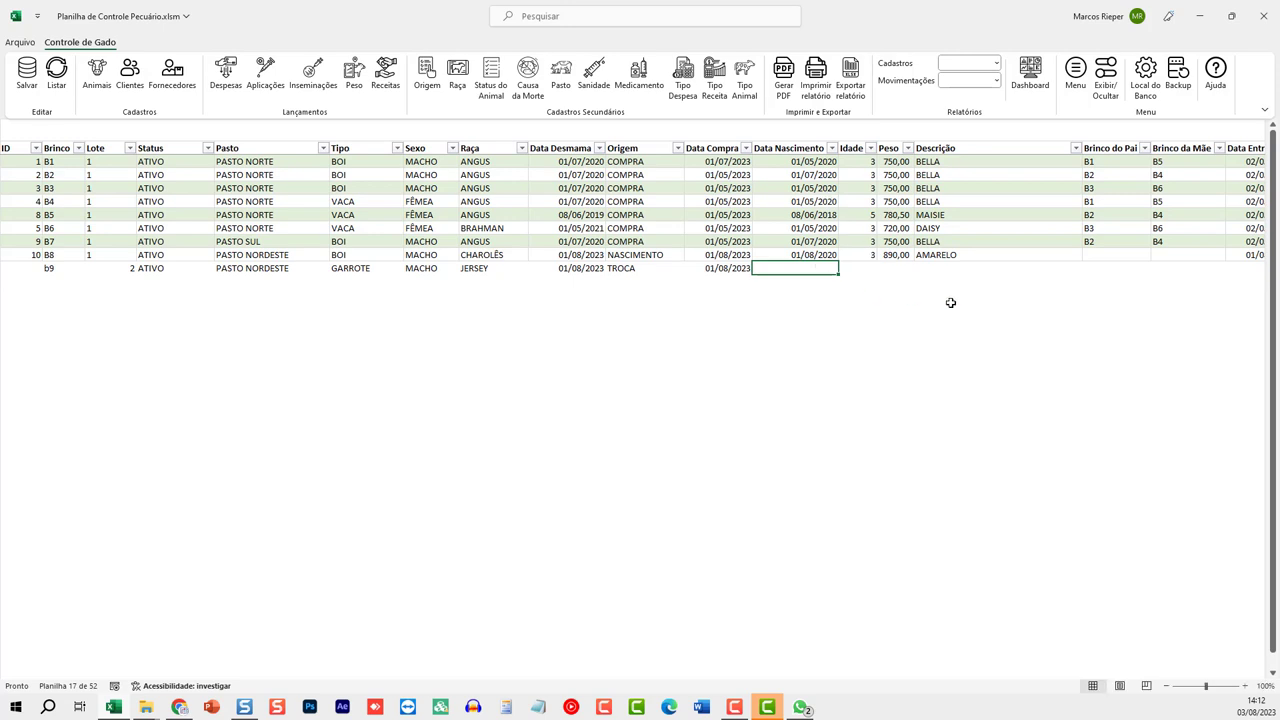
{"action": "type", "text": "16"}
{"action": "key", "text": "Tab"}
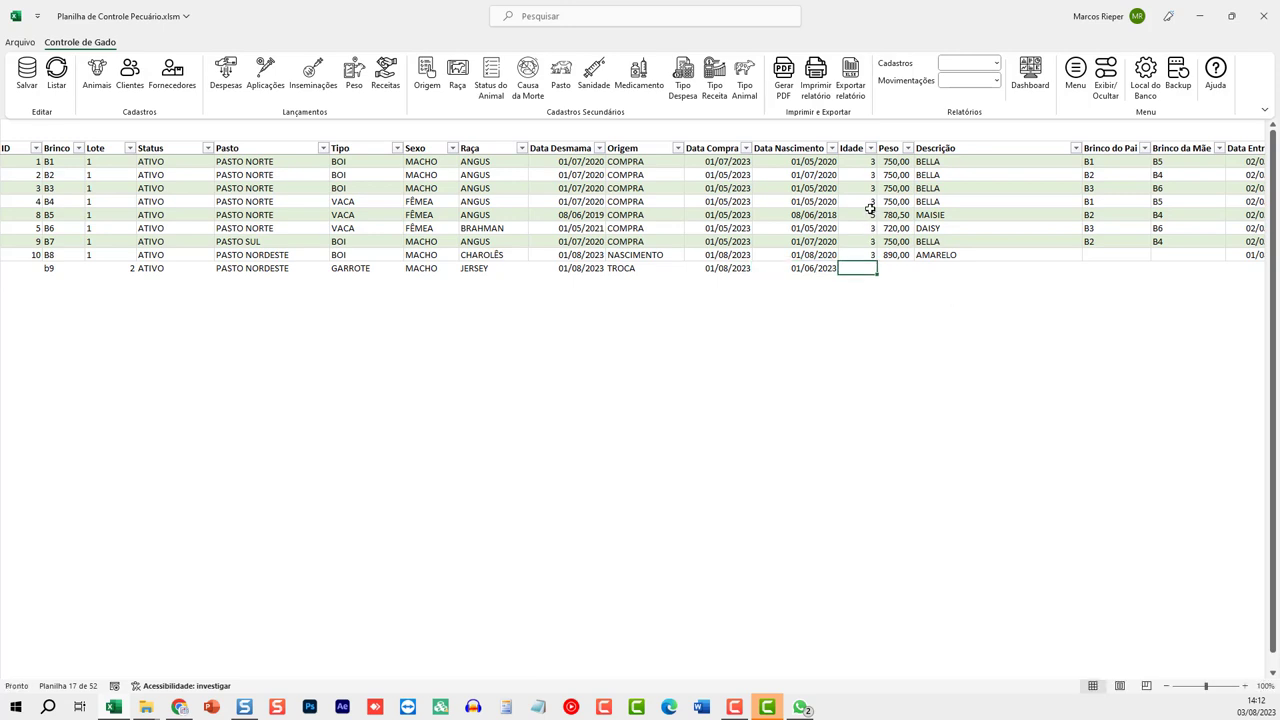
{"action": "key", "text": "Tab"}
{"action": "key", "text": "Tab"}
{"action": "key", "text": "Tab"}
{"action": "key", "text": "Tab"}
{"action": "key", "text": "Tab"}
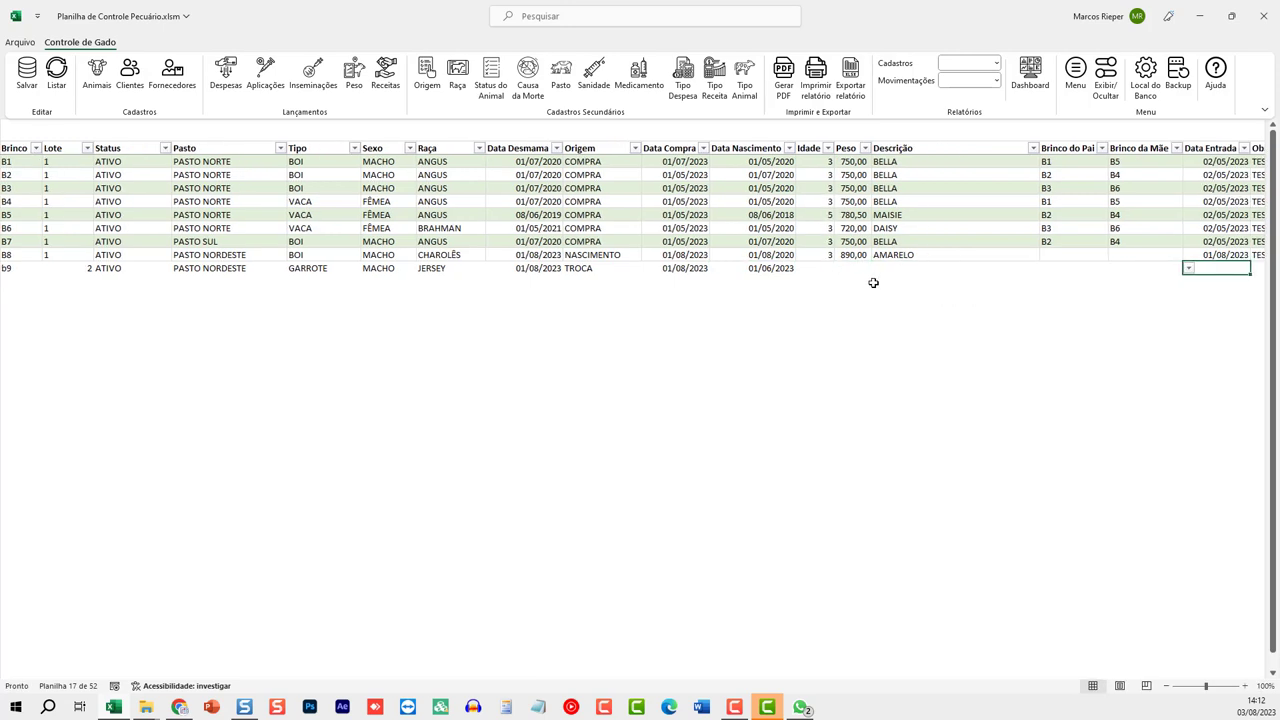
{"action": "key", "text": "Tab"}
{"action": "key", "text": "Tab"}
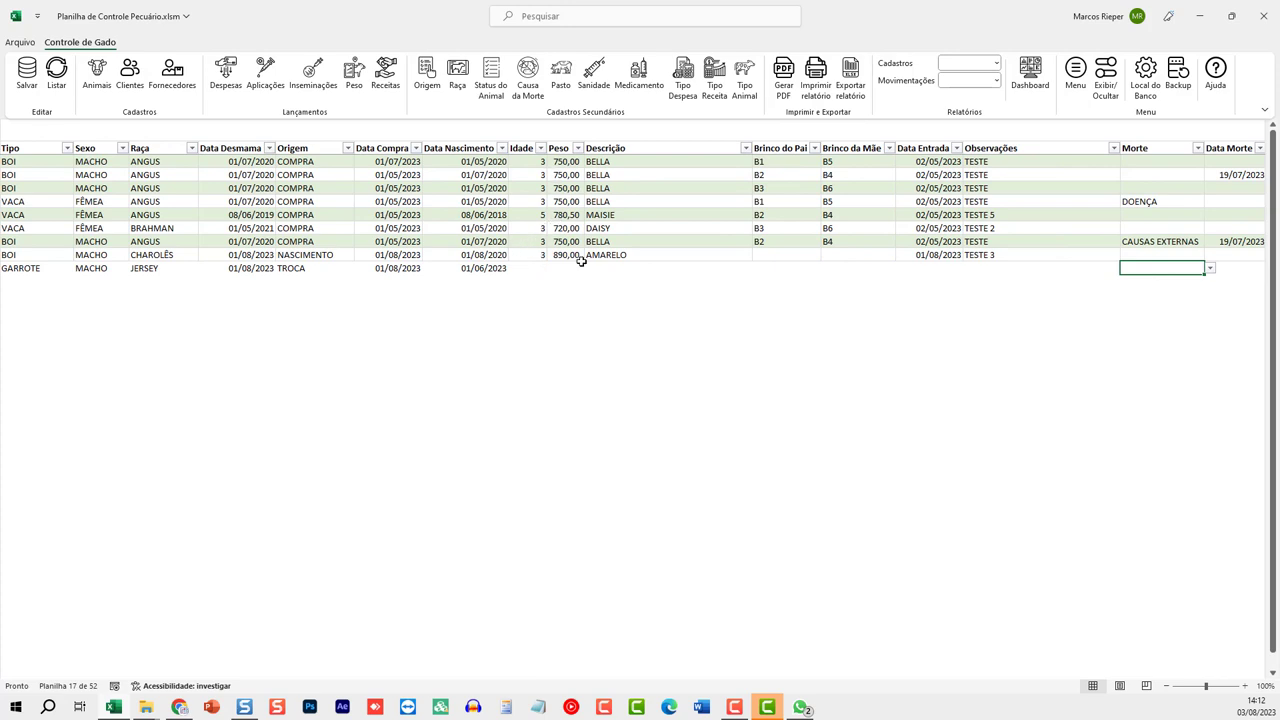
{"action": "left_click", "coordinate": [561, 267]}
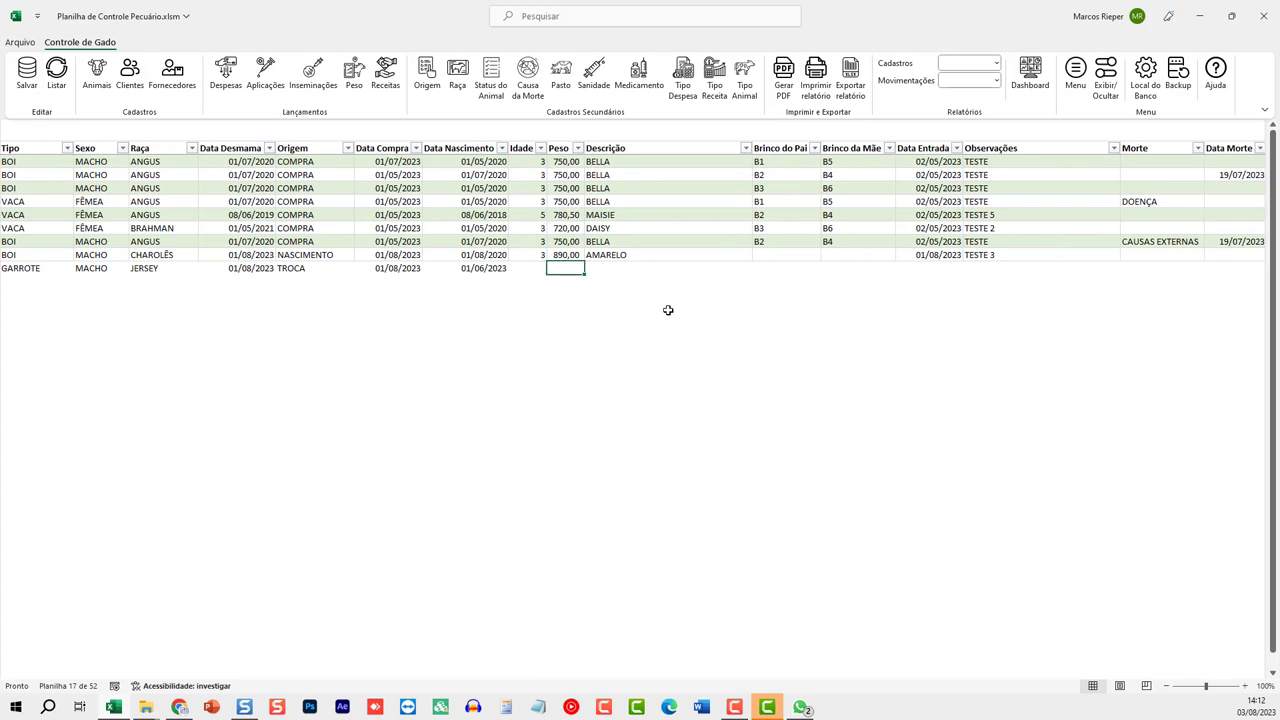
{"action": "type", "text": "300"}
{"action": "key", "text": "Tab"}
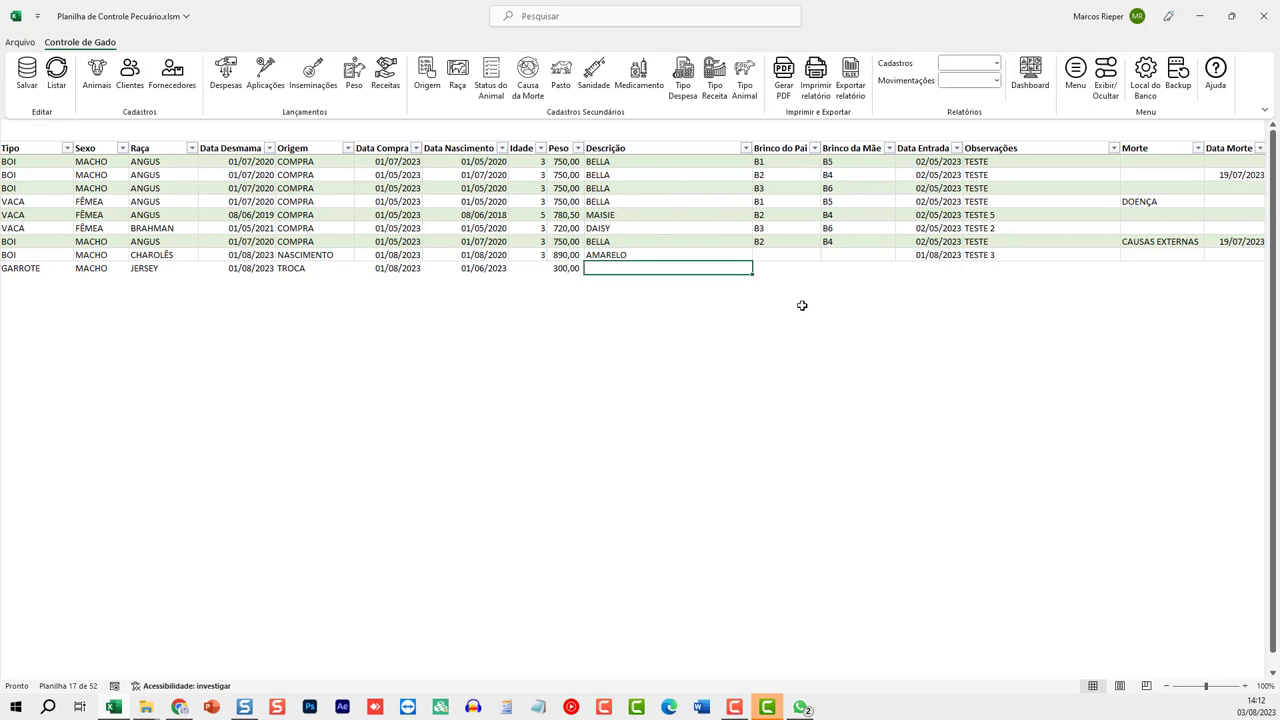
- Leave the sire and dam ear tags empty and set the entry date to 01/08/2023
{"action": "left_click", "coordinate": [792, 268]}
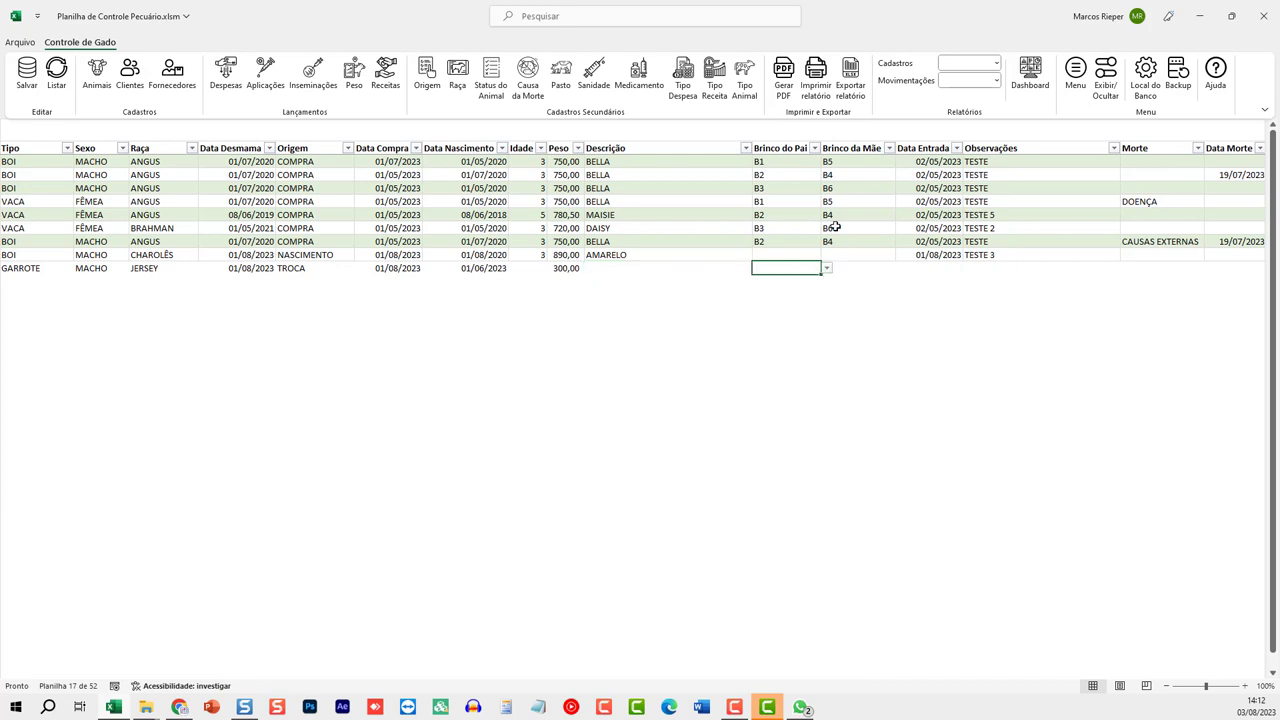
{"action": "left_click", "coordinate": [826, 270]}
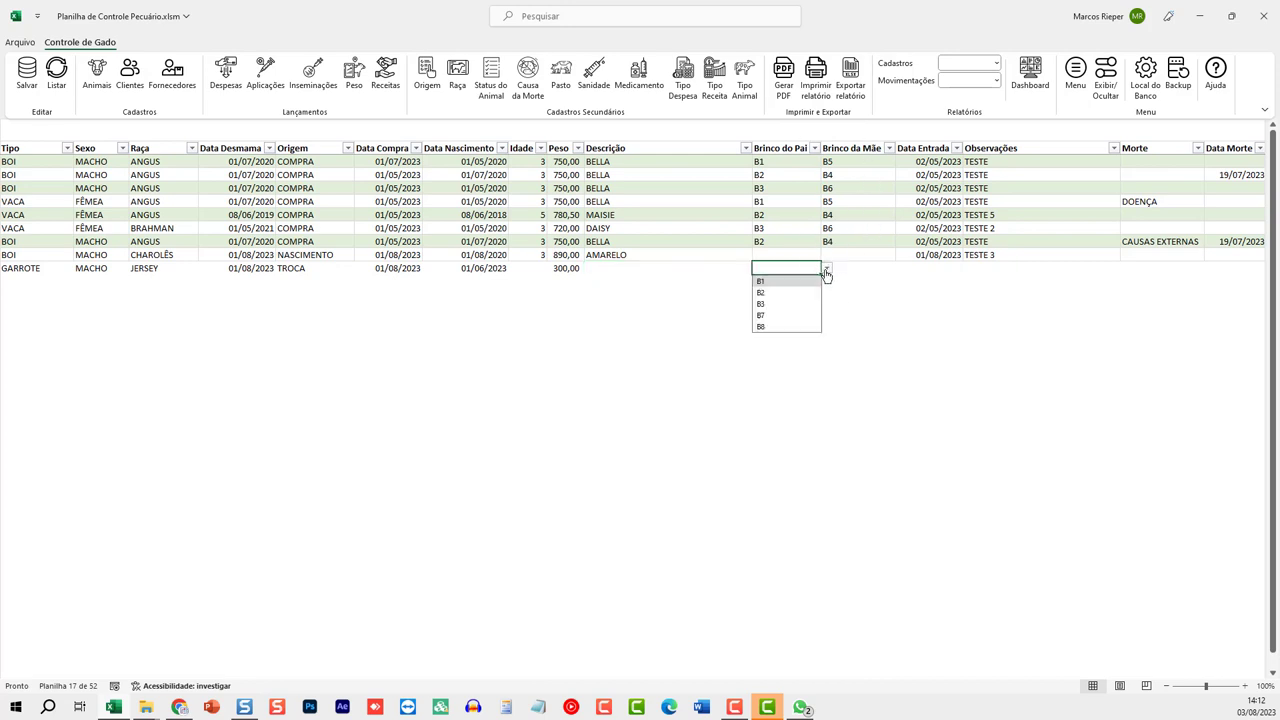
{"action": "left_click", "coordinate": [825, 274]}
{"action": "left_click", "coordinate": [825, 271]}
{"action": "left_click", "coordinate": [825, 272]}
{"action": "left_click", "coordinate": [880, 268]}
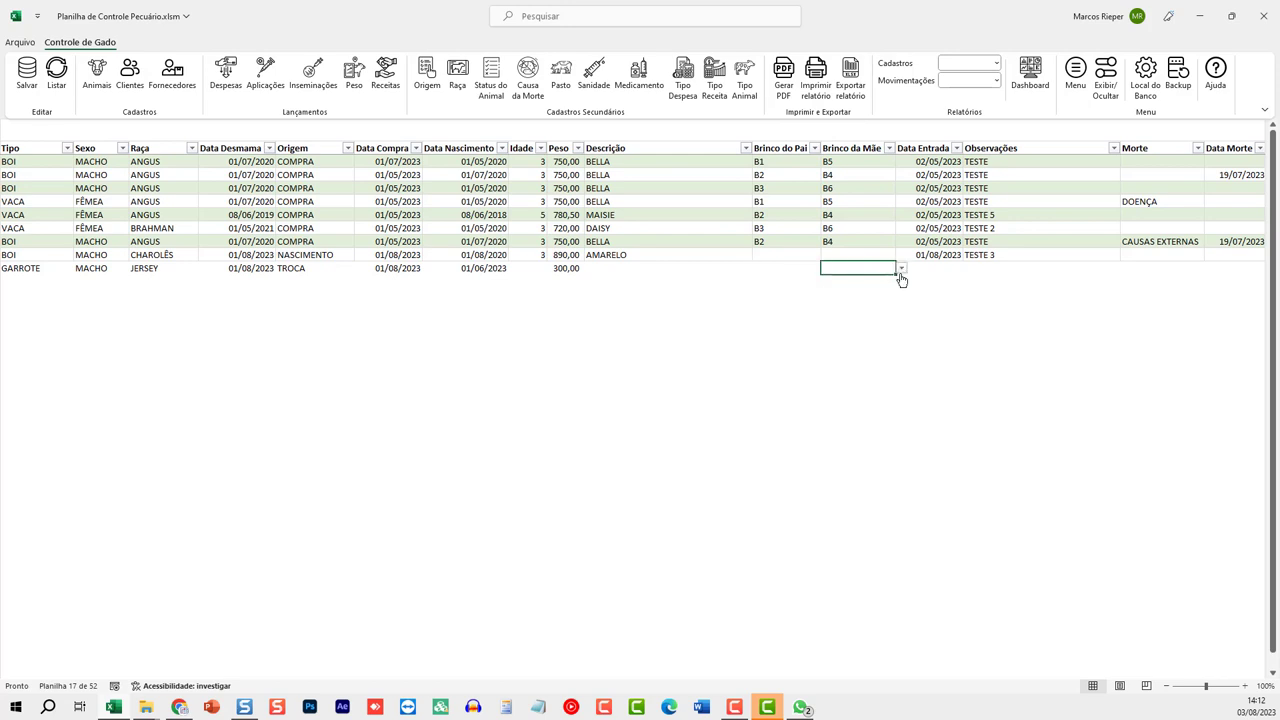
{"action": "left_click", "coordinate": [901, 269]}
{"action": "left_click", "coordinate": [957, 267]}
{"action": "type", "text": "1/8"}
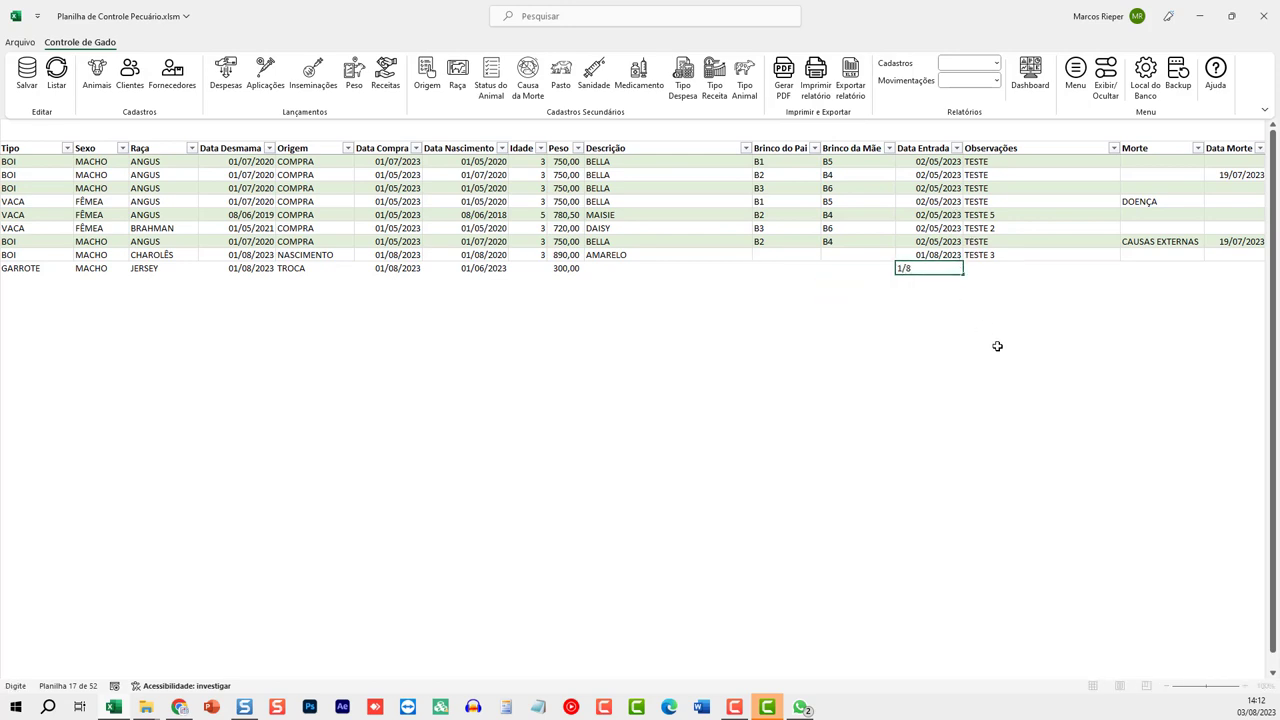
{"action": "key", "text": "Tab"}
{"action": "key", "text": "Tab"}
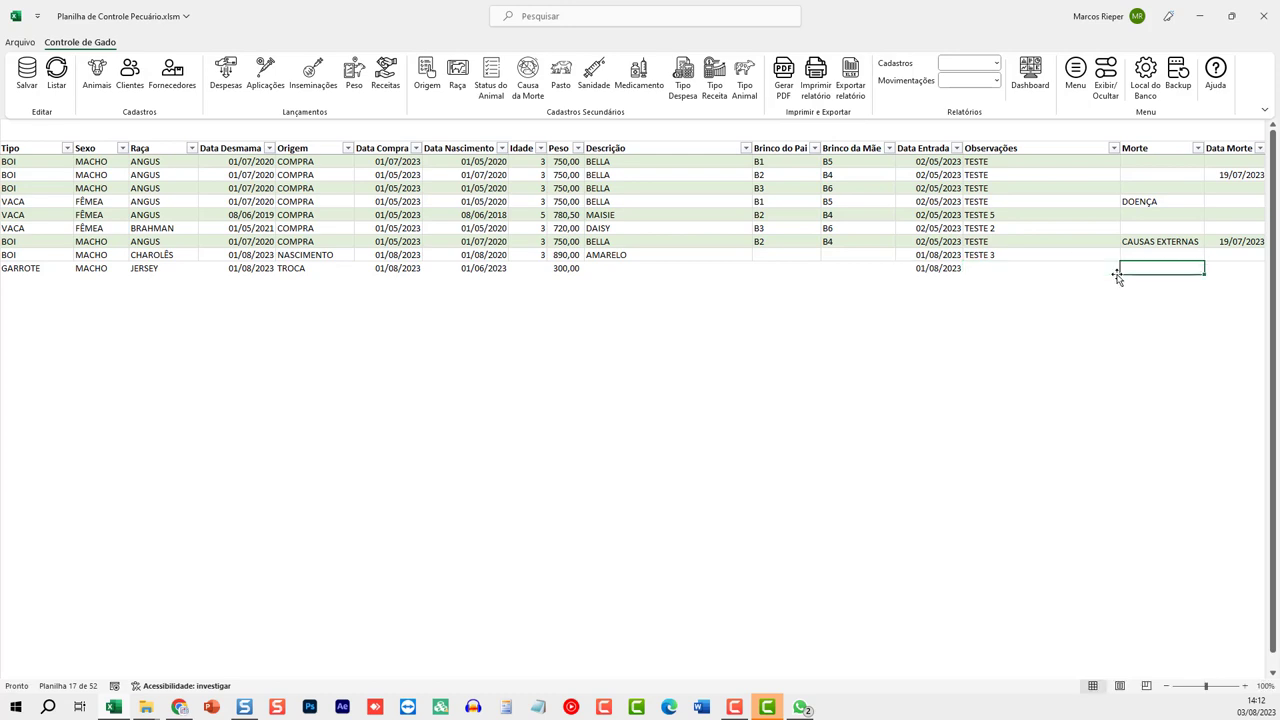
{"action": "key", "text": "Tab"}
{"action": "key", "text": "Tab"}
- Leave the death cause blank and save animal 11 to the database
{"action": "left_click", "coordinate": [1077, 269]}
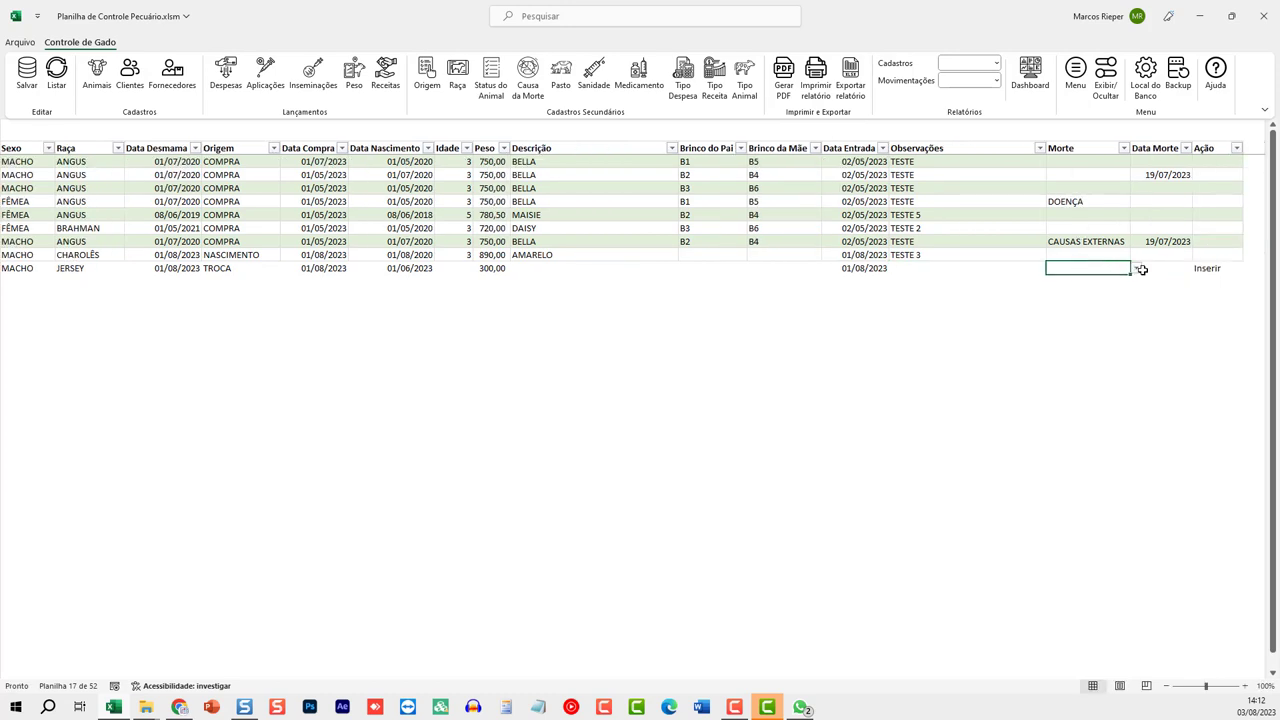
{"action": "left_click", "coordinate": [1170, 268]}
{"action": "left_click", "coordinate": [1120, 268]}
{"action": "left_click", "coordinate": [1136, 268]}
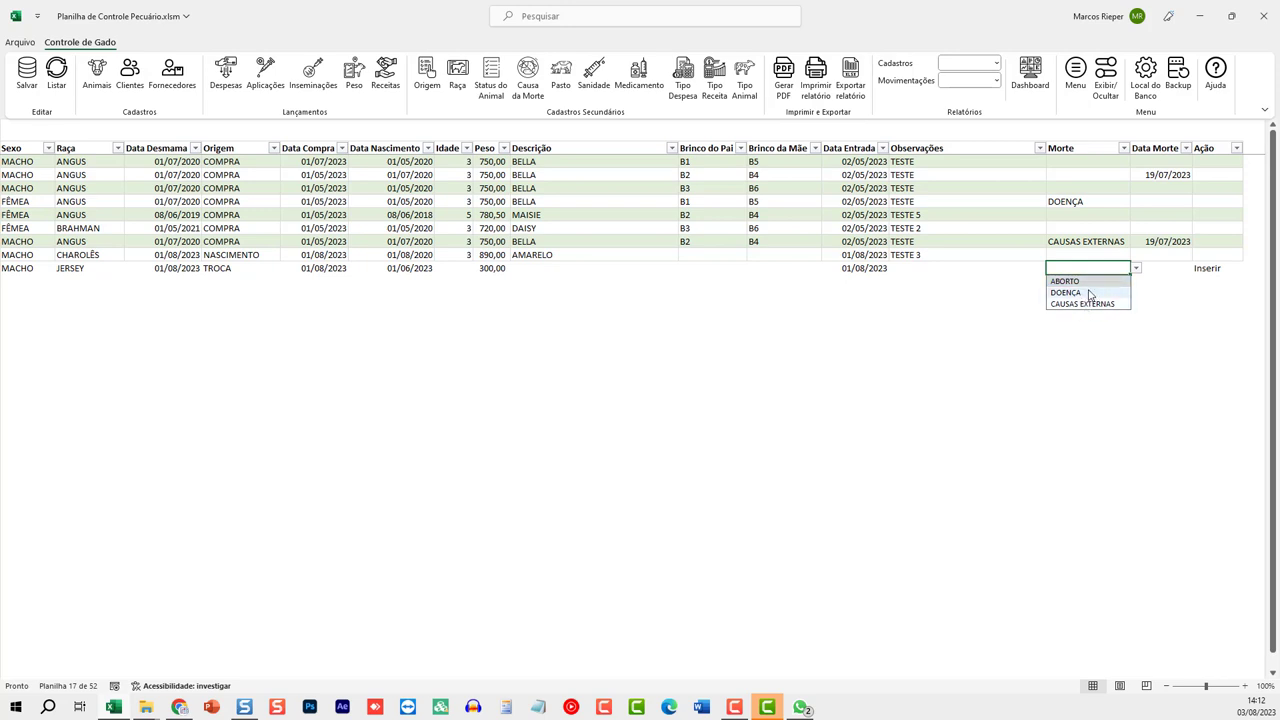
{"action": "left_click", "coordinate": [1172, 268]}
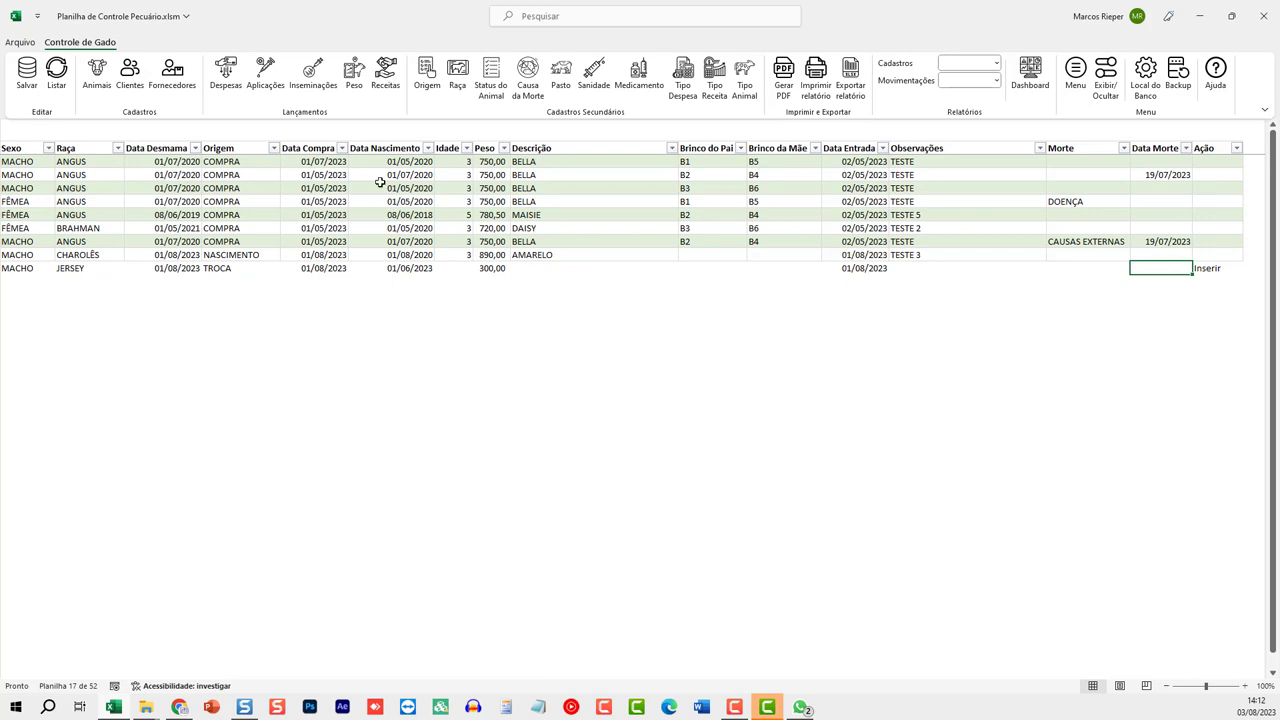
{"action": "left_click", "coordinate": [27, 75]}
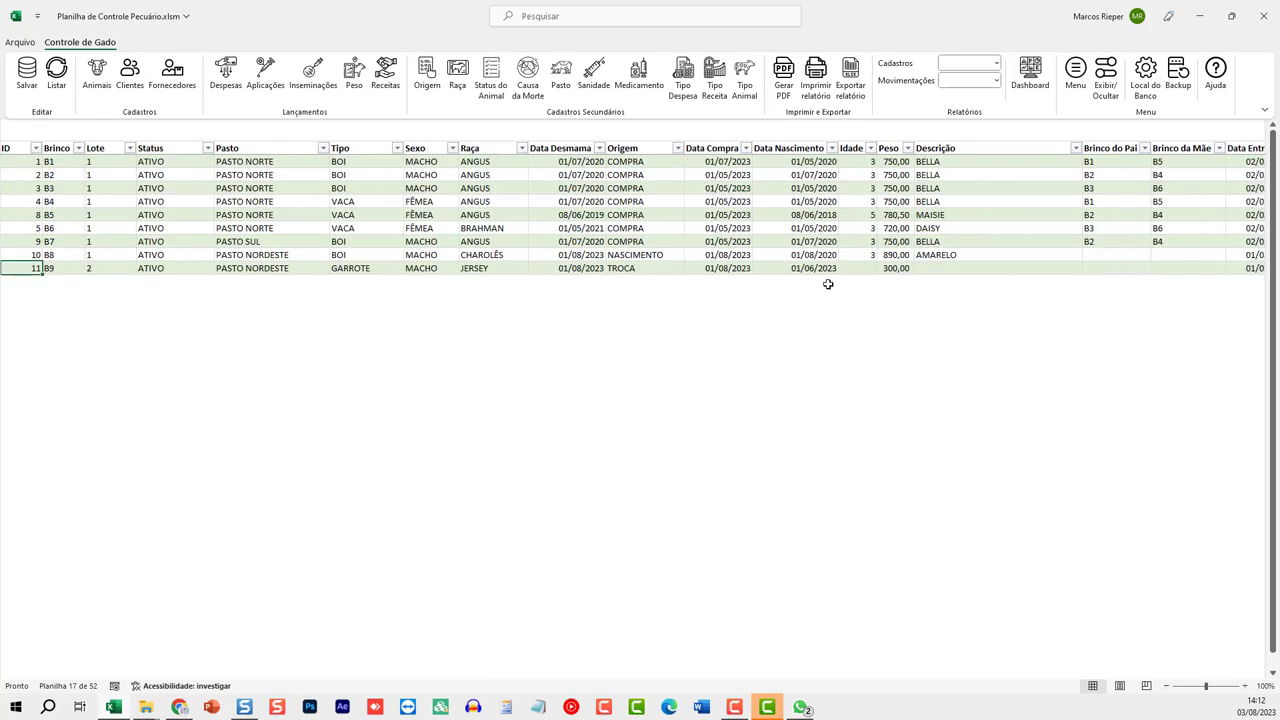
- Keep animal 11's status as ATIVO, then bring up the Clientes register
{"action": "left_click", "coordinate": [180, 268]}
{"action": "left_click", "coordinate": [220, 268]}
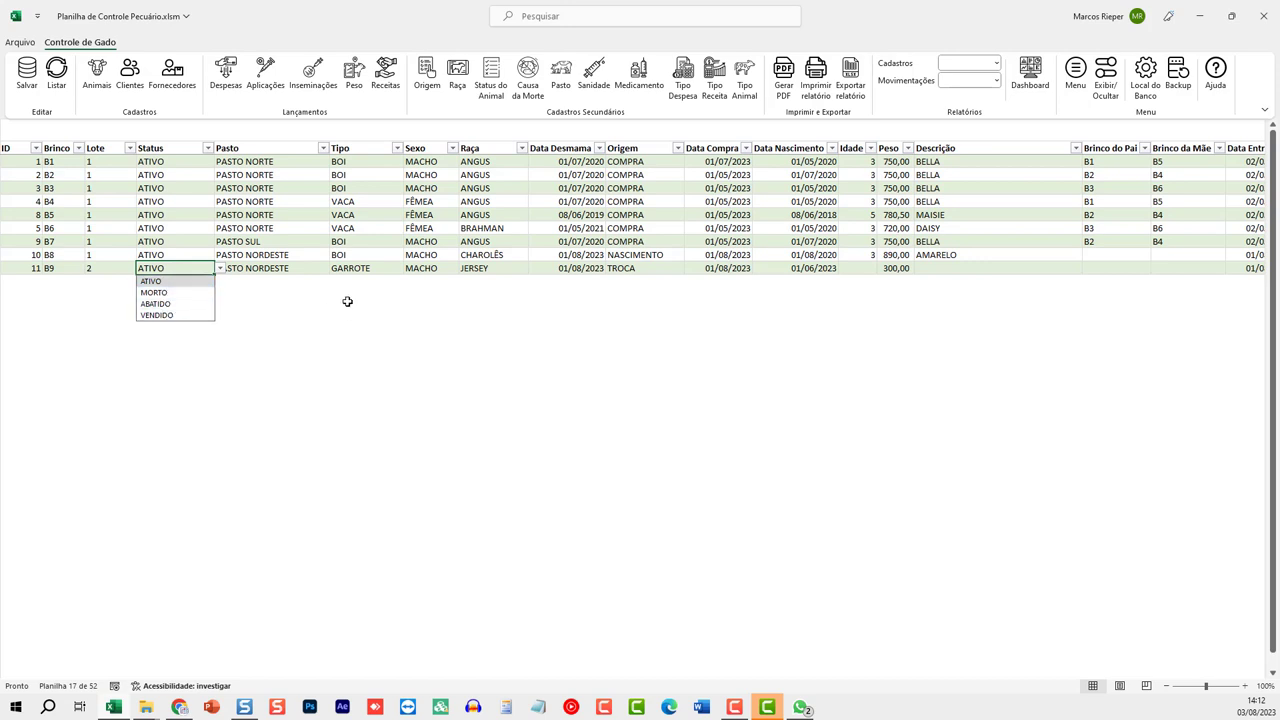
{"action": "key", "text": "Tab"}
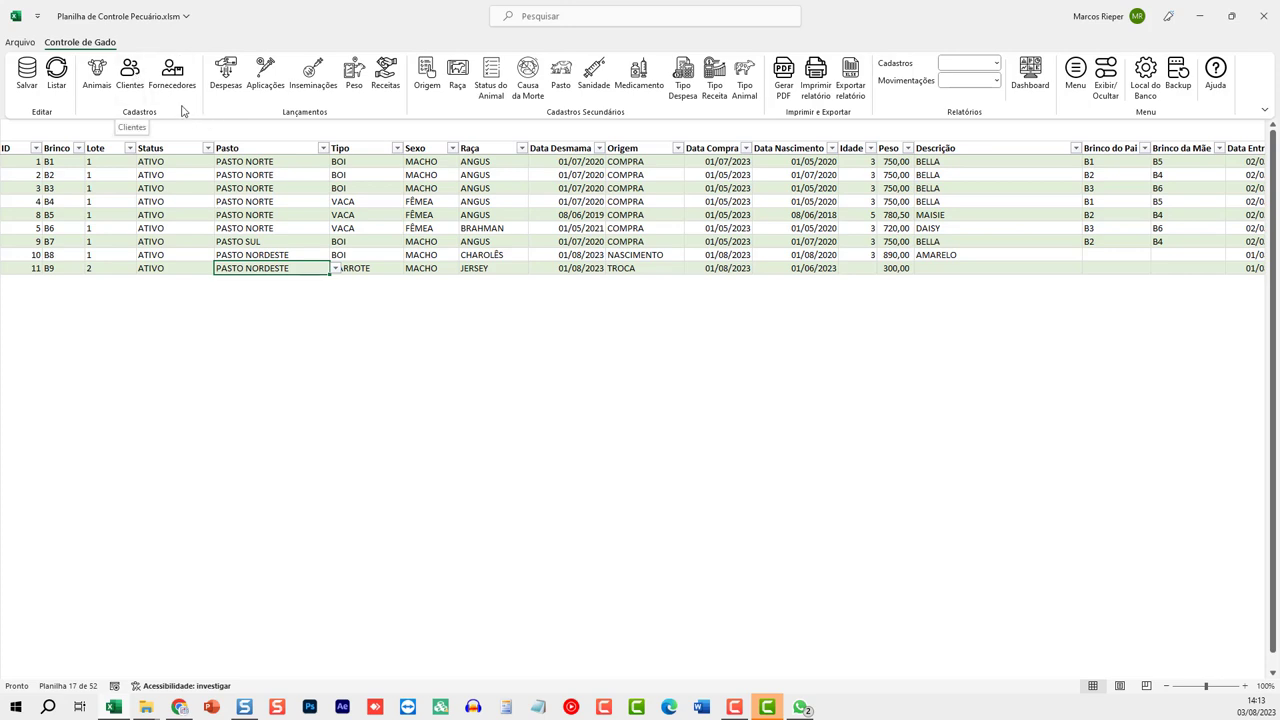
{"action": "left_click", "coordinate": [129, 76]}
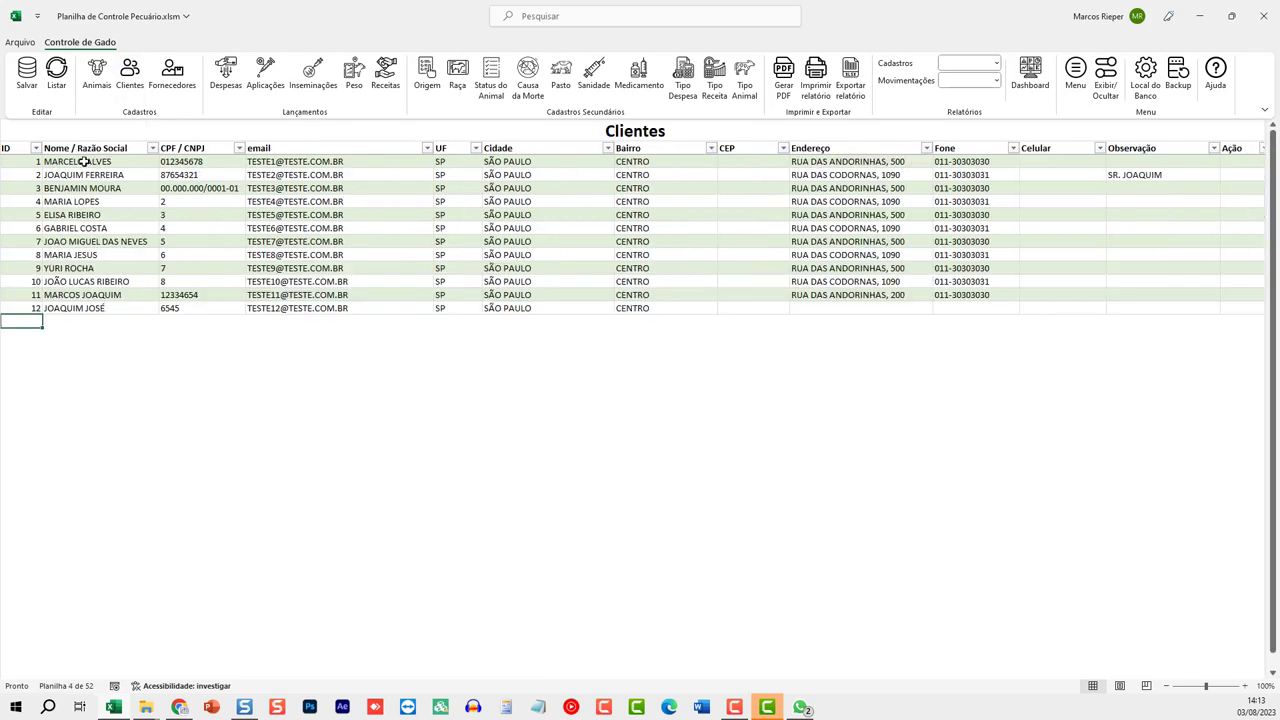
- Look over the 12 client names, then view Fornecedores and bring up the Despesas table
{"action": "left_click_drag", "start_coordinate": [84, 161], "coordinate": [100, 310]}
{"action": "left_click", "coordinate": [276, 294]}
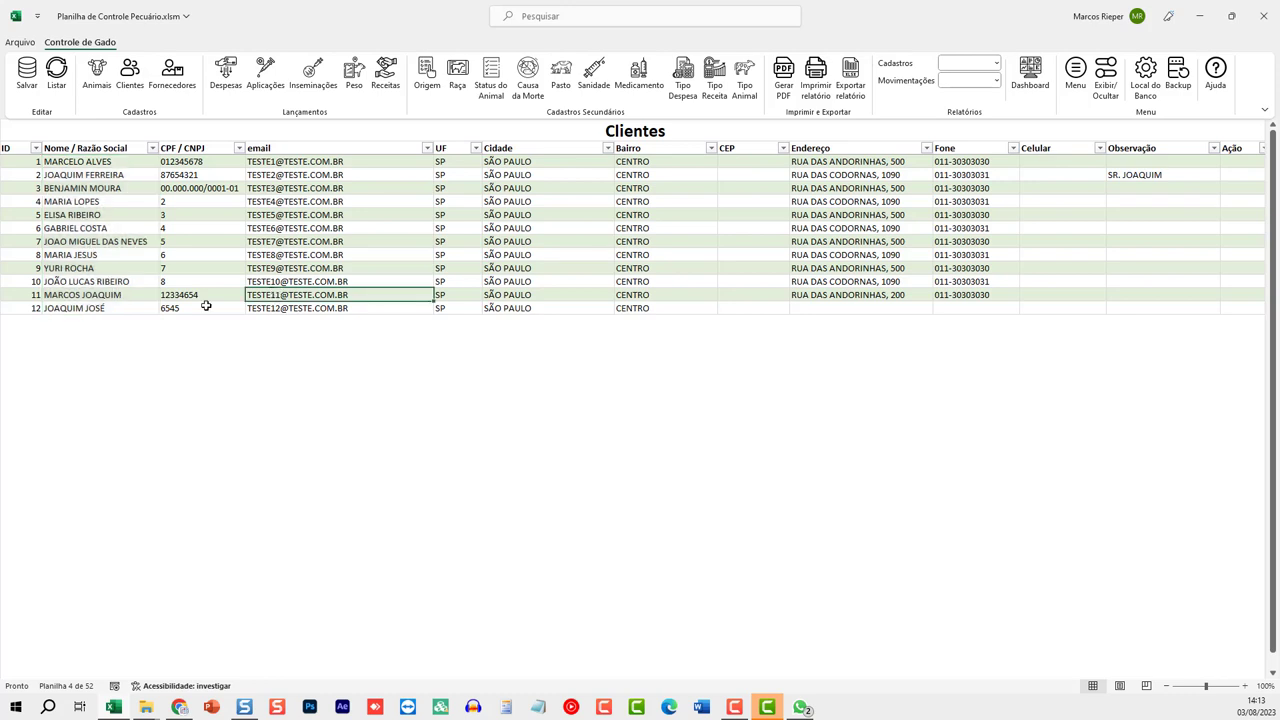
{"action": "left_click", "coordinate": [115, 326]}
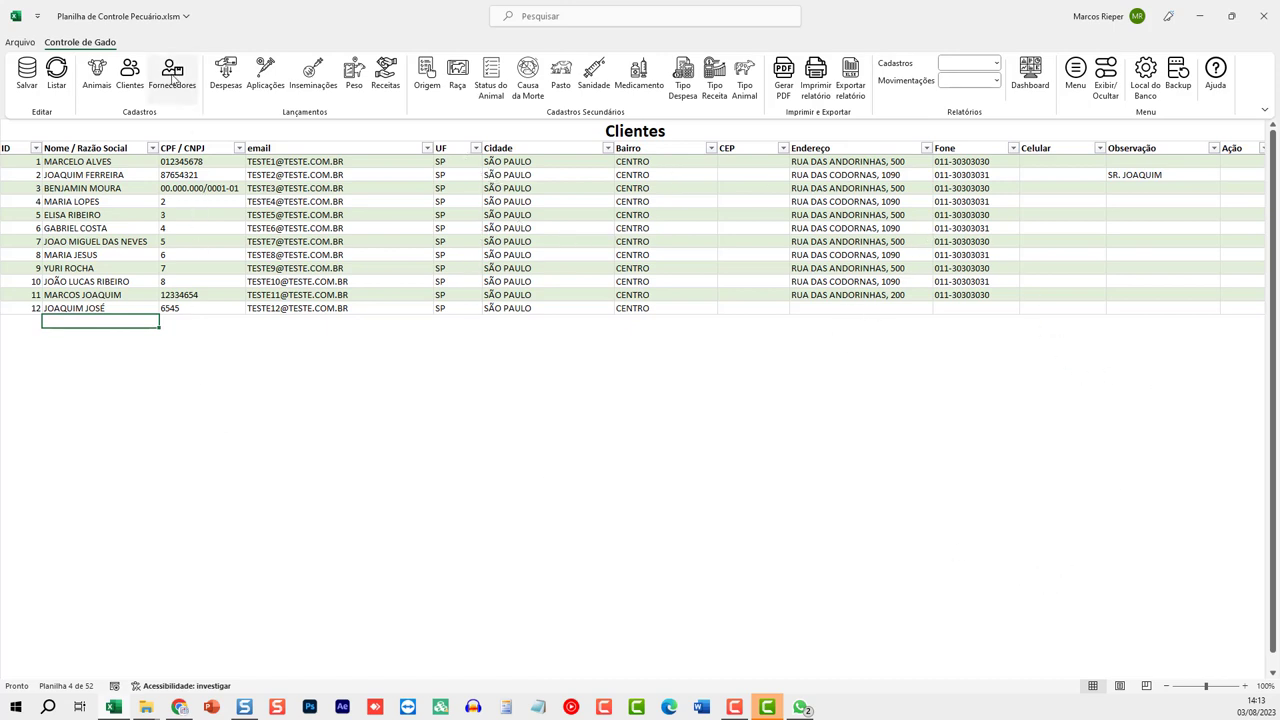
{"action": "left_click", "coordinate": [172, 72]}
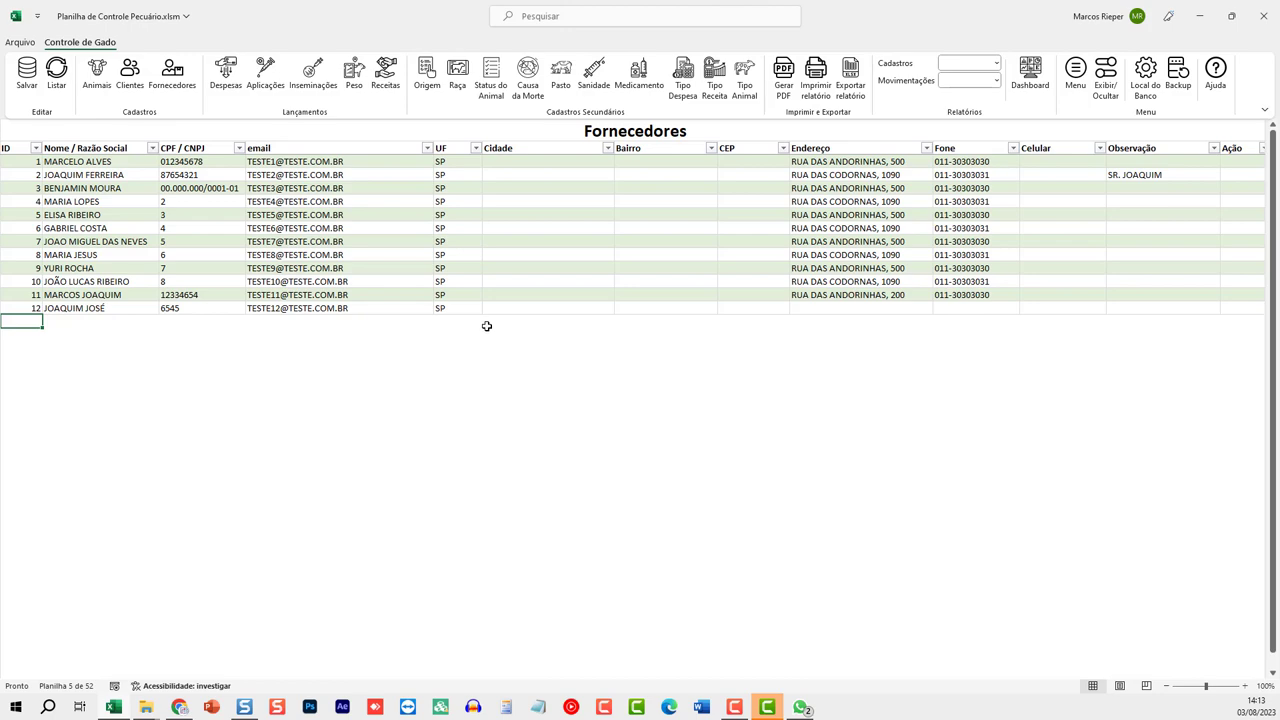
{"action": "left_click", "coordinate": [225, 74]}
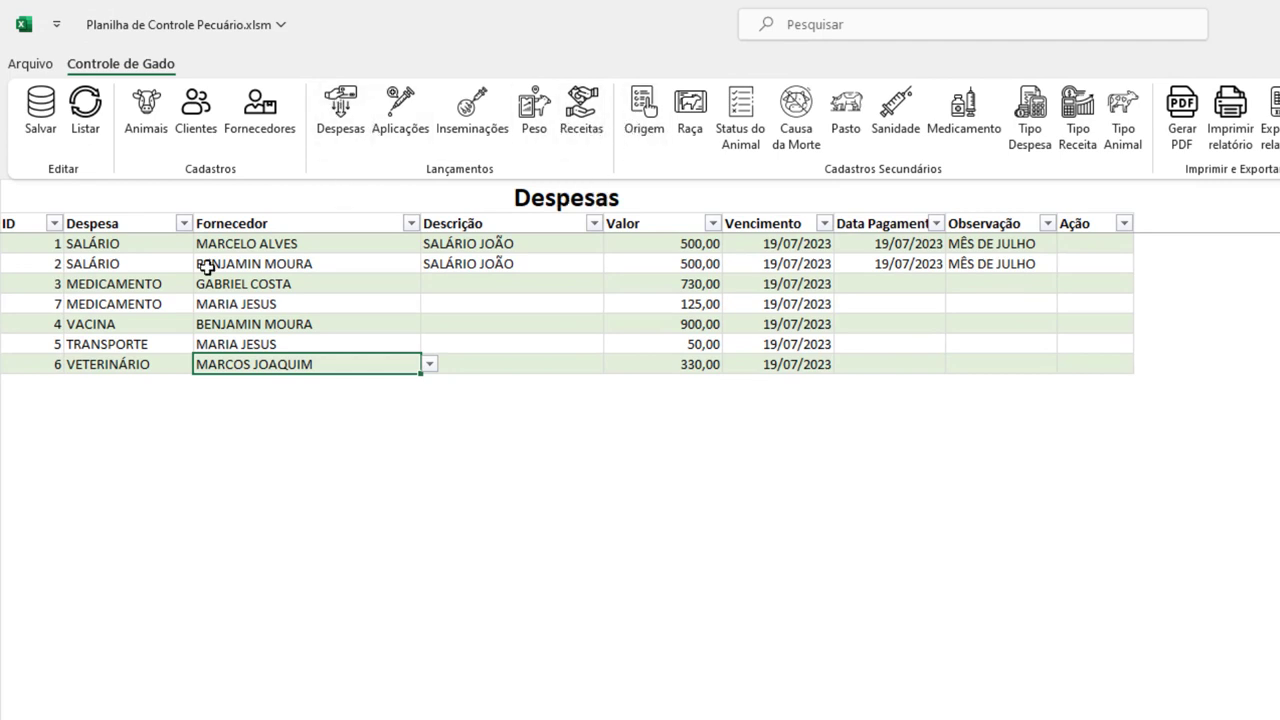
- Add expense 9: VETERINÁRIO with a supplier, 500,00, due and paid 01/08/2023, and save
{"action": "left_click", "coordinate": [105, 386]}
{"action": "left_click", "coordinate": [204, 386]}
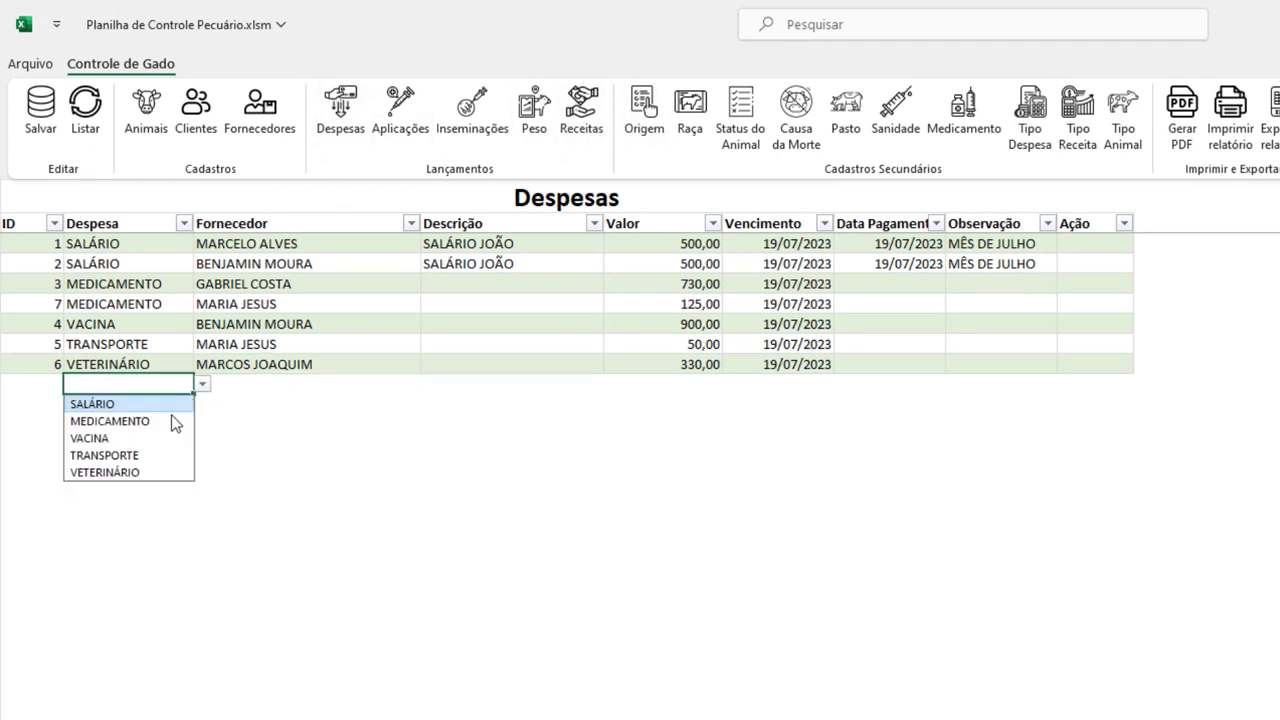
{"action": "left_click", "coordinate": [111, 472]}
{"action": "left_click", "coordinate": [349, 384]}
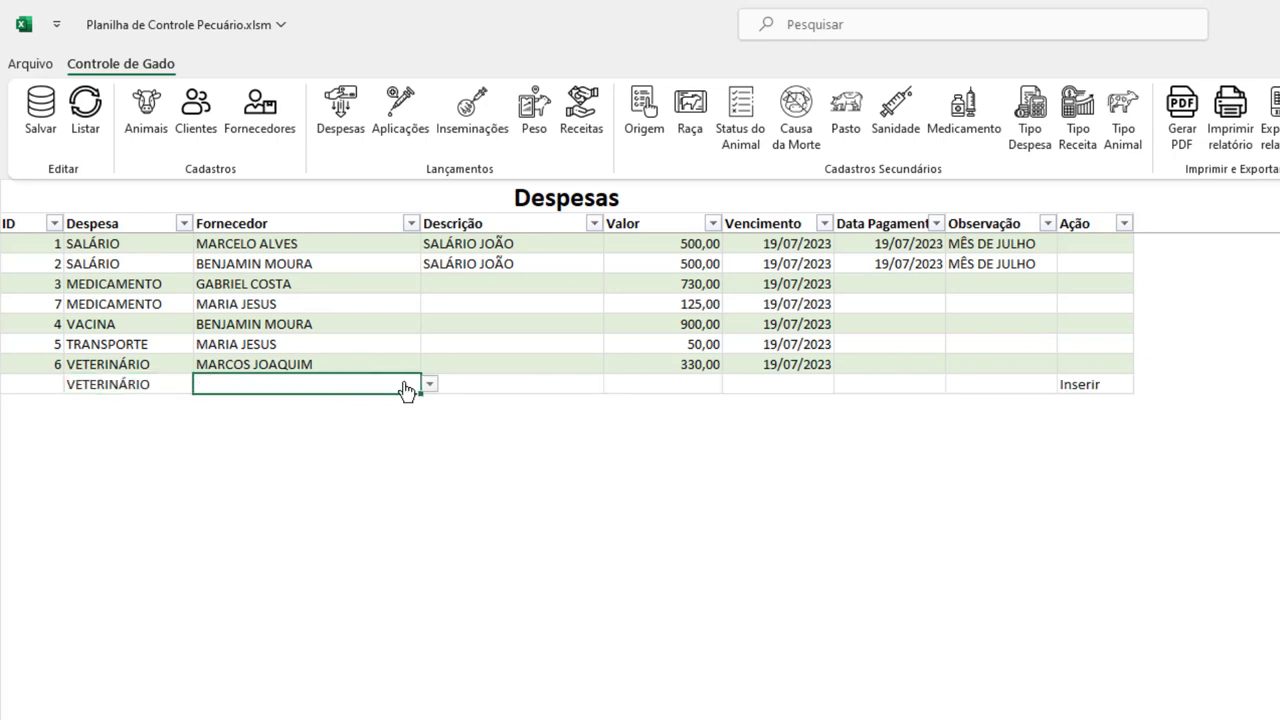
{"action": "left_click", "coordinate": [429, 385]}
{"action": "left_click", "coordinate": [286, 489]}
{"action": "left_click", "coordinate": [675, 384]}
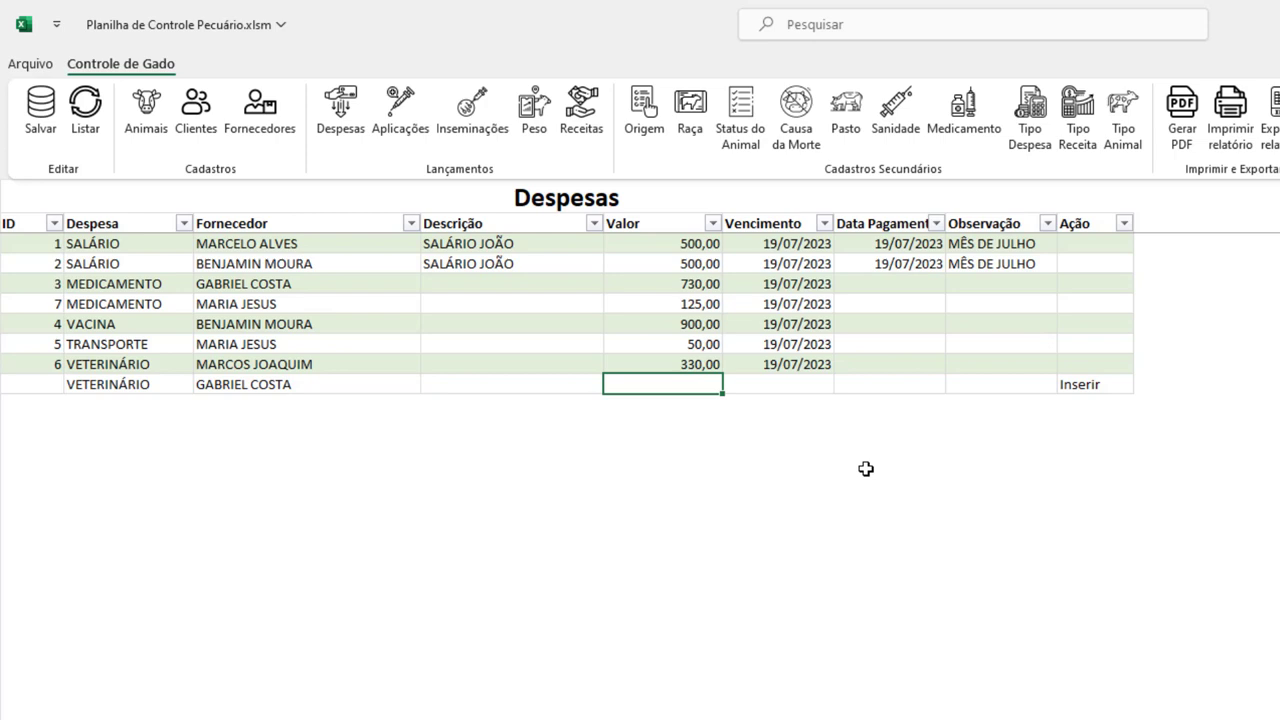
{"action": "type", "text": "500"}
{"action": "key", "text": "Tab"}
{"action": "type", "text": "1/8"}
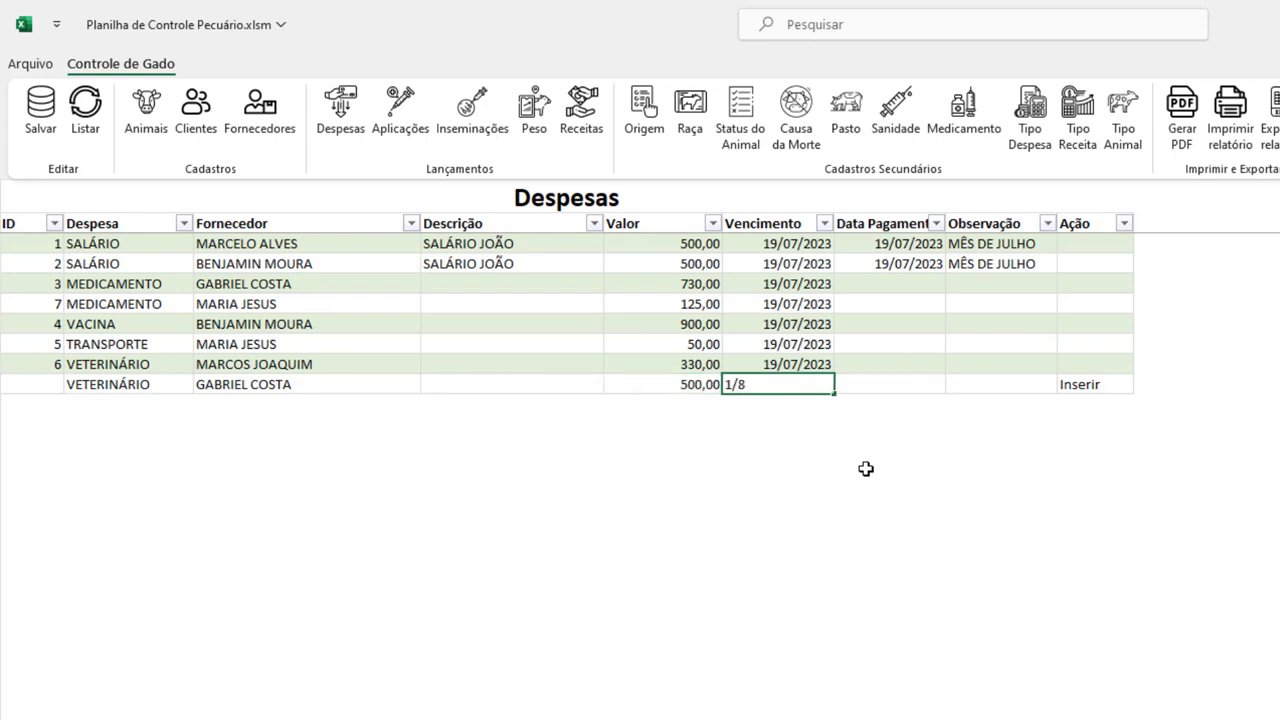
{"action": "key", "text": "Return"}
{"action": "left_click", "coordinate": [929, 384]}
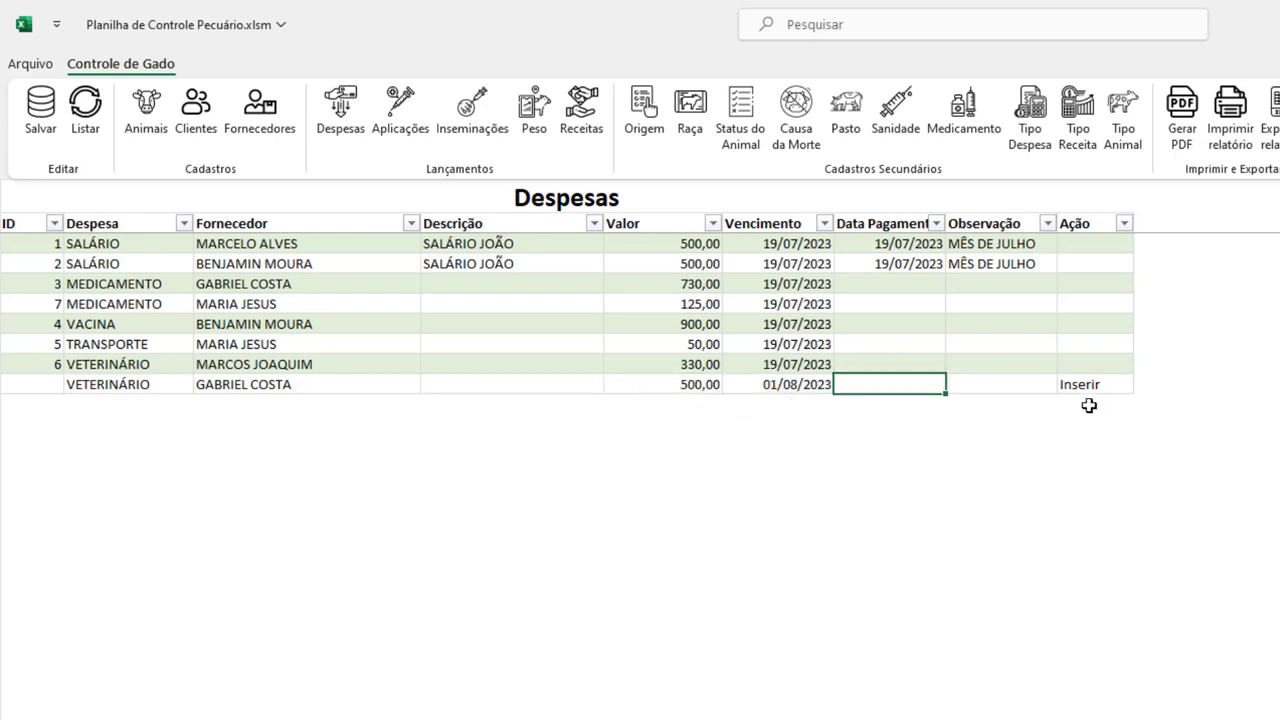
{"action": "type", "text": "1/8"}
{"action": "key", "text": "Return"}
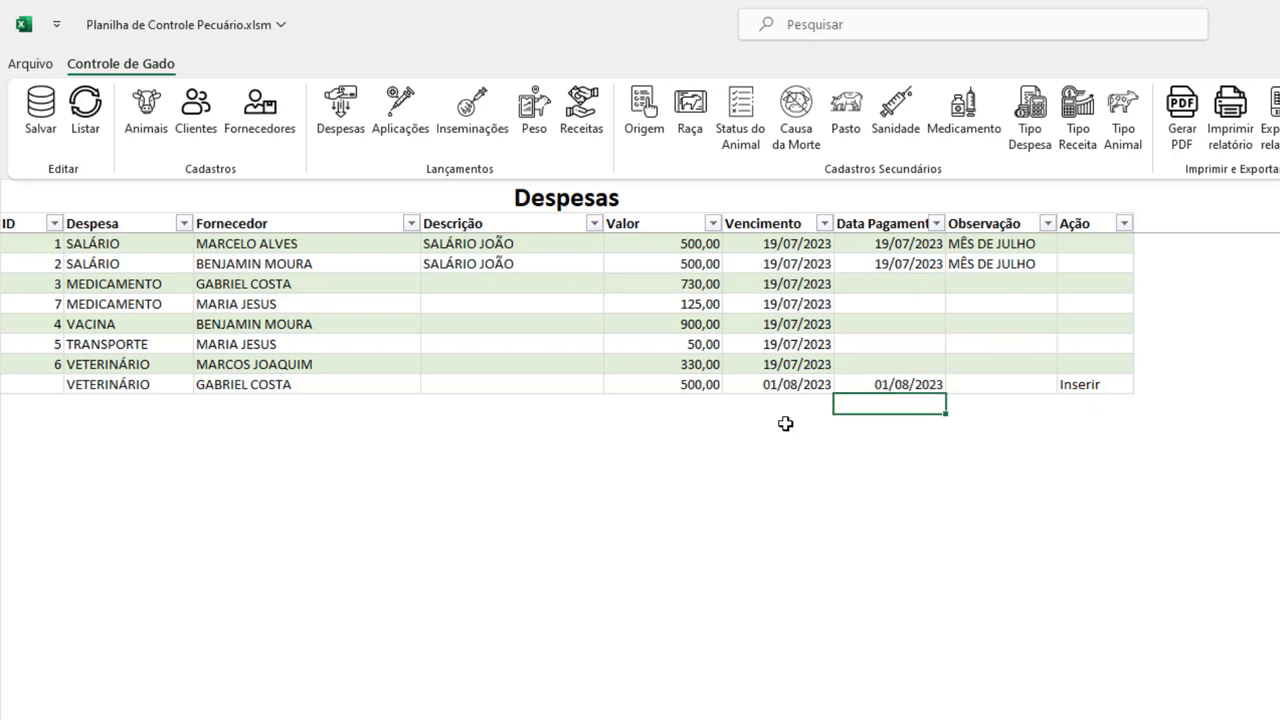
{"action": "left_click", "coordinate": [41, 110]}
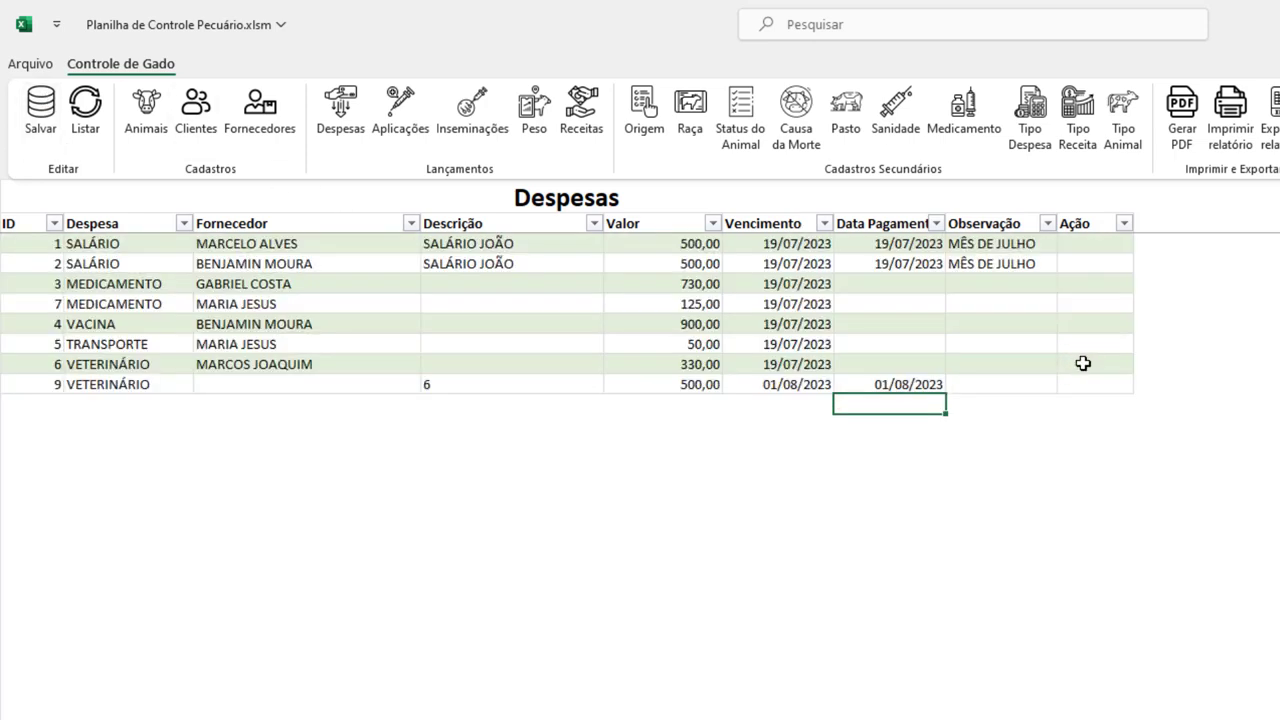
- Set expense 6's payment date to 19/07/2023 and save the changes
{"action": "left_click", "coordinate": [930, 362]}
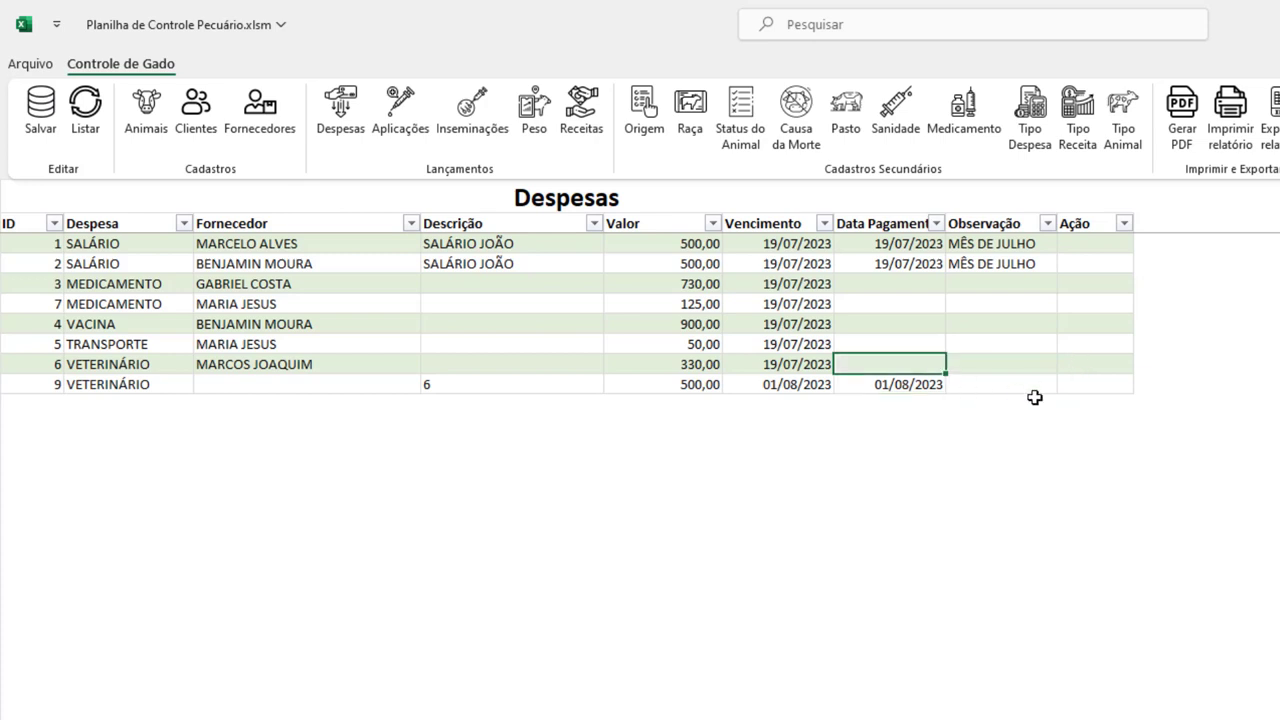
{"action": "type", "text": "19/7"}
{"action": "key", "text": "Return"}
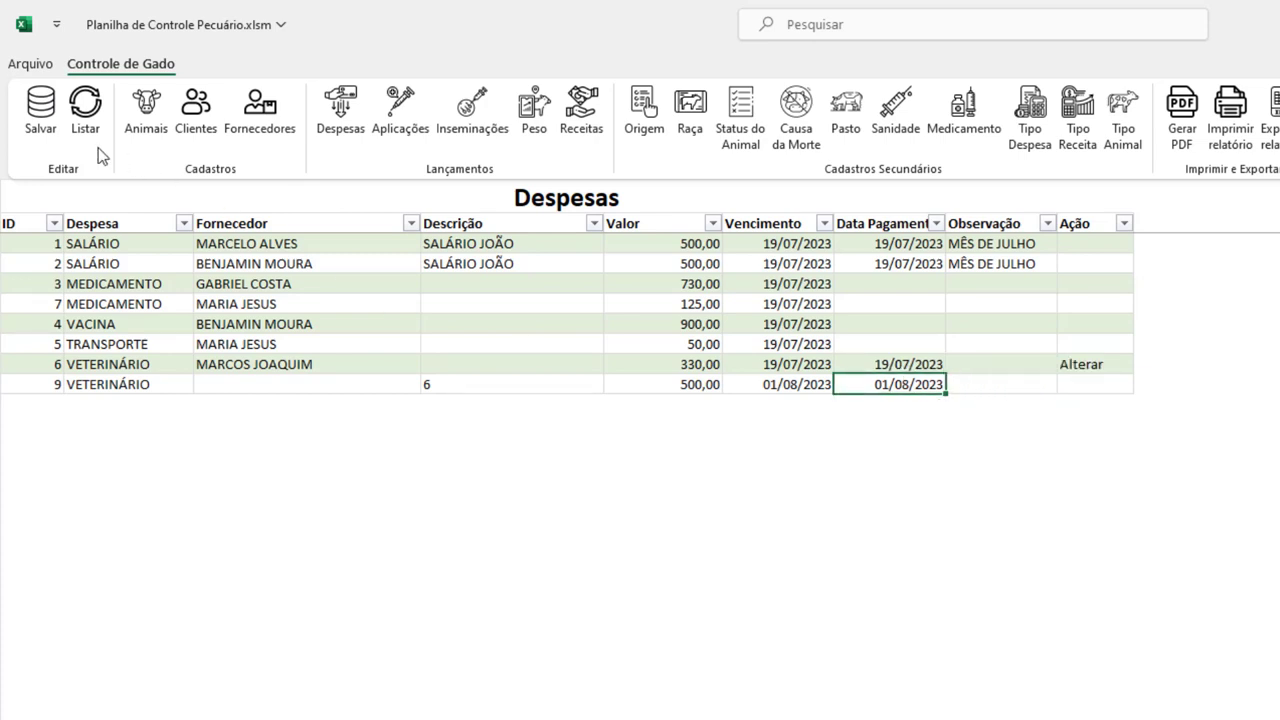
{"action": "left_click", "coordinate": [40, 110]}
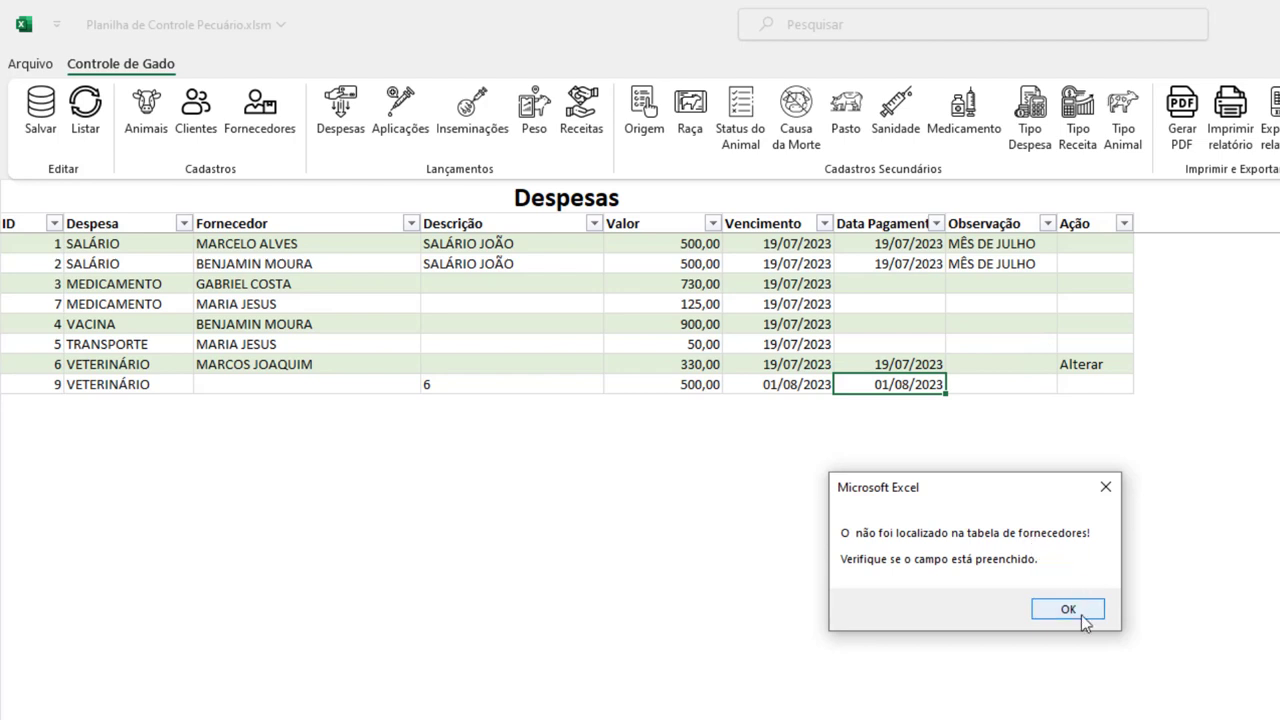
- Dismiss the supplier-not-found and VBA errors, assign expense 9 a supplier, and save again
{"action": "left_click", "coordinate": [1077, 610]}
{"action": "key", "text": "Return"}
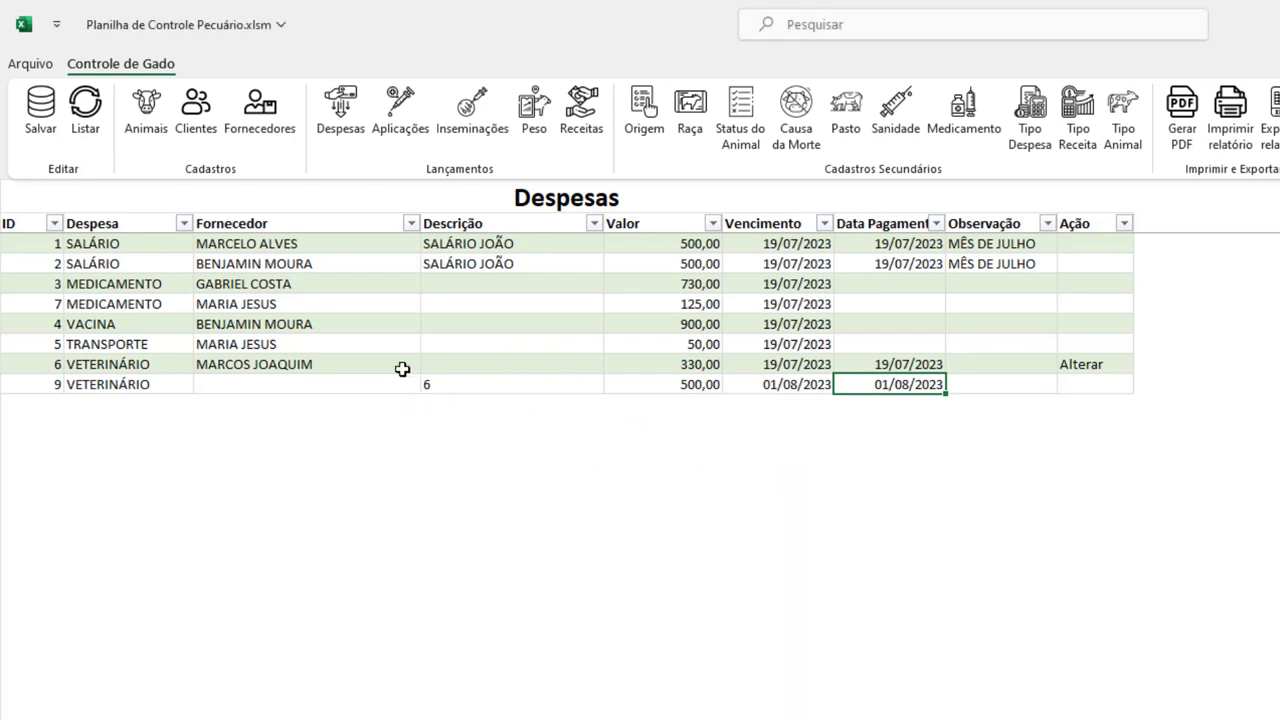
{"action": "left_click", "coordinate": [349, 367]}
{"action": "left_click", "coordinate": [405, 384]}
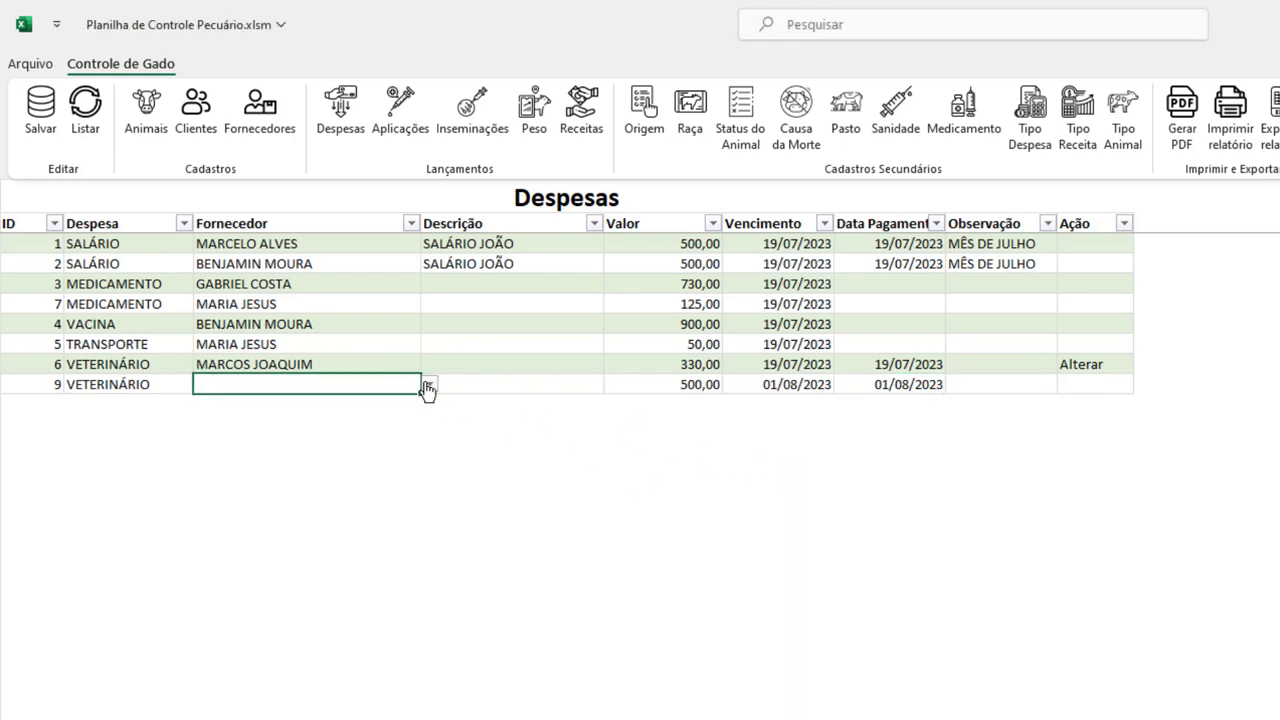
{"action": "left_click", "coordinate": [428, 386]}
{"action": "left_click", "coordinate": [265, 506]}
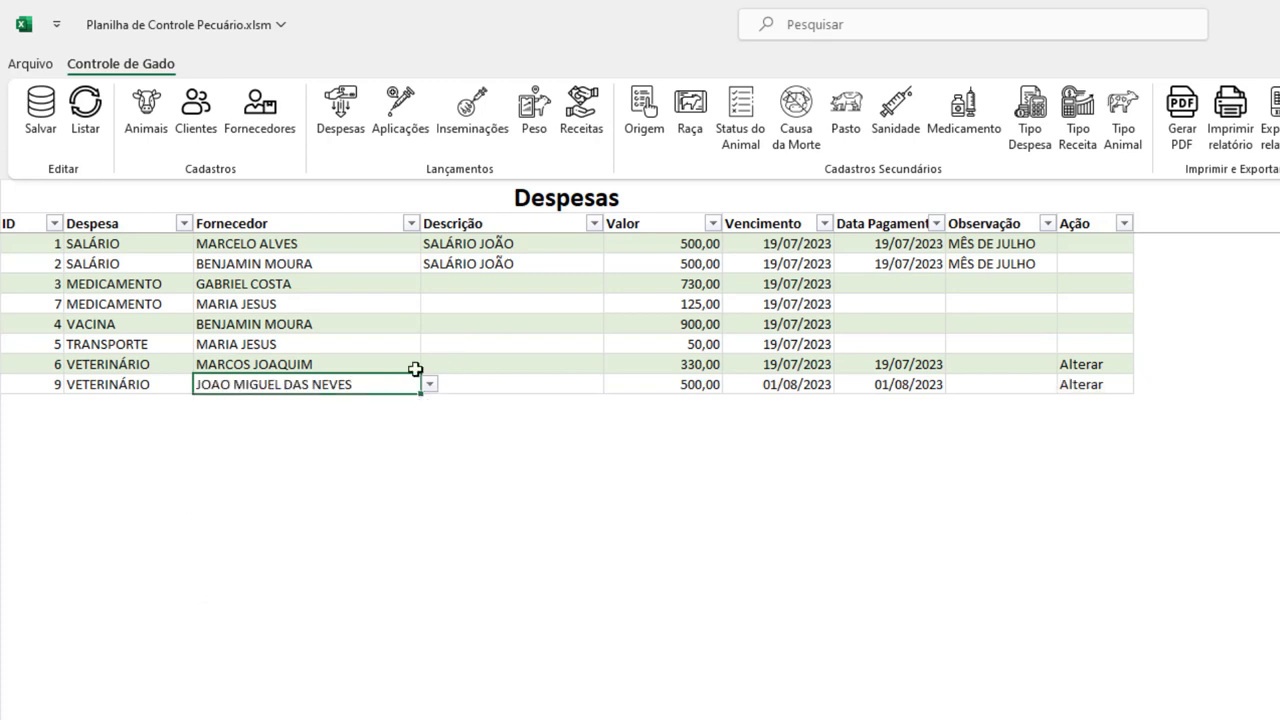
{"action": "left_click", "coordinate": [40, 112]}
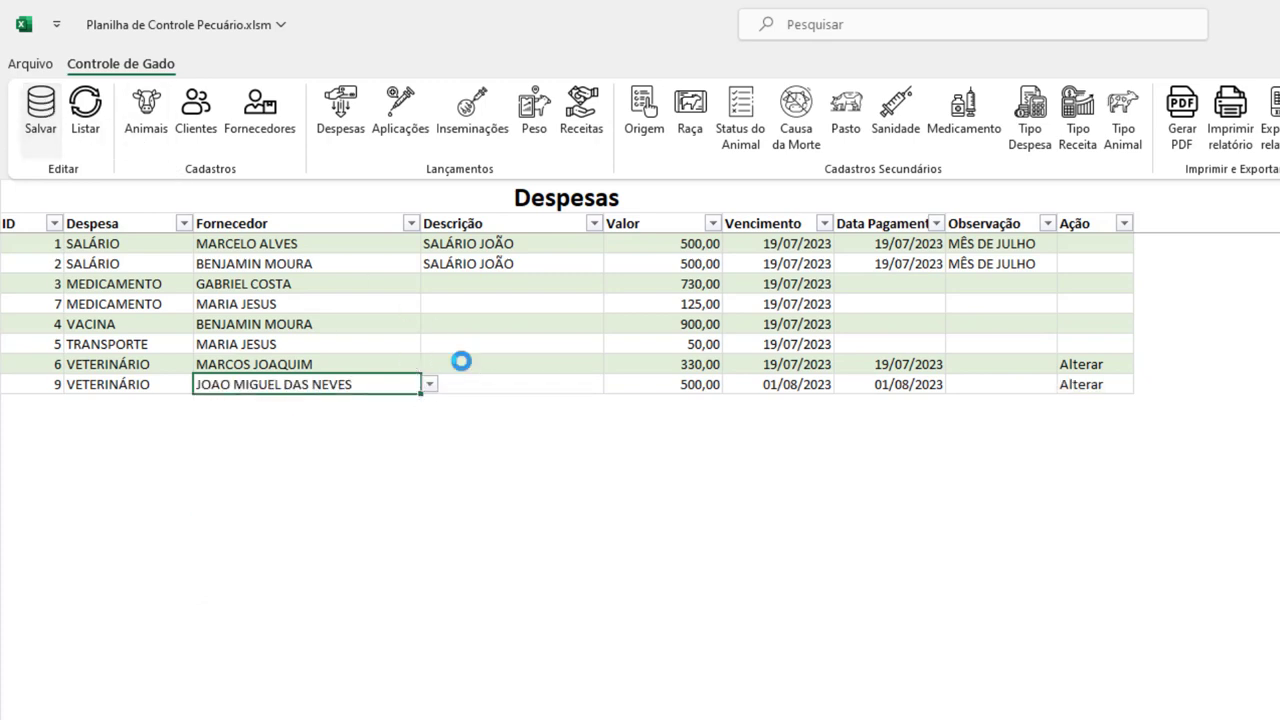
{"action": "left_click", "coordinate": [1086, 365]}
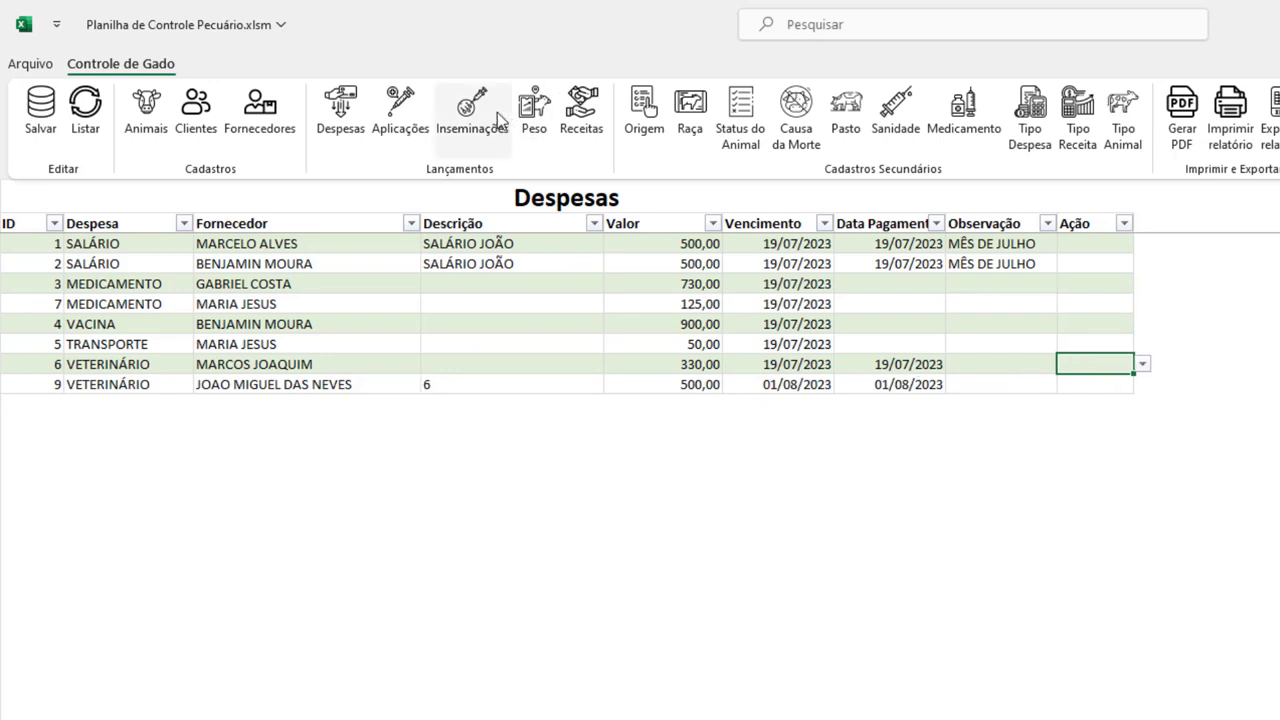
{"action": "left_click", "coordinate": [400, 118]}
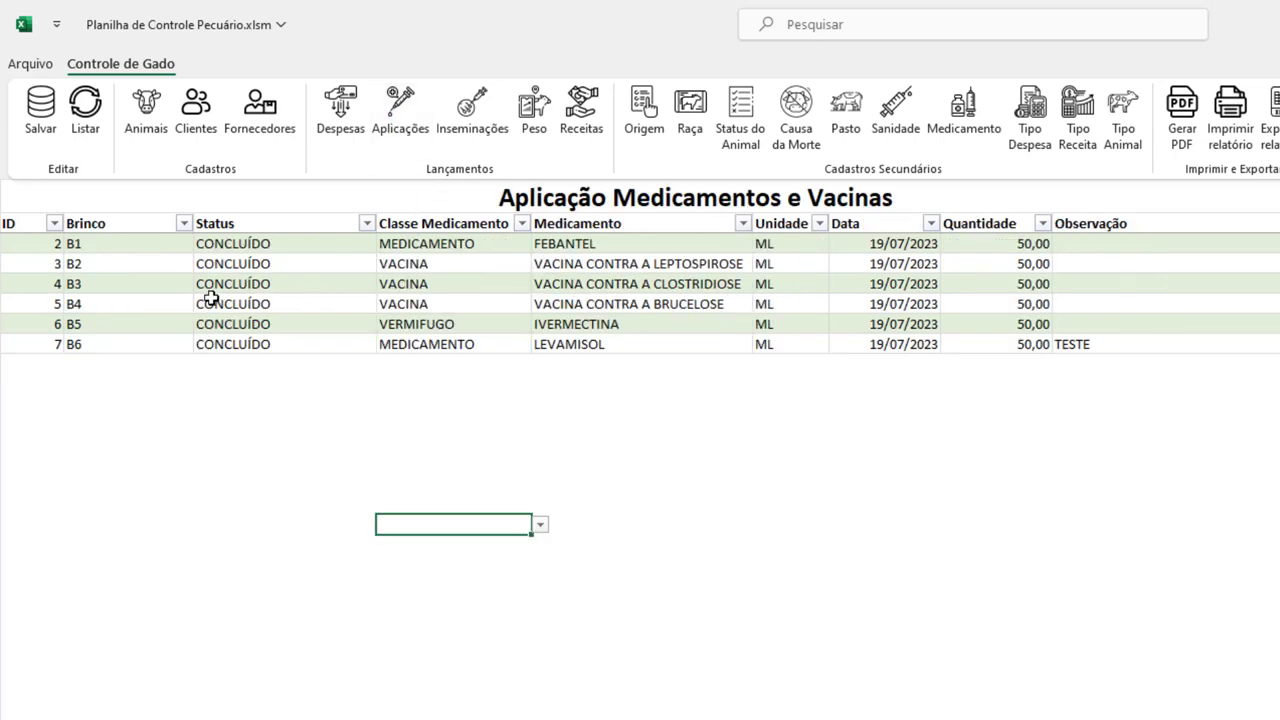
{"action": "left_click", "coordinate": [432, 343]}
{"action": "left_click", "coordinate": [538, 345]}
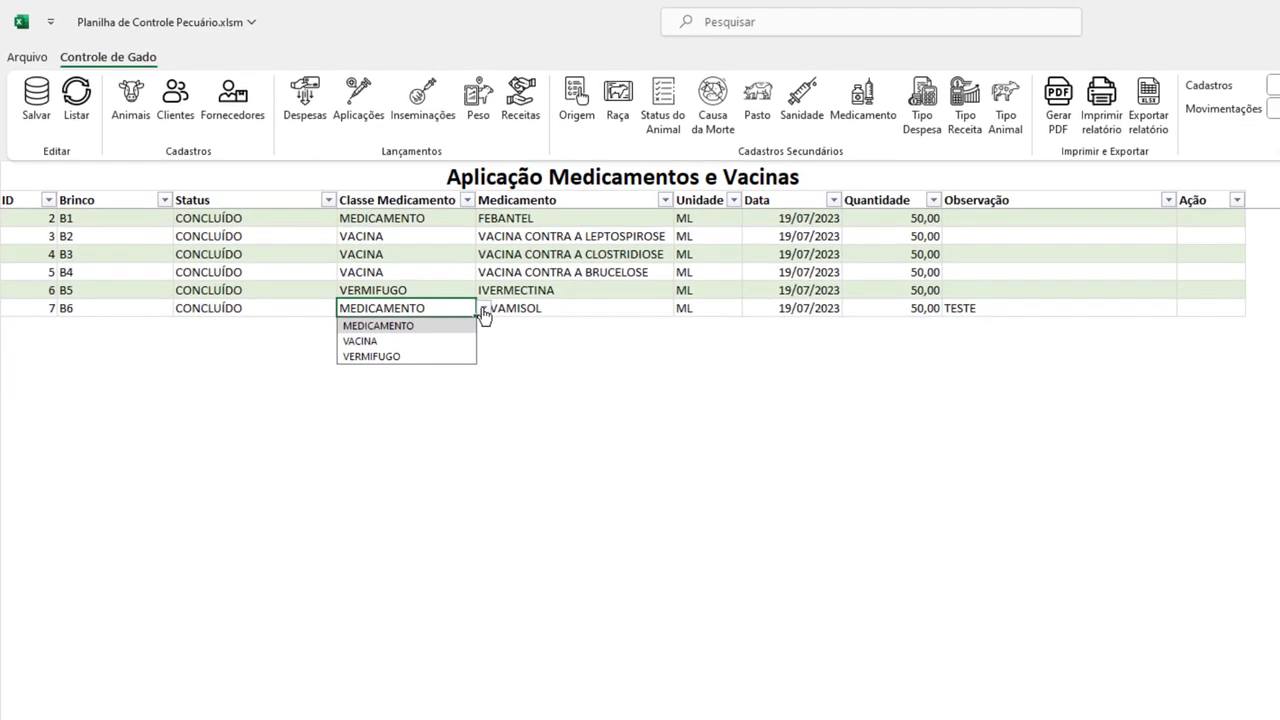
{"action": "left_click", "coordinate": [483, 313]}
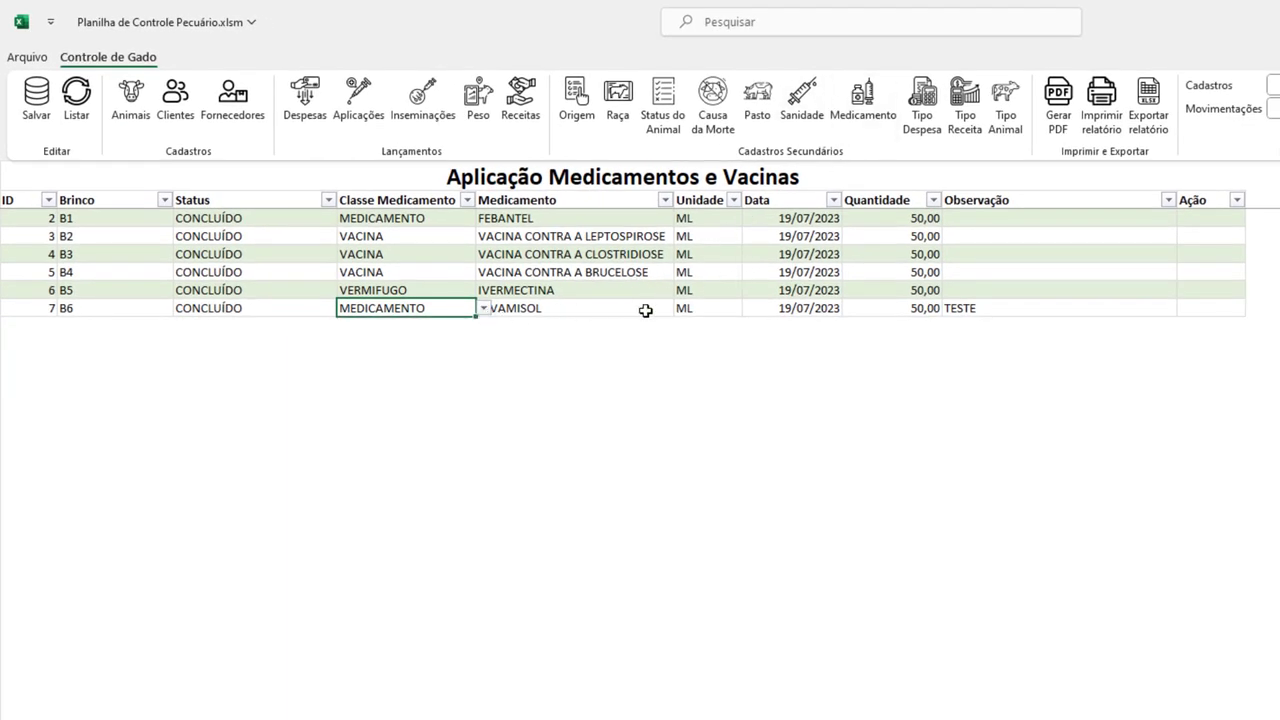
{"action": "left_click", "coordinate": [600, 309]}
{"action": "left_click", "coordinate": [683, 311]}
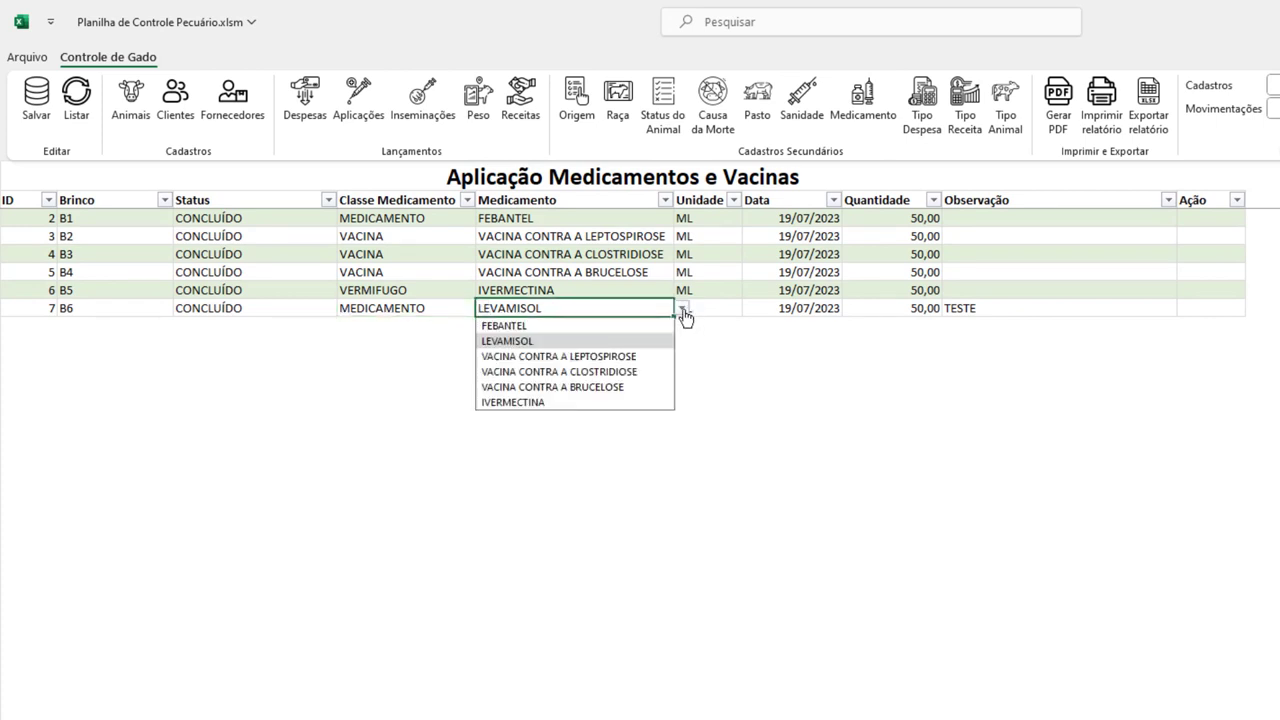
{"action": "left_click", "coordinate": [684, 314]}
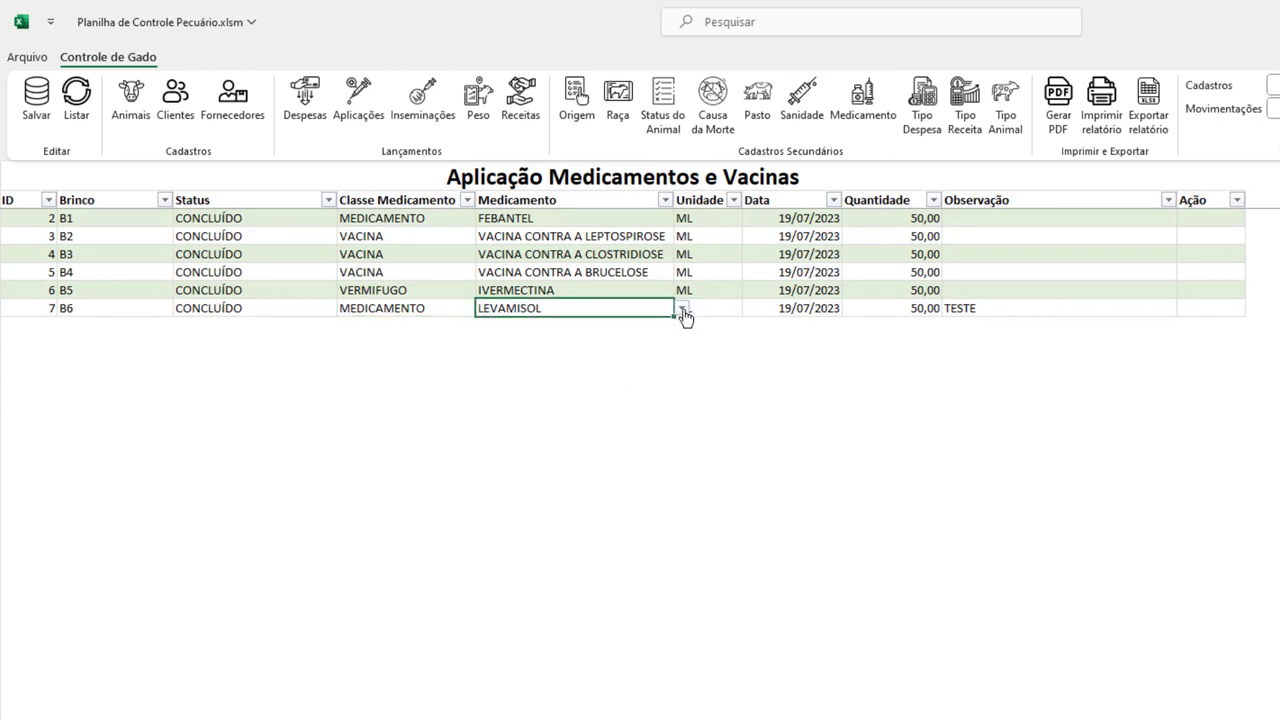
{"action": "left_click", "coordinate": [103, 328]}
{"action": "left_click", "coordinate": [256, 327]}
{"action": "left_click", "coordinate": [343, 327]}
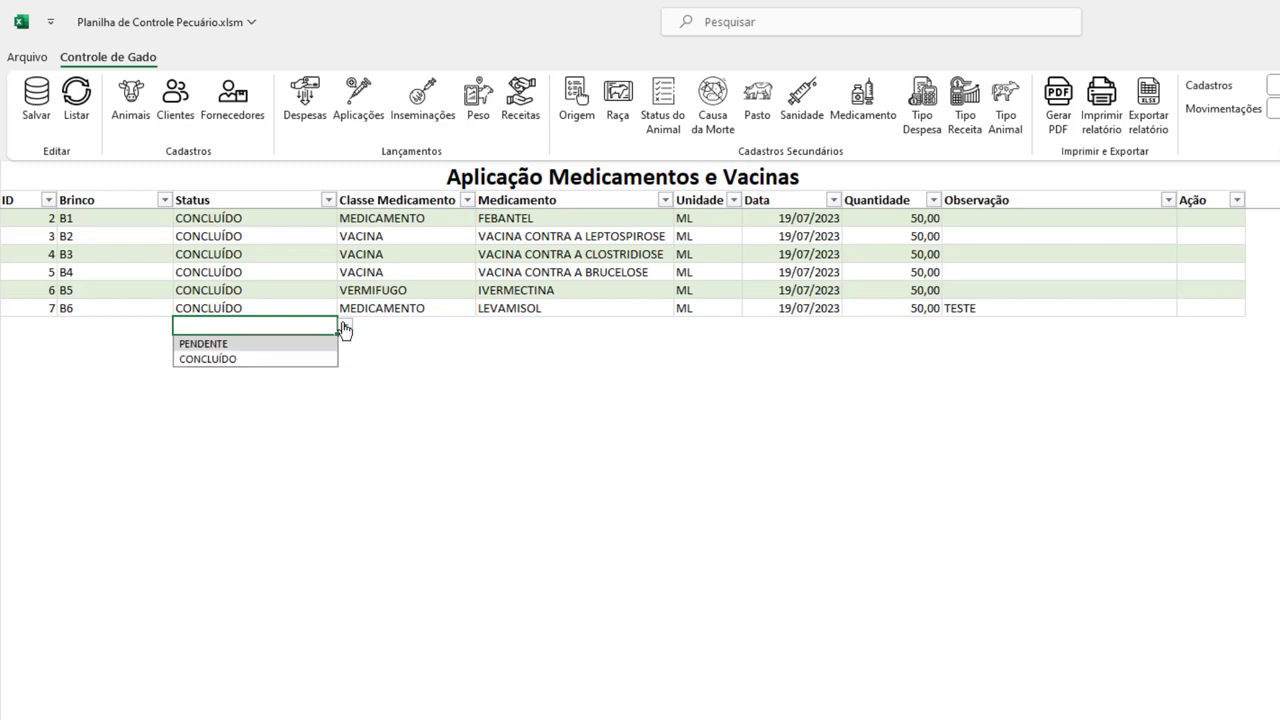
{"action": "left_click", "coordinate": [425, 325]}
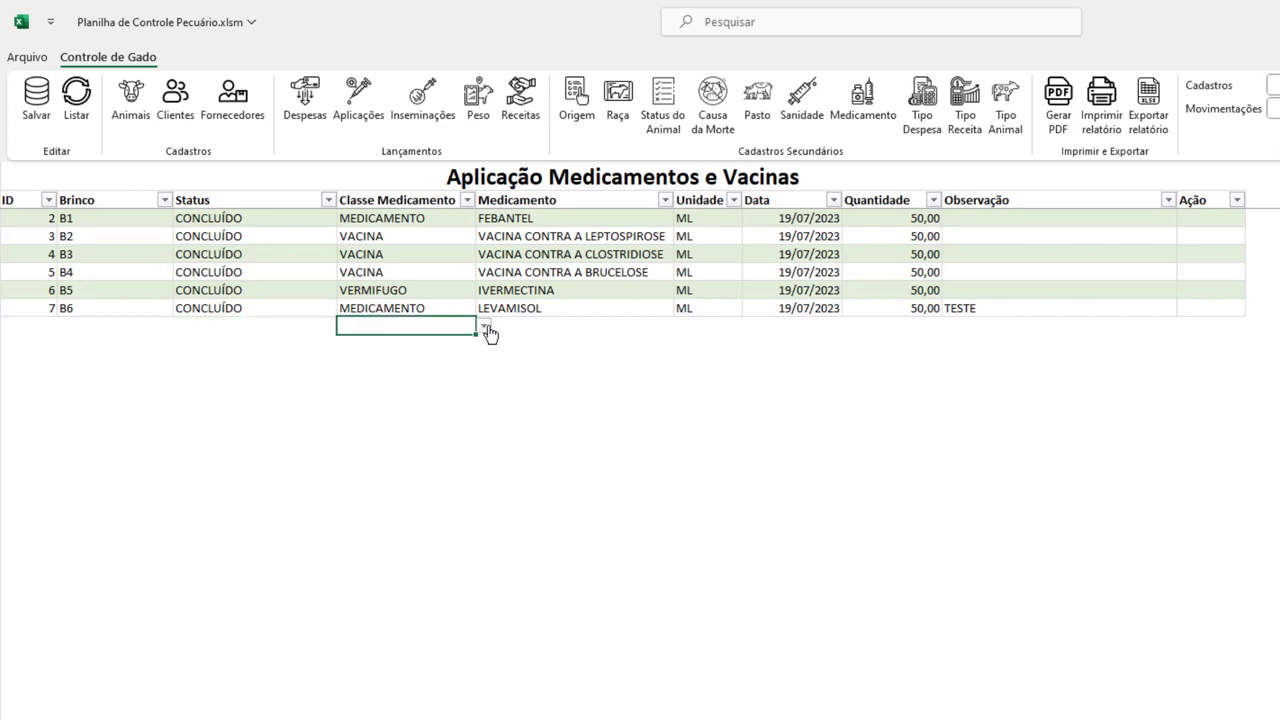
{"action": "left_click", "coordinate": [485, 330]}
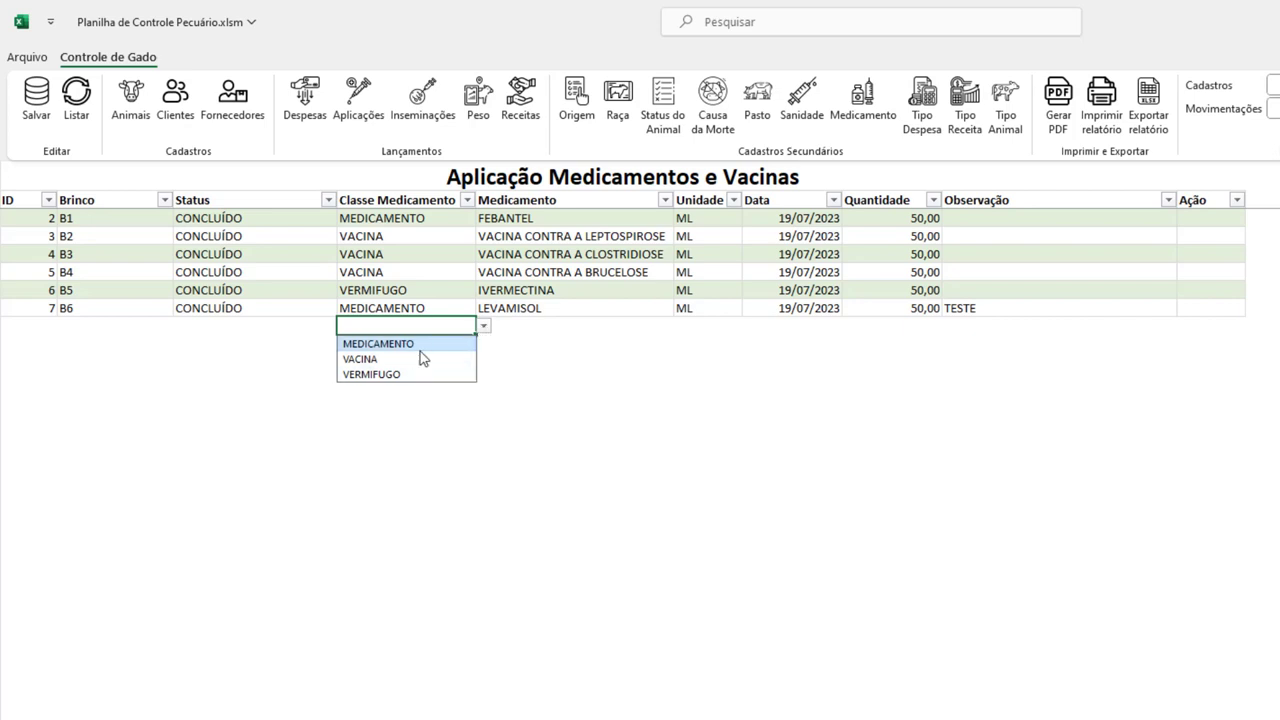
{"action": "left_click", "coordinate": [591, 341]}
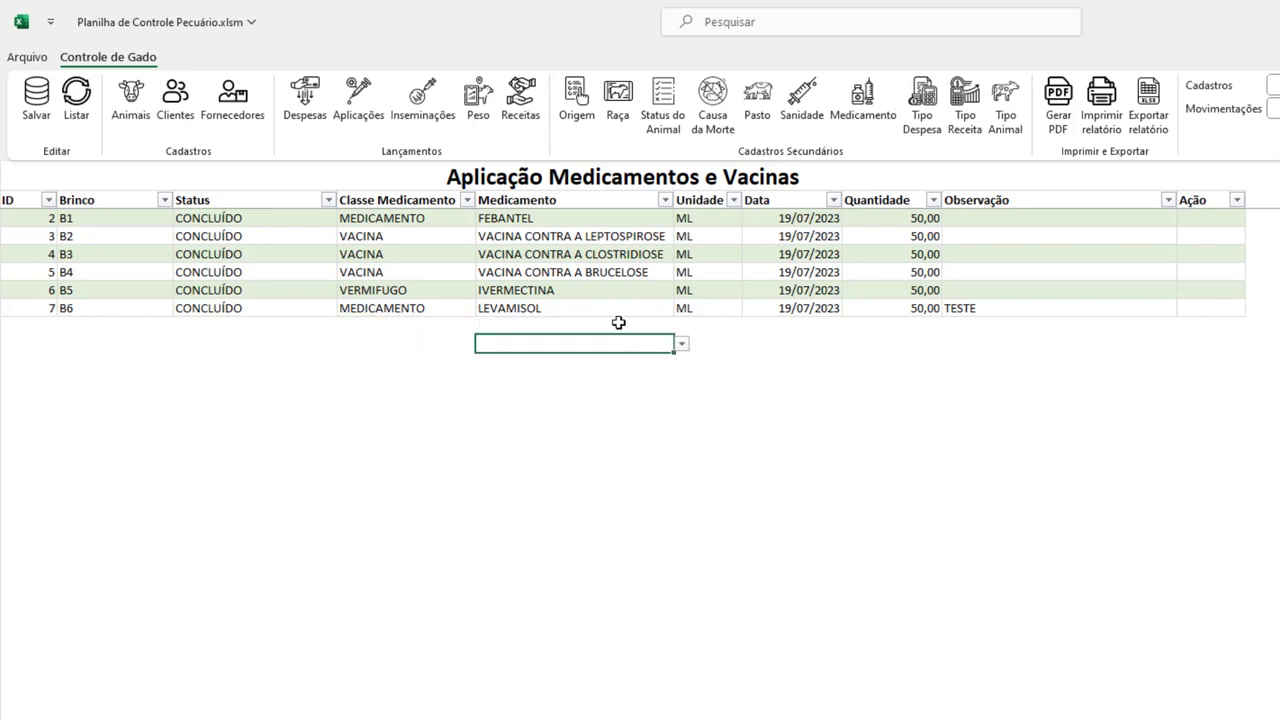
{"action": "left_click", "coordinate": [617, 324]}
{"action": "left_click", "coordinate": [681, 328]}
{"action": "left_click", "coordinate": [681, 330]}
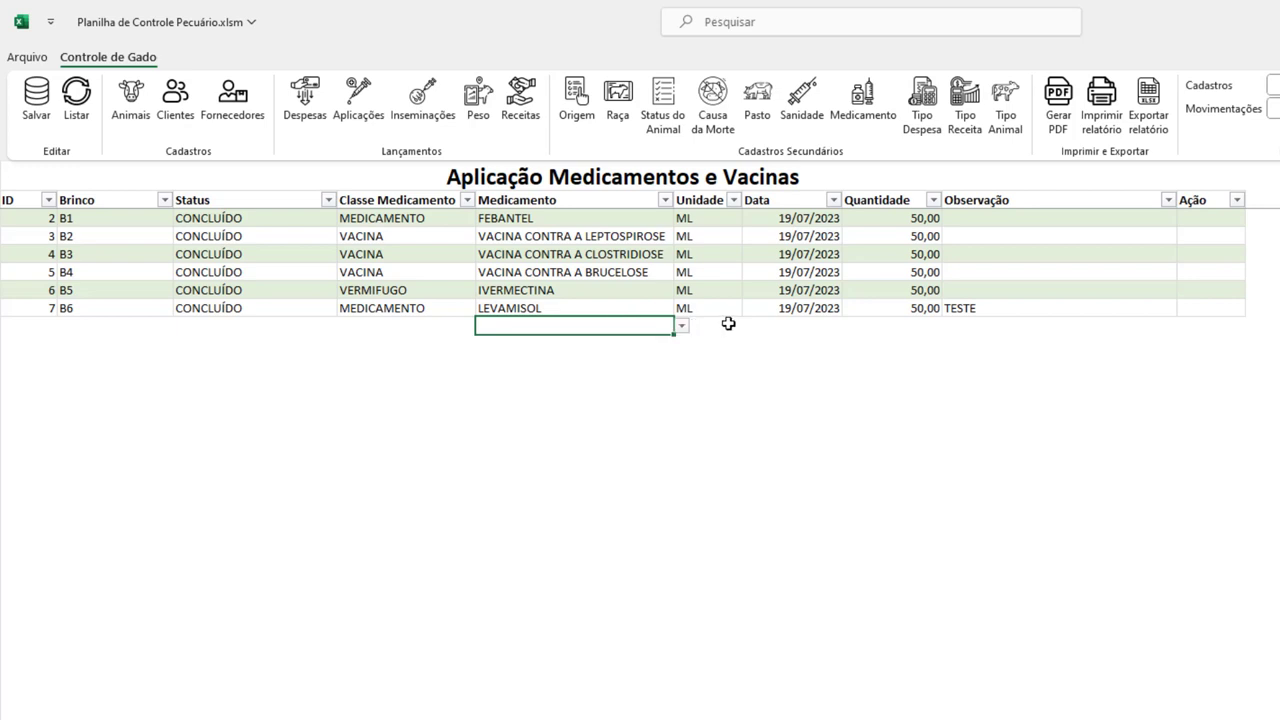
{"action": "left_click", "coordinate": [729, 324]}
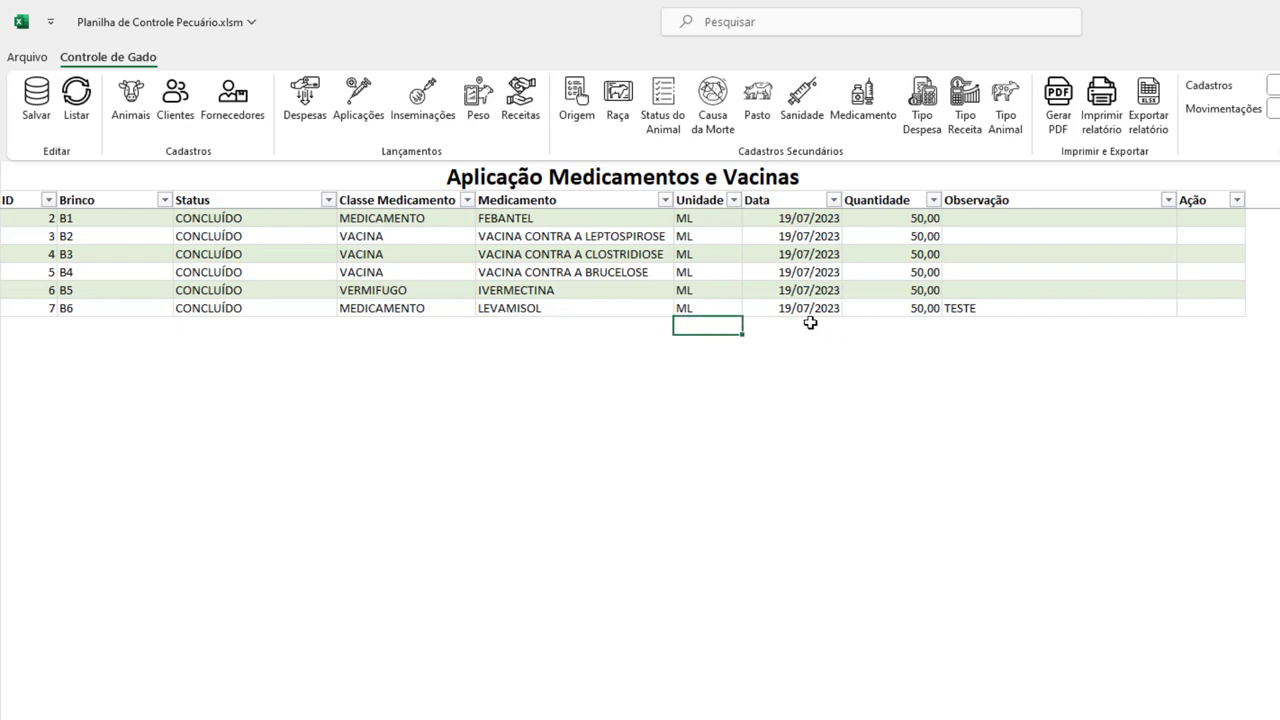
{"action": "left_click", "coordinate": [809, 323]}
{"action": "left_click", "coordinate": [907, 328]}
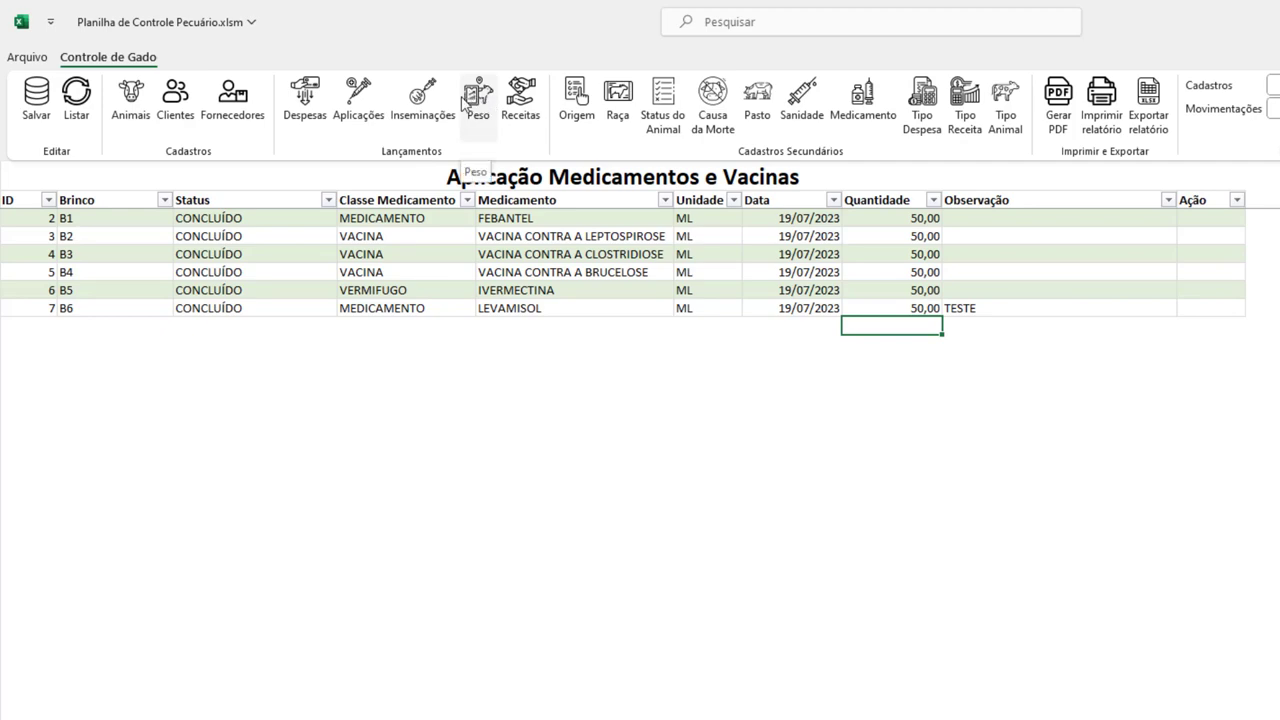
- Review the Inseminação records and row 9's blank cells, then switch to the Peso table
{"action": "left_click", "coordinate": [423, 92]}
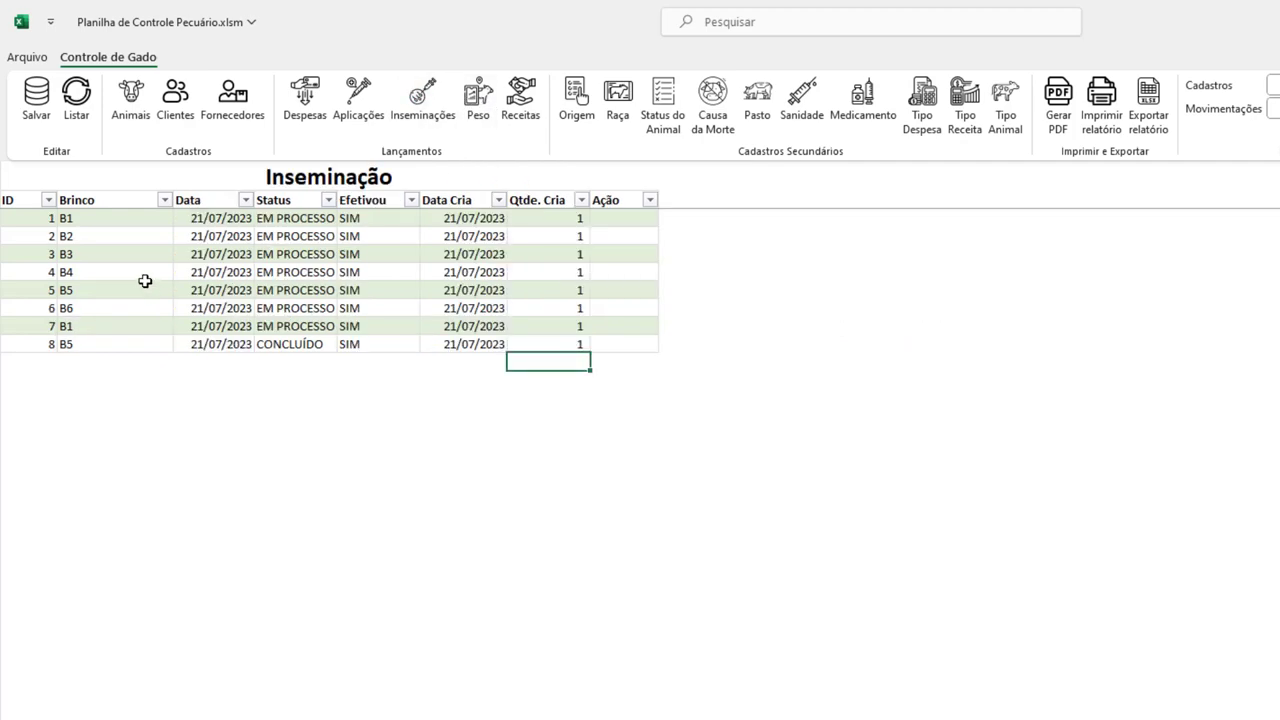
{"action": "left_click_drag", "start_coordinate": [140, 236], "coordinate": [119, 376]}
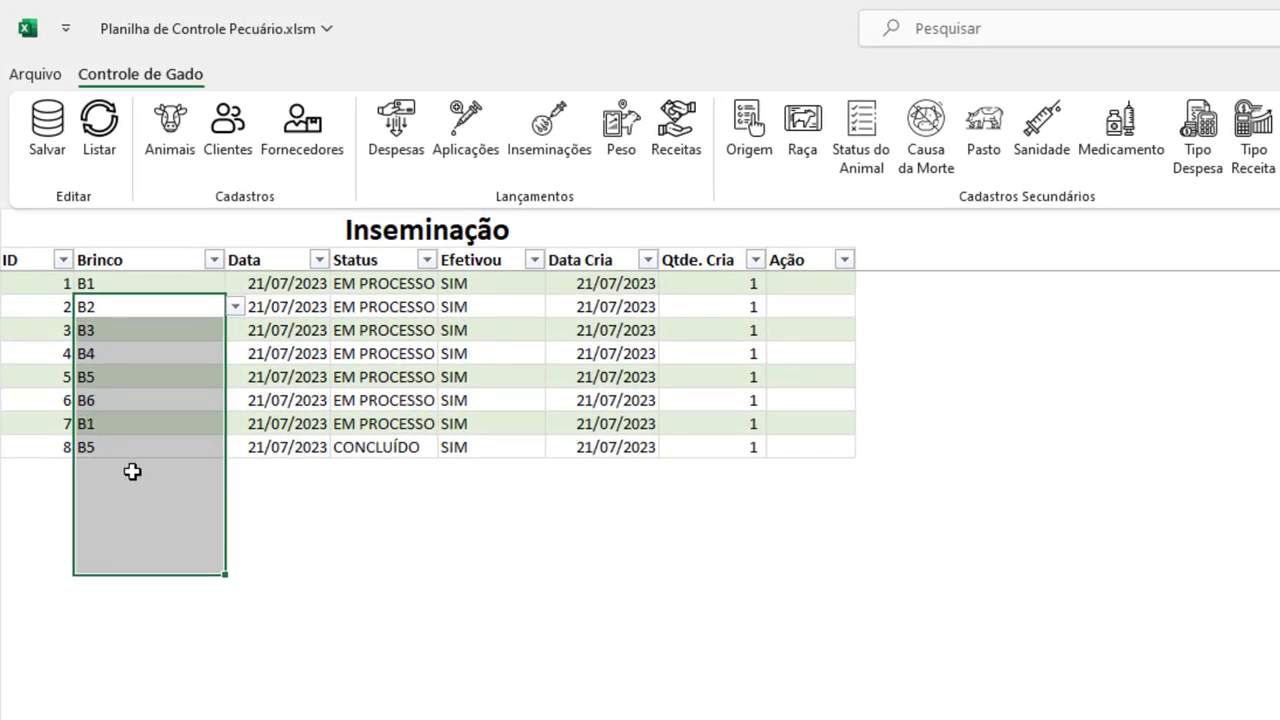
{"action": "left_click", "coordinate": [129, 470]}
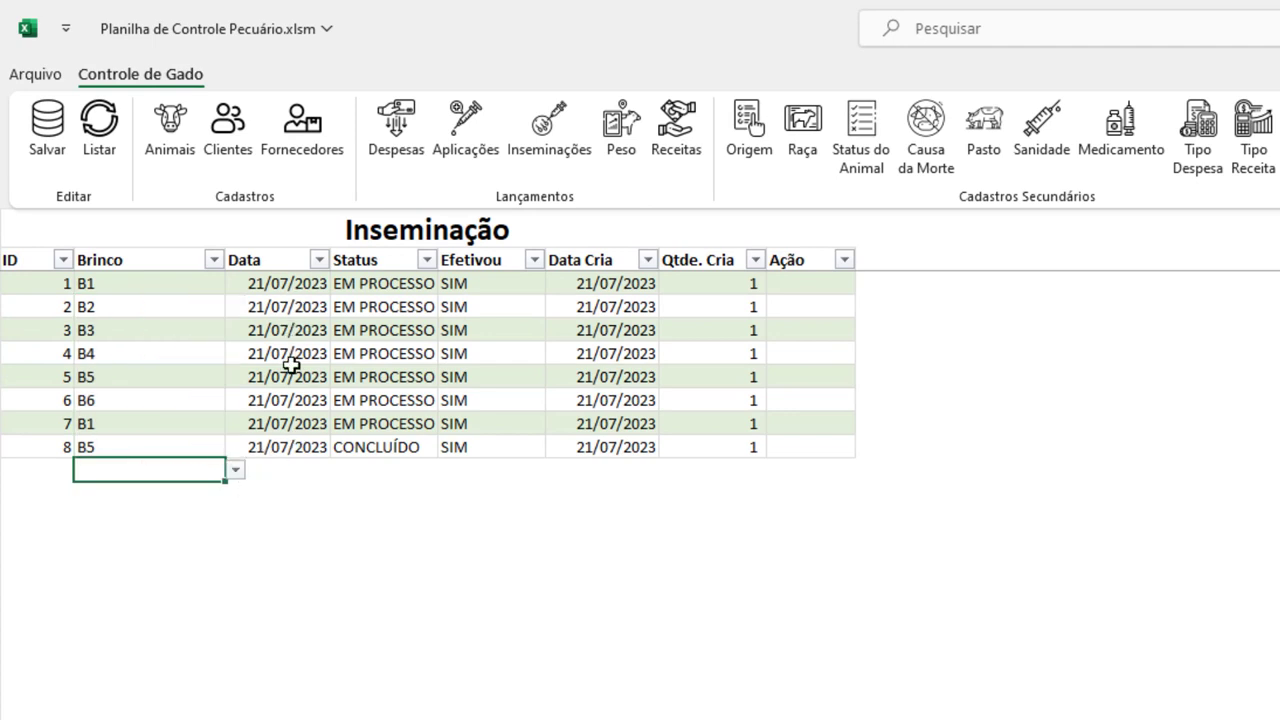
{"action": "left_click", "coordinate": [368, 472]}
{"action": "left_click", "coordinate": [525, 470]}
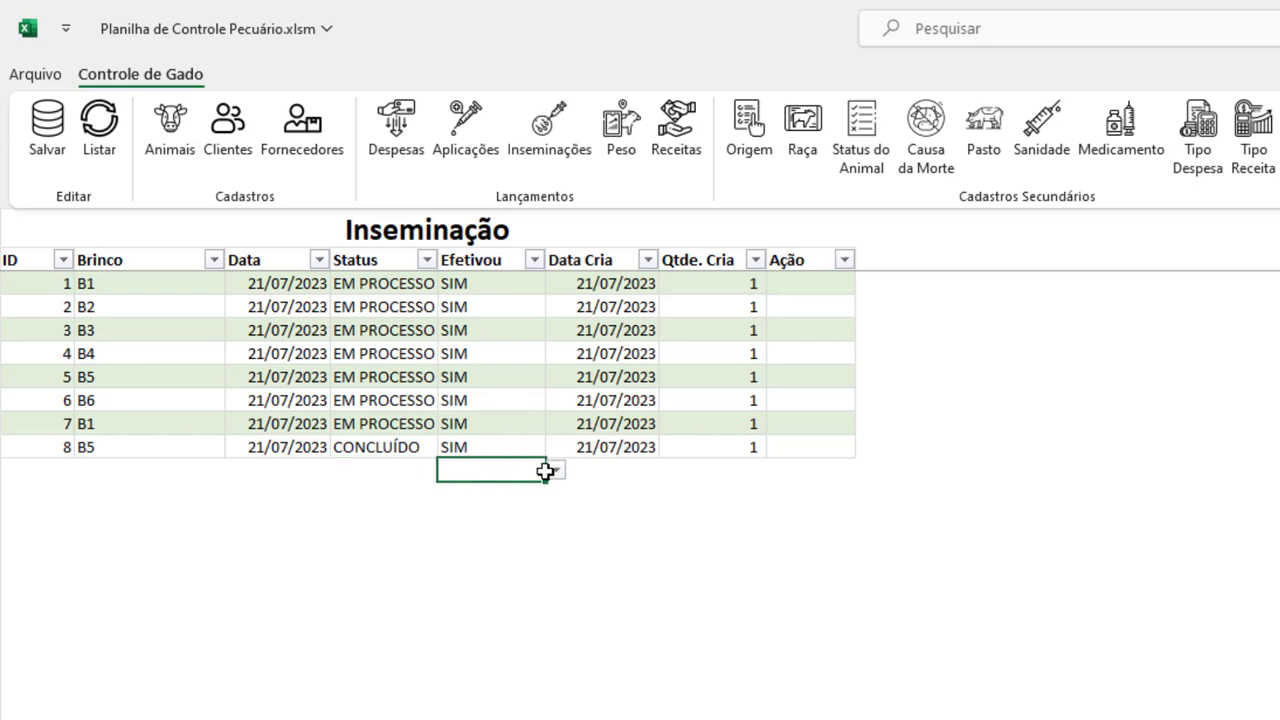
{"action": "left_click", "coordinate": [551, 470]}
{"action": "left_click", "coordinate": [551, 470]}
{"action": "left_click", "coordinate": [610, 470]}
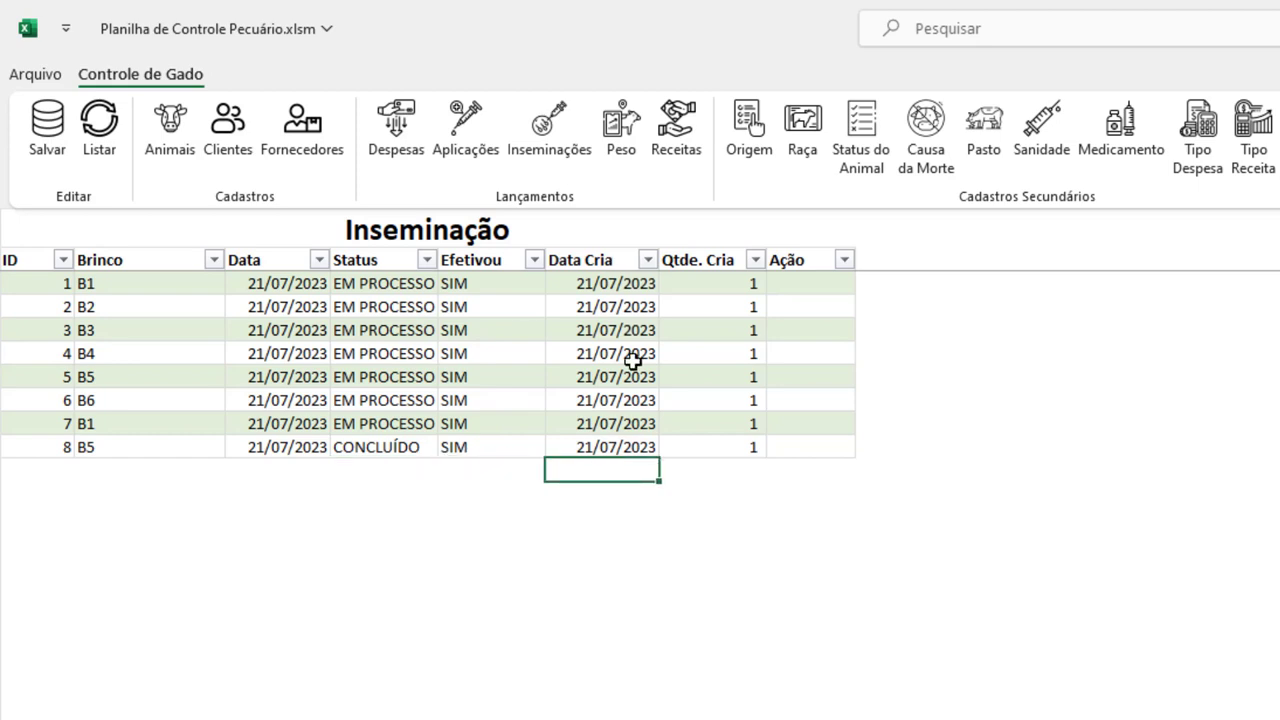
{"action": "left_click", "coordinate": [712, 470]}
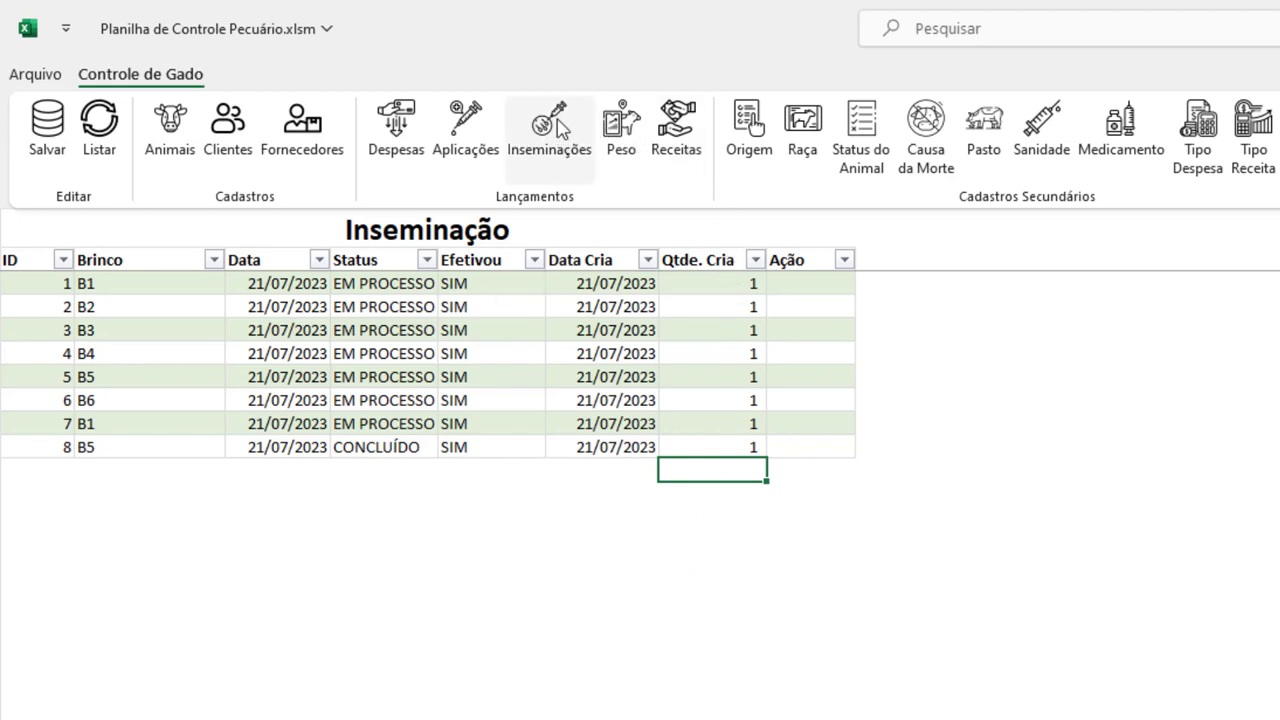
{"action": "left_click", "coordinate": [620, 125]}
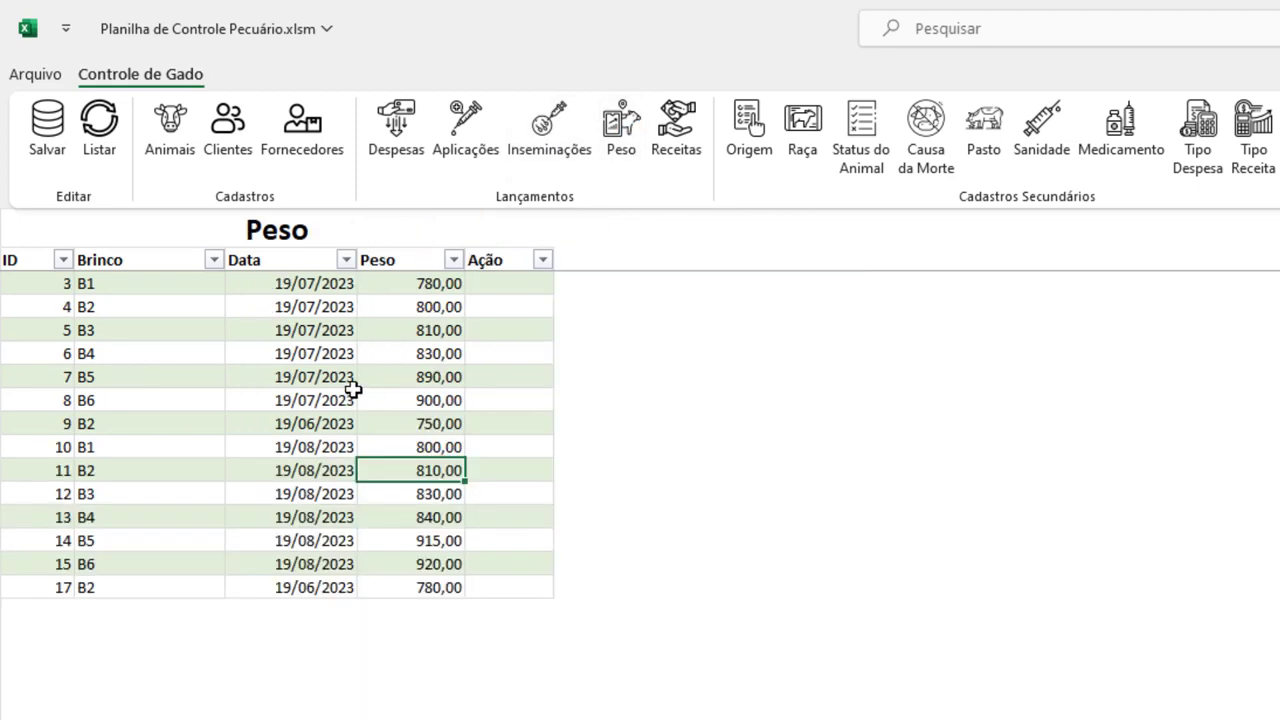
- Record a B5 weighing of 800,00 on 19/05/2023 and save it as entry 18
{"action": "left_click", "coordinate": [119, 609]}
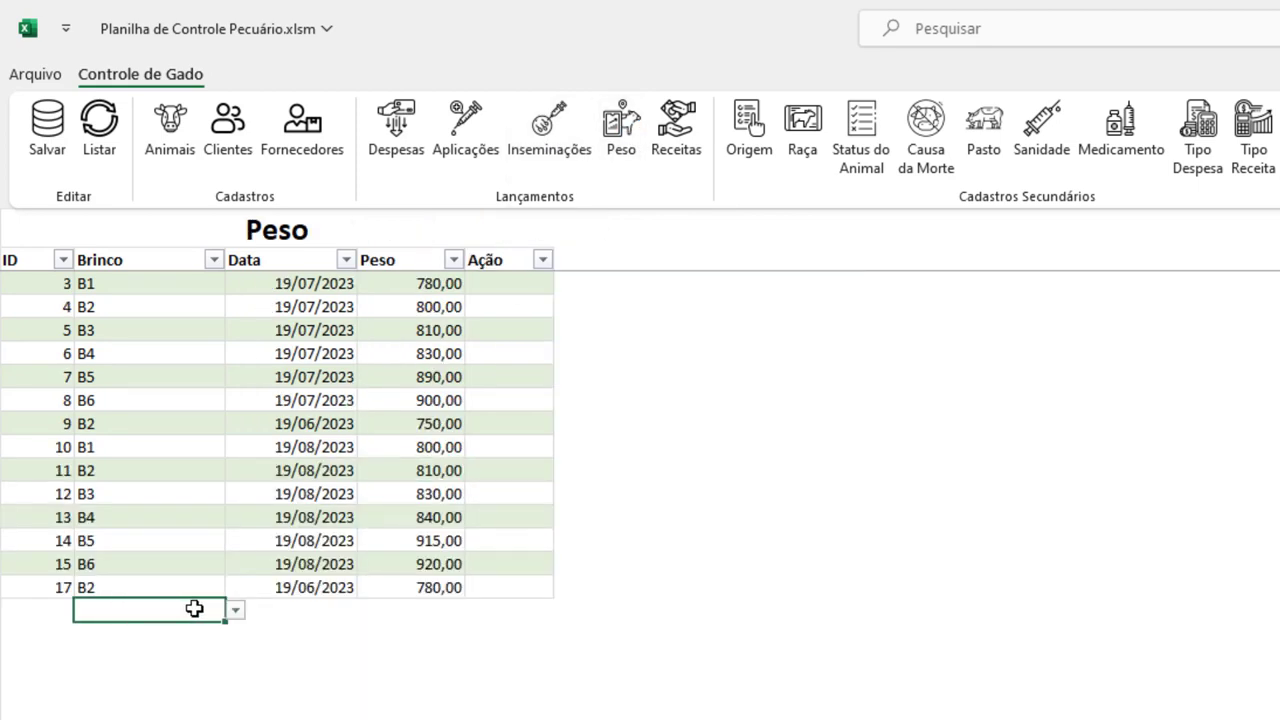
{"action": "left_click", "coordinate": [234, 610]}
{"action": "left_click", "coordinate": [125, 712]}
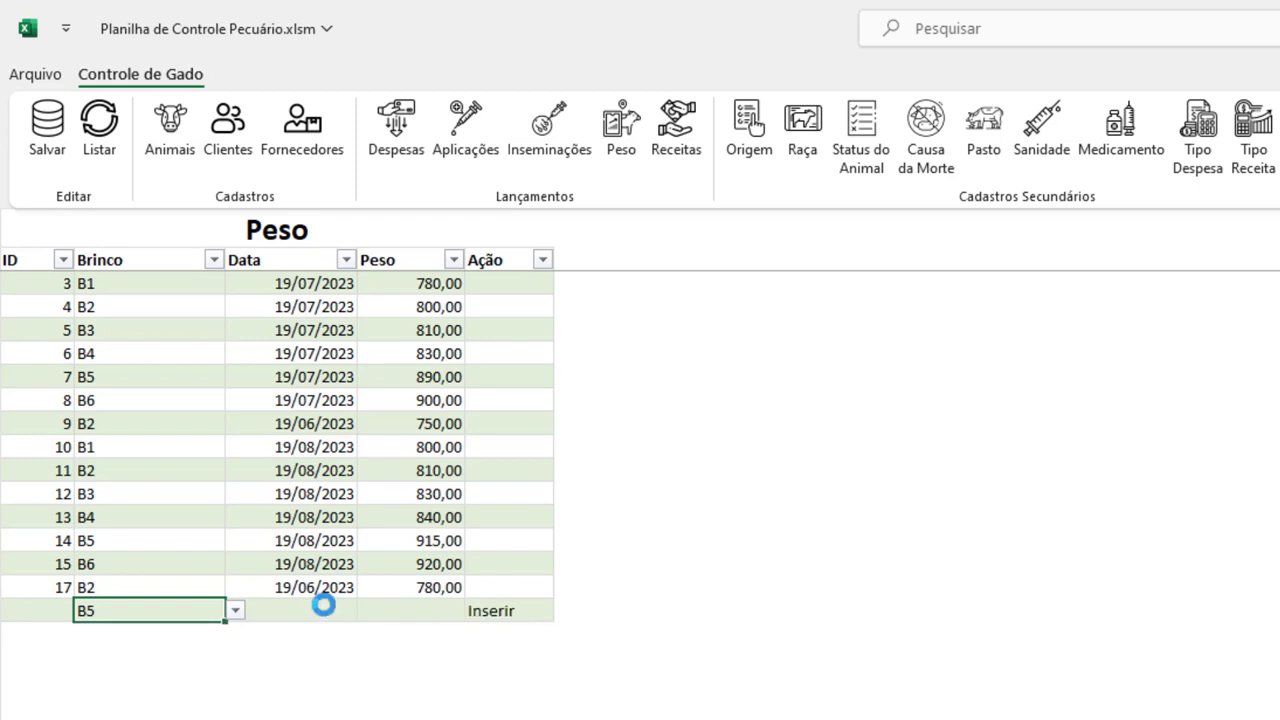
{"action": "left_click", "coordinate": [323, 608]}
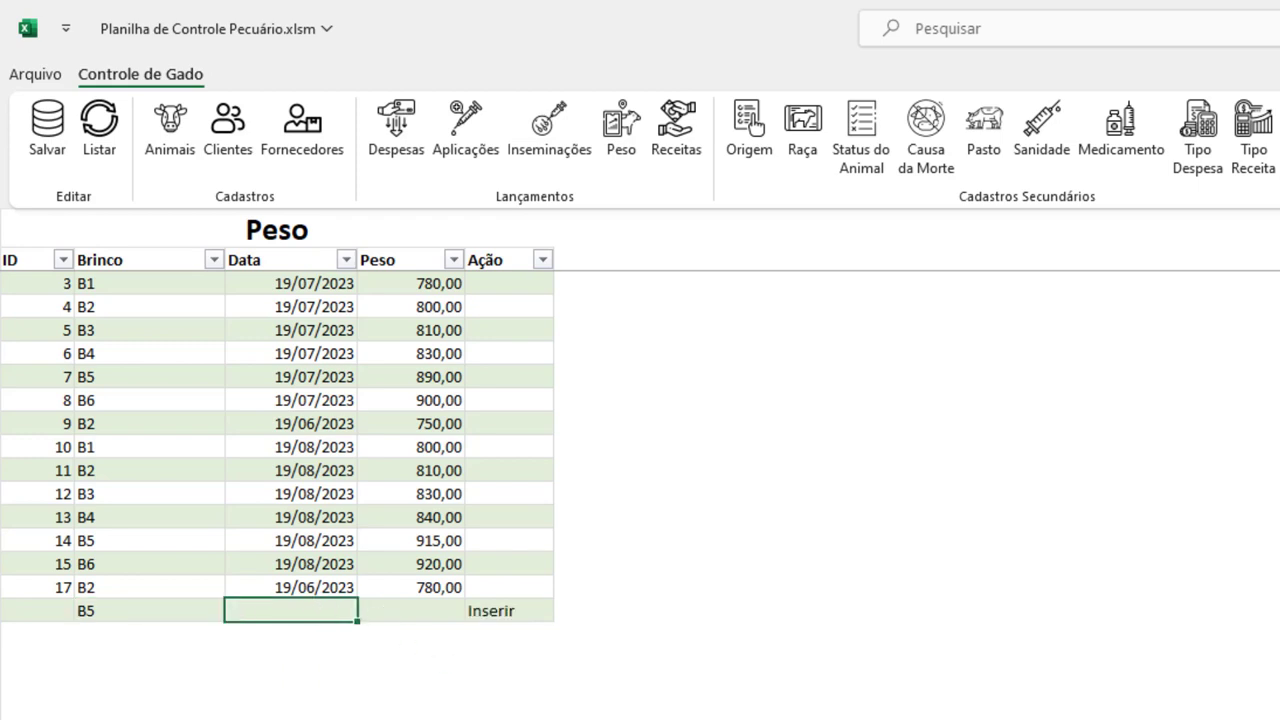
{"action": "type", "text": "19/05/2023"}
{"action": "key", "text": "Tab"}
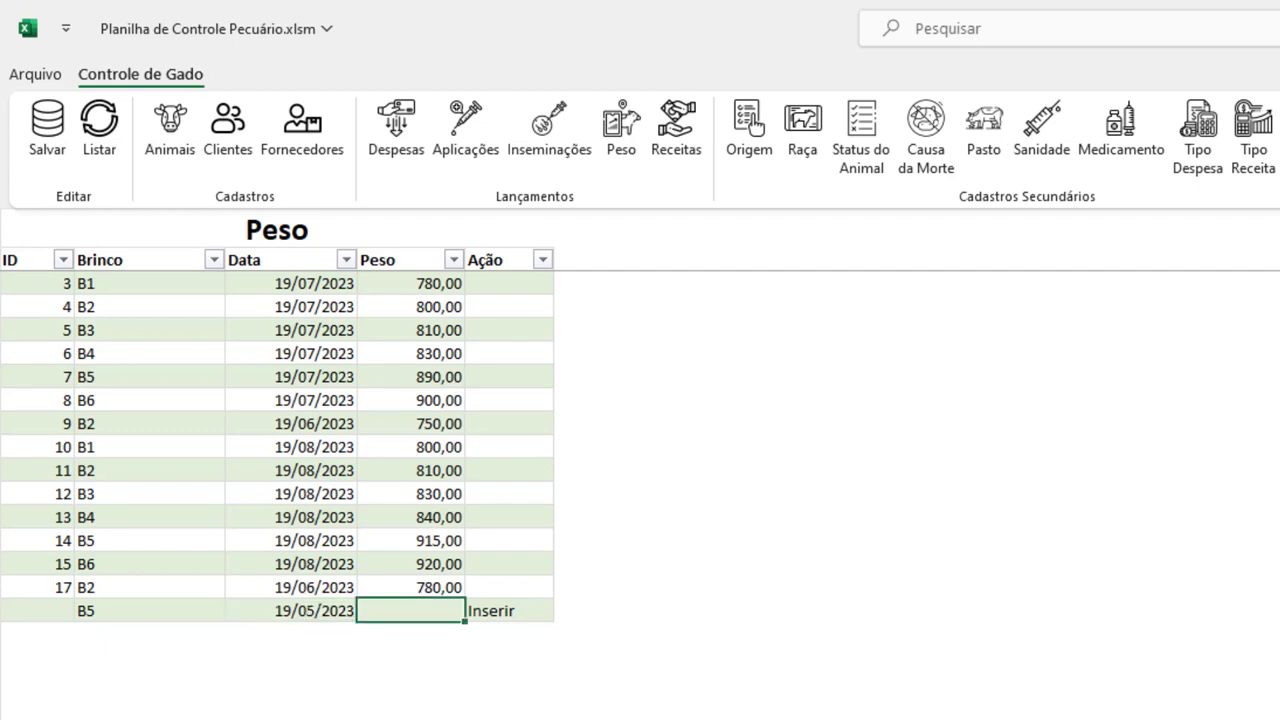
{"action": "type", "text": "800"}
{"action": "key", "text": "Return"}
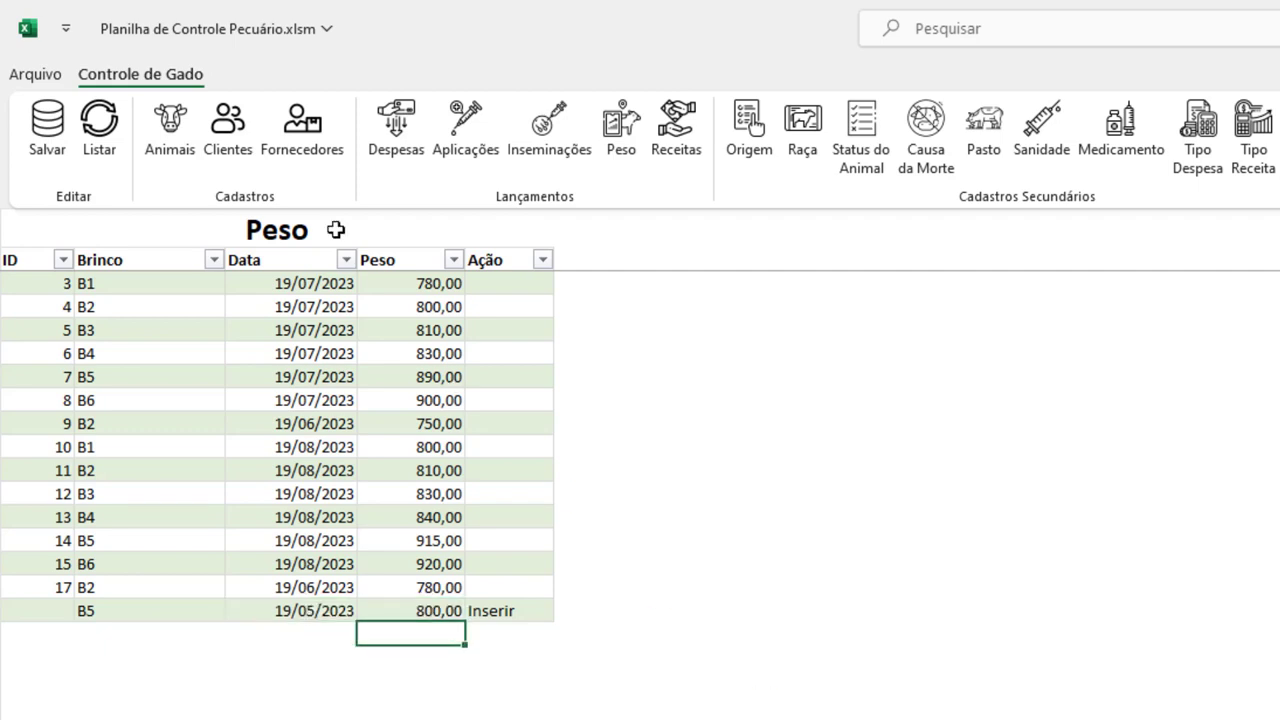
{"action": "left_click", "coordinate": [55, 138]}
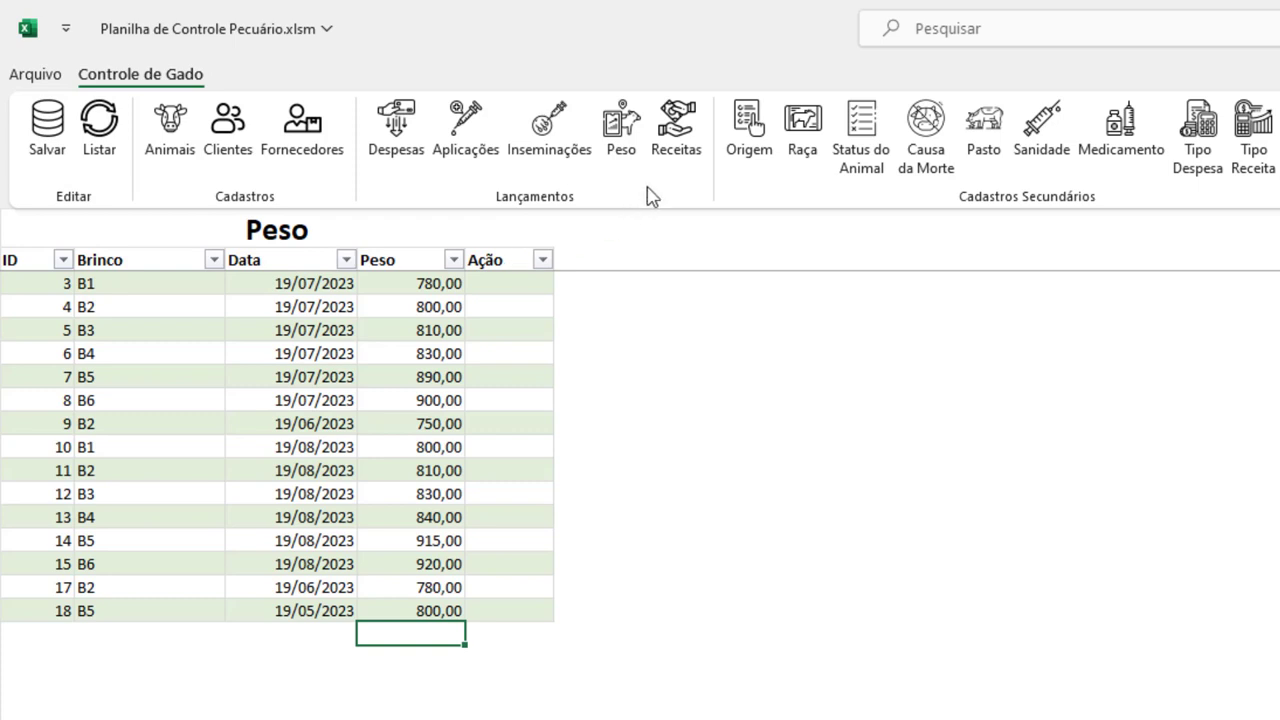
- Start a new Receitas VENDA dated 21/07/2023 for a customer, with order 7 and lot 7
{"action": "left_click", "coordinate": [672, 140]}
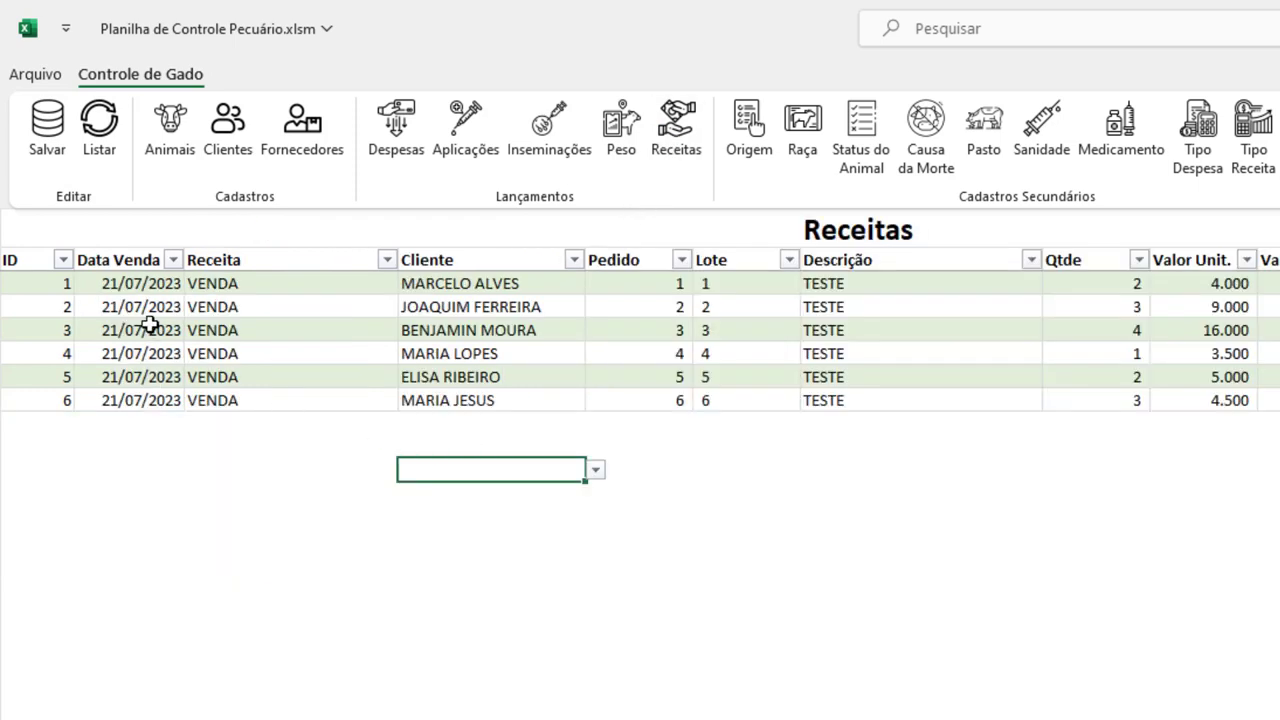
{"action": "left_click", "coordinate": [138, 416]}
{"action": "type", "text": "21/7"}
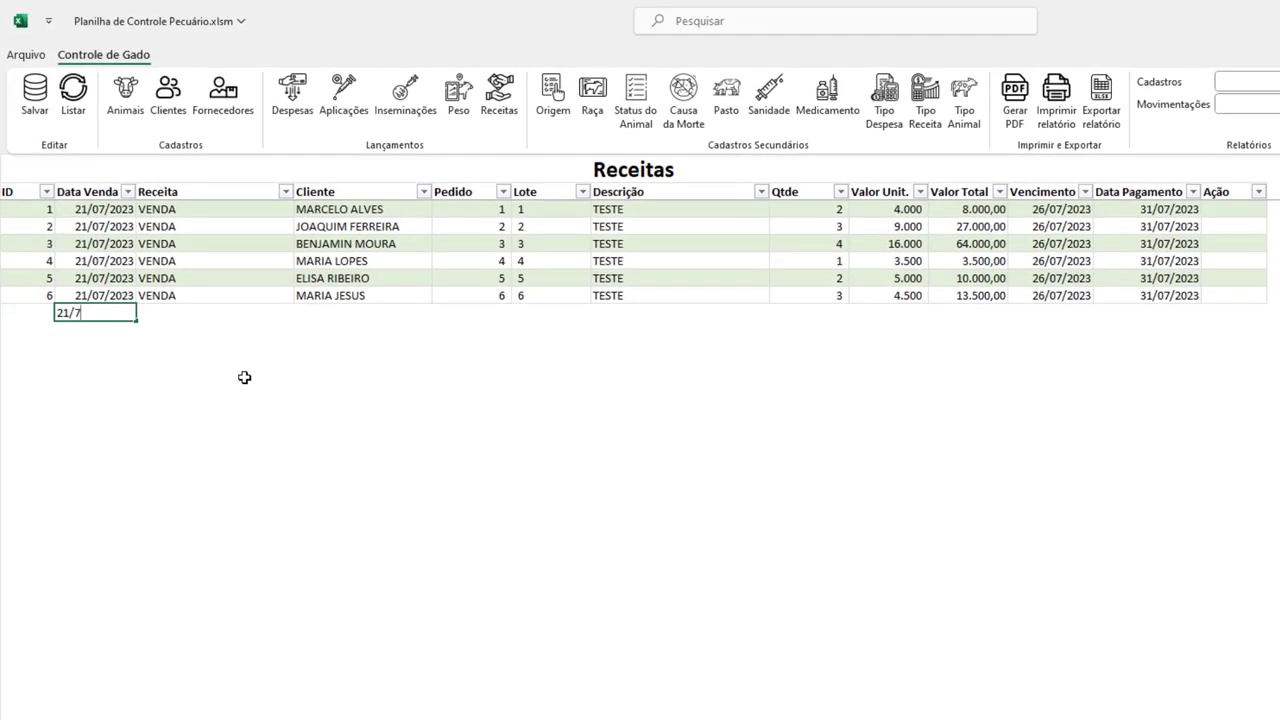
{"action": "key", "text": "Tab"}
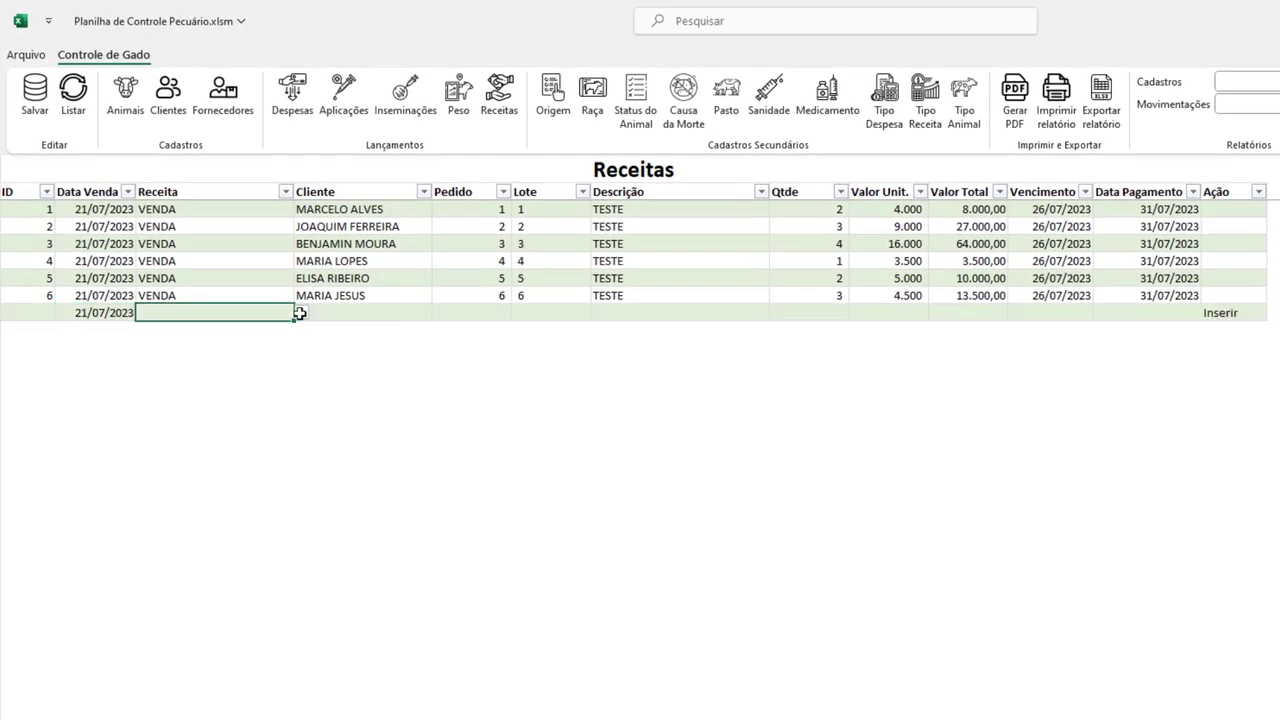
{"action": "left_click", "coordinate": [301, 312]}
{"action": "left_click", "coordinate": [233, 330]}
{"action": "left_click", "coordinate": [428, 311]}
{"action": "left_click", "coordinate": [439, 313]}
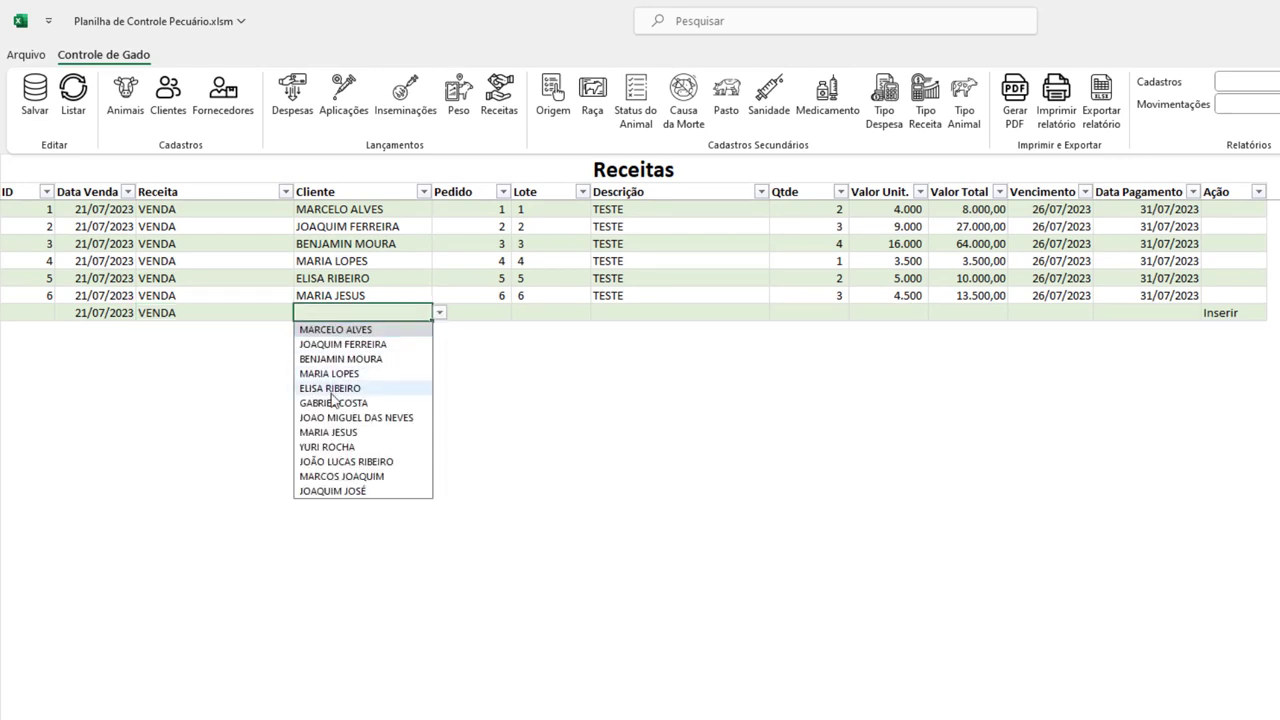
{"action": "left_click", "coordinate": [337, 388]}
{"action": "left_click", "coordinate": [483, 308]}
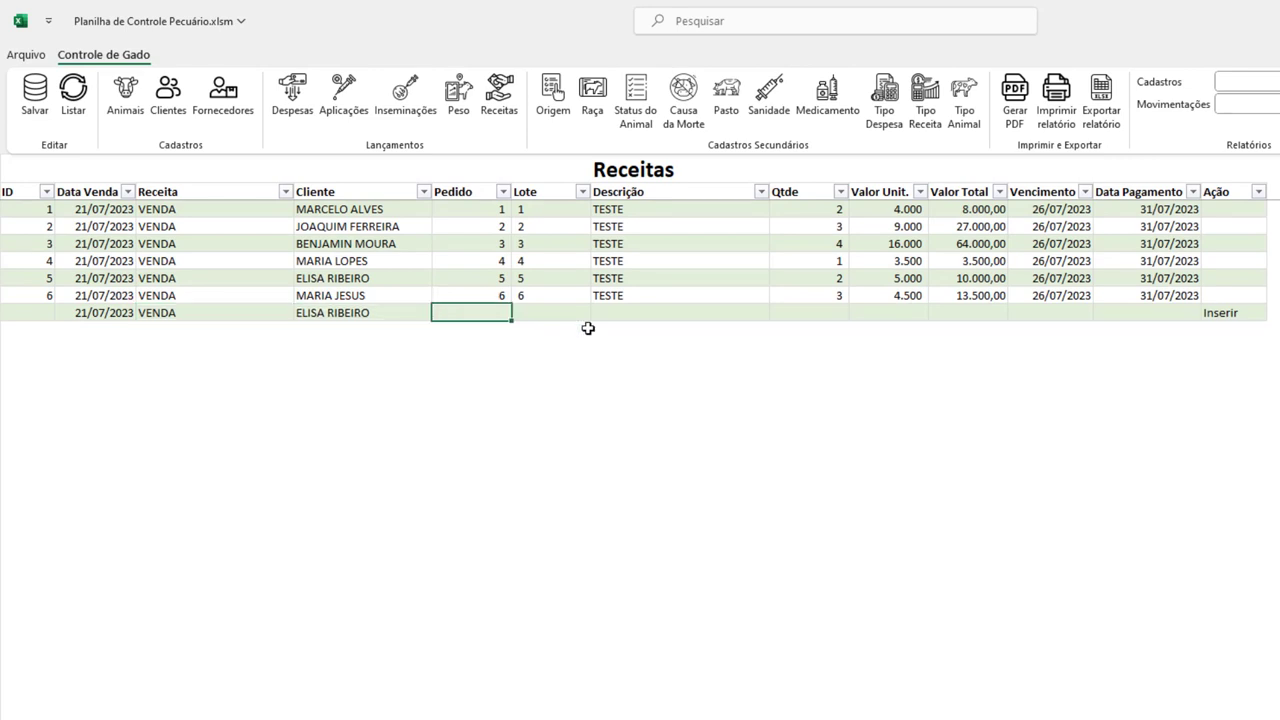
{"action": "type", "text": "7"}
{"action": "key", "text": "Tab"}
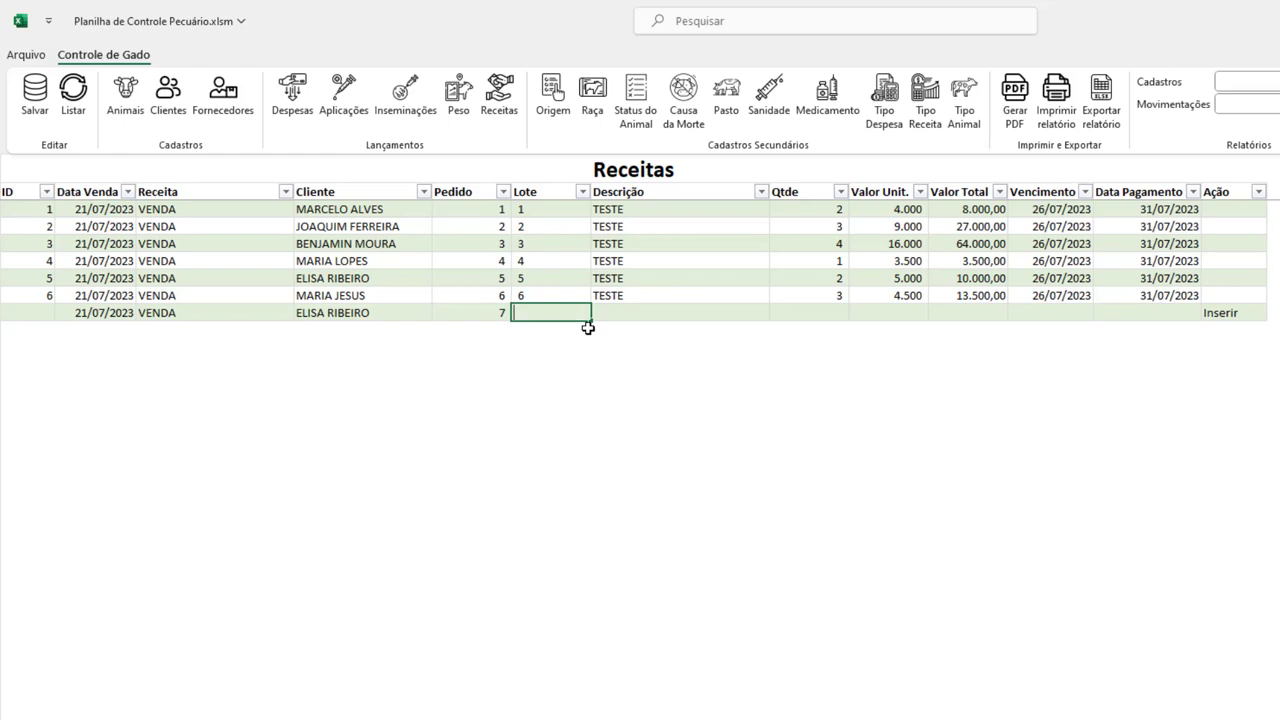
{"action": "type", "text": "7"}
{"action": "key", "text": "Tab"}
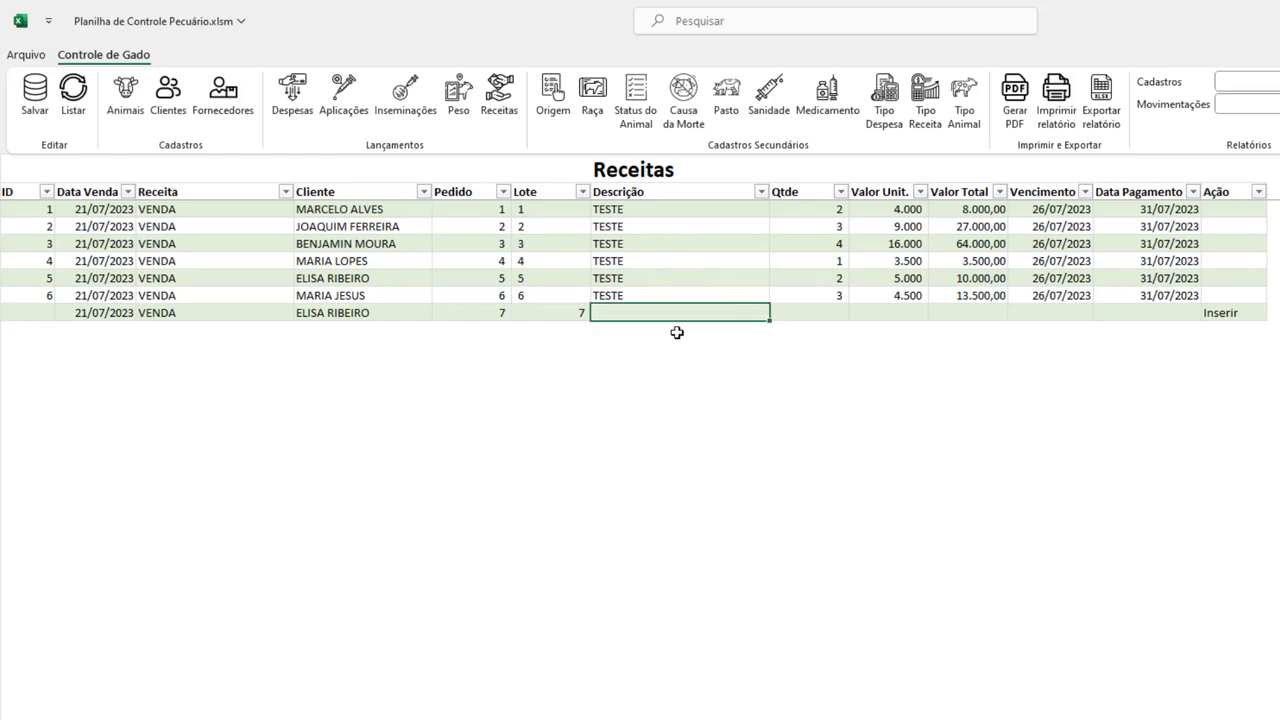
- Enter quantity 1, unit value 500 and due date 03/08/2023 for the sale
{"action": "left_click", "coordinate": [824, 312]}
{"action": "type", "text": "1"}
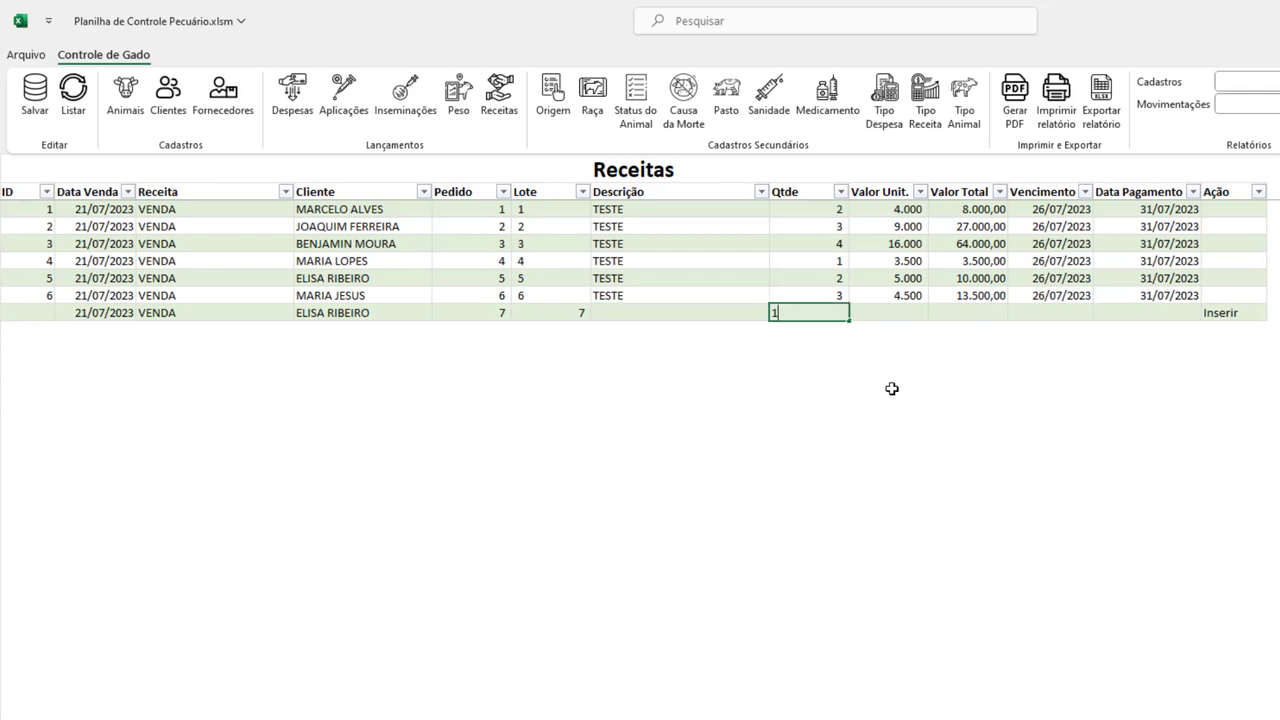
{"action": "key", "text": "Tab"}
{"action": "type", "text": "500"}
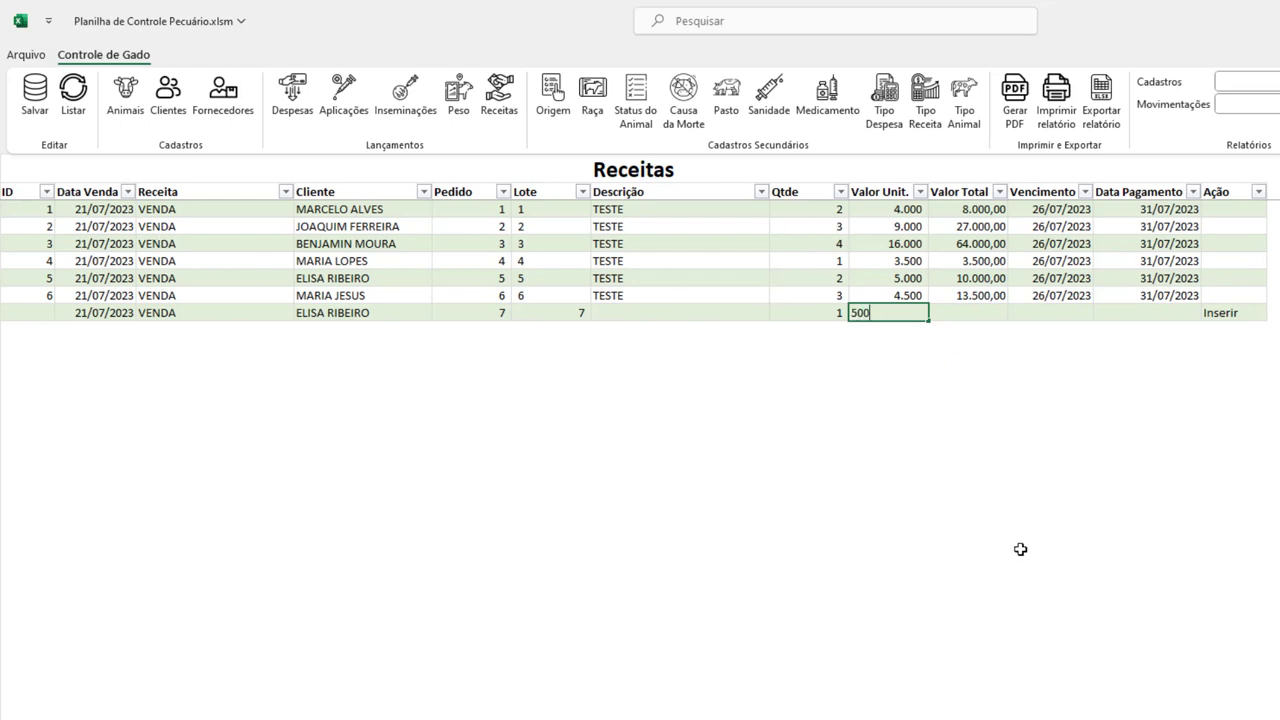
{"action": "key", "text": "Tab"}
{"action": "key", "text": "Tab"}
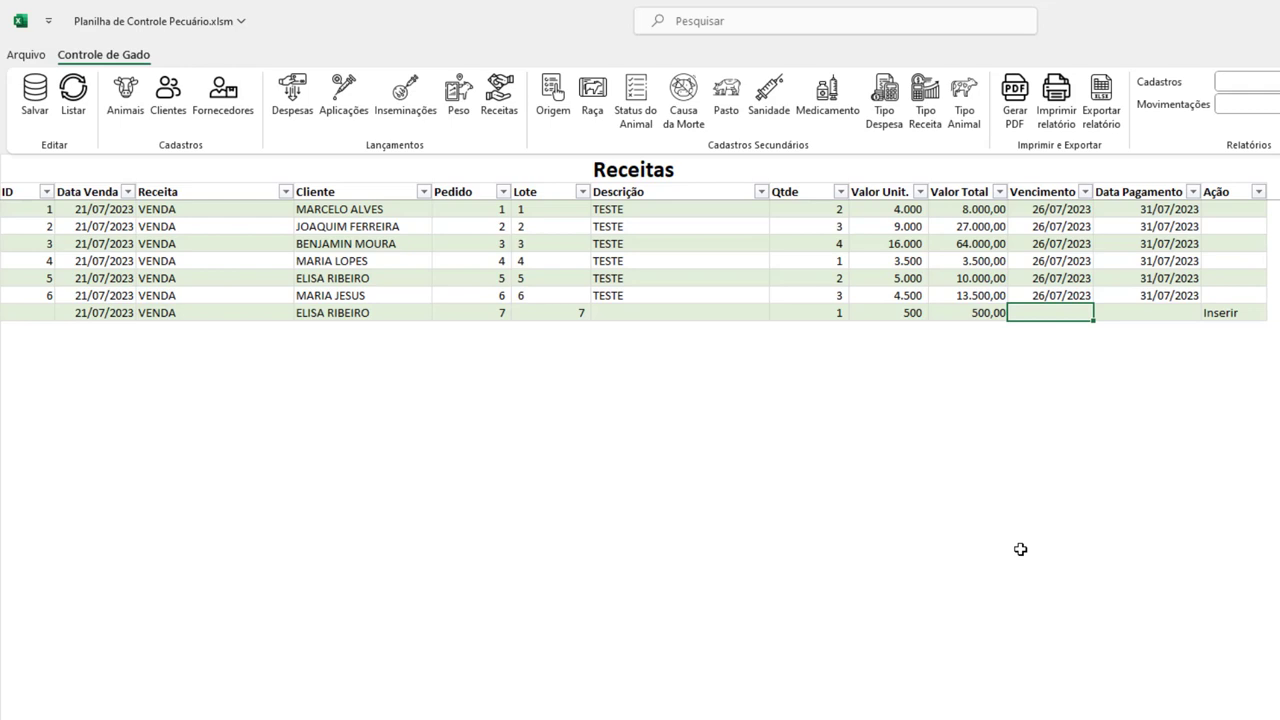
{"action": "type", "text": "3/8"}
{"action": "key", "text": "Tab"}
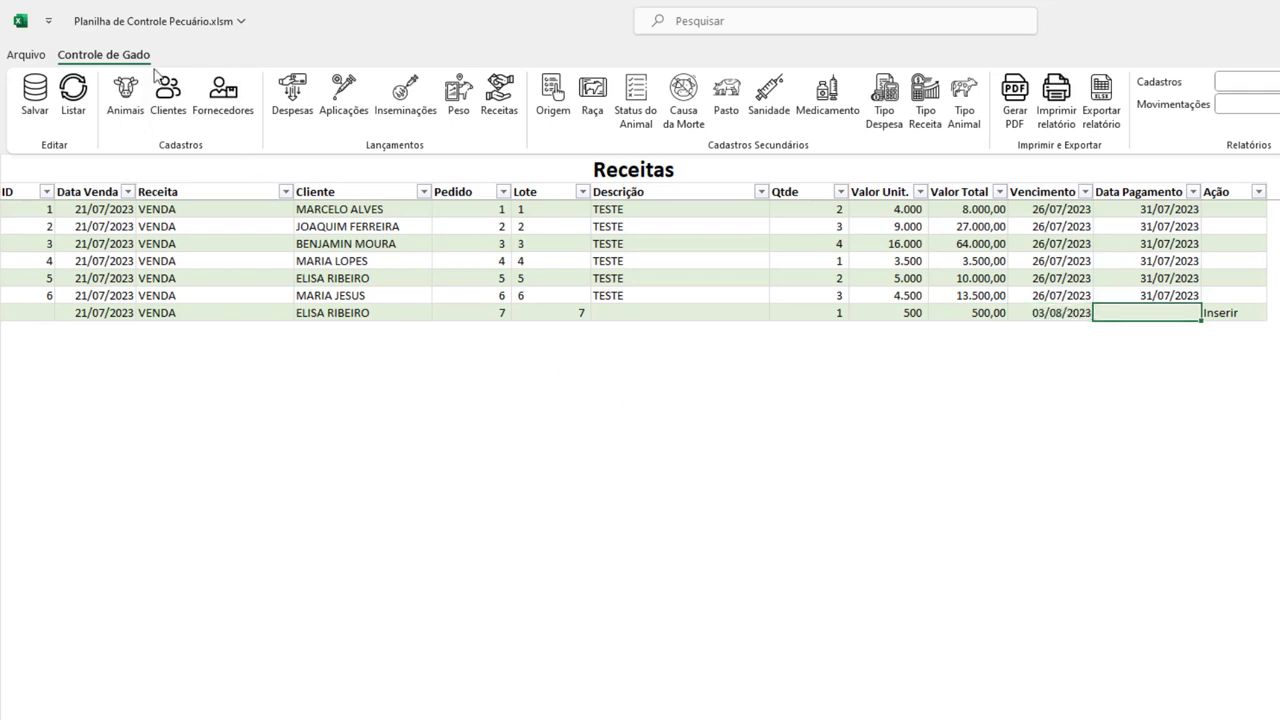
- Insert the sale as Receitas ID 9, then display the Animais report from Cadastros
{"action": "left_click", "coordinate": [1252, 311]}
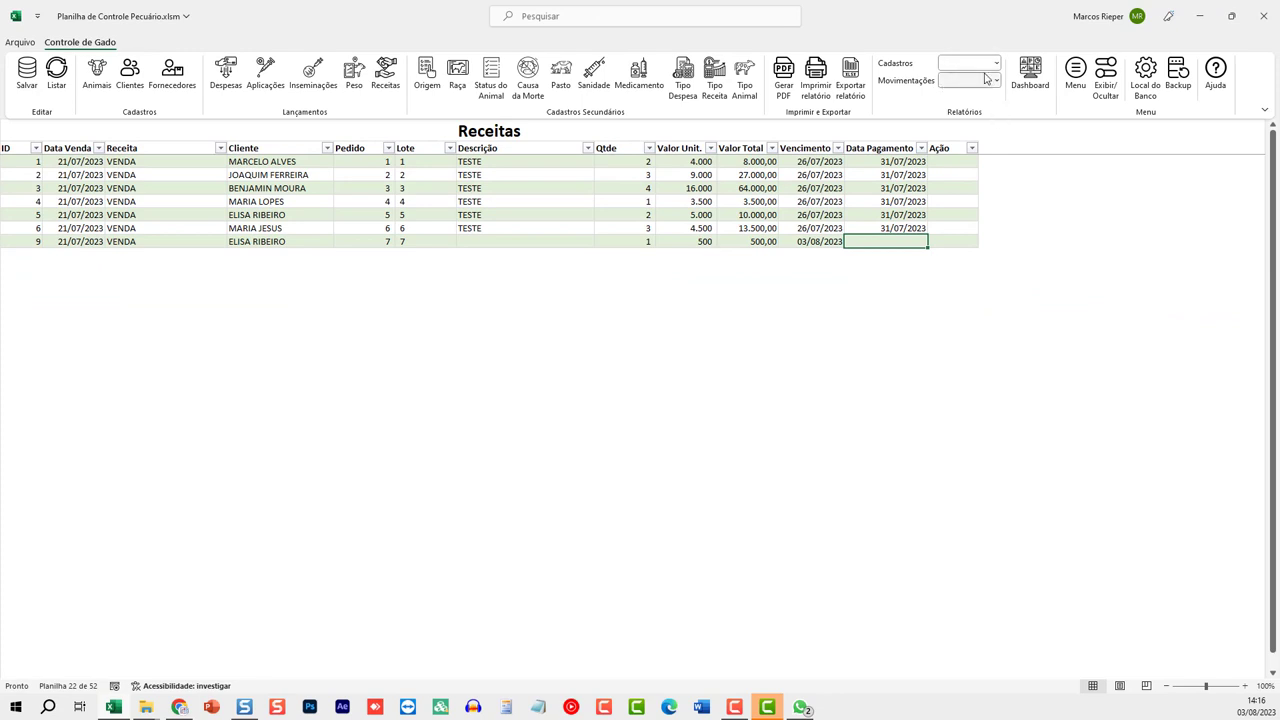
{"action": "left_click", "coordinate": [970, 63]}
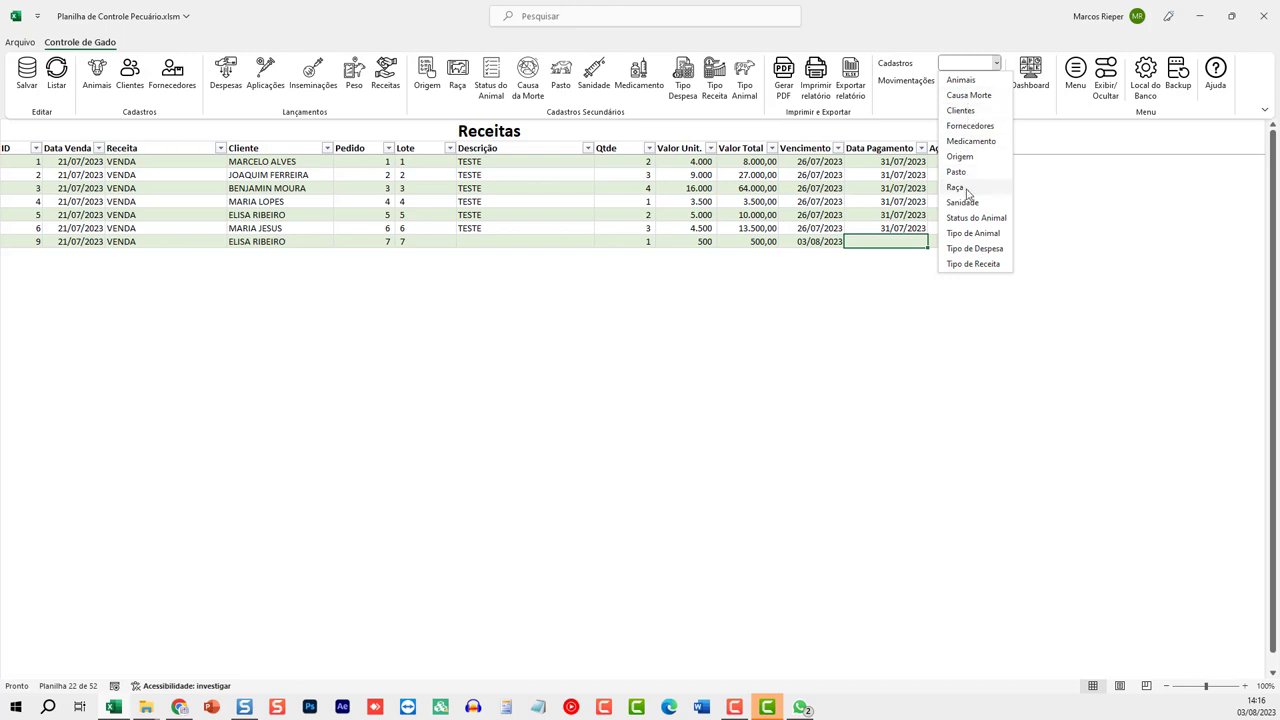
{"action": "left_click", "coordinate": [910, 80]}
{"action": "left_click", "coordinate": [965, 84]}
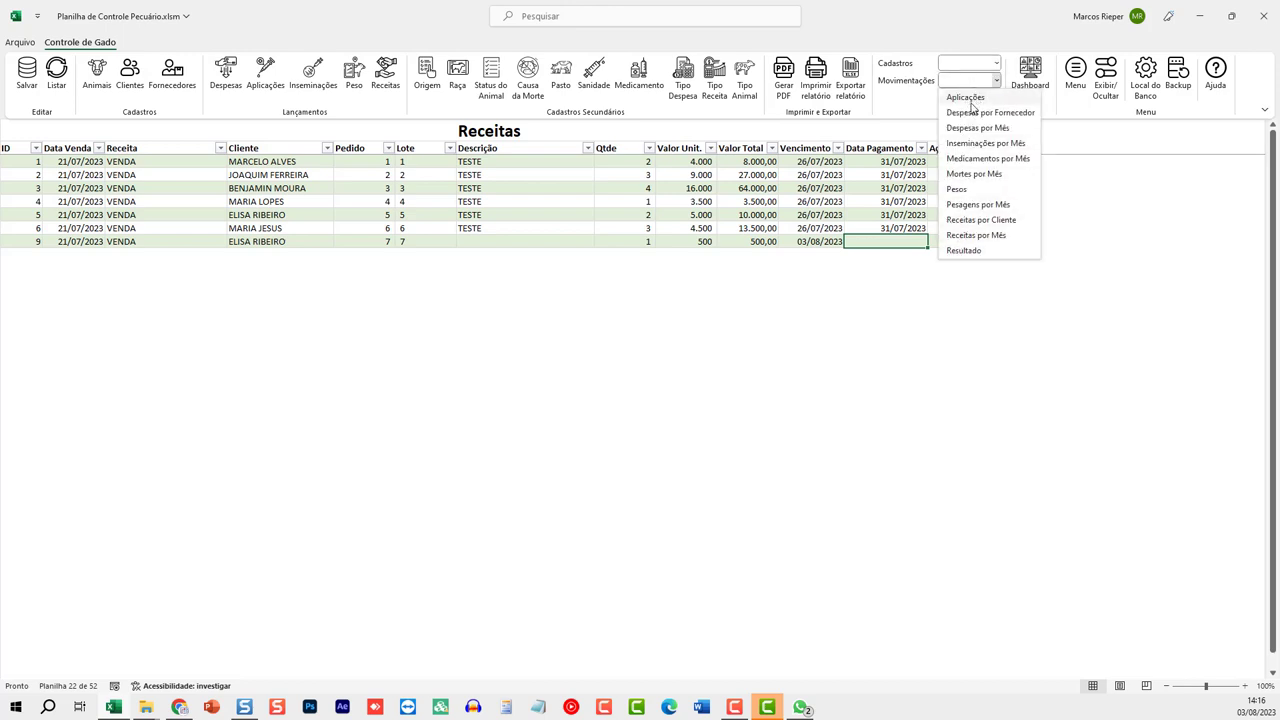
{"action": "left_click", "coordinate": [976, 68]}
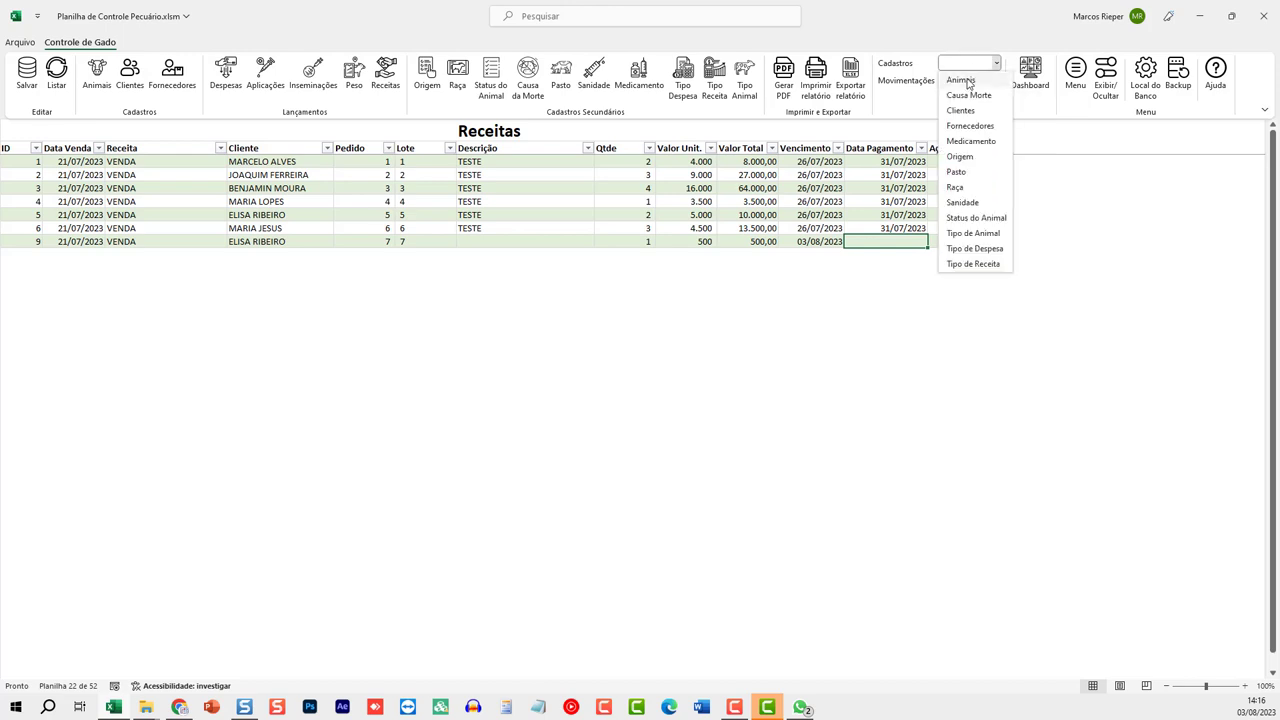
{"action": "left_click", "coordinate": [962, 80]}
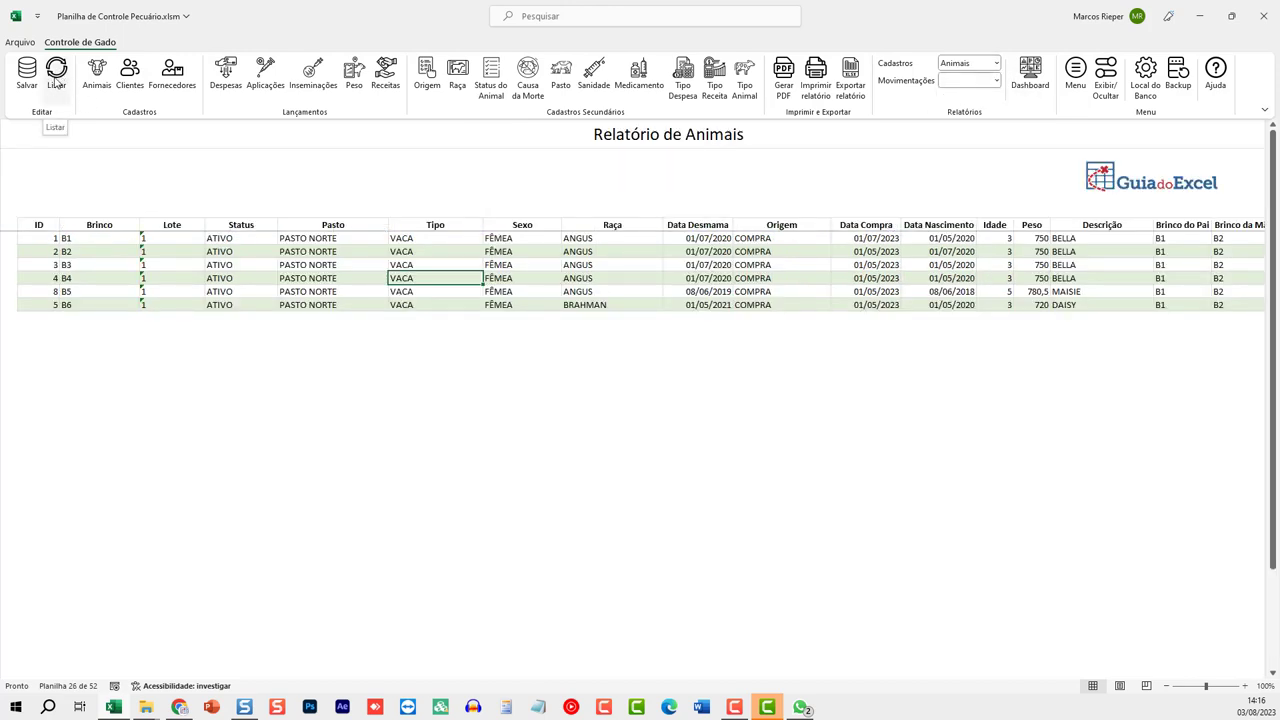
- List the animal records, glance at Causa Morte, then refresh Animais to show B1 through B9
{"action": "left_click", "coordinate": [57, 80]}
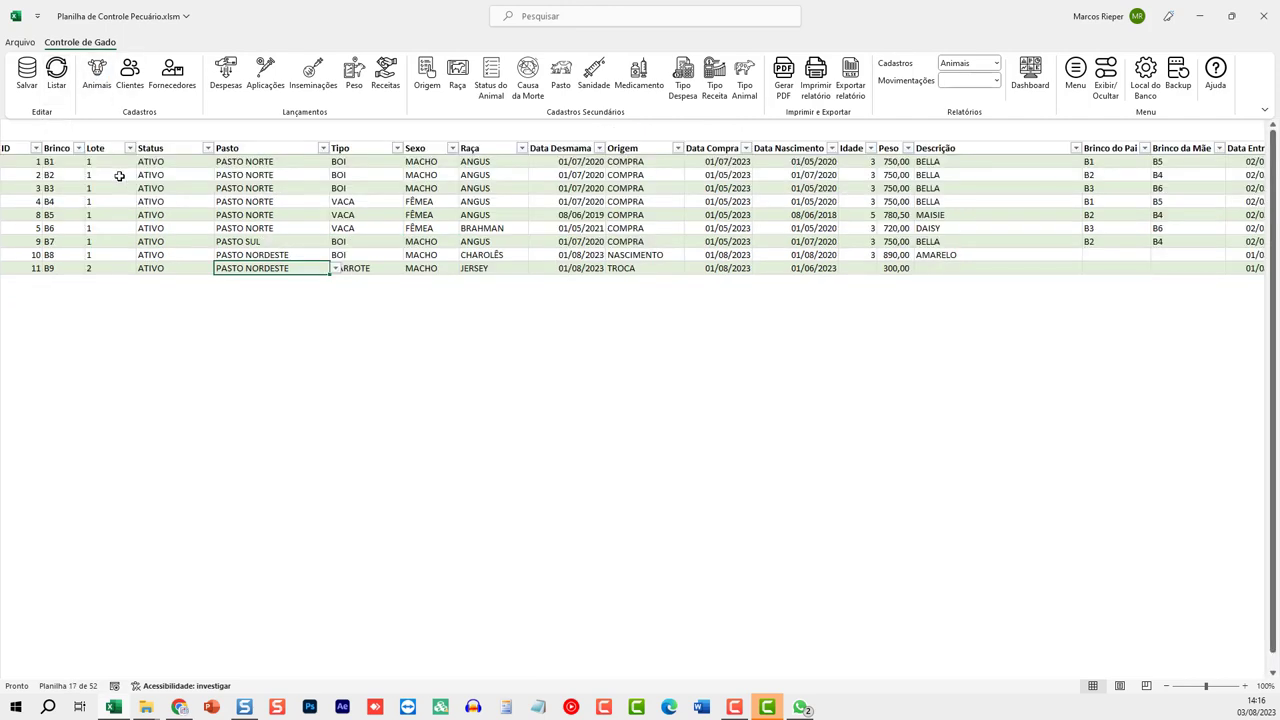
{"action": "left_click_drag", "start_coordinate": [105, 175], "coordinate": [600, 283]}
{"action": "key", "text": "Delete"}
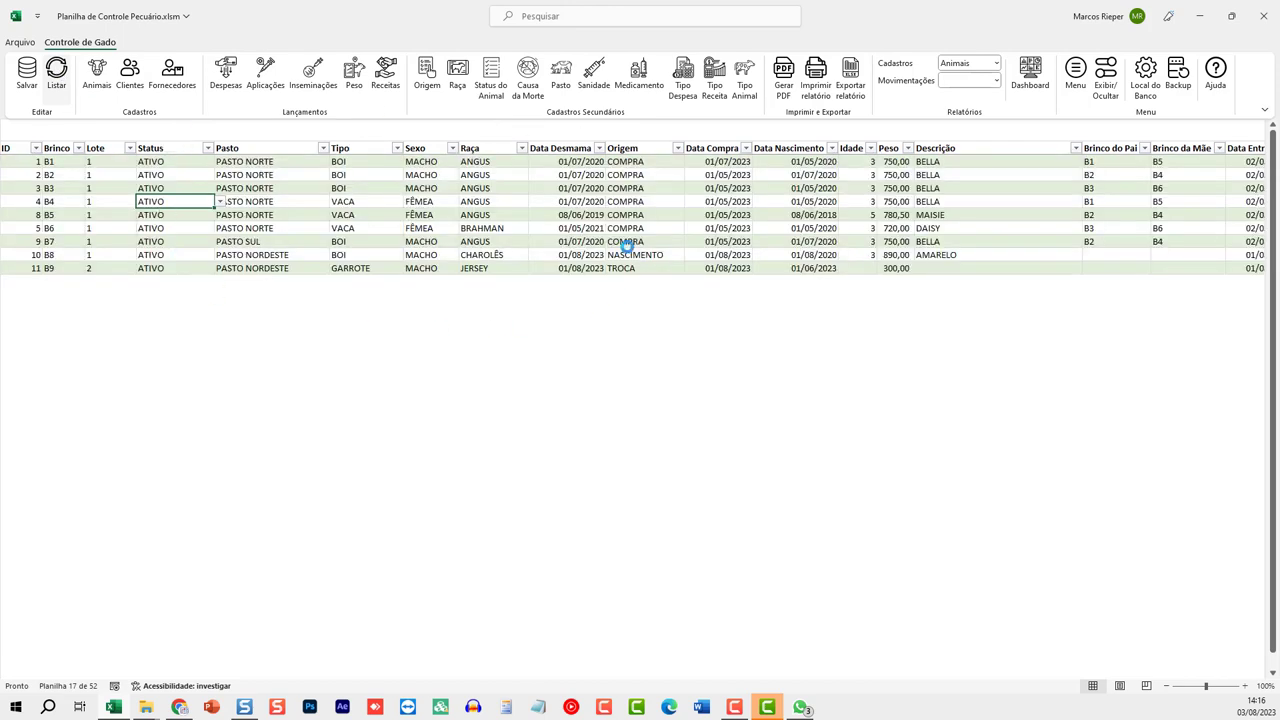
{"action": "left_click", "coordinate": [995, 63]}
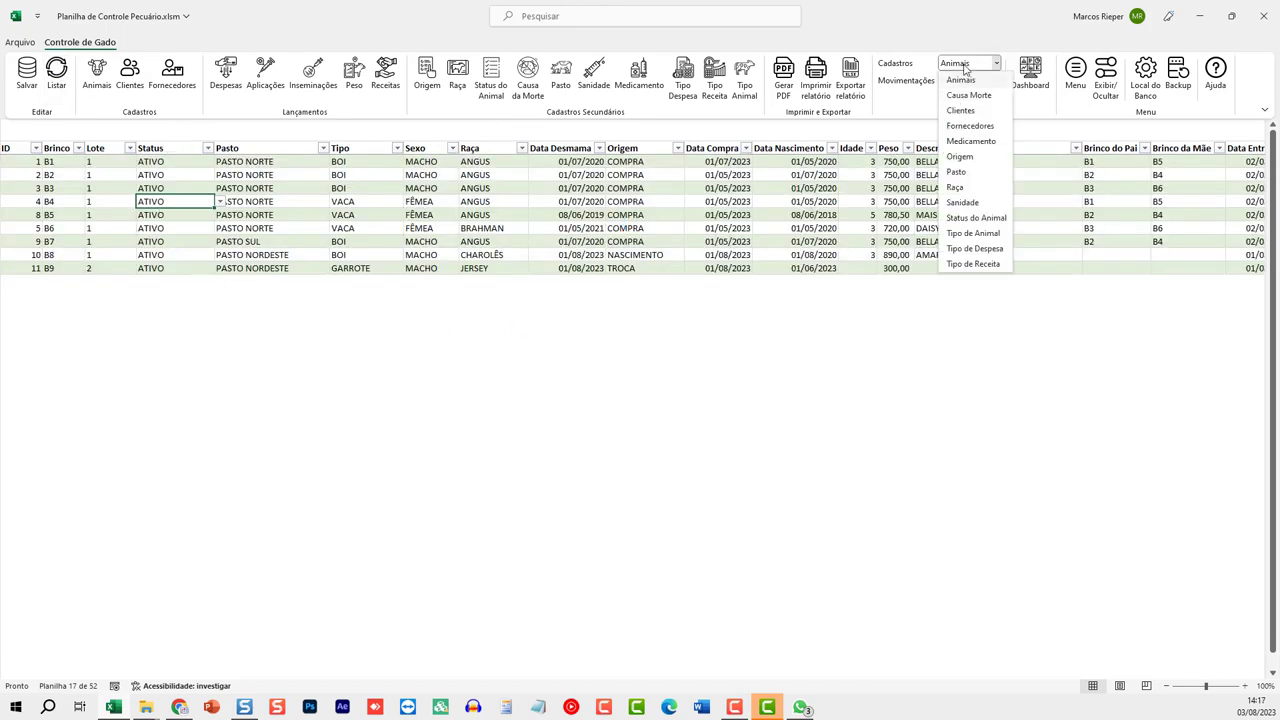
{"action": "left_click", "coordinate": [951, 92]}
{"action": "left_click", "coordinate": [995, 63]}
{"action": "left_click", "coordinate": [955, 76]}
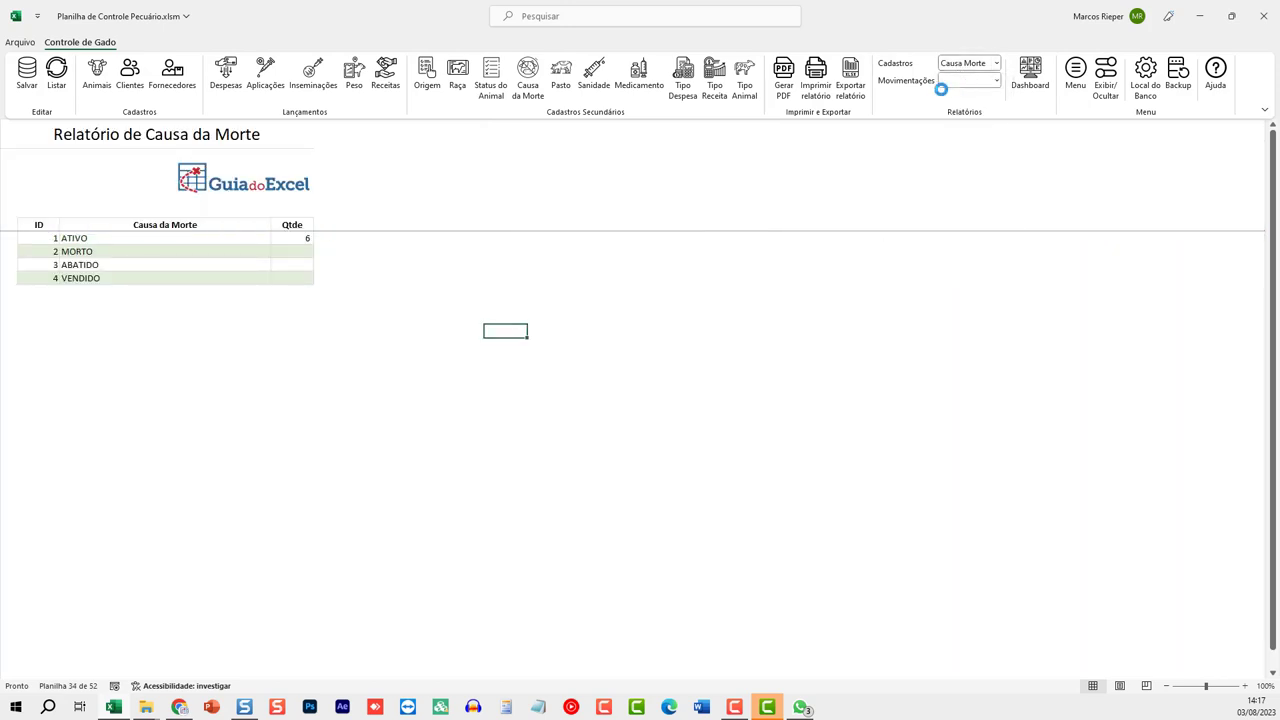
{"action": "left_click", "coordinate": [57, 70]}
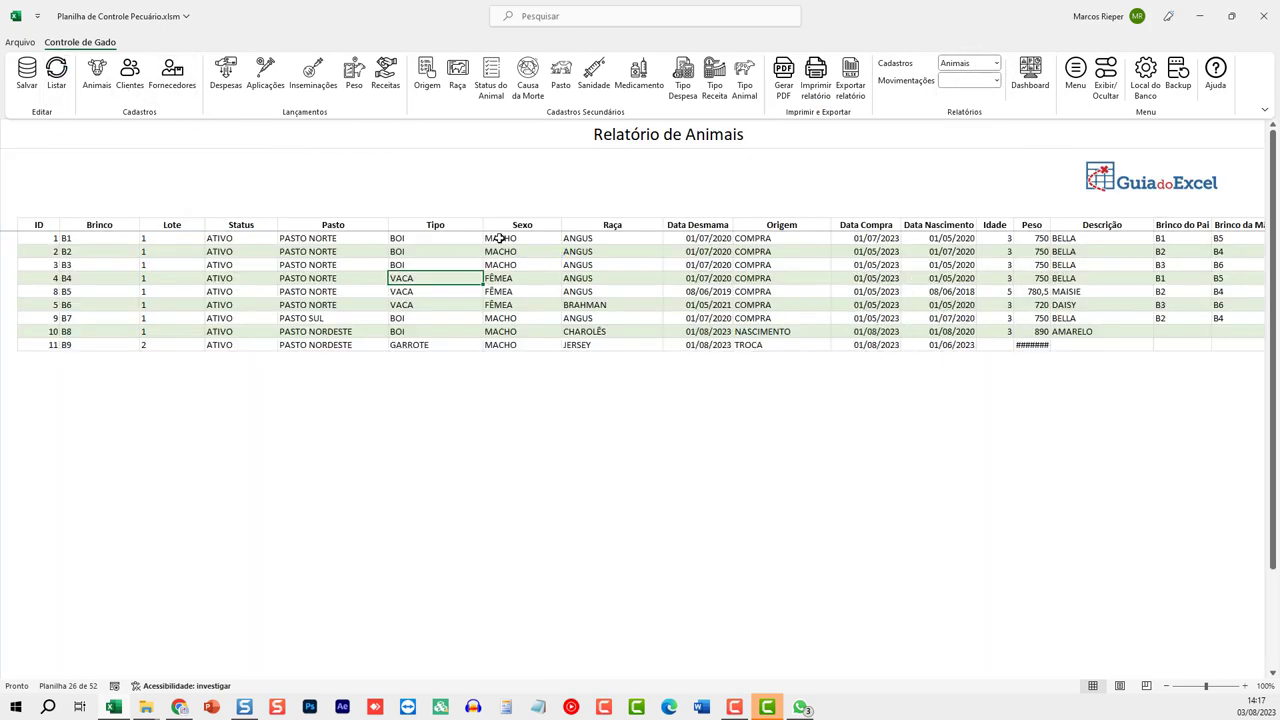
- Export the animals report as a PDF to Área de Trabalho and minimize Excel
{"action": "left_click", "coordinate": [799, 80]}
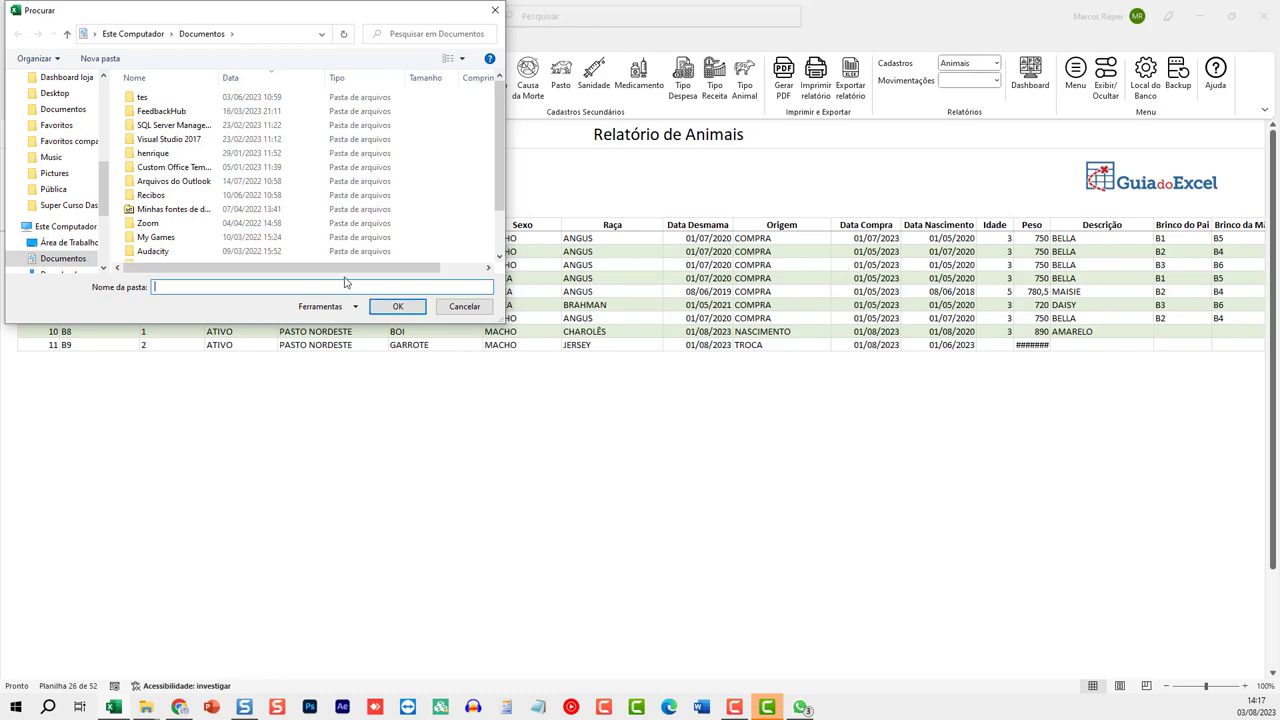
{"action": "scroll", "coordinate": [60, 160], "scroll_direction": "up", "scroll_amount": 10}
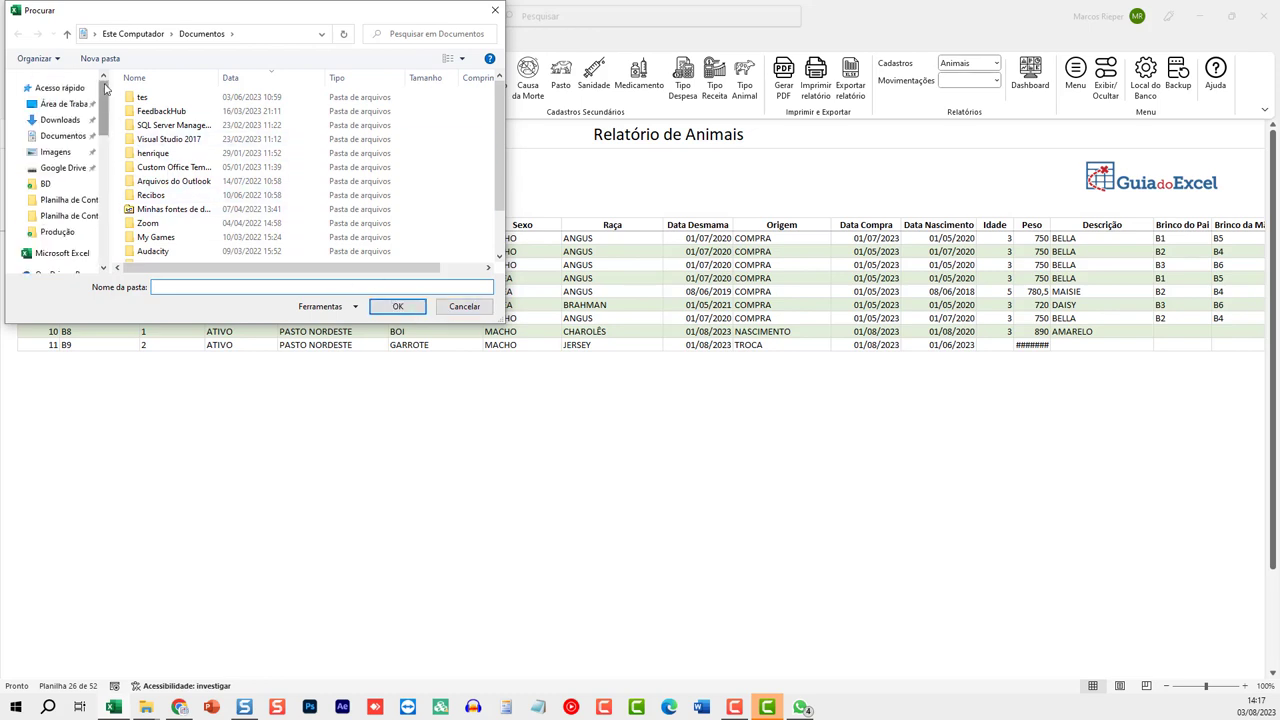
{"action": "left_click", "coordinate": [62, 104]}
{"action": "left_click", "coordinate": [397, 306]}
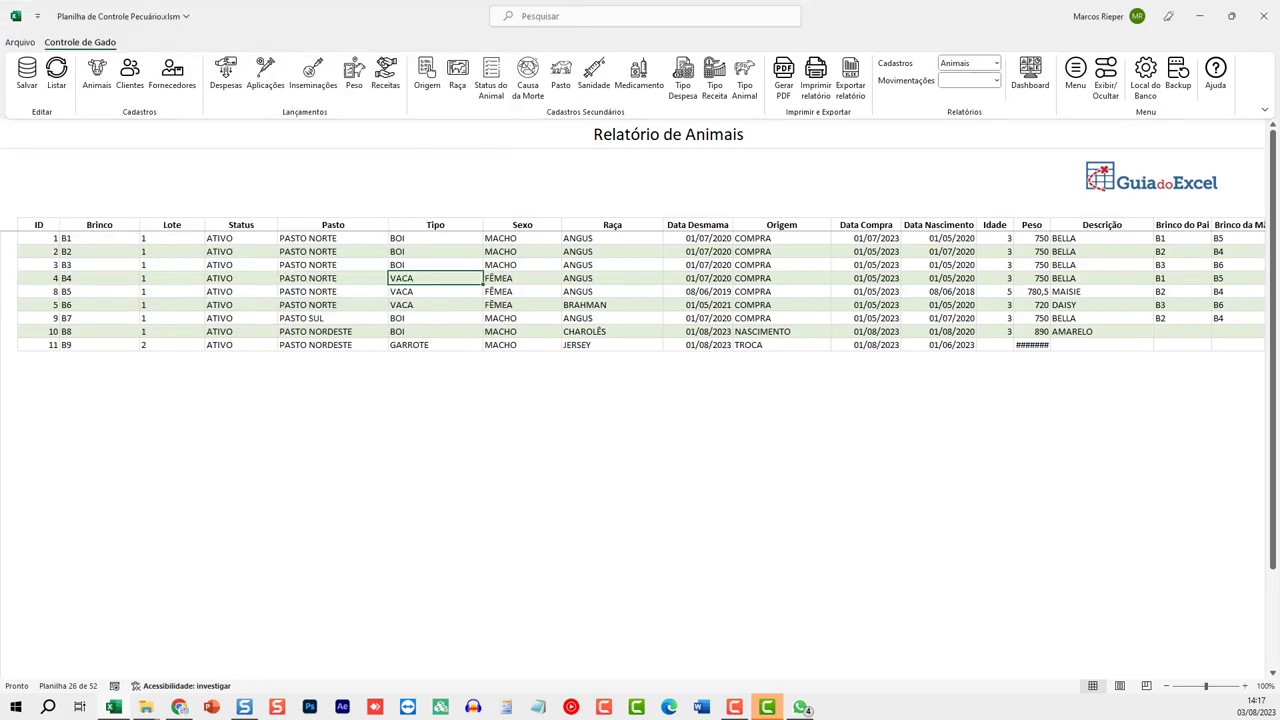
{"action": "left_click", "coordinate": [800, 318]}
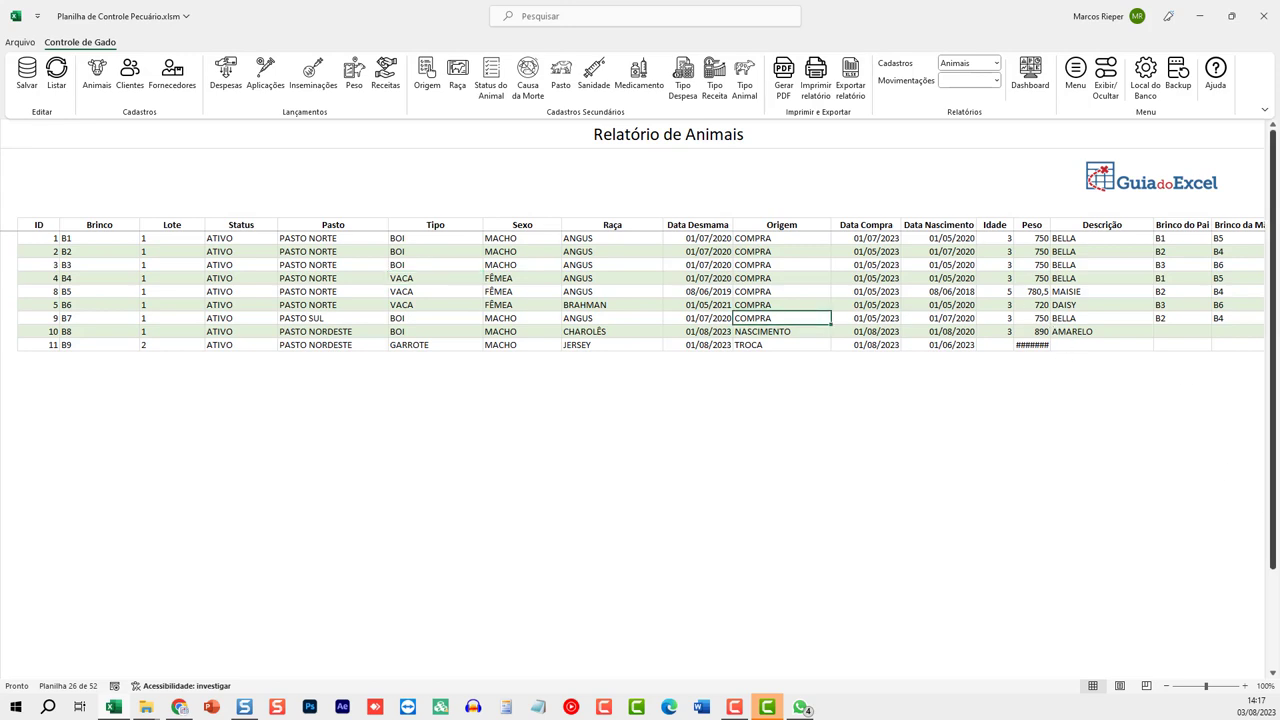
{"action": "left_click", "coordinate": [1196, 17]}
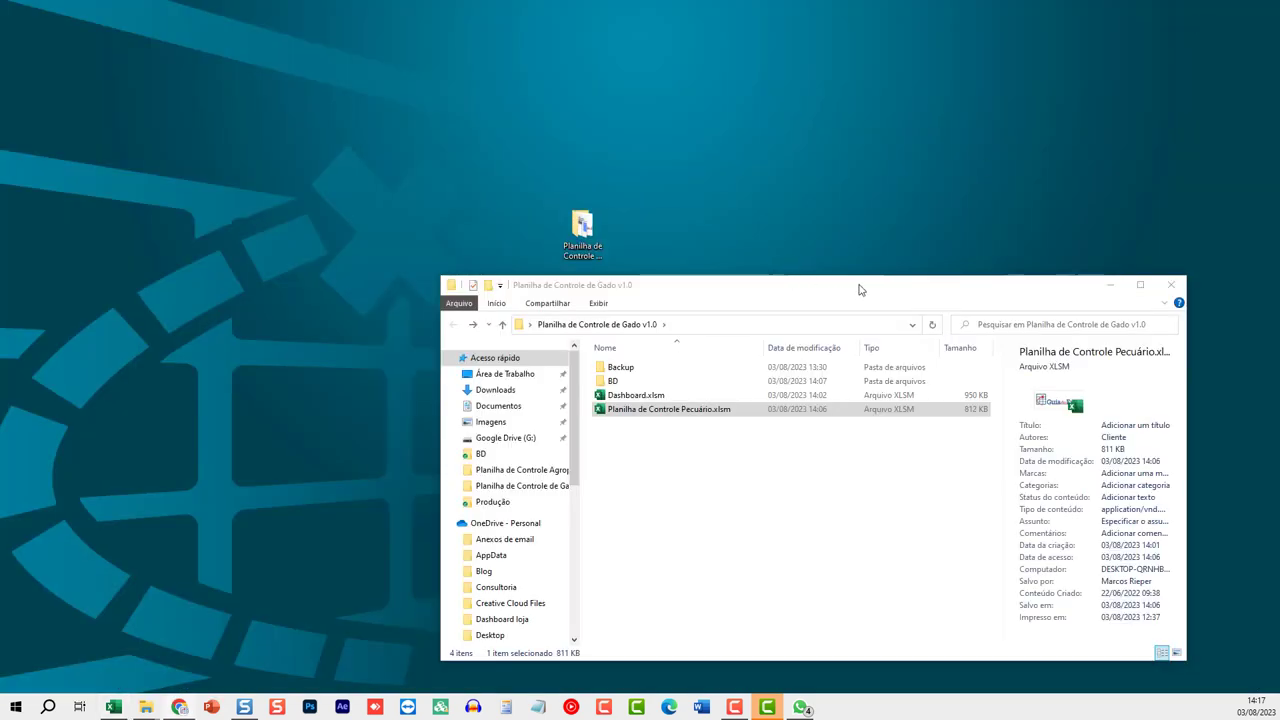
- Finish reviewing the animals report PDF in Foxit, close it, and return to the Excel workbook
{"action": "left_click", "coordinate": [1118, 289]}
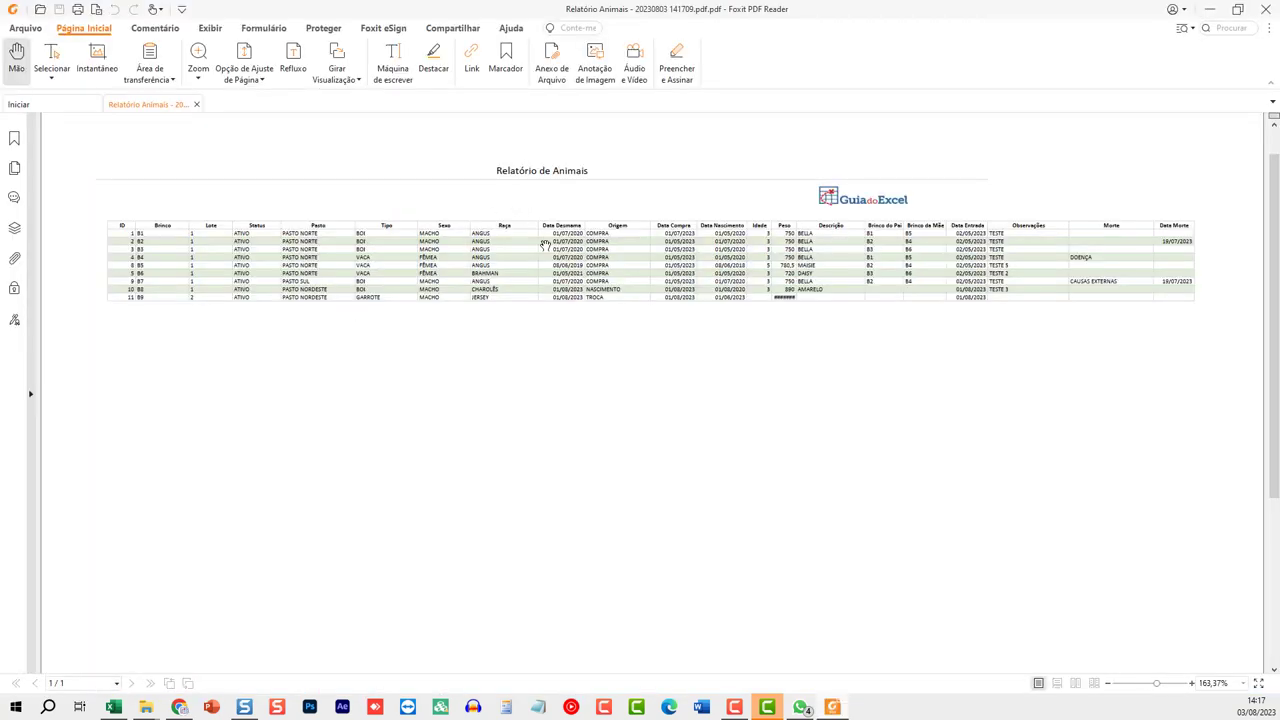
{"action": "left_click", "coordinate": [1265, 9]}
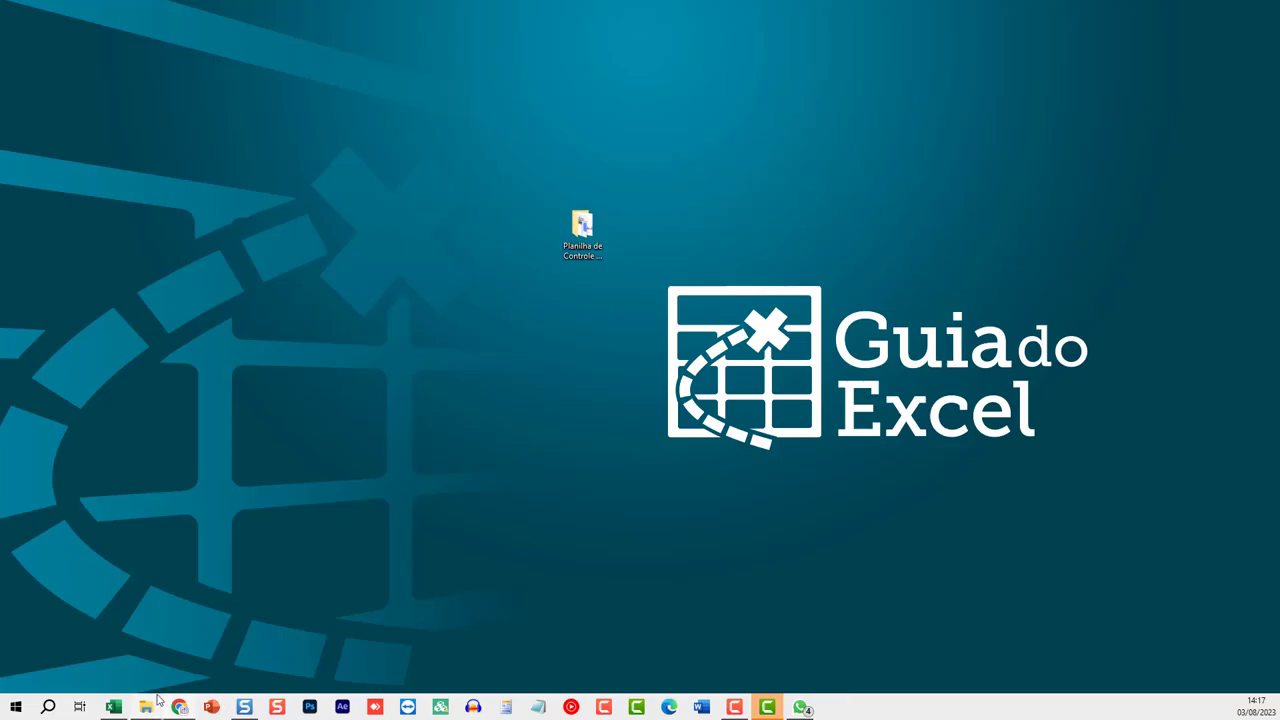
{"action": "left_click", "coordinate": [114, 708]}
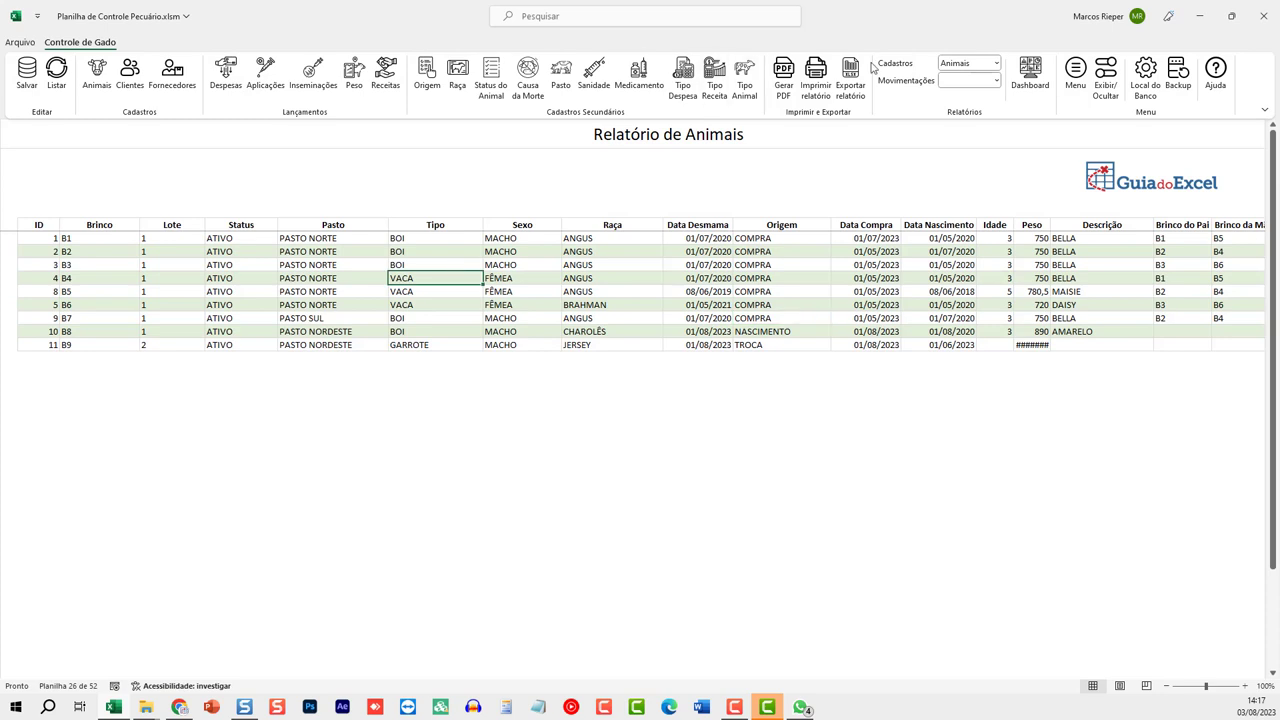
{"action": "left_click", "coordinate": [996, 63]}
{"action": "left_click", "coordinate": [968, 126]}
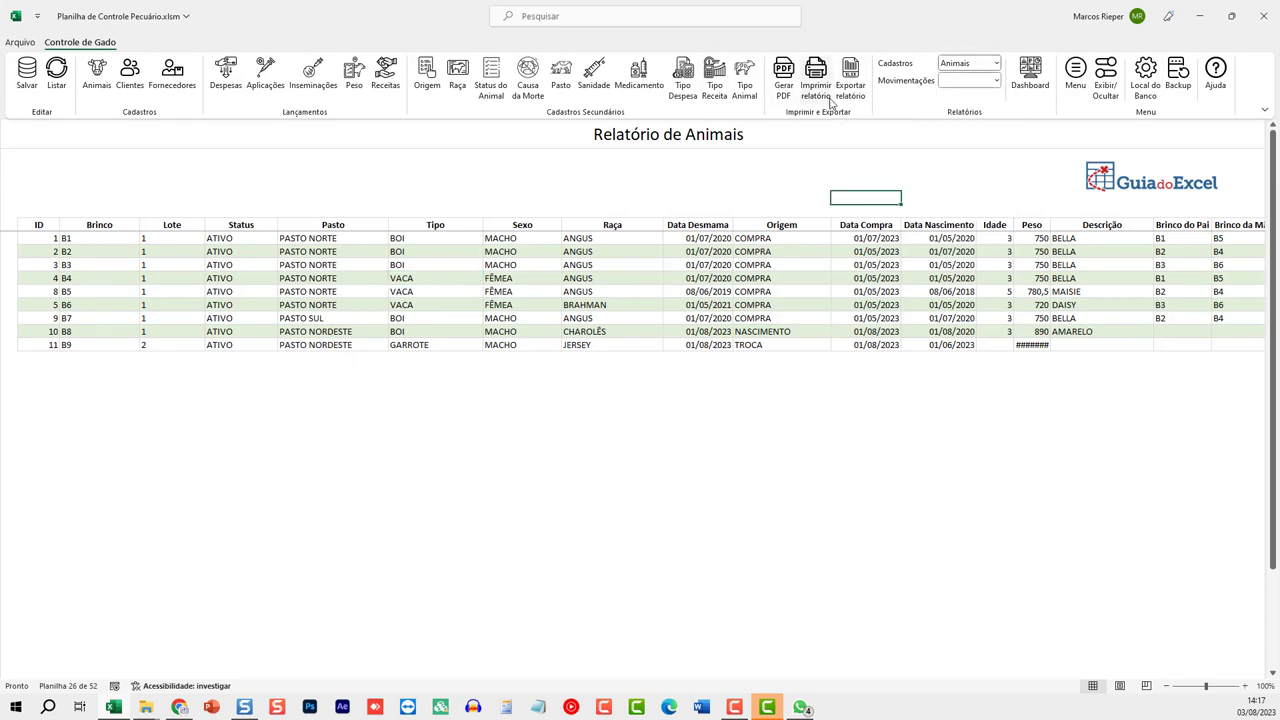
{"action": "left_click", "coordinate": [850, 88]}
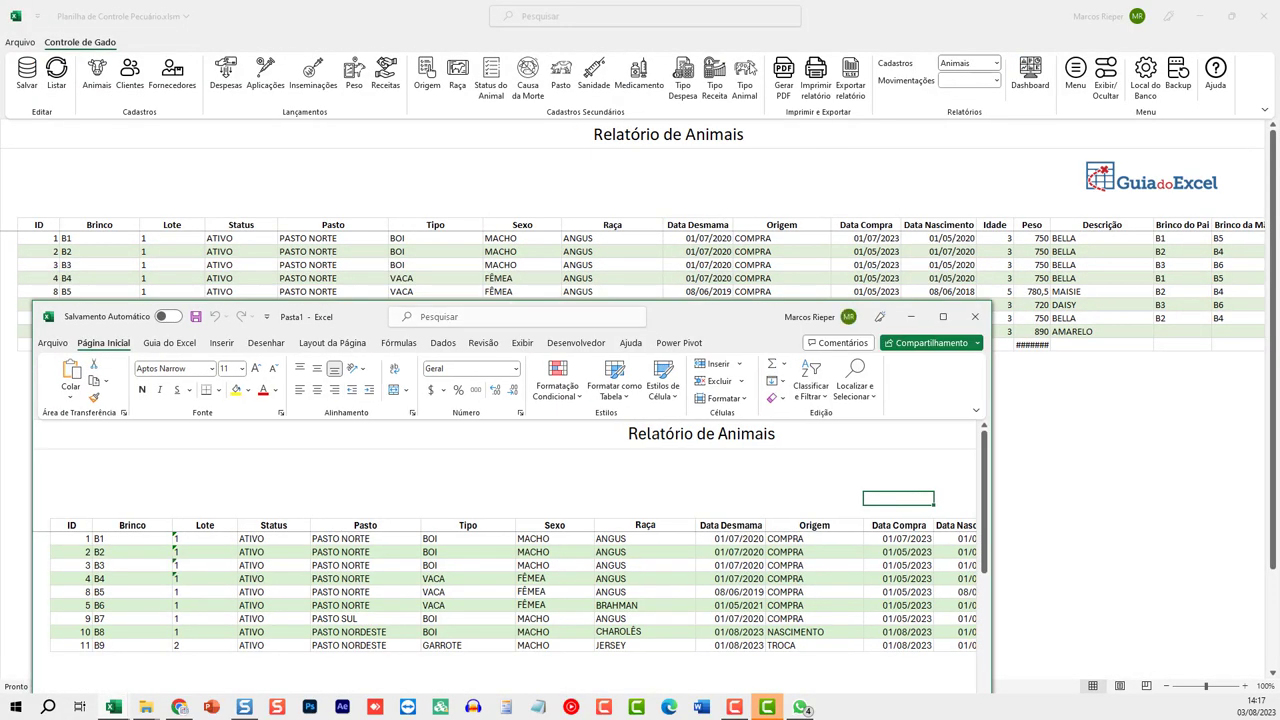
{"action": "double_click", "coordinate": [710, 318]}
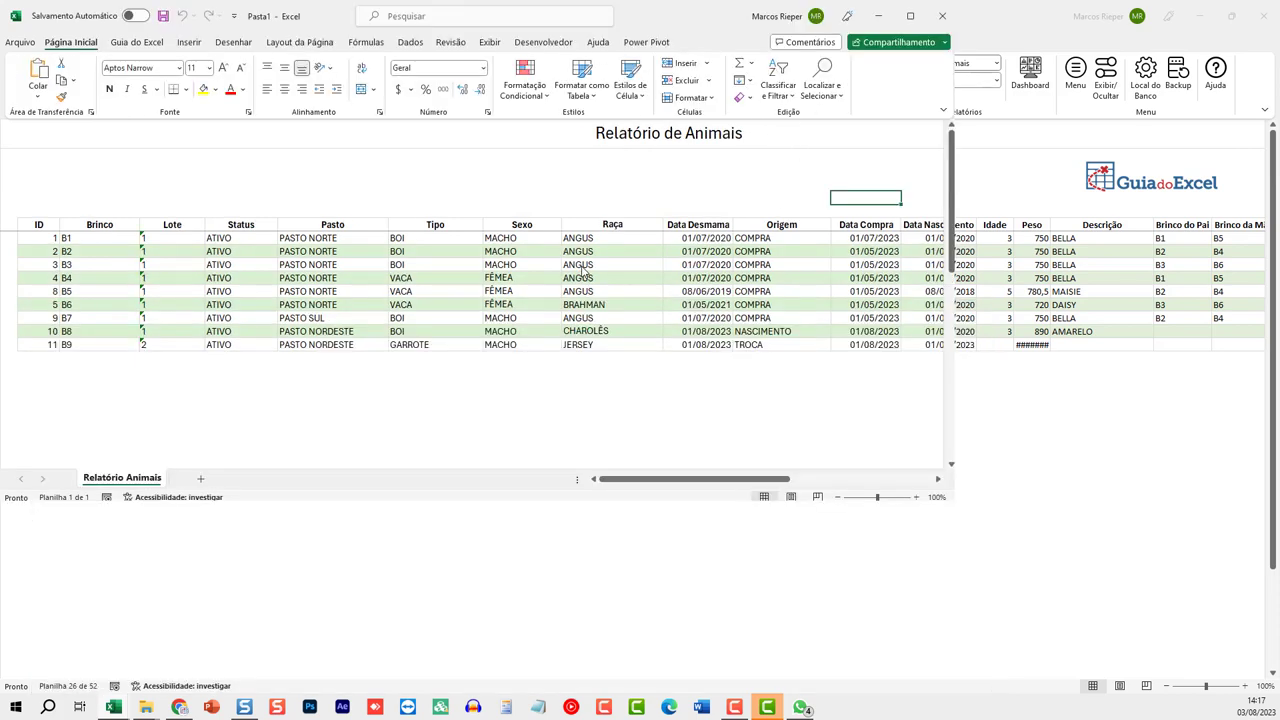
{"action": "left_click", "coordinate": [590, 265]}
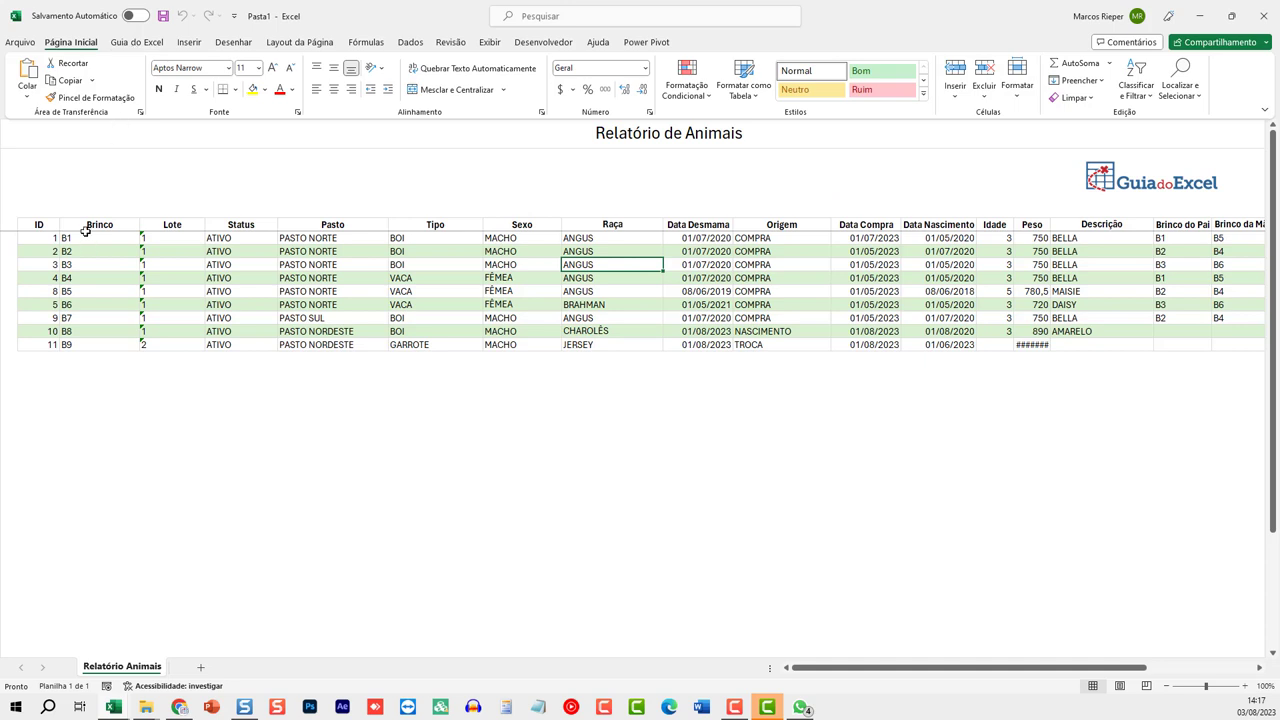
{"action": "left_click", "coordinate": [423, 377]}
{"action": "left_click", "coordinate": [423, 278]}
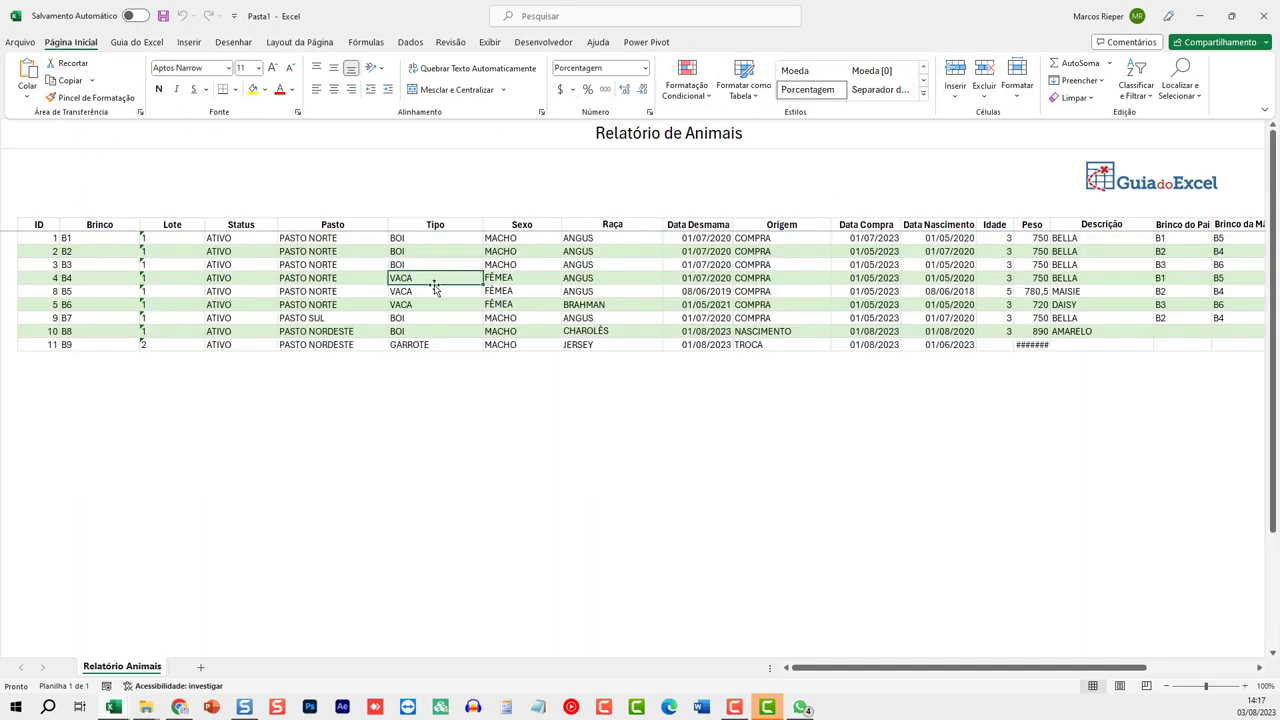
{"action": "left_click_drag", "start_coordinate": [434, 291], "coordinate": [493, 274]}
{"action": "left_click", "coordinate": [1264, 16]}
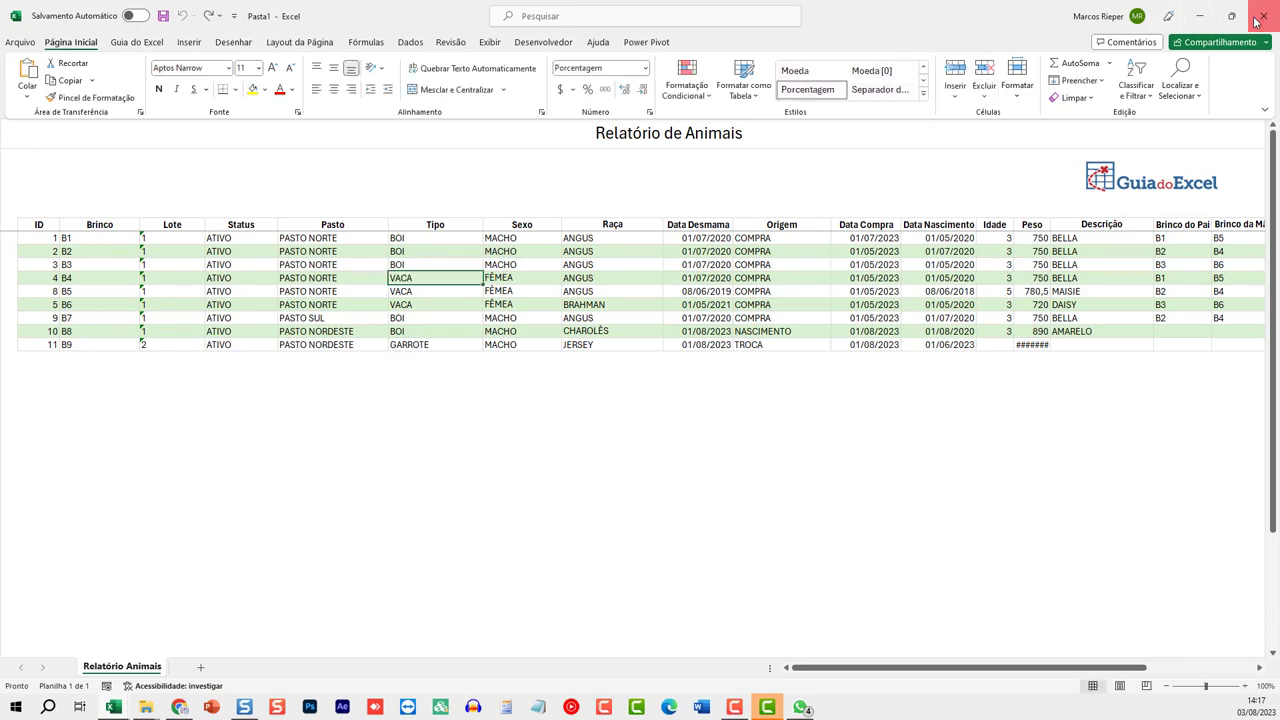
{"action": "left_click", "coordinate": [694, 427]}
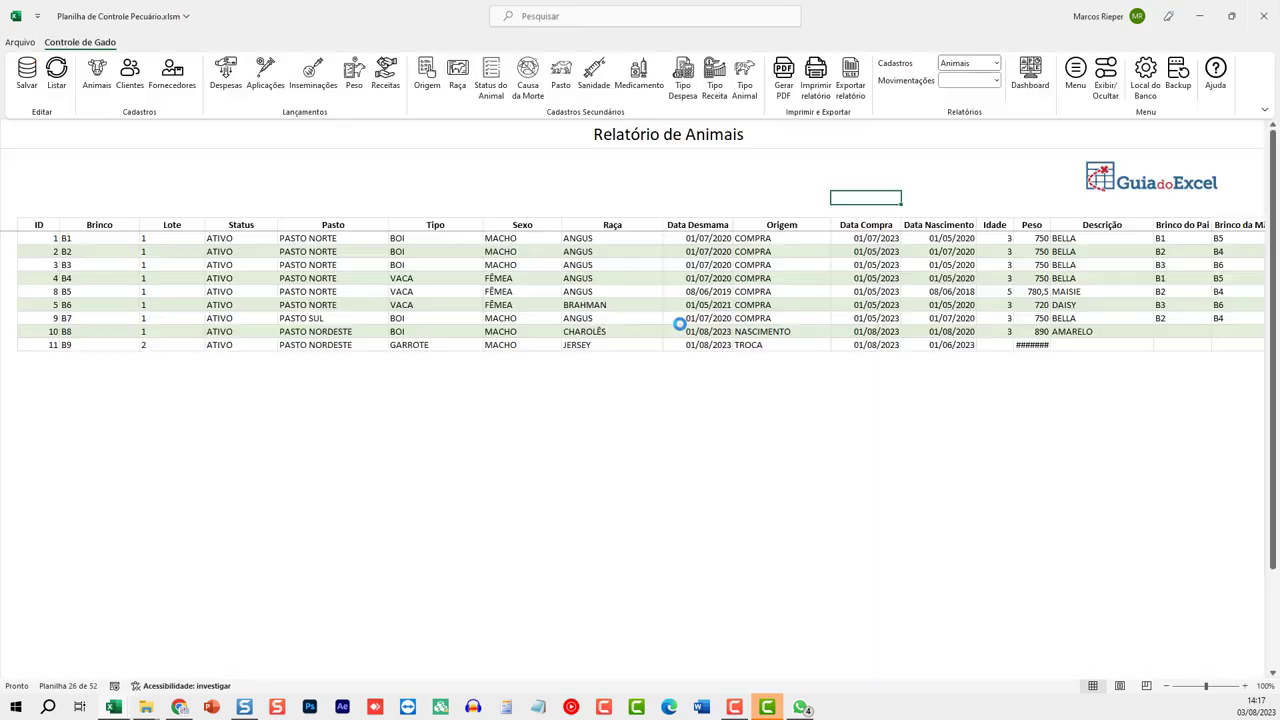
- Re-list the animals report, then switch to and list the Fornecedores report
{"action": "left_click", "coordinate": [726, 278]}
{"action": "left_click", "coordinate": [996, 63]}
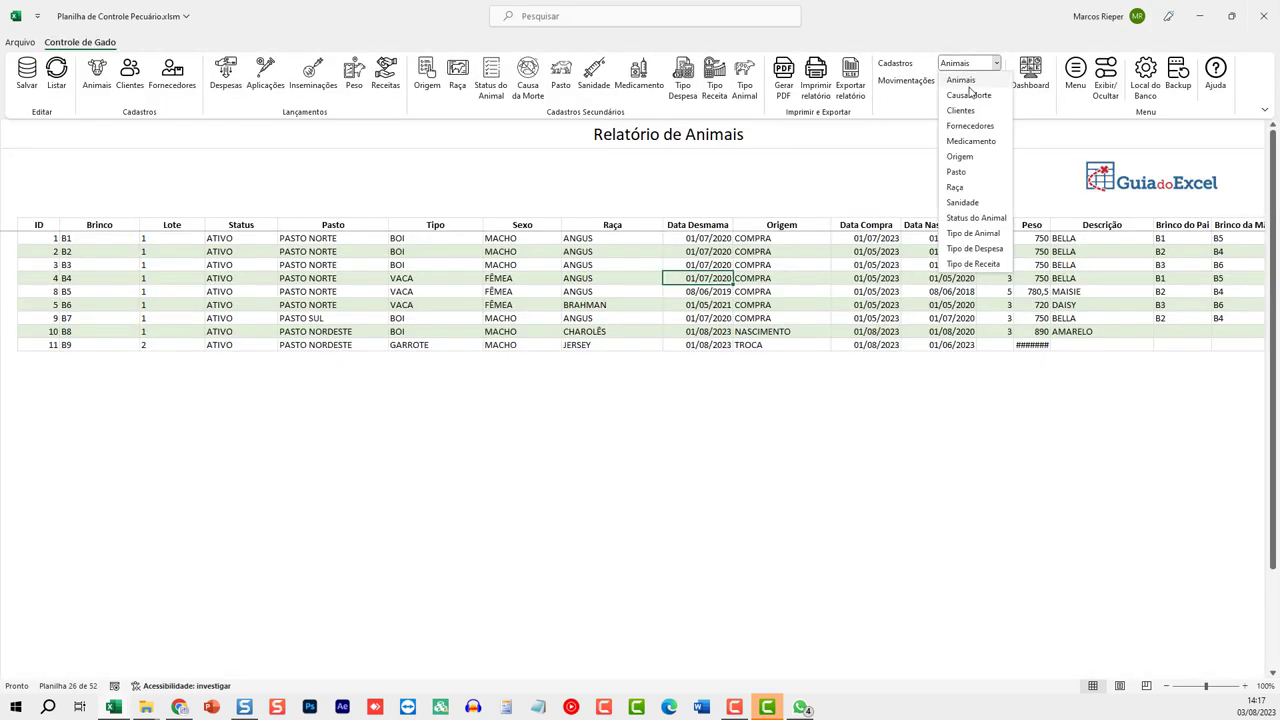
{"action": "left_click", "coordinate": [965, 91]}
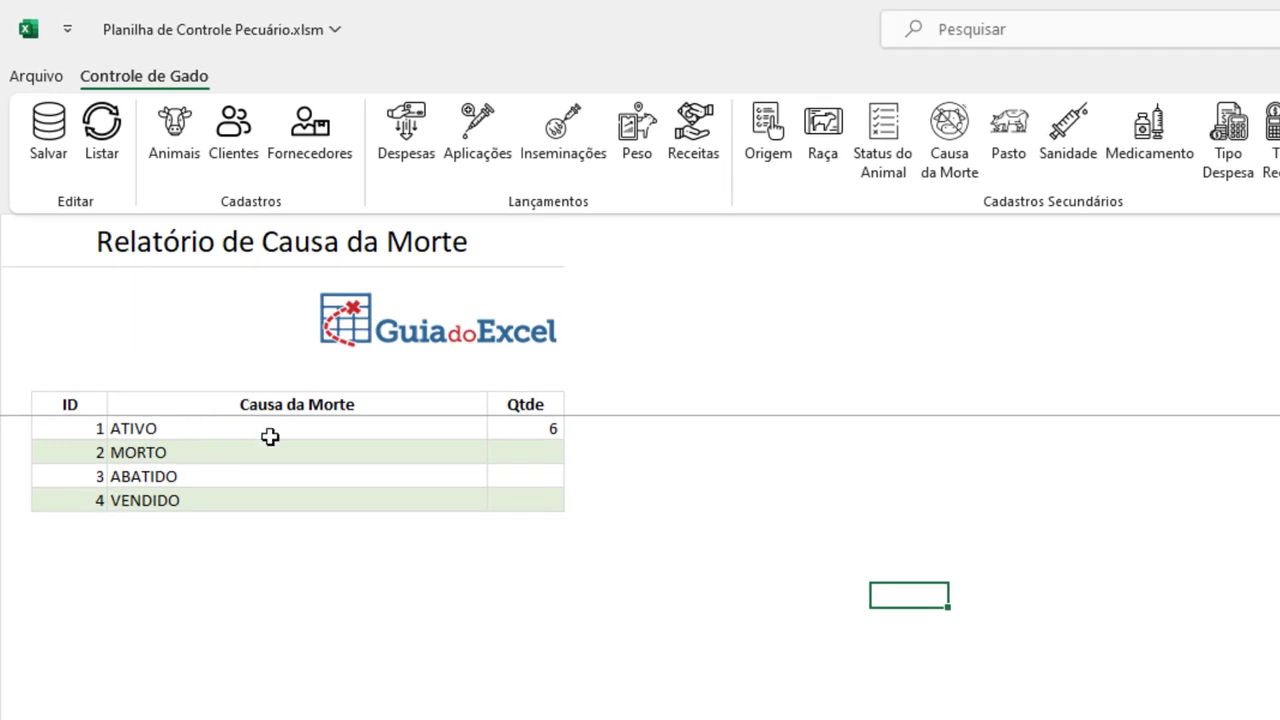
{"action": "left_click", "coordinate": [101, 124]}
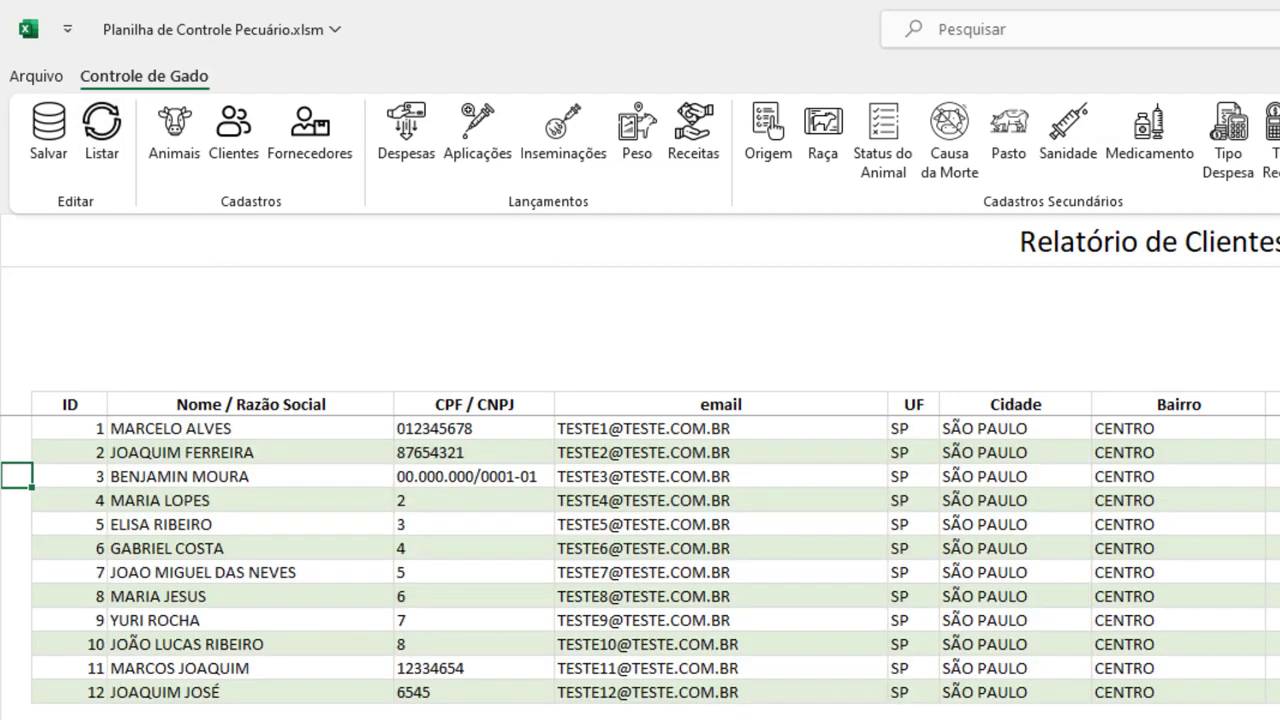
{"action": "left_click", "coordinate": [310, 125]}
{"action": "left_click", "coordinate": [101, 135]}
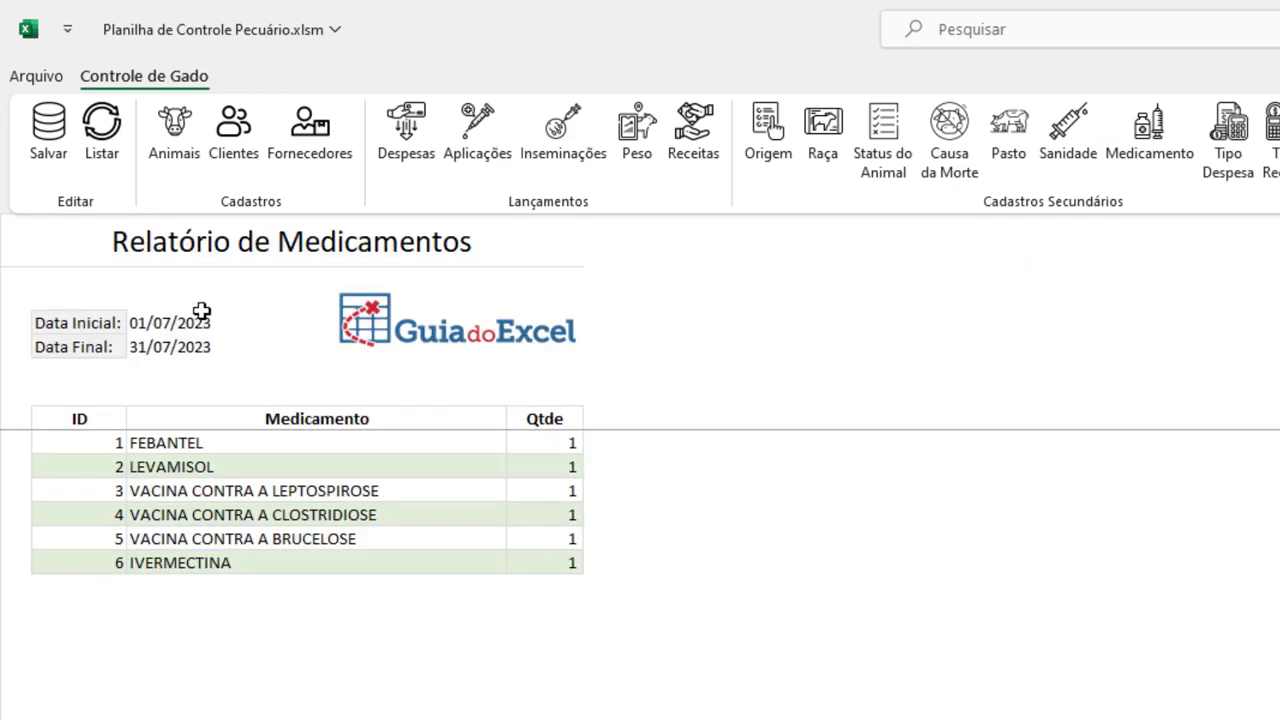
- Set the Medicamentos report end date to 31/12/2023 and list it
{"action": "left_click", "coordinate": [106, 152]}
{"action": "left_click_drag", "start_coordinate": [177, 326], "coordinate": [173, 338]}
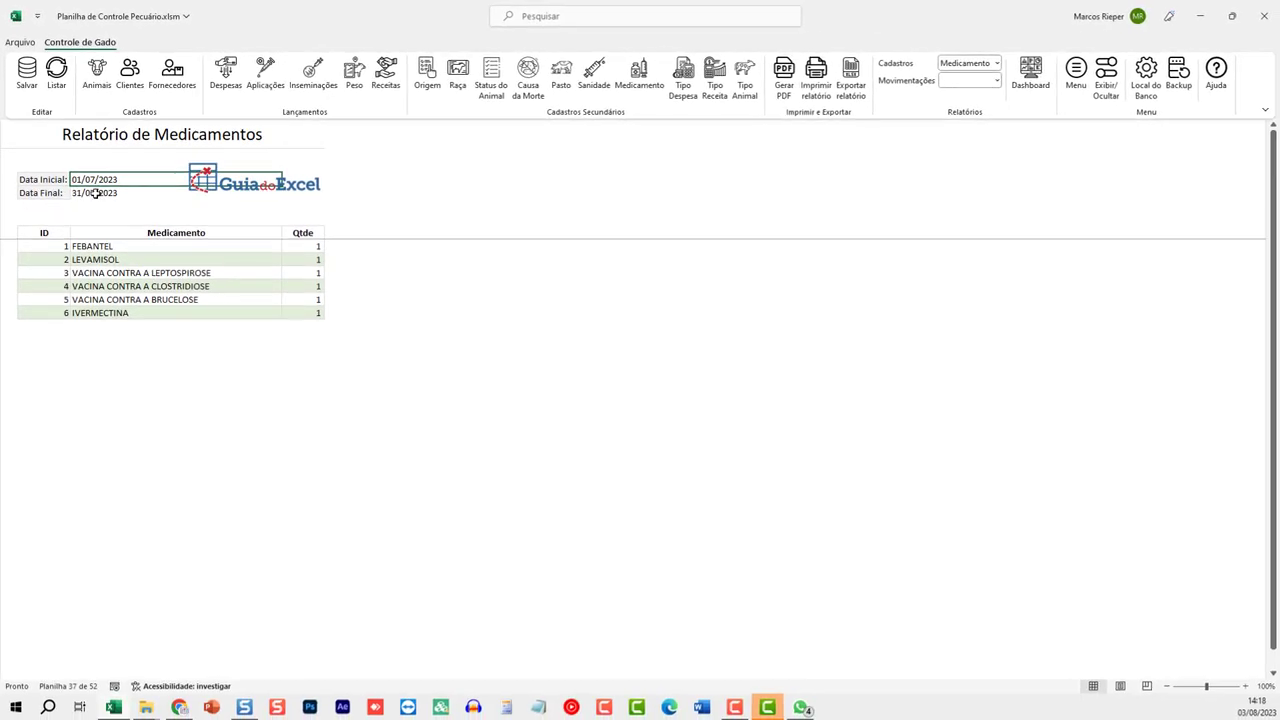
{"action": "left_click", "coordinate": [205, 278]}
{"action": "type", "text": "31/12"}
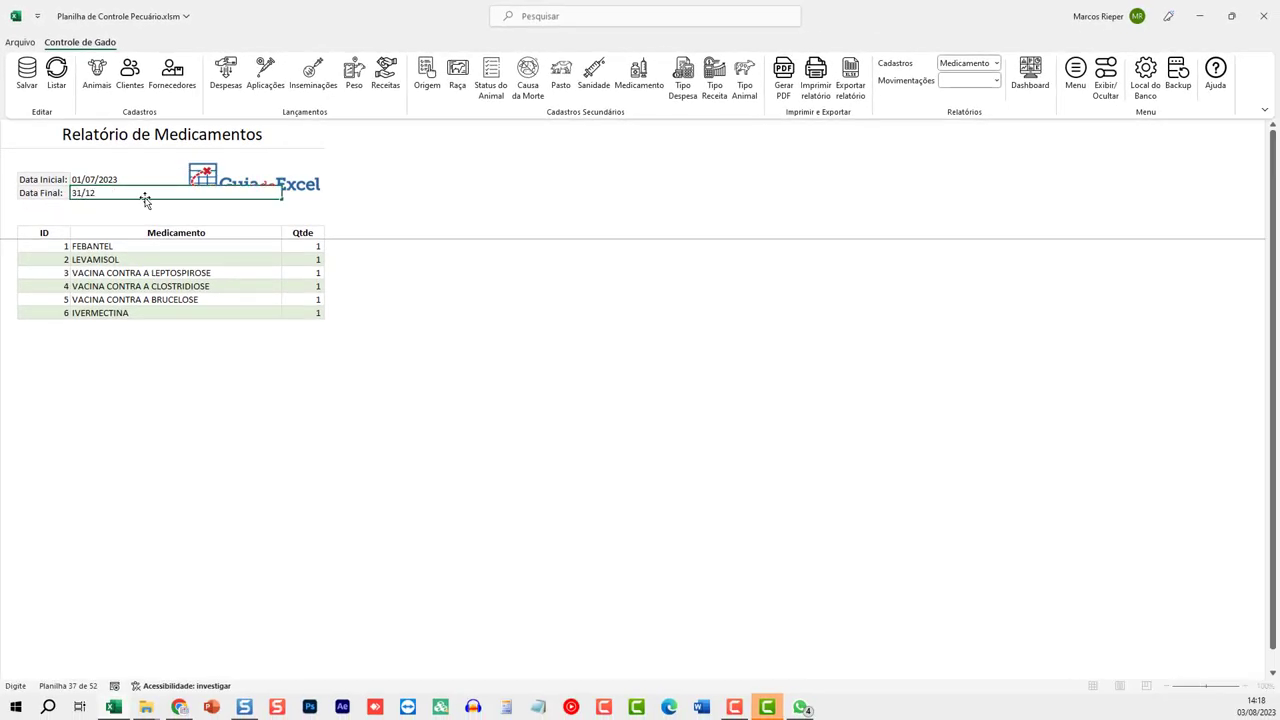
{"action": "key", "text": "Return"}
{"action": "left_click", "coordinate": [56, 75]}
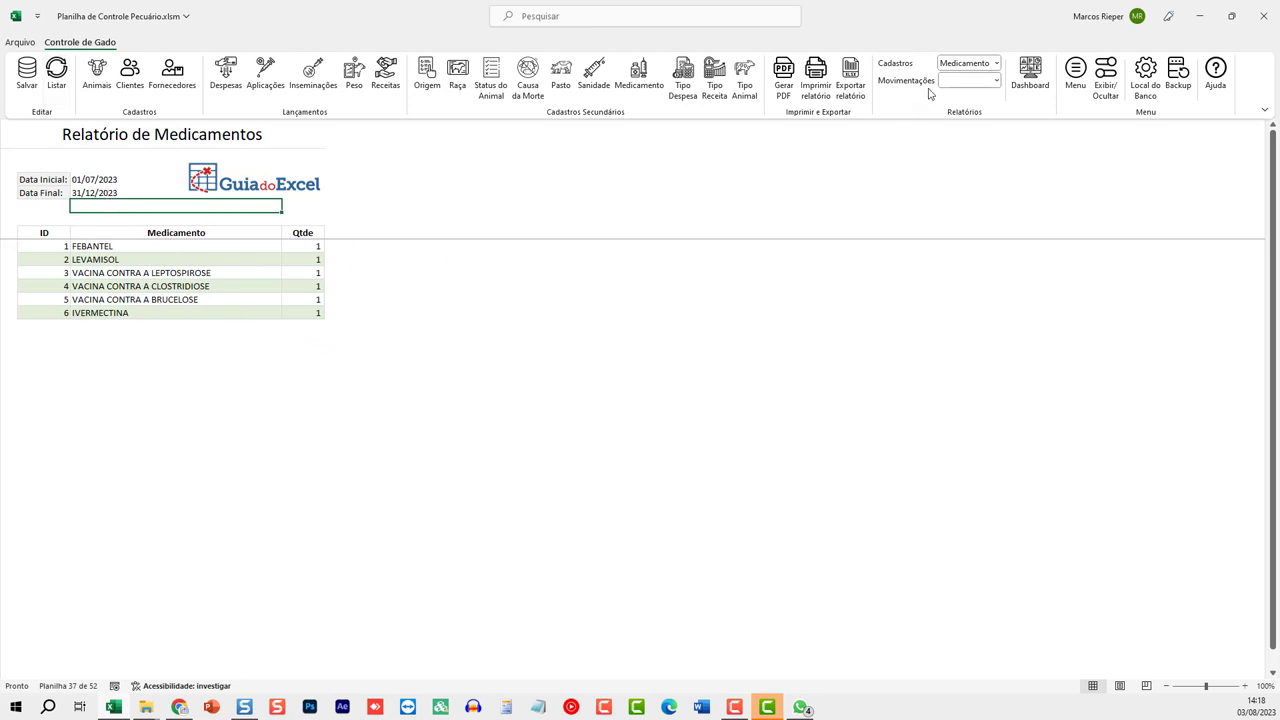
- List the Origem, Pasto and Raça registry reports one after another
{"action": "left_click", "coordinate": [968, 66]}
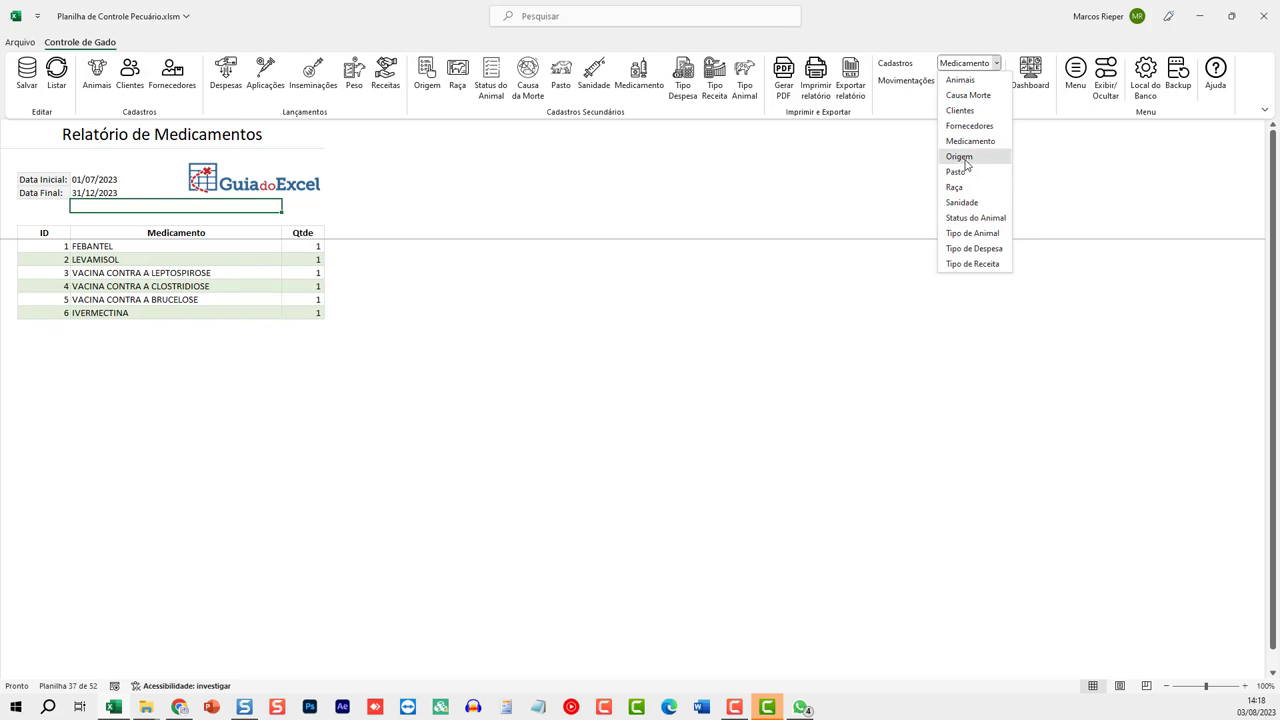
{"action": "left_click", "coordinate": [960, 157]}
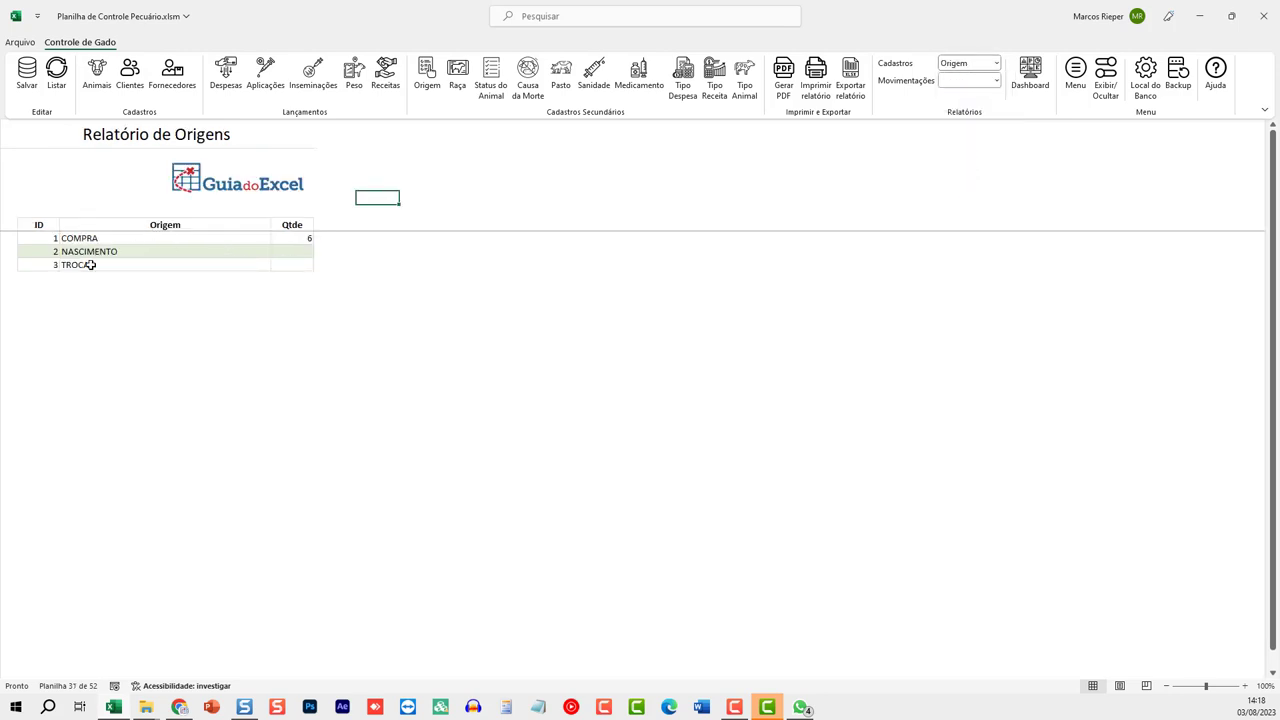
{"action": "left_click", "coordinate": [57, 78]}
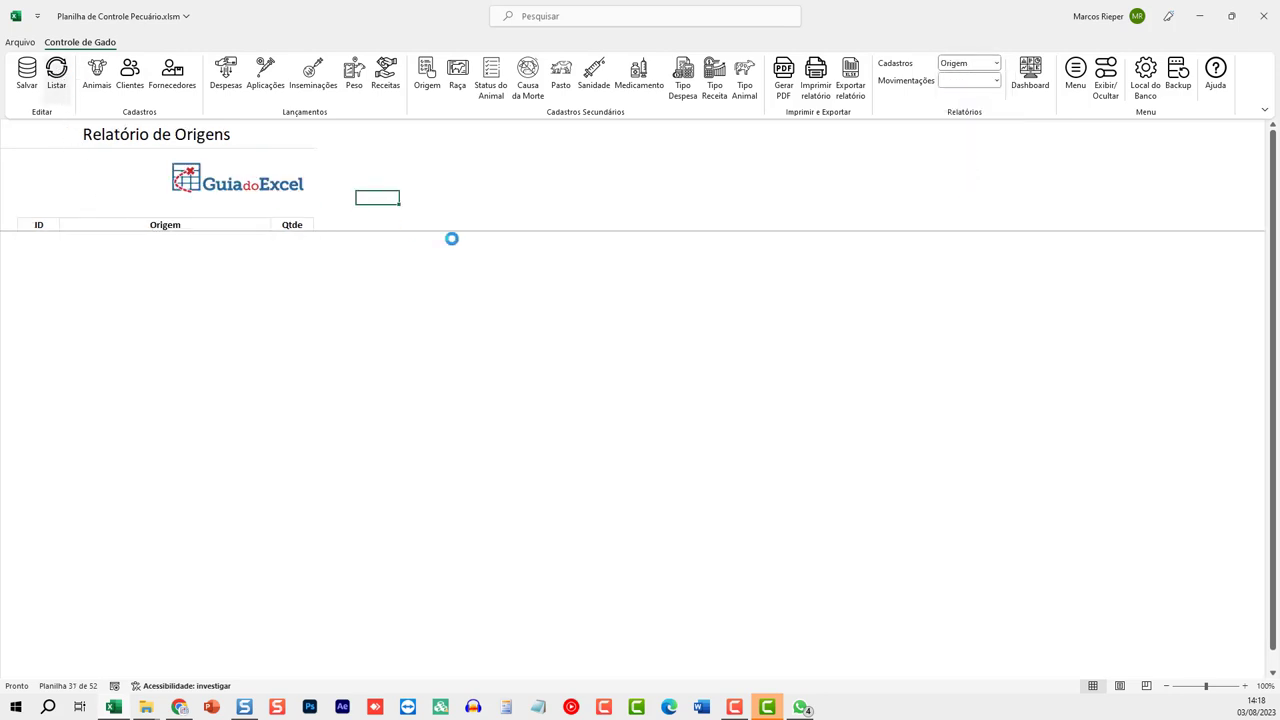
{"action": "left_click", "coordinate": [978, 66]}
{"action": "left_click", "coordinate": [960, 172]}
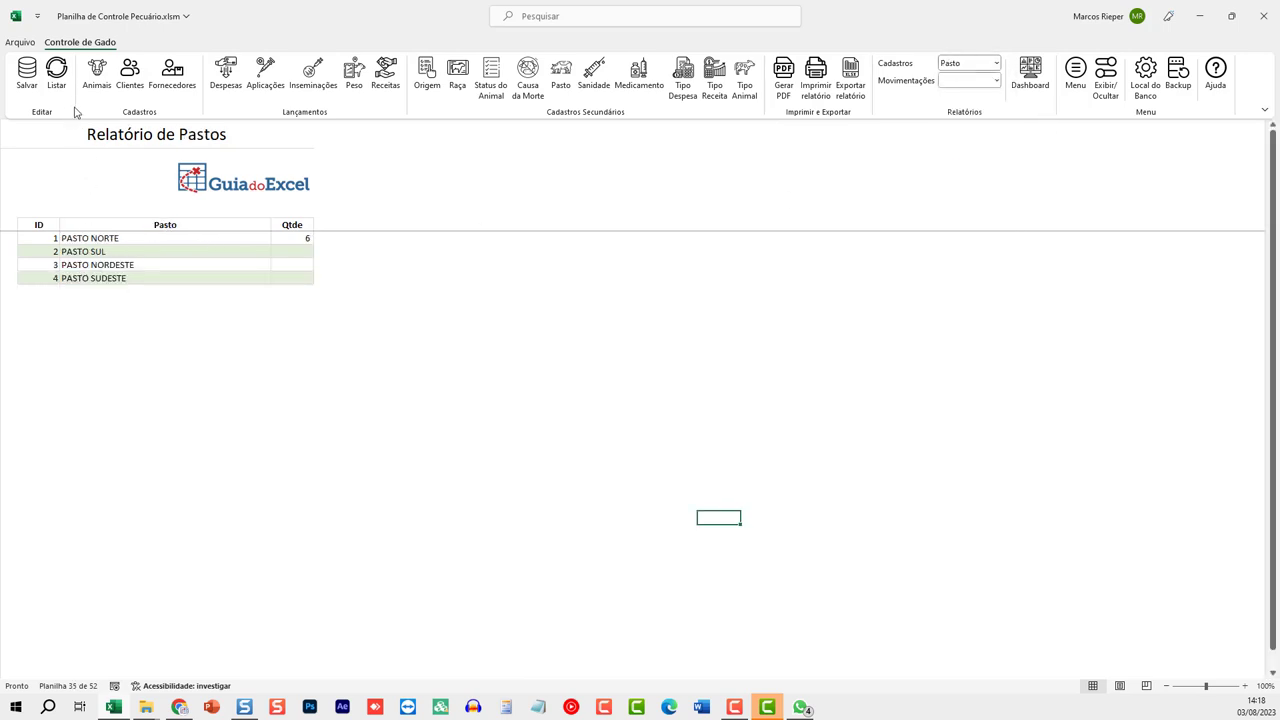
{"action": "left_click", "coordinate": [56, 76]}
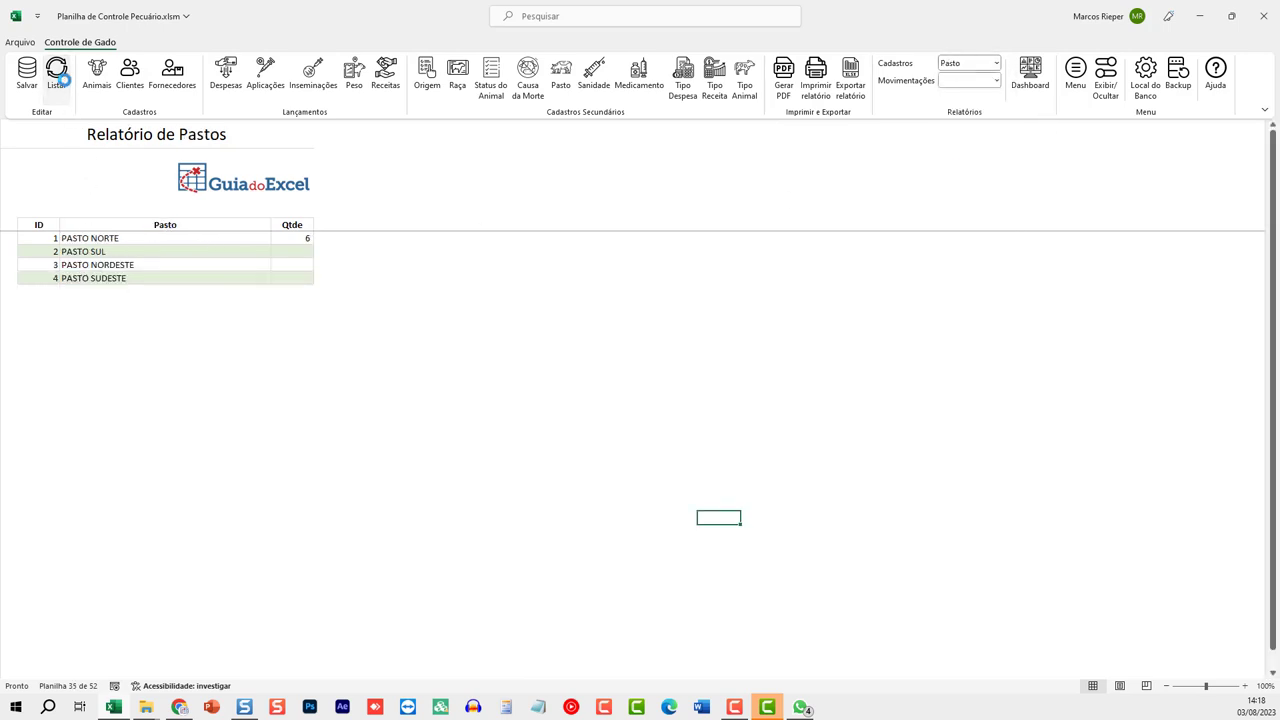
{"action": "left_click", "coordinate": [963, 66]}
{"action": "left_click", "coordinate": [968, 186]}
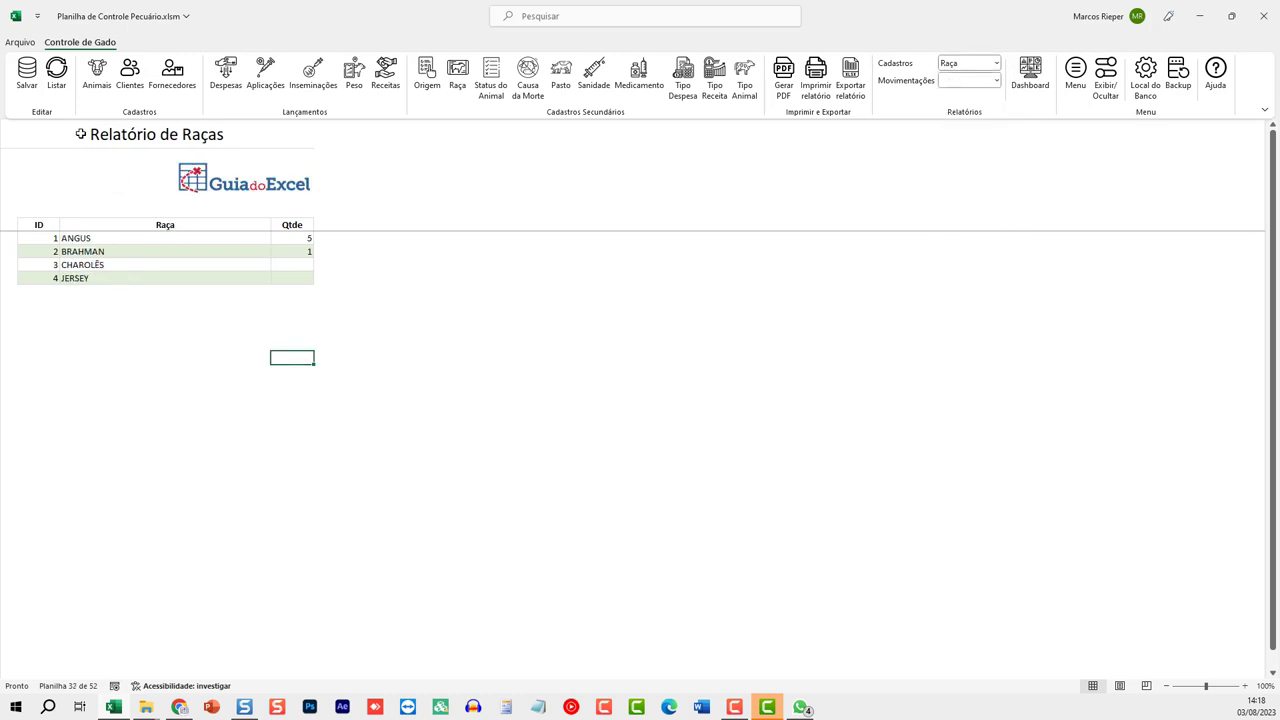
{"action": "left_click", "coordinate": [56, 72]}
- List the Sanidade and Status do Animal registry reports
{"action": "left_click", "coordinate": [980, 64]}
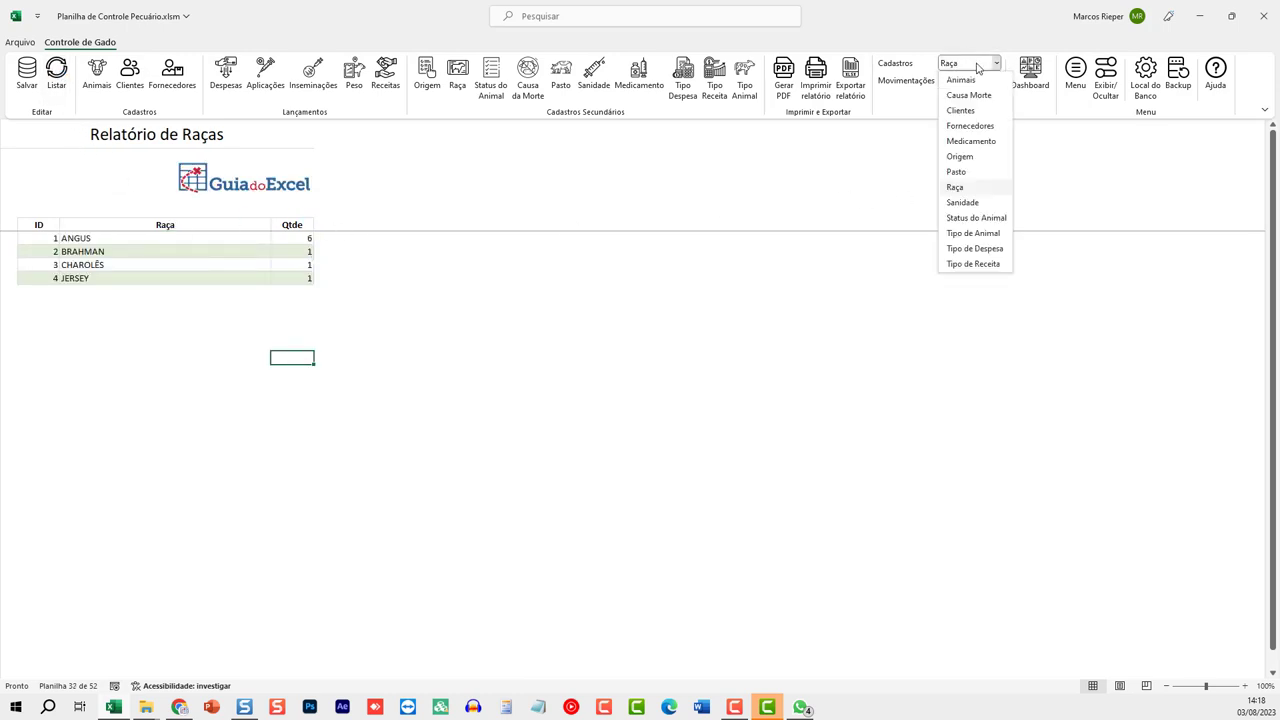
{"action": "left_click", "coordinate": [973, 203]}
{"action": "left_click", "coordinate": [56, 72]}
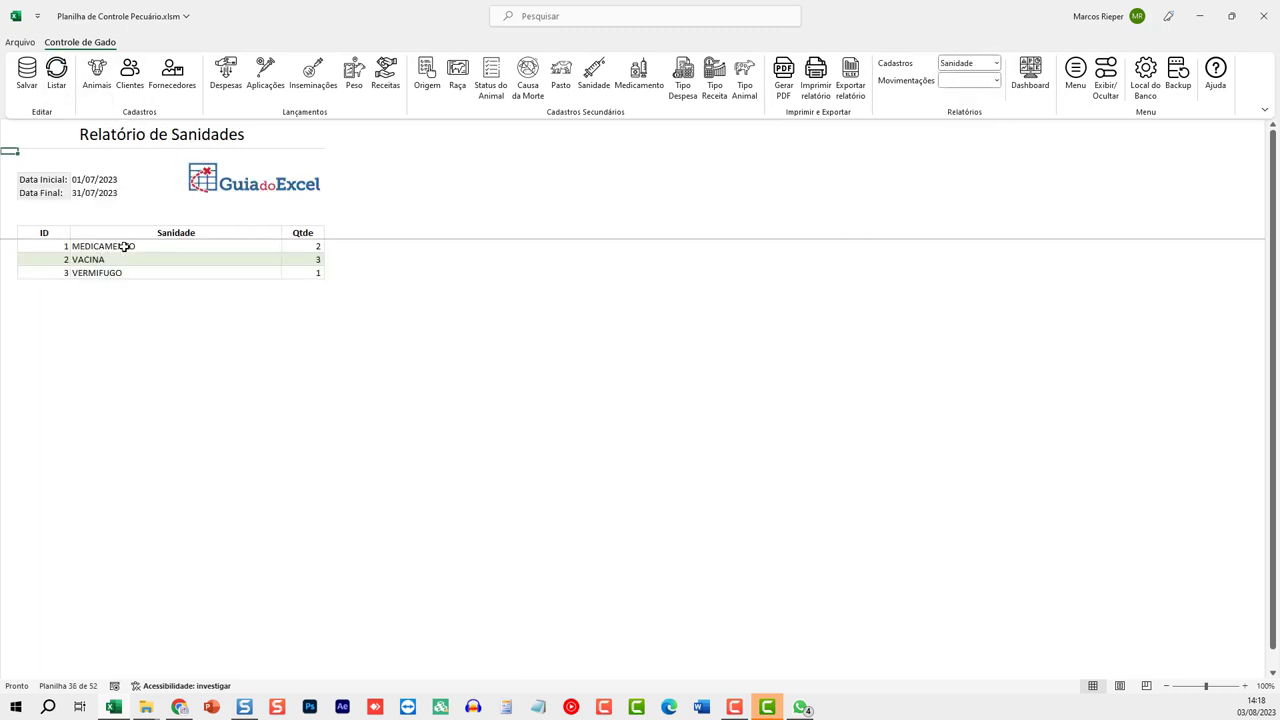
{"action": "left_click", "coordinate": [975, 63]}
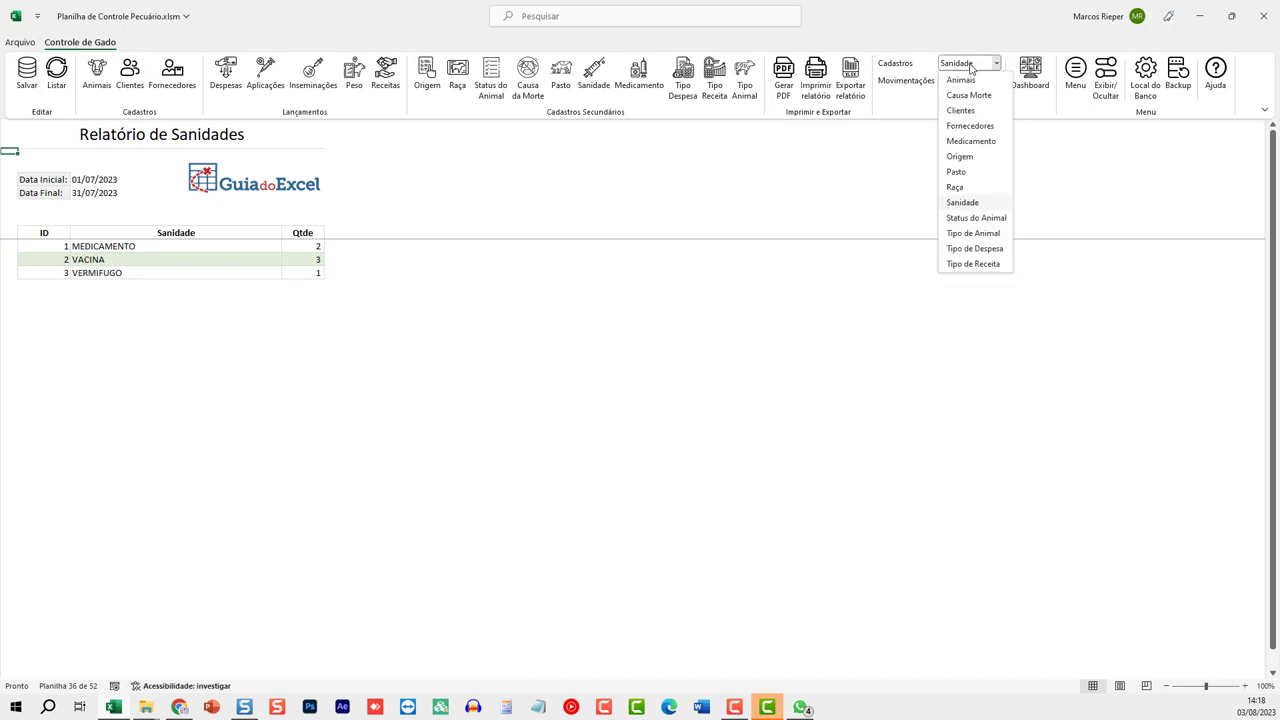
{"action": "left_click", "coordinate": [976, 218]}
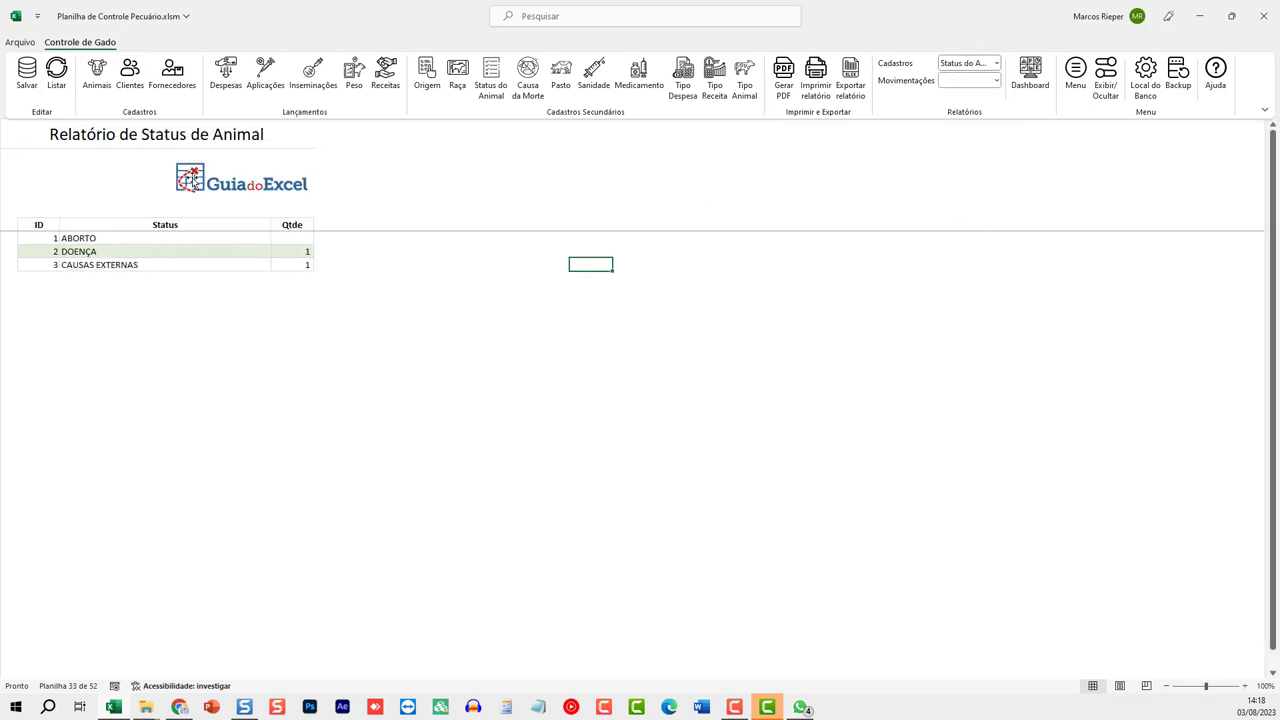
{"action": "left_click", "coordinate": [56, 76]}
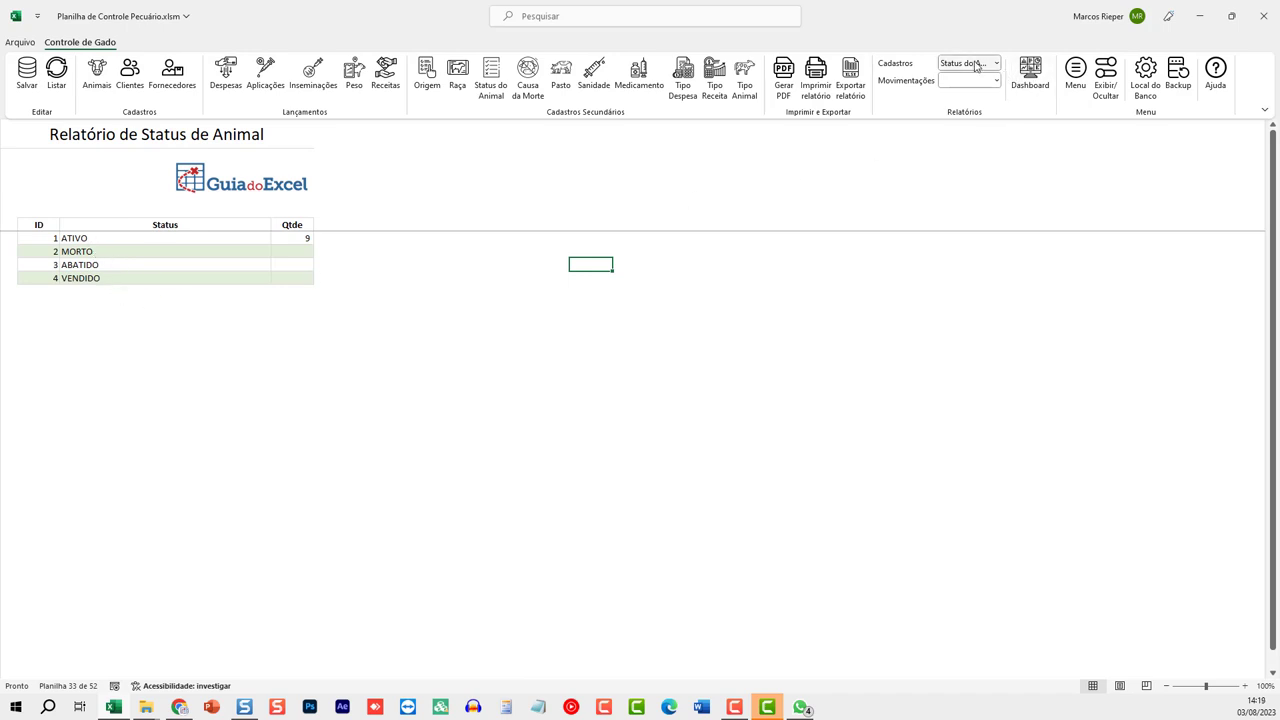
{"action": "left_click", "coordinate": [978, 64]}
- List the Tipo de Animal report, then the Tipo de Despesa report
{"action": "left_click", "coordinate": [974, 235]}
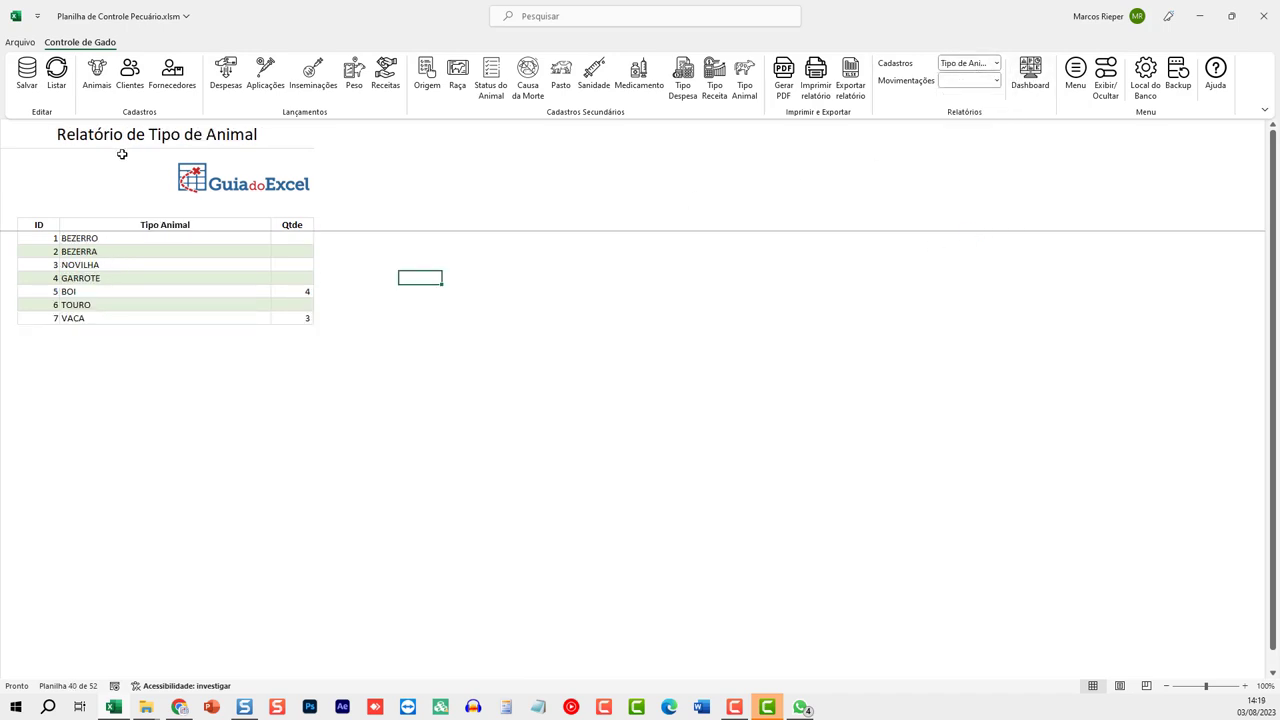
{"action": "left_click", "coordinate": [56, 76]}
{"action": "left_click", "coordinate": [996, 63]}
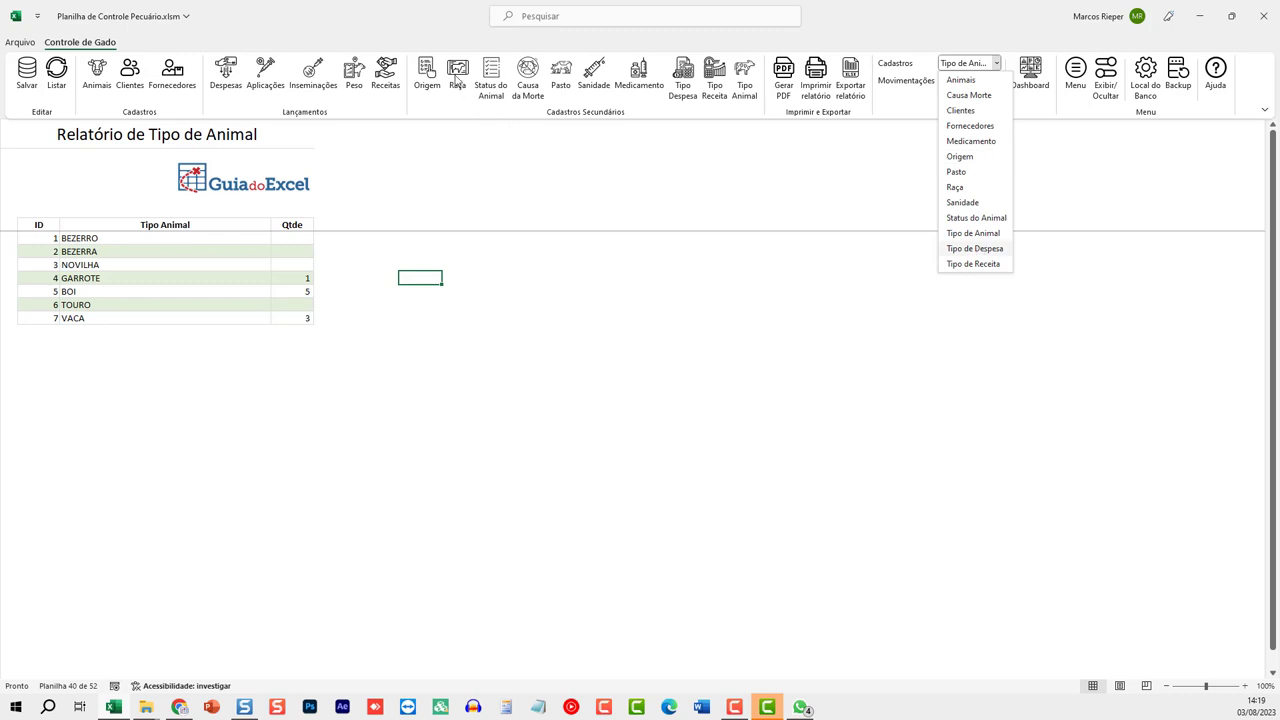
{"action": "left_click", "coordinate": [967, 249]}
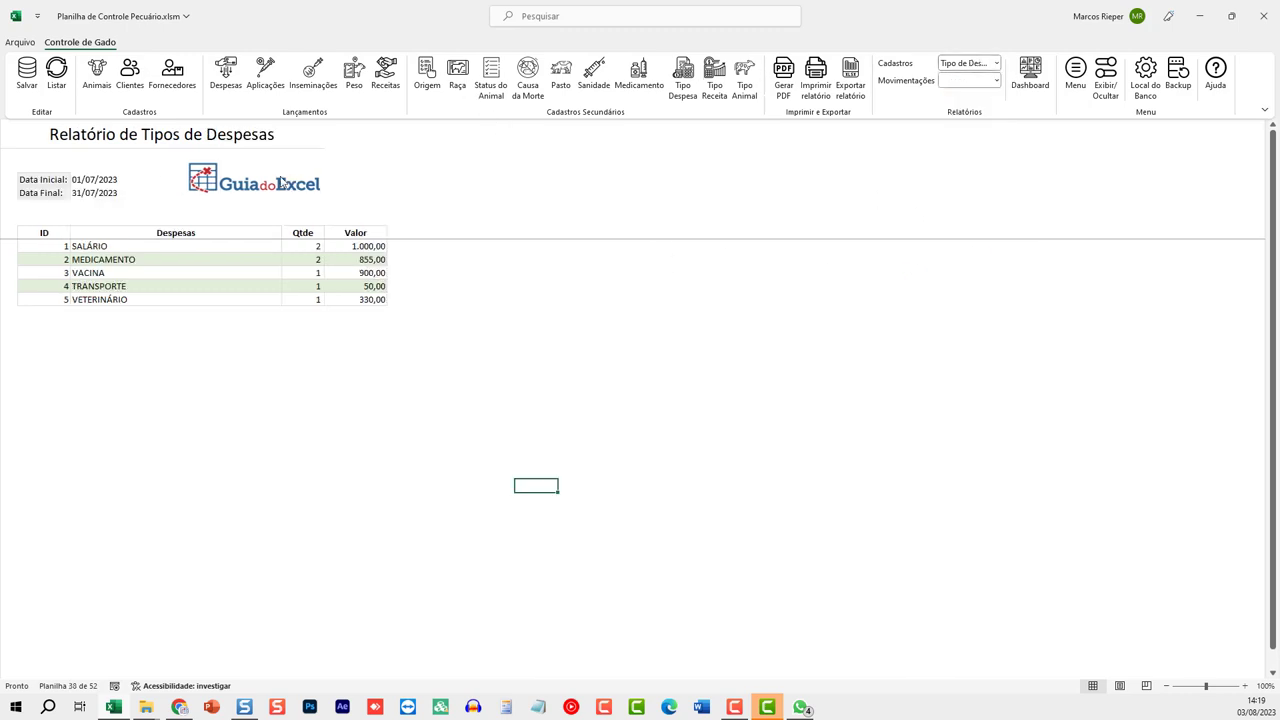
{"action": "left_click", "coordinate": [57, 78]}
- Switch to the Tipo de Receita report and list it, showing VENDA at 42.000,00
{"action": "left_click", "coordinate": [978, 64]}
{"action": "left_click", "coordinate": [975, 264]}
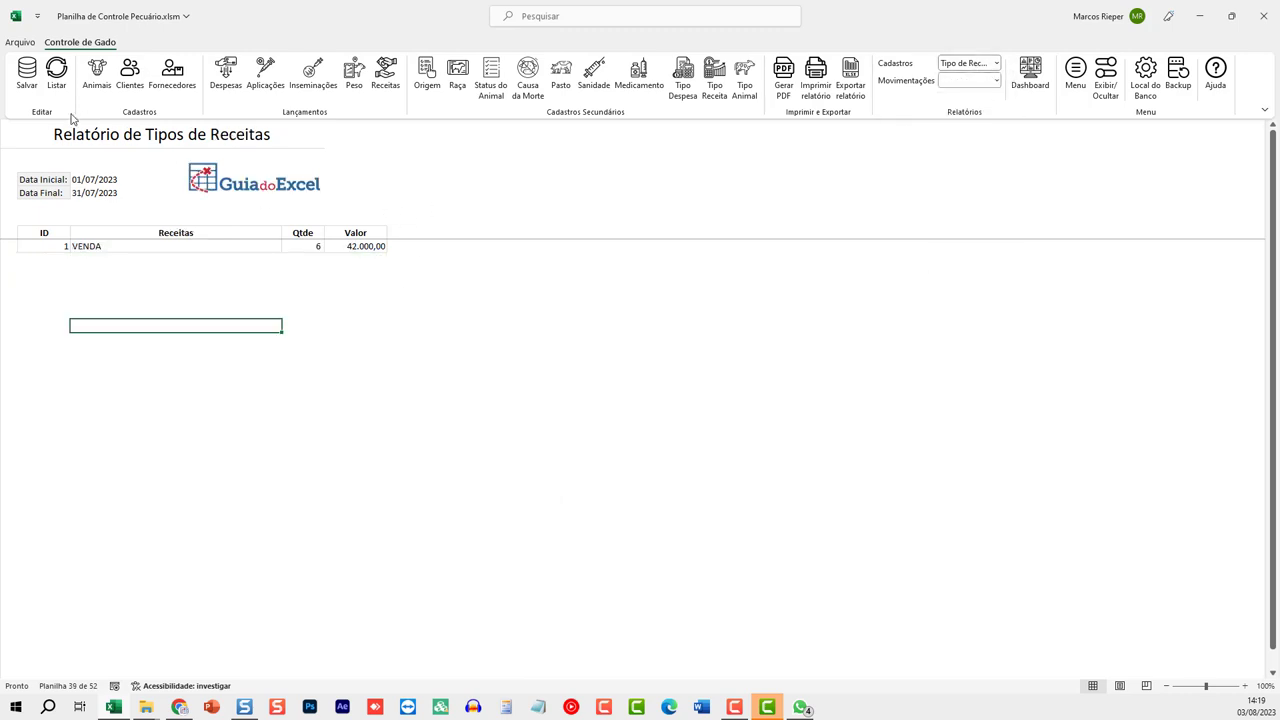
{"action": "left_click", "coordinate": [57, 70]}
{"action": "left_click", "coordinate": [980, 63]}
{"action": "left_click", "coordinate": [980, 63]}
{"action": "left_click", "coordinate": [996, 80]}
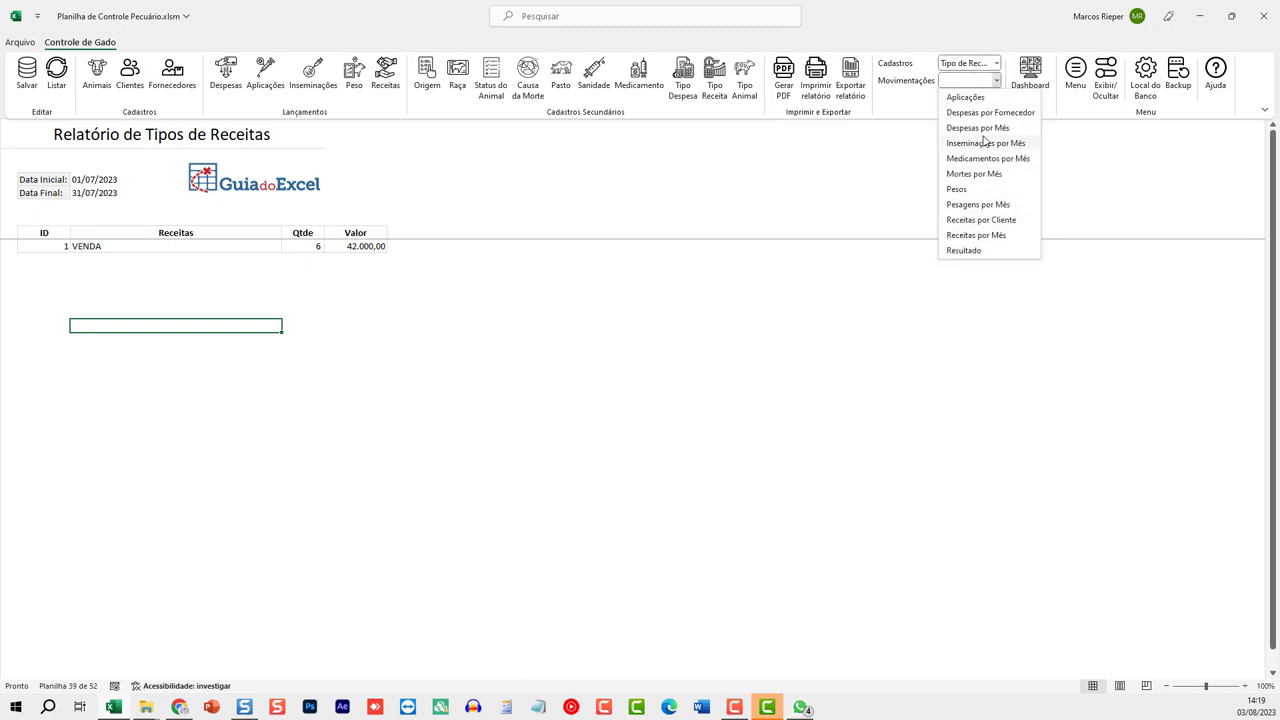
- List the Aplicações report for its date range, then bring up Despesas por Fornecedor
{"action": "left_click", "coordinate": [983, 98]}
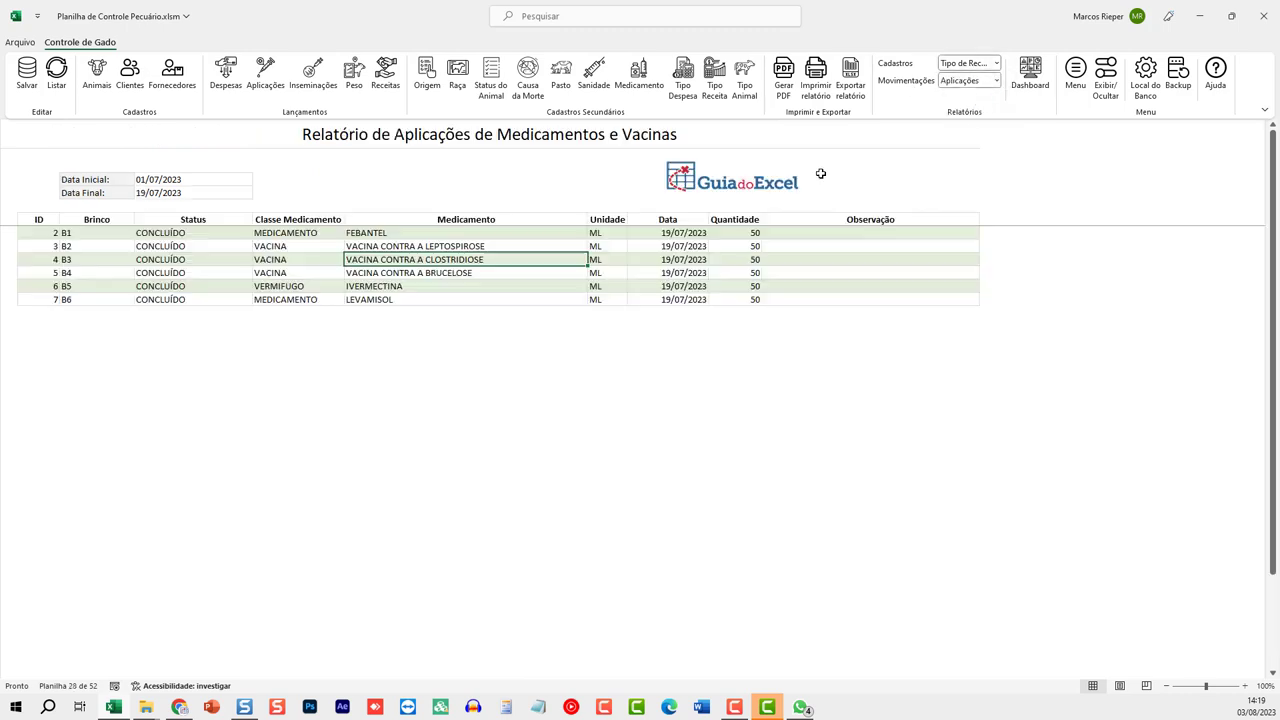
{"action": "left_click", "coordinate": [150, 179]}
{"action": "left_click", "coordinate": [158, 193]}
{"action": "left_click", "coordinate": [56, 72]}
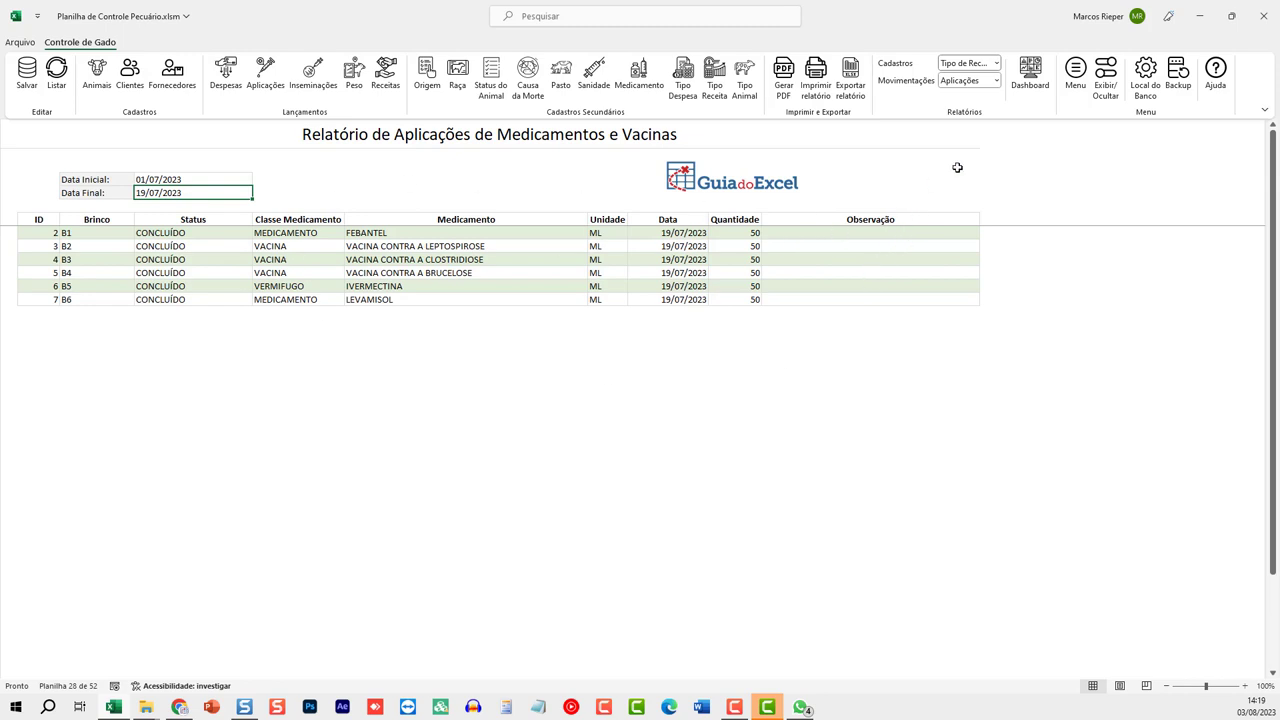
{"action": "left_click", "coordinate": [995, 80]}
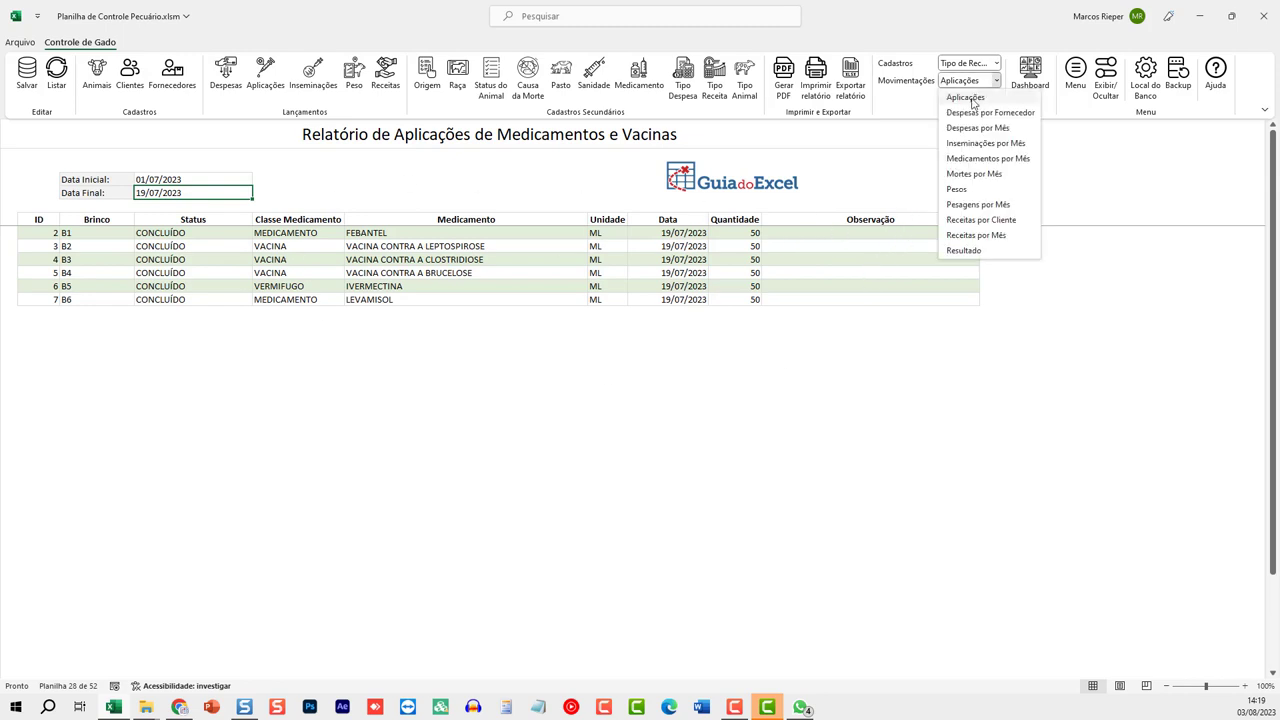
{"action": "left_click", "coordinate": [966, 114]}
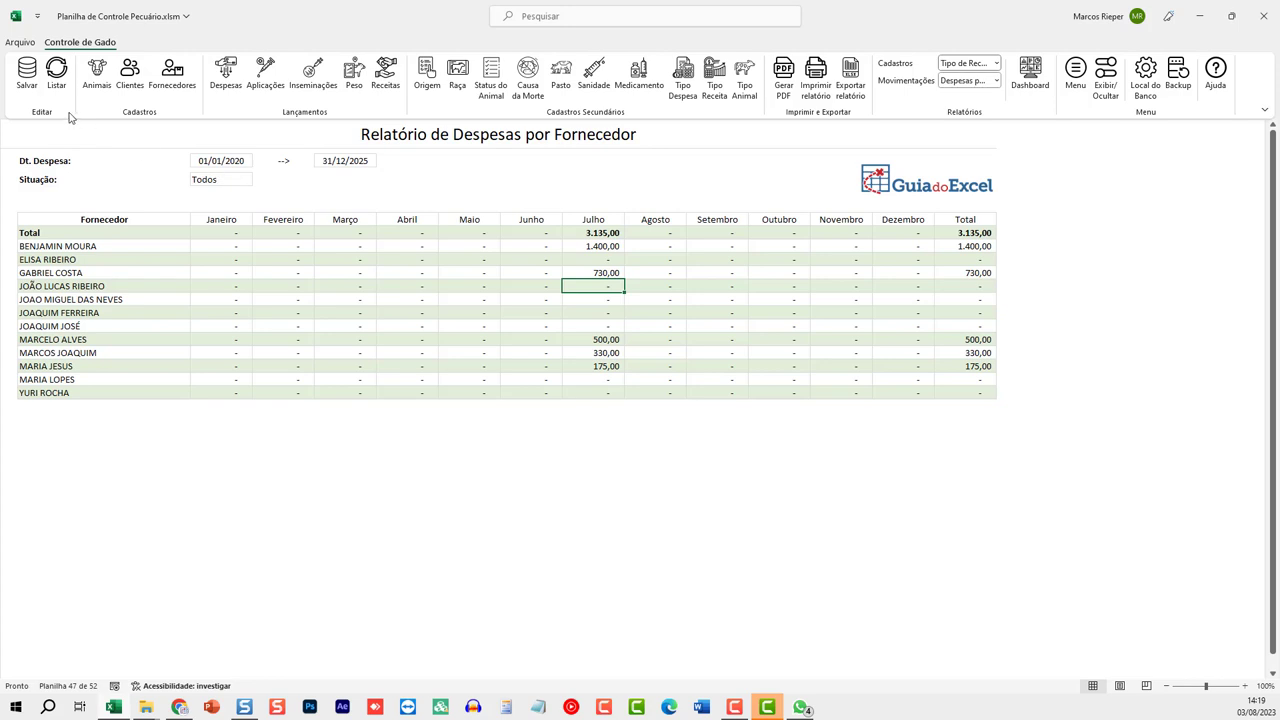
- List Despesas por Fornecedor and check supplier, Janeiro and Total column sums for 01/01/2020–31/12/2025
{"action": "left_click", "coordinate": [56, 72]}
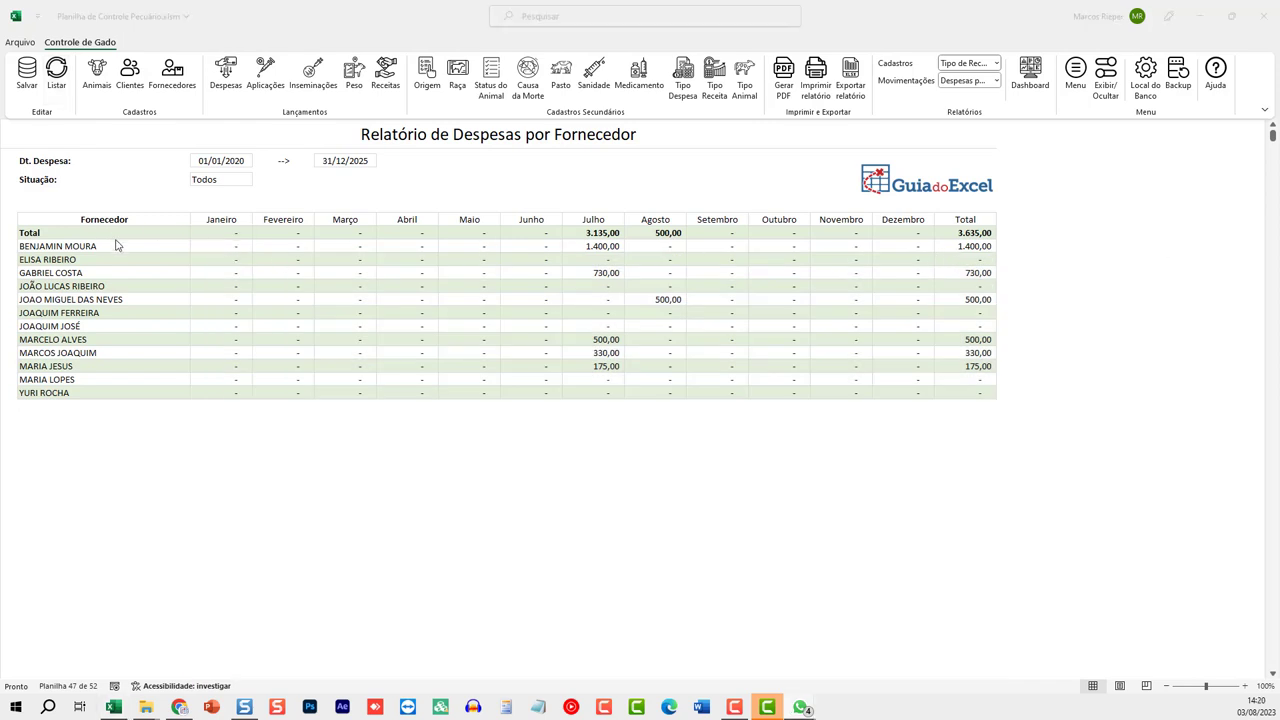
{"action": "left_click_drag", "start_coordinate": [104, 247], "coordinate": [110, 392]}
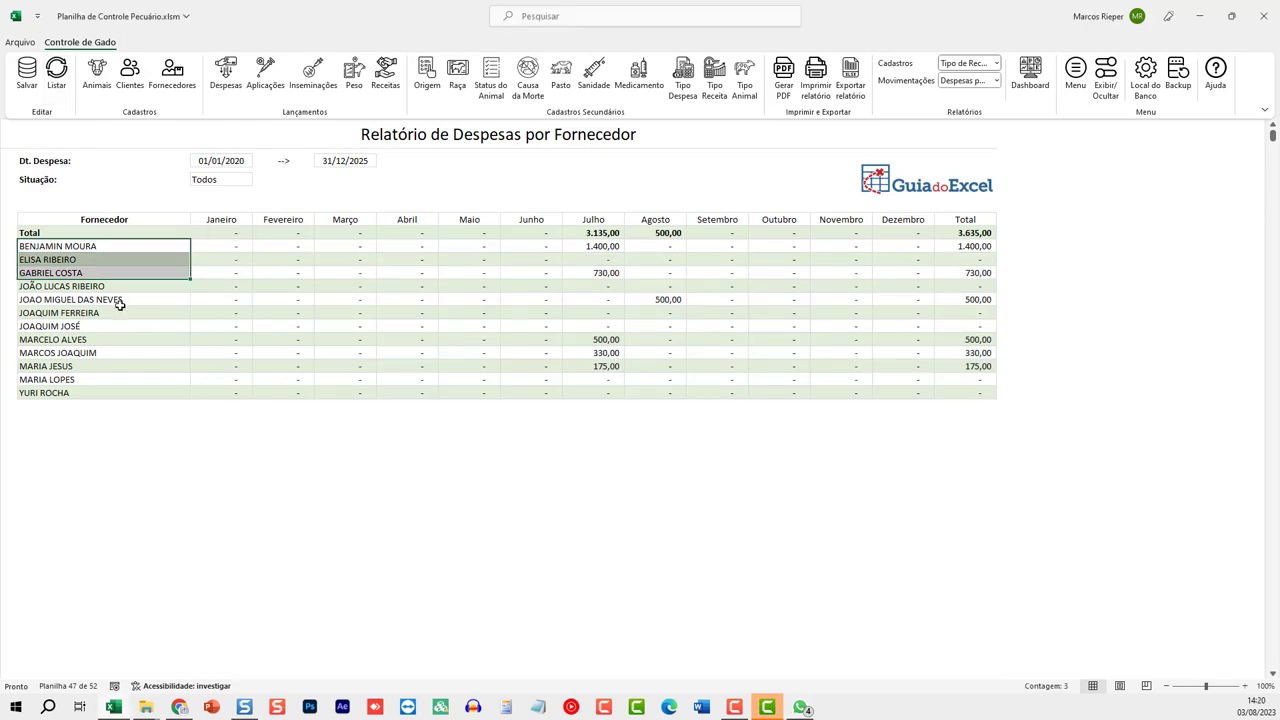
{"action": "left_click_drag", "start_coordinate": [239, 236], "coordinate": [237, 406]}
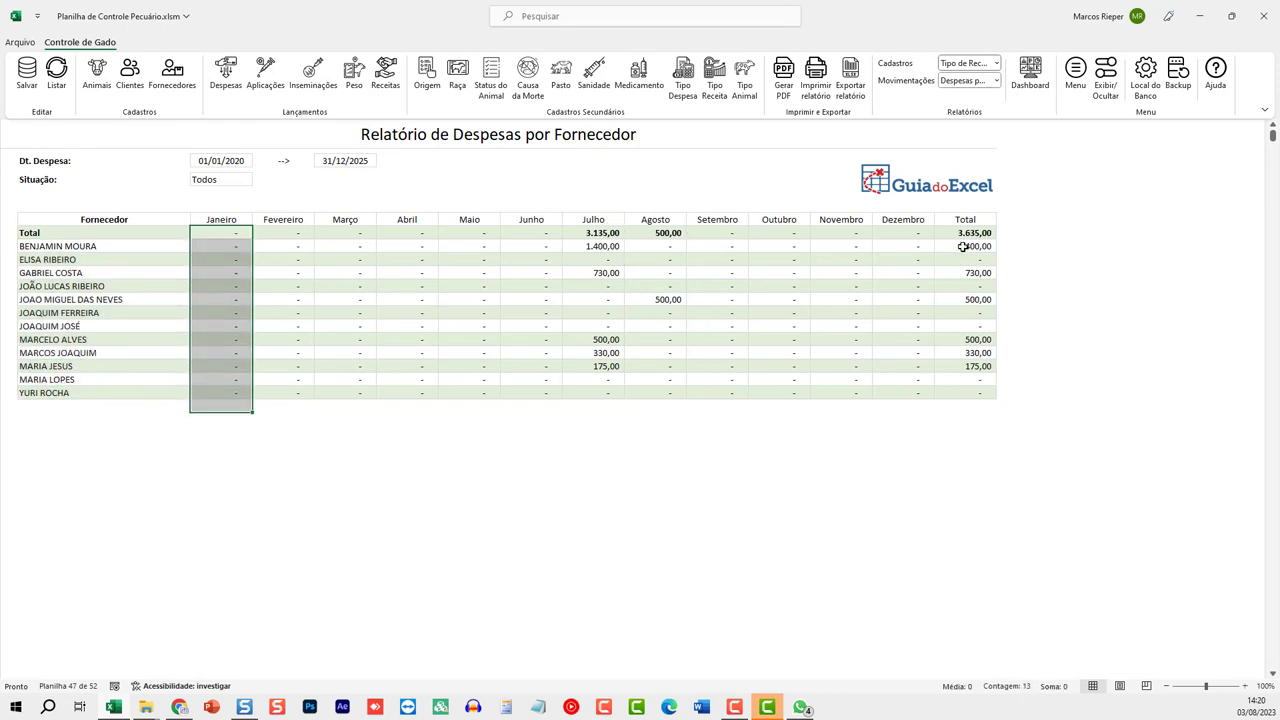
{"action": "left_click_drag", "start_coordinate": [962, 233], "coordinate": [962, 366]}
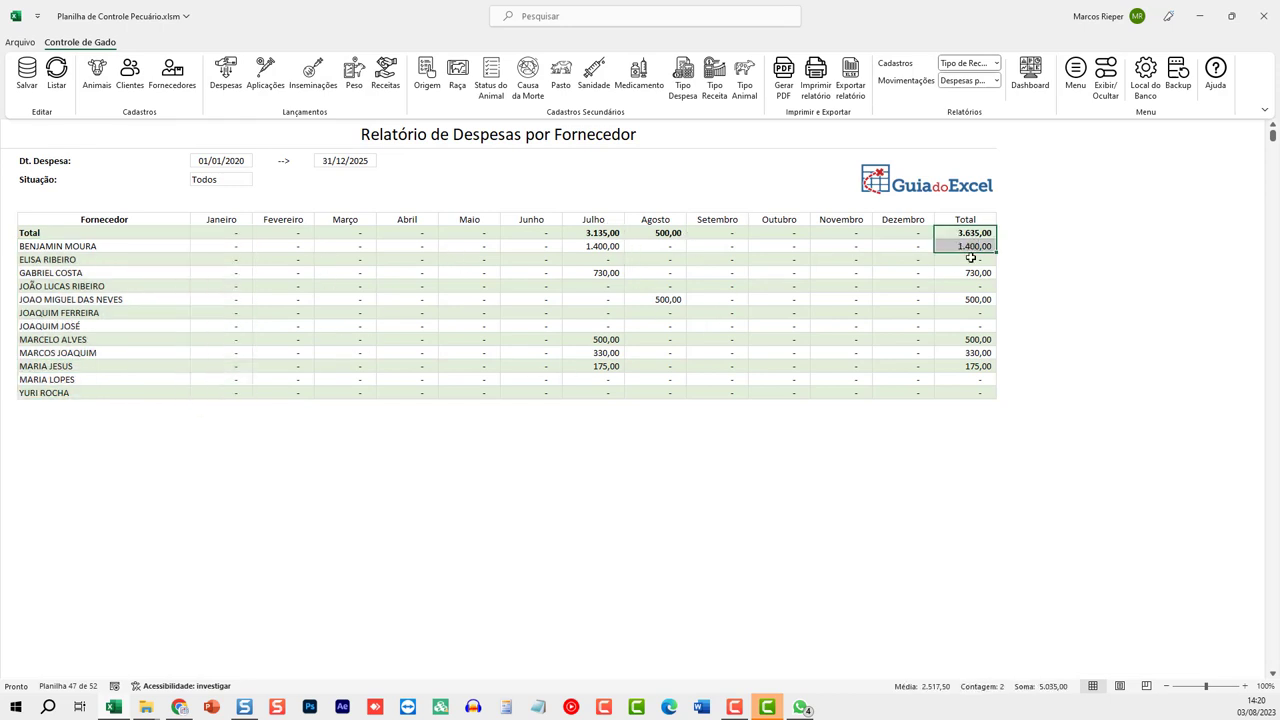
{"action": "left_click", "coordinate": [231, 160]}
{"action": "key", "text": "Tab"}
{"action": "left_click", "coordinate": [240, 161]}
{"action": "key", "text": "Tab"}
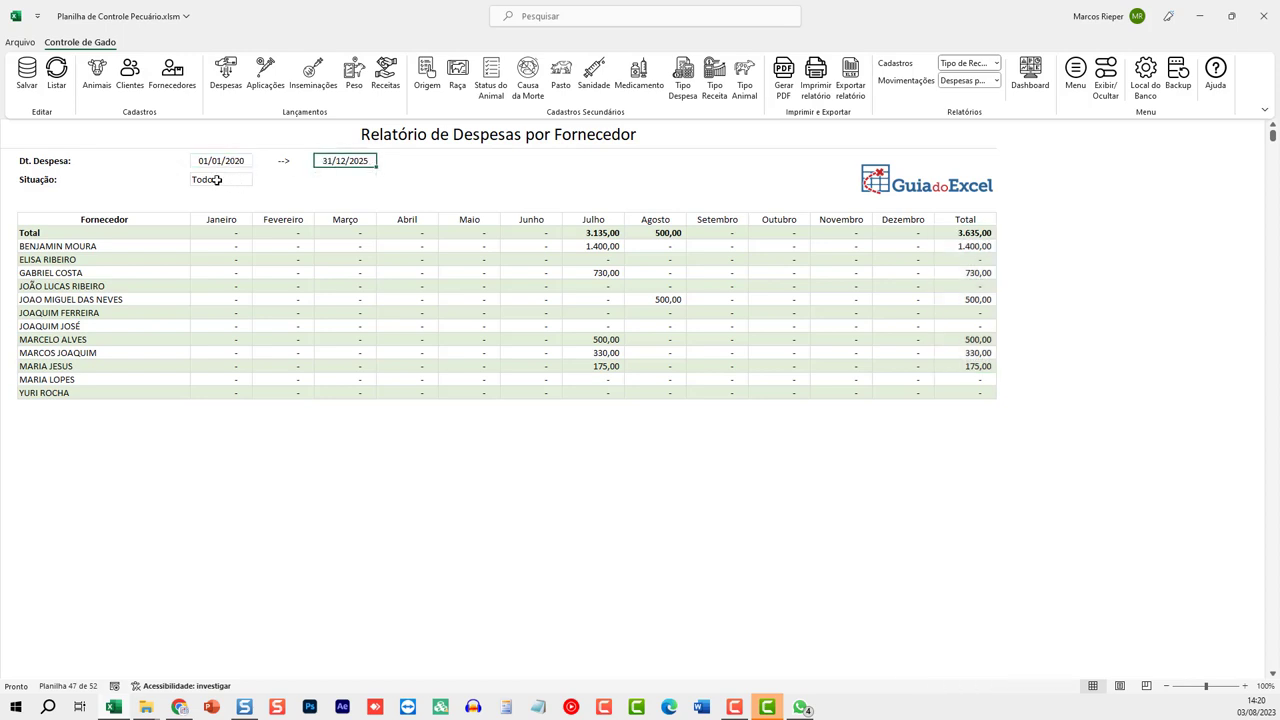
- Set the Situação filter to Em aberto and list only open expenses
{"action": "left_click", "coordinate": [215, 179]}
{"action": "left_click", "coordinate": [258, 179]}
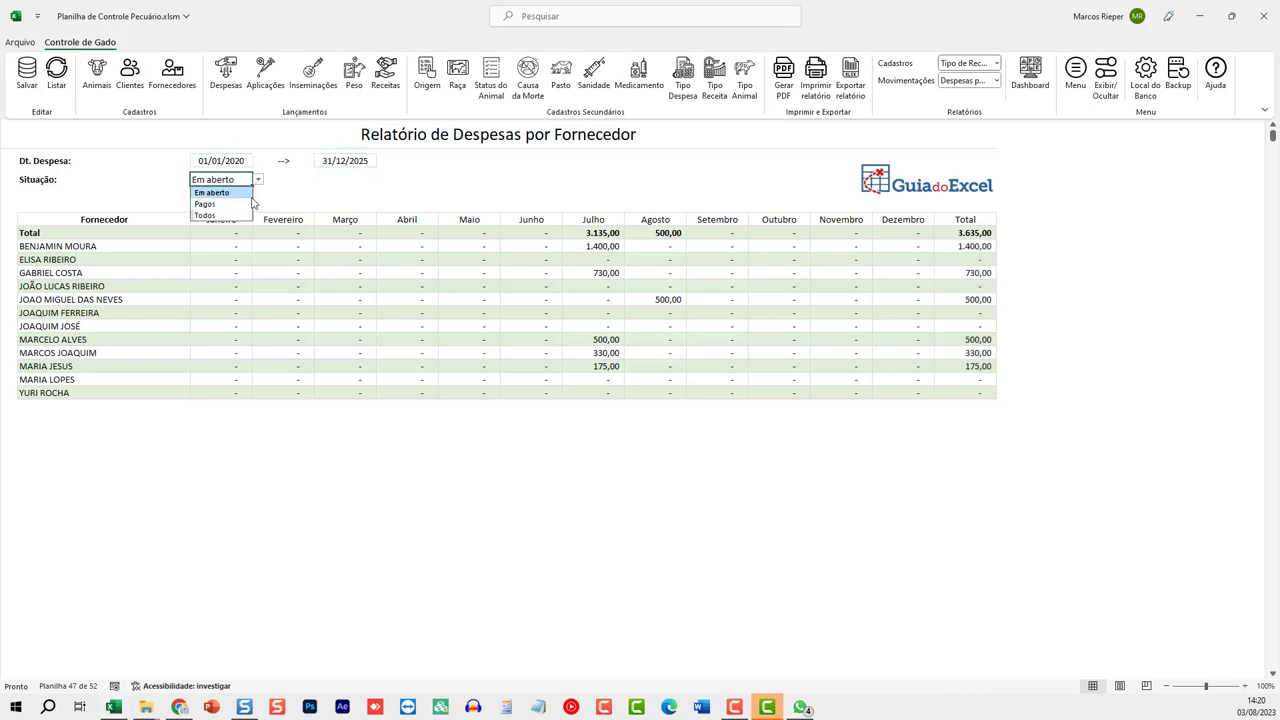
{"action": "left_click", "coordinate": [246, 196]}
{"action": "left_click", "coordinate": [258, 179]}
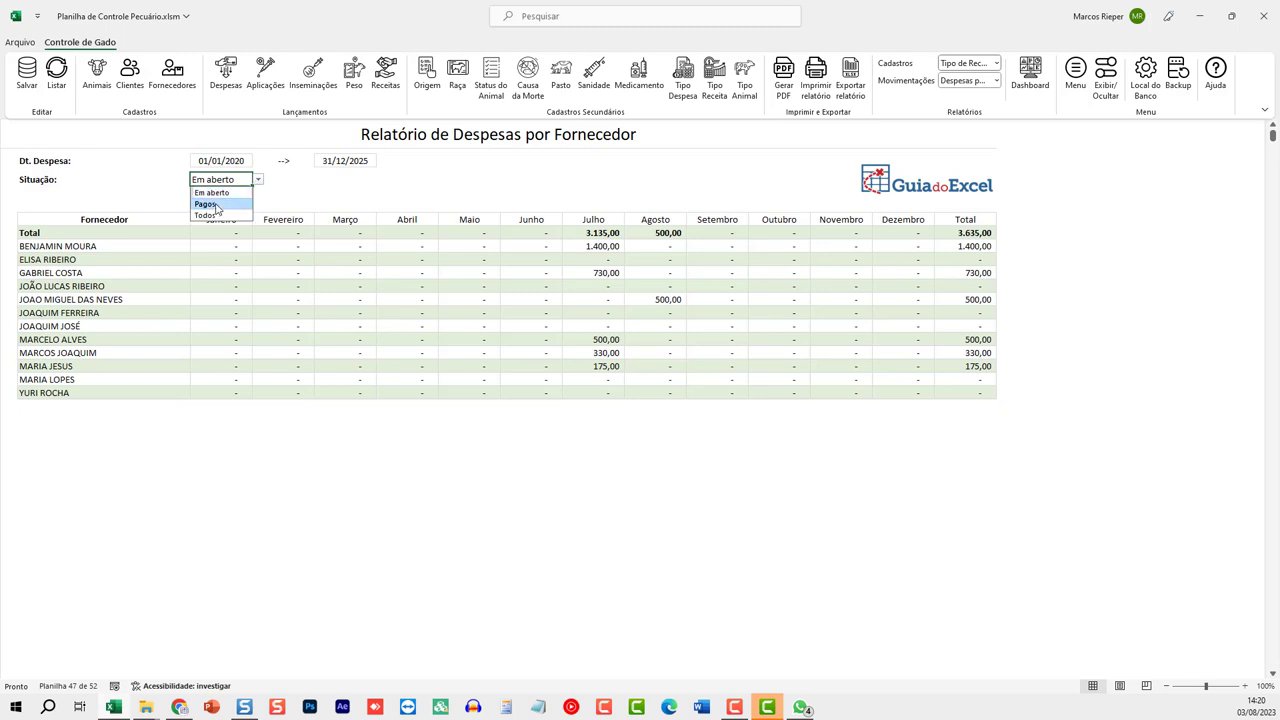
{"action": "left_click", "coordinate": [222, 204]}
{"action": "left_click", "coordinate": [257, 180]}
{"action": "left_click", "coordinate": [211, 192]}
{"action": "left_click", "coordinate": [258, 179]}
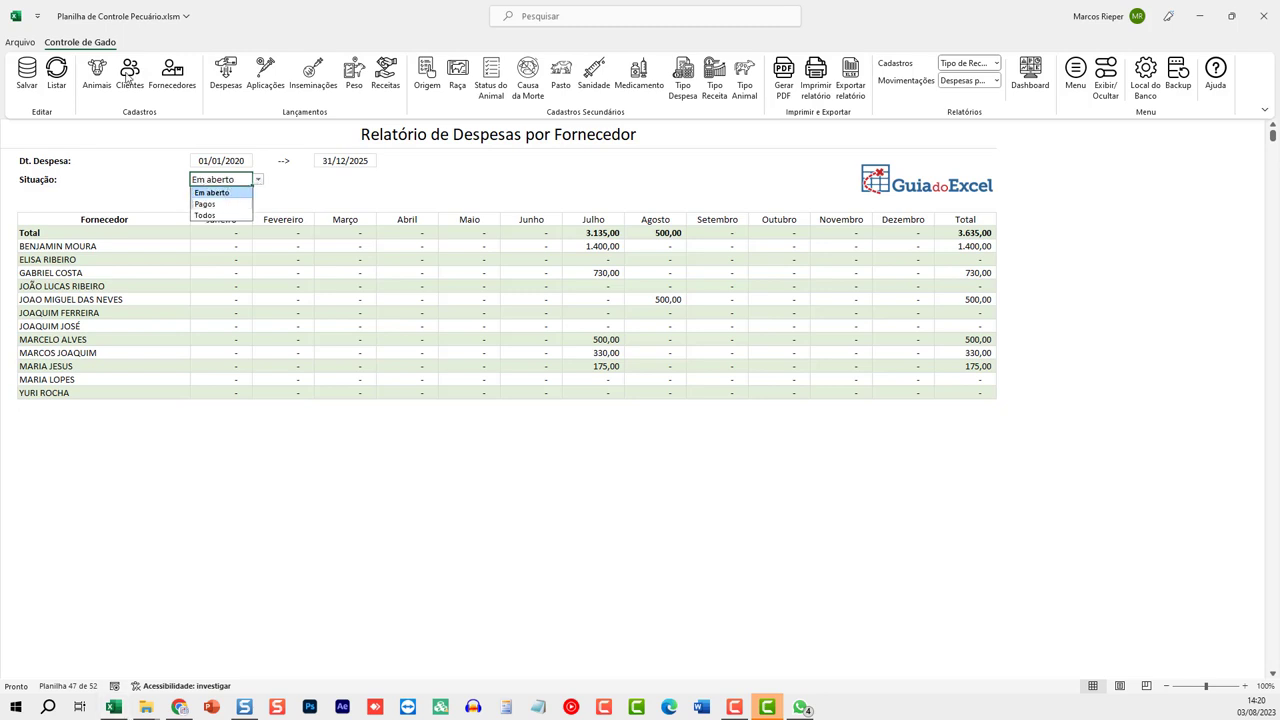
{"action": "left_click", "coordinate": [60, 80]}
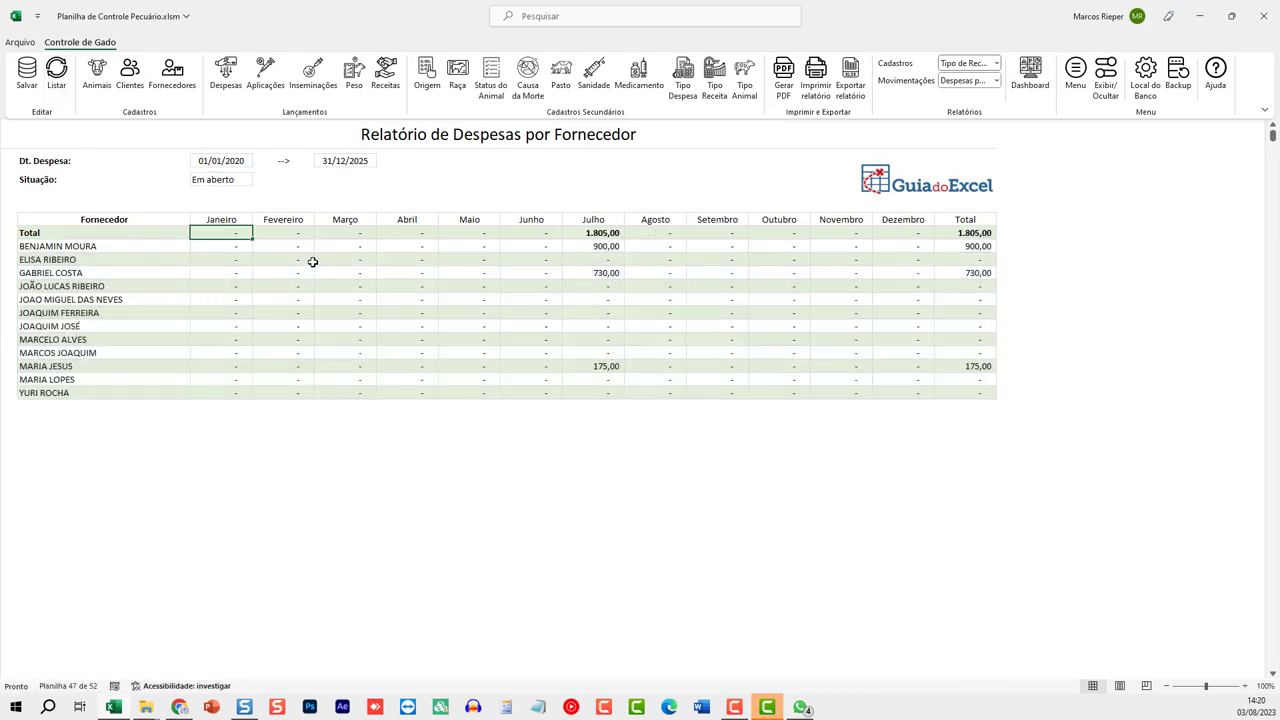
- List paid expenses with Situação Pagos, then set Situação back to Todos
{"action": "left_click", "coordinate": [230, 180]}
{"action": "left_click", "coordinate": [257, 179]}
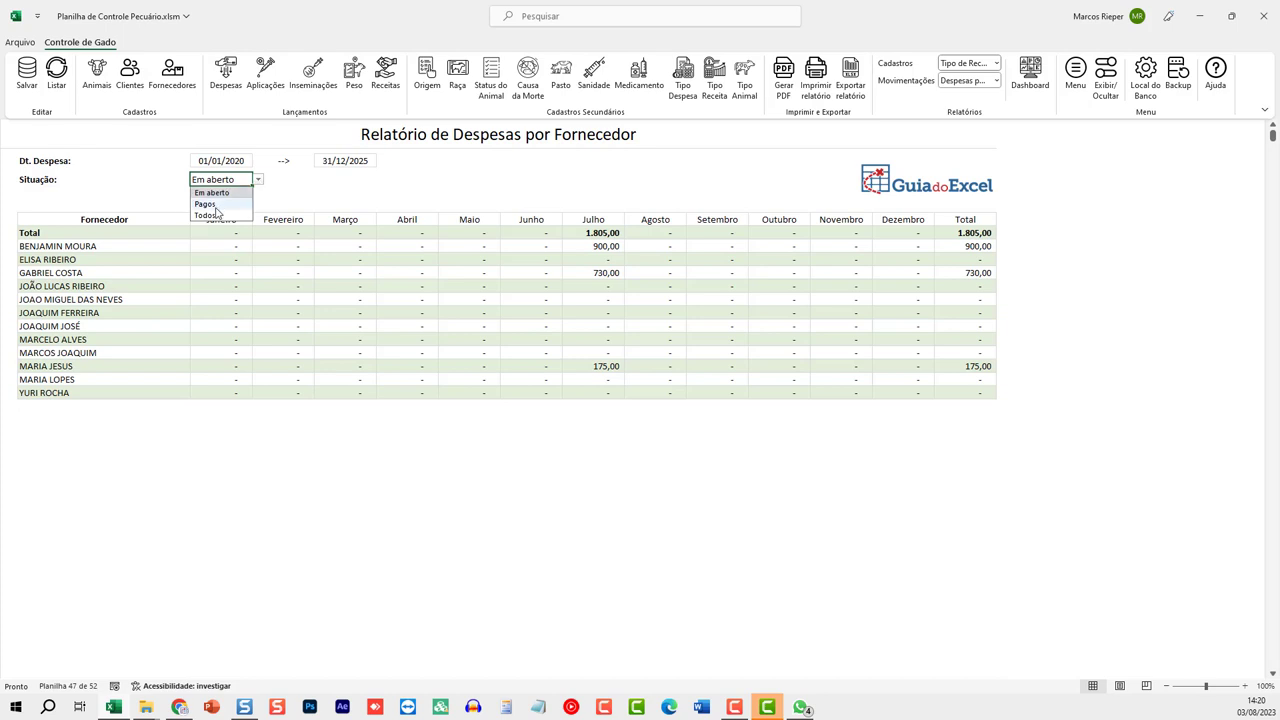
{"action": "left_click", "coordinate": [208, 204]}
{"action": "left_click", "coordinate": [63, 80]}
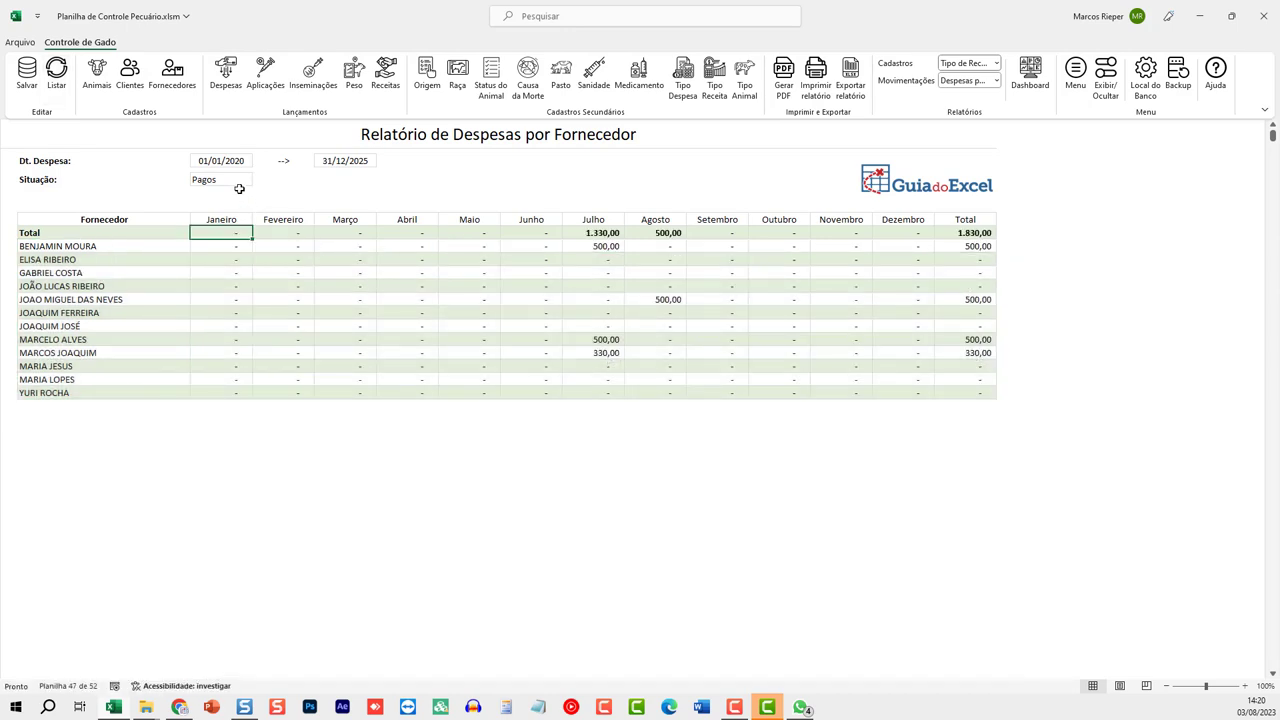
{"action": "left_click", "coordinate": [232, 182]}
{"action": "left_click", "coordinate": [258, 179]}
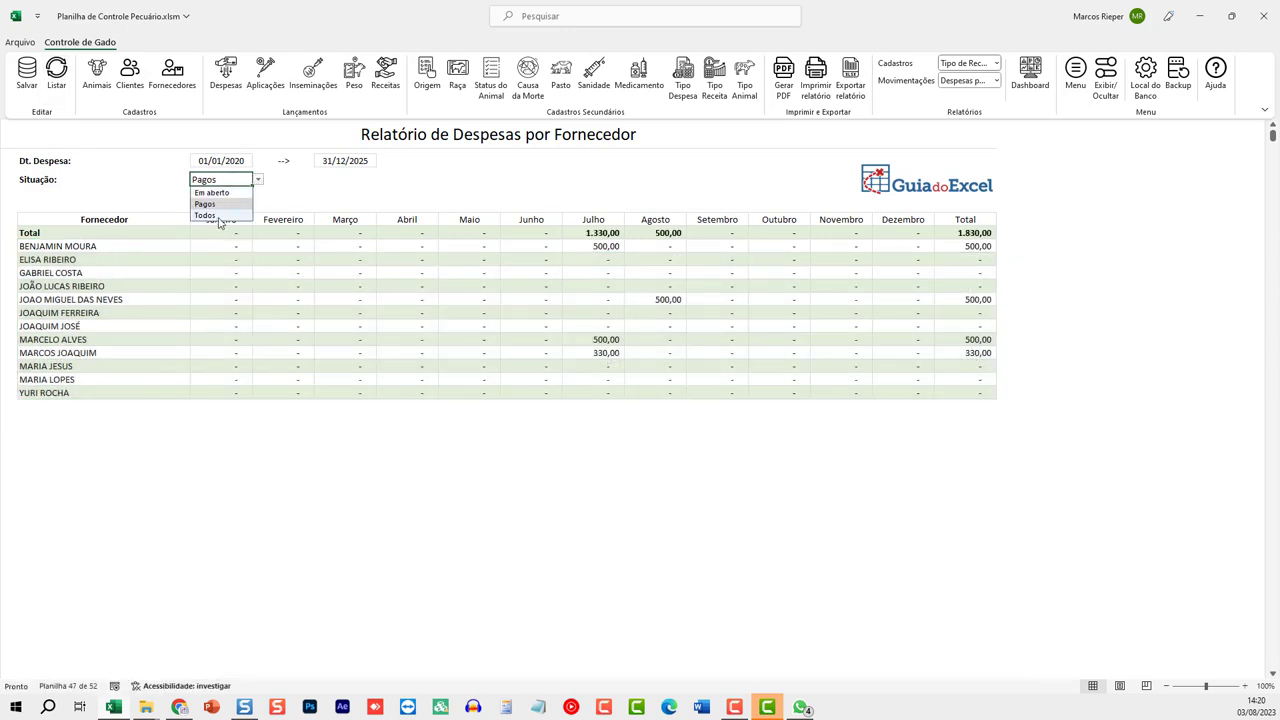
{"action": "left_click", "coordinate": [208, 215]}
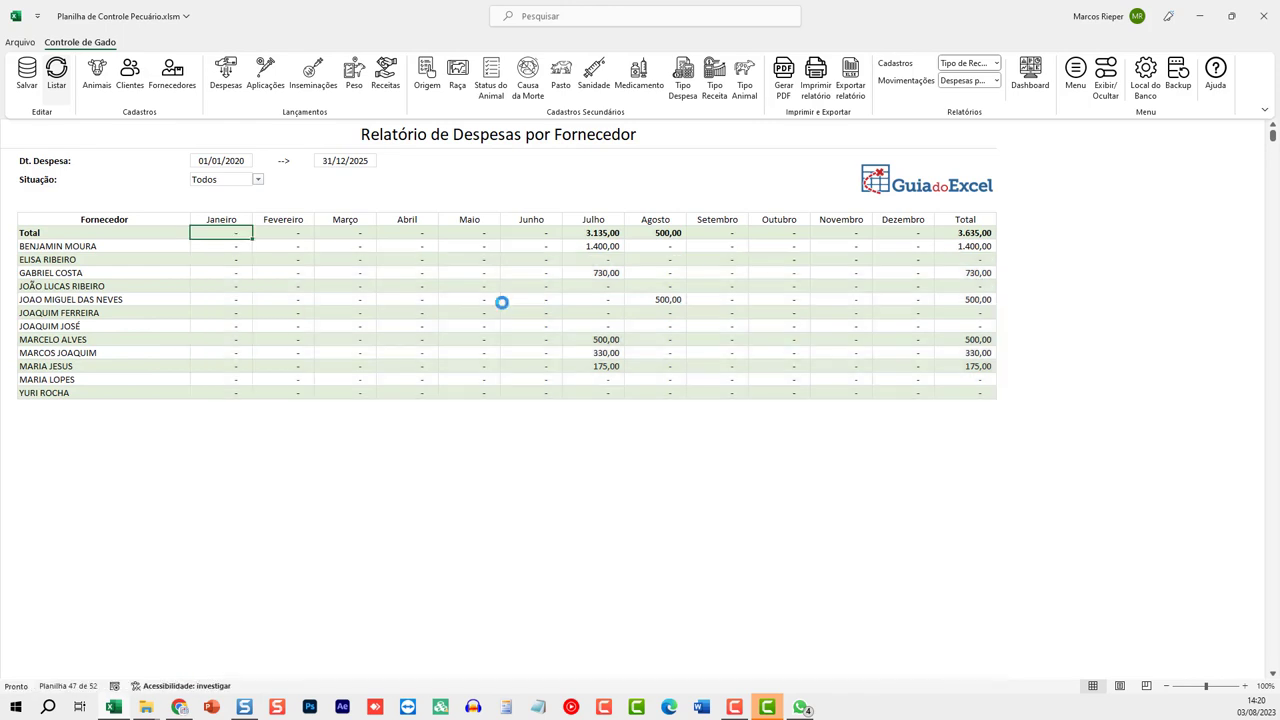
{"action": "left_click", "coordinate": [502, 301]}
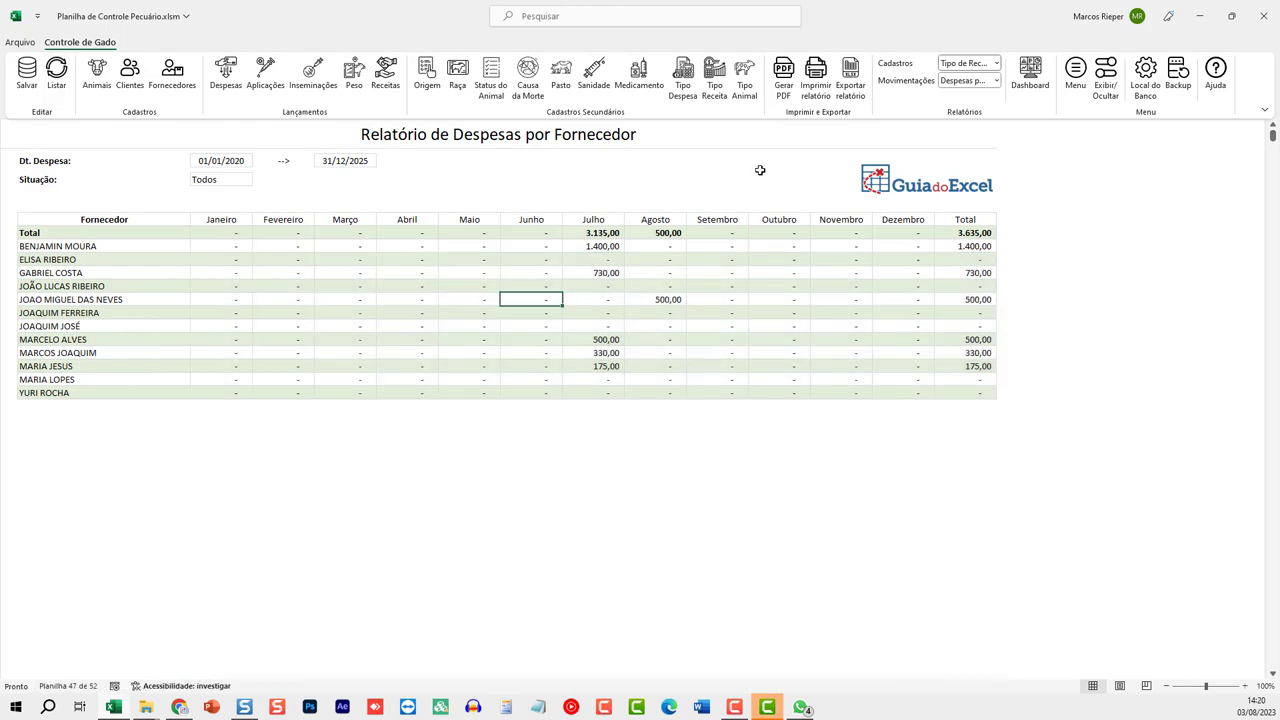
{"action": "left_click", "coordinate": [960, 82]}
- List the Despesas por Mês report, then switch to Inseminações por Mês
{"action": "left_click", "coordinate": [977, 128]}
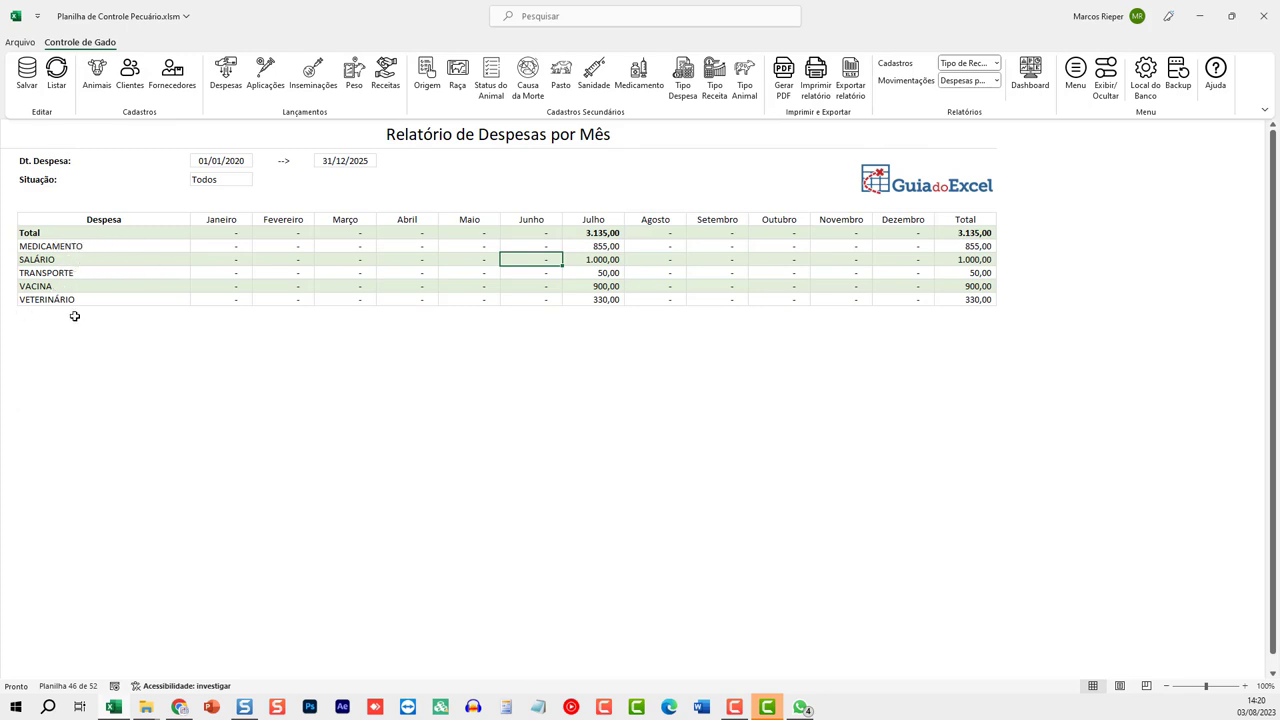
{"action": "left_click", "coordinate": [56, 75]}
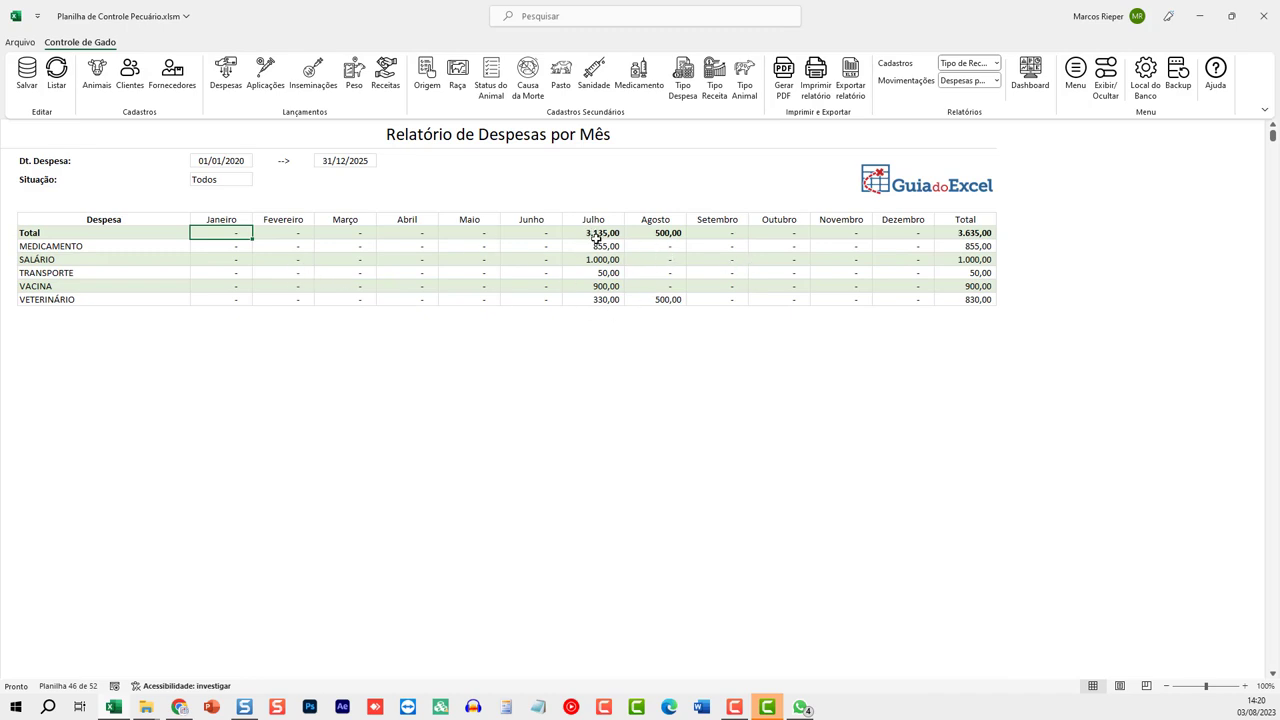
{"action": "left_click", "coordinate": [996, 80]}
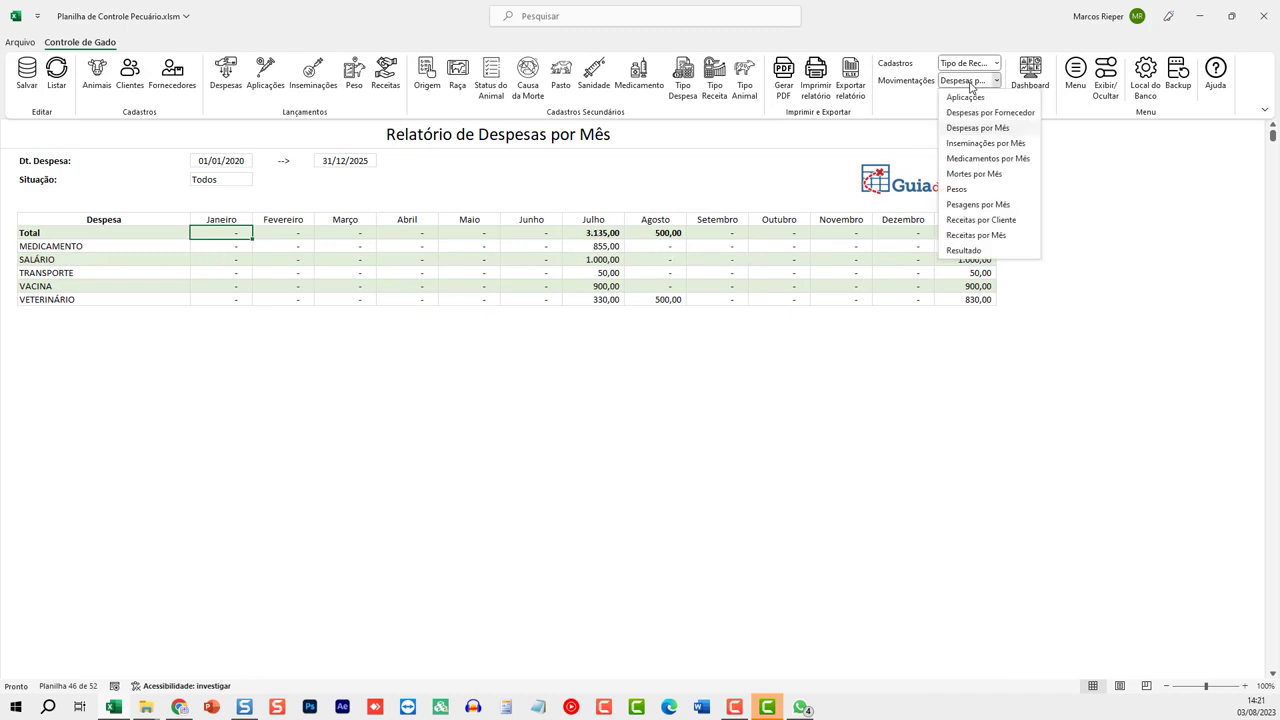
{"action": "left_click", "coordinate": [966, 148]}
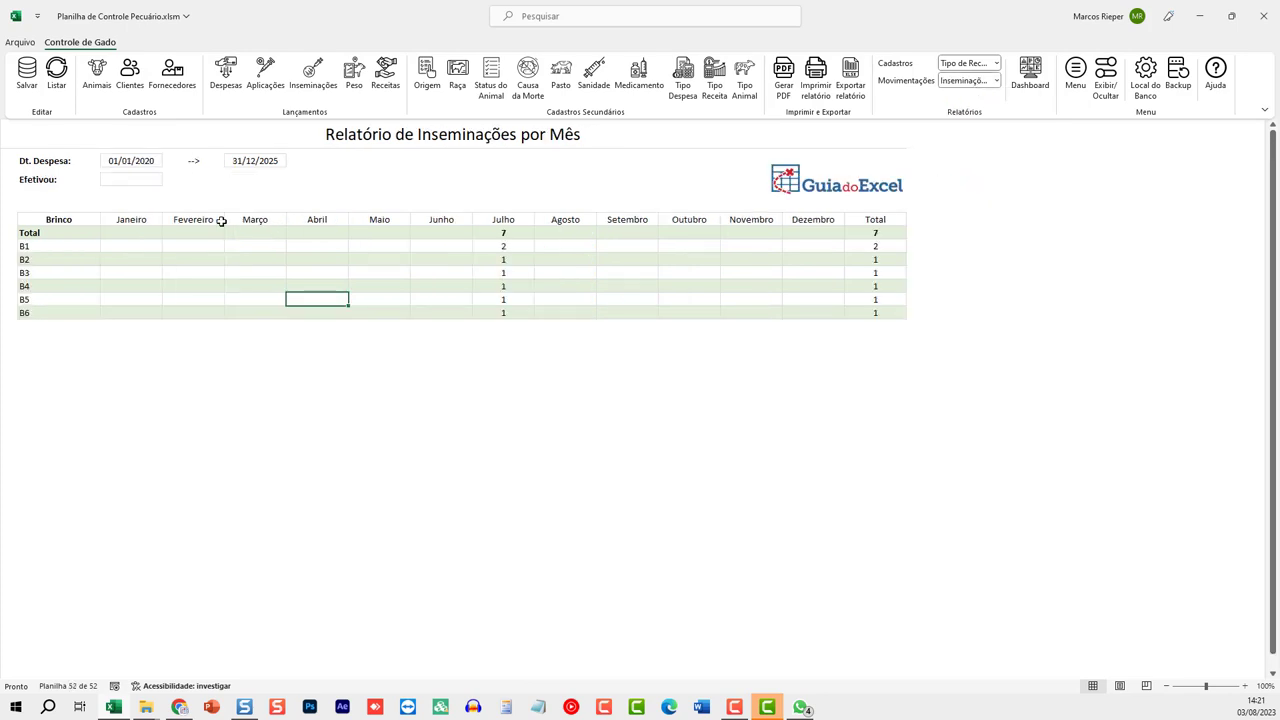
- Check the Efetivou filter options without changing them, then display Medicamentos por Mês
{"action": "left_click", "coordinate": [128, 177]}
{"action": "left_click", "coordinate": [168, 179]}
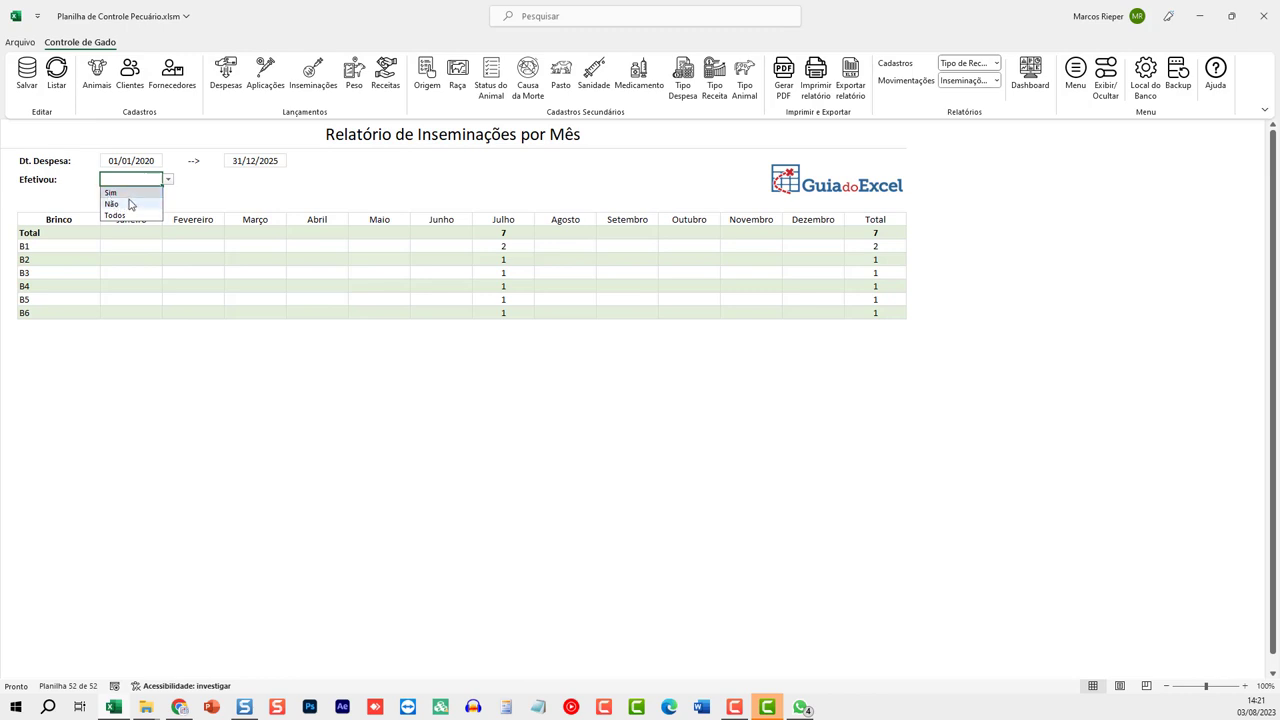
{"action": "left_click", "coordinate": [440, 288]}
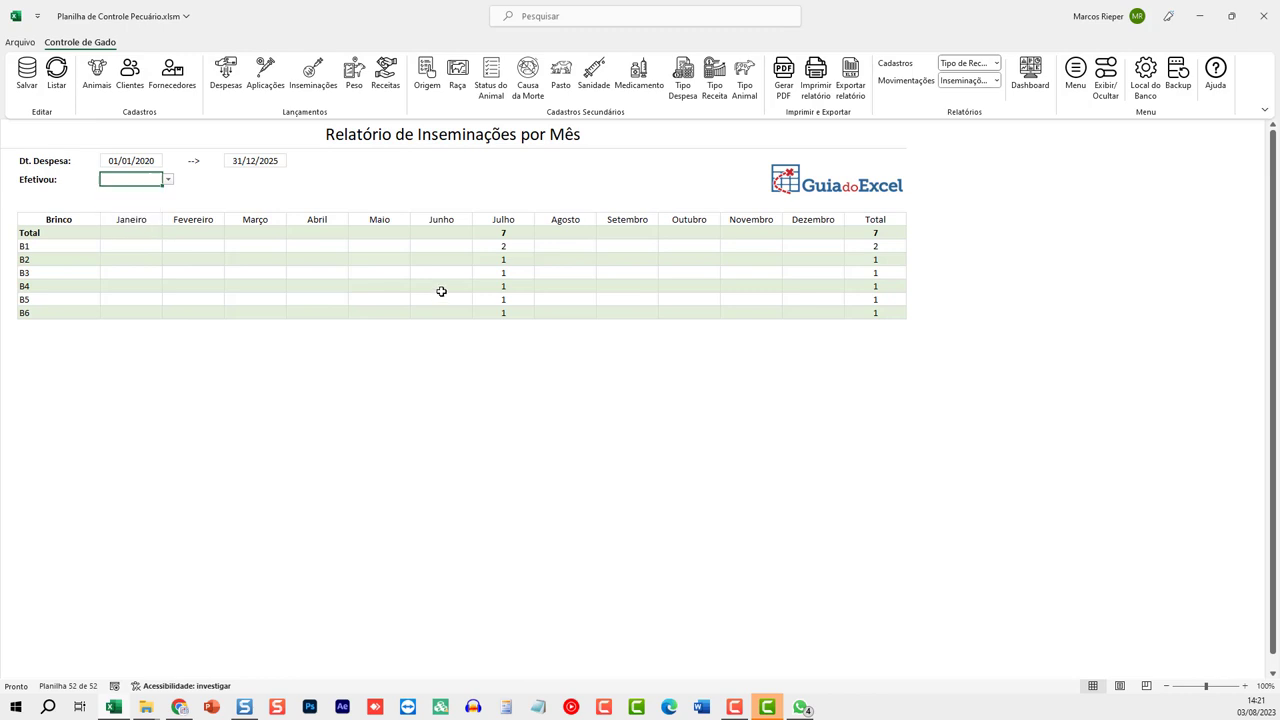
{"action": "left_click", "coordinate": [980, 82]}
{"action": "left_click", "coordinate": [981, 159]}
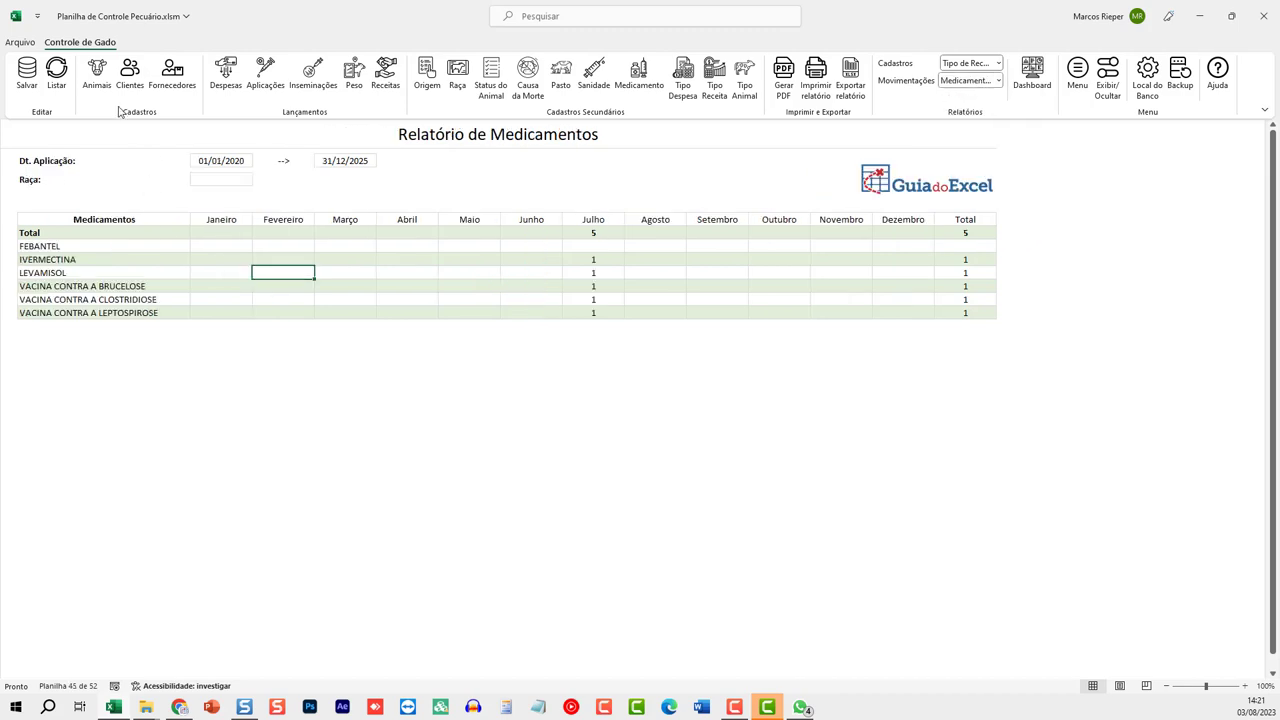
- List the Medicamentos, Mortes por Mês and Pesos reports in turn
{"action": "left_click", "coordinate": [57, 75]}
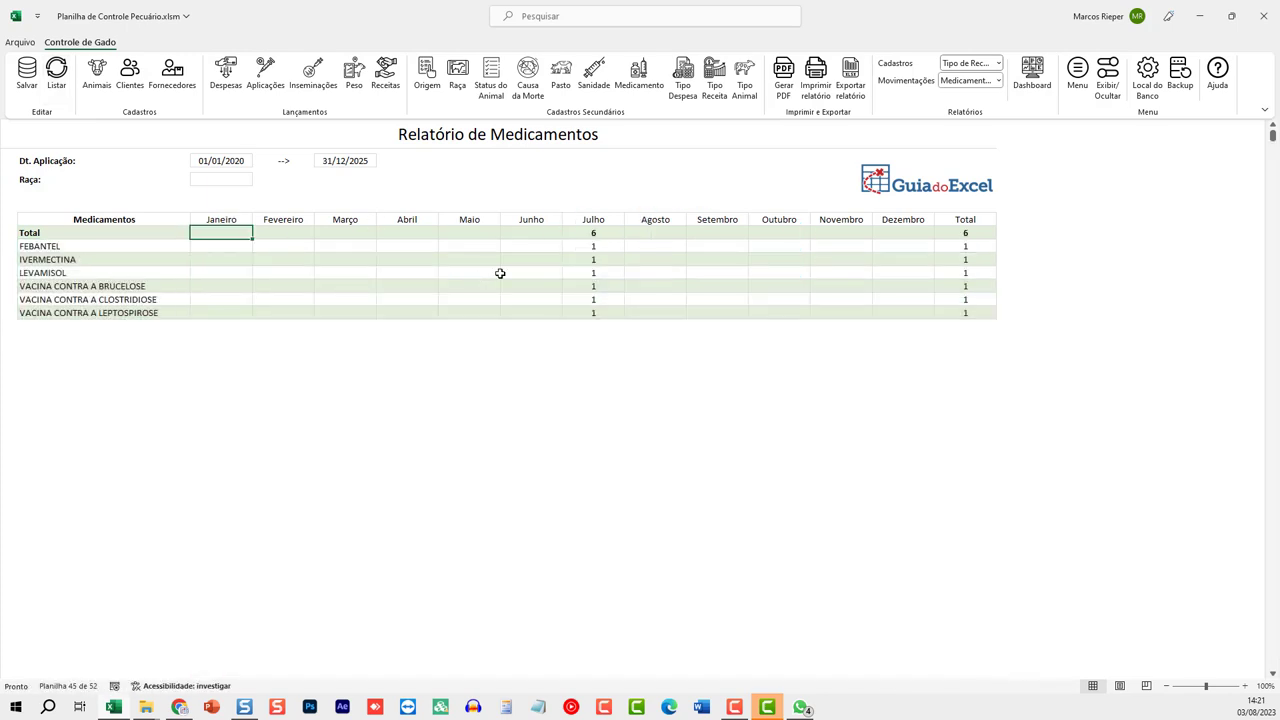
{"action": "left_click", "coordinate": [997, 80]}
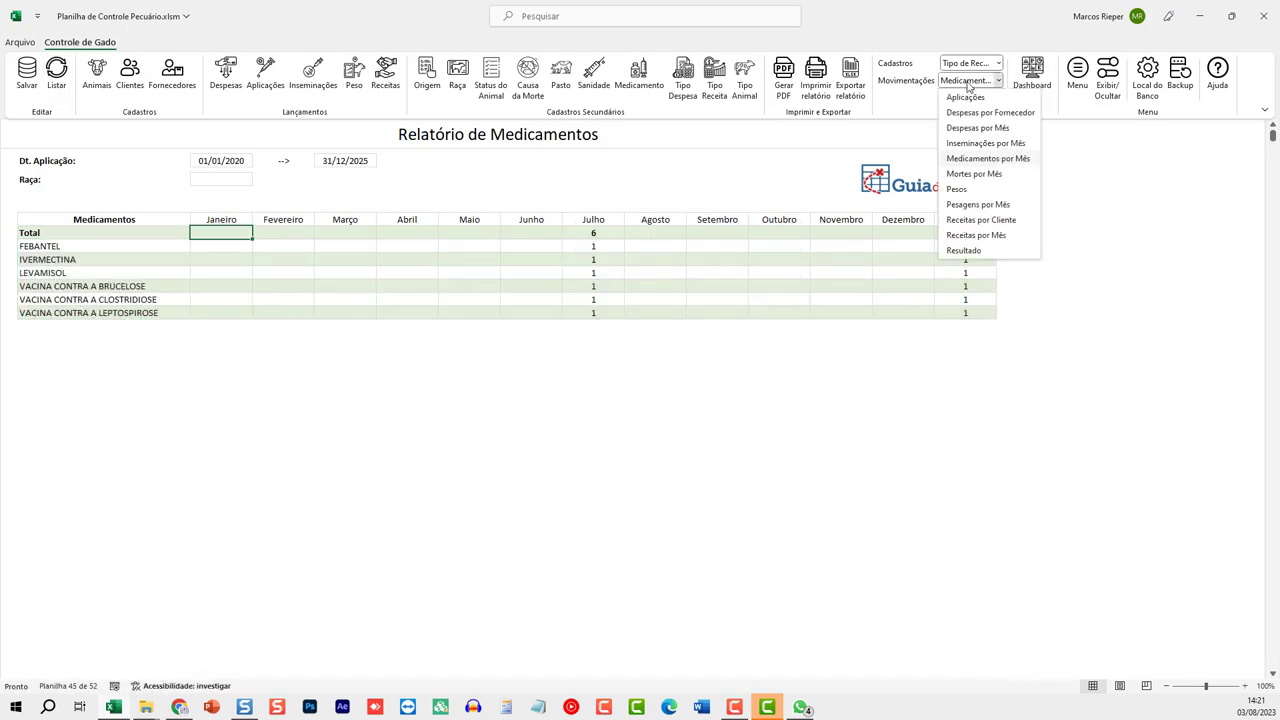
{"action": "left_click", "coordinate": [964, 175]}
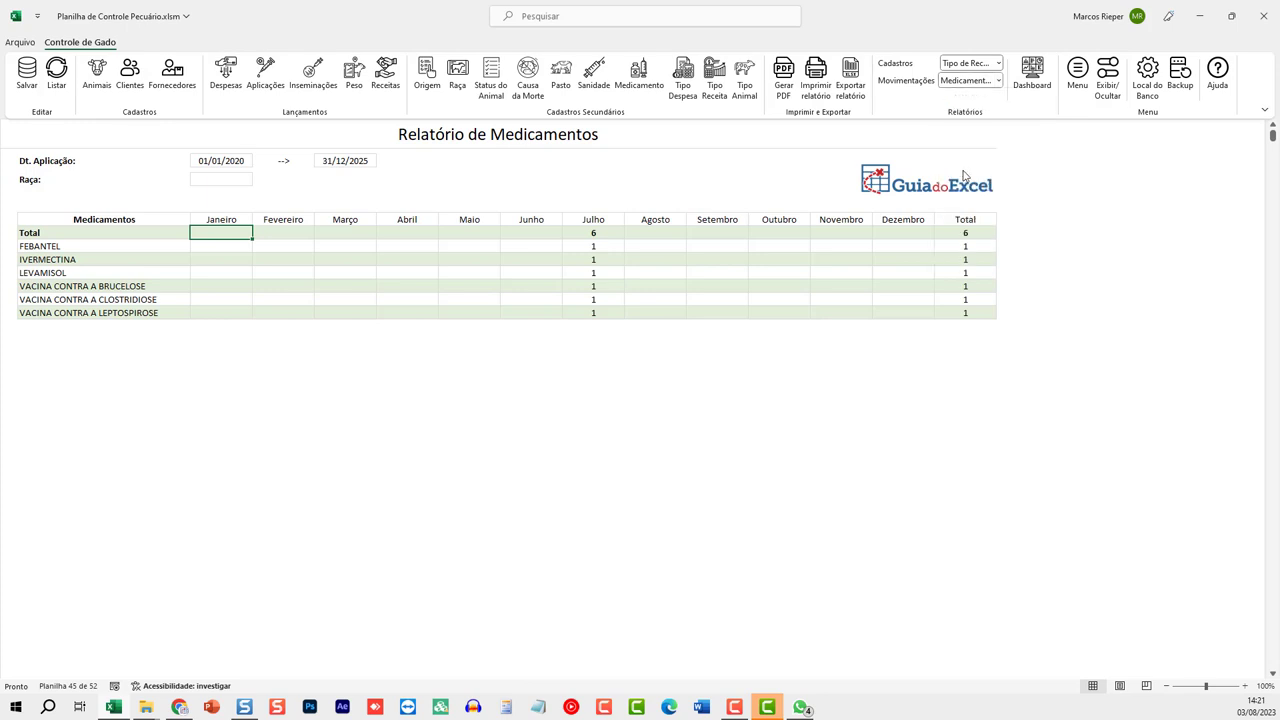
{"action": "left_click", "coordinate": [57, 75]}
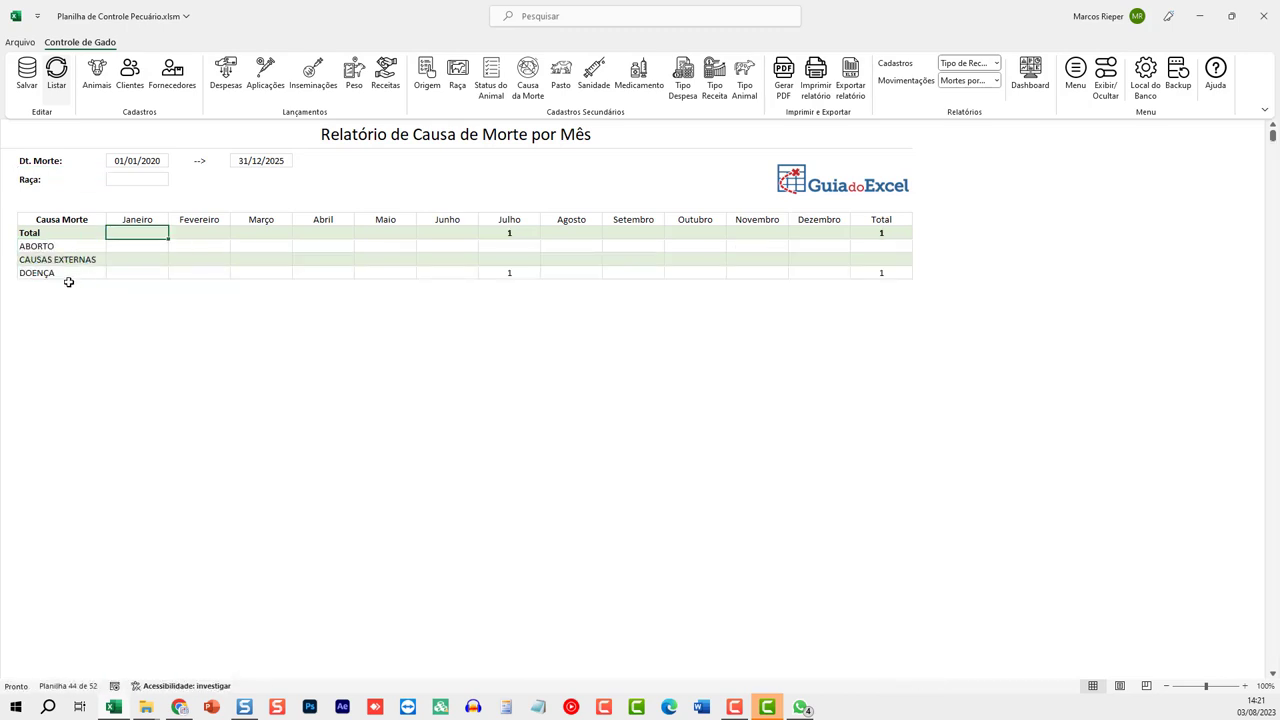
{"action": "left_click", "coordinate": [995, 80]}
{"action": "left_click", "coordinate": [957, 189]}
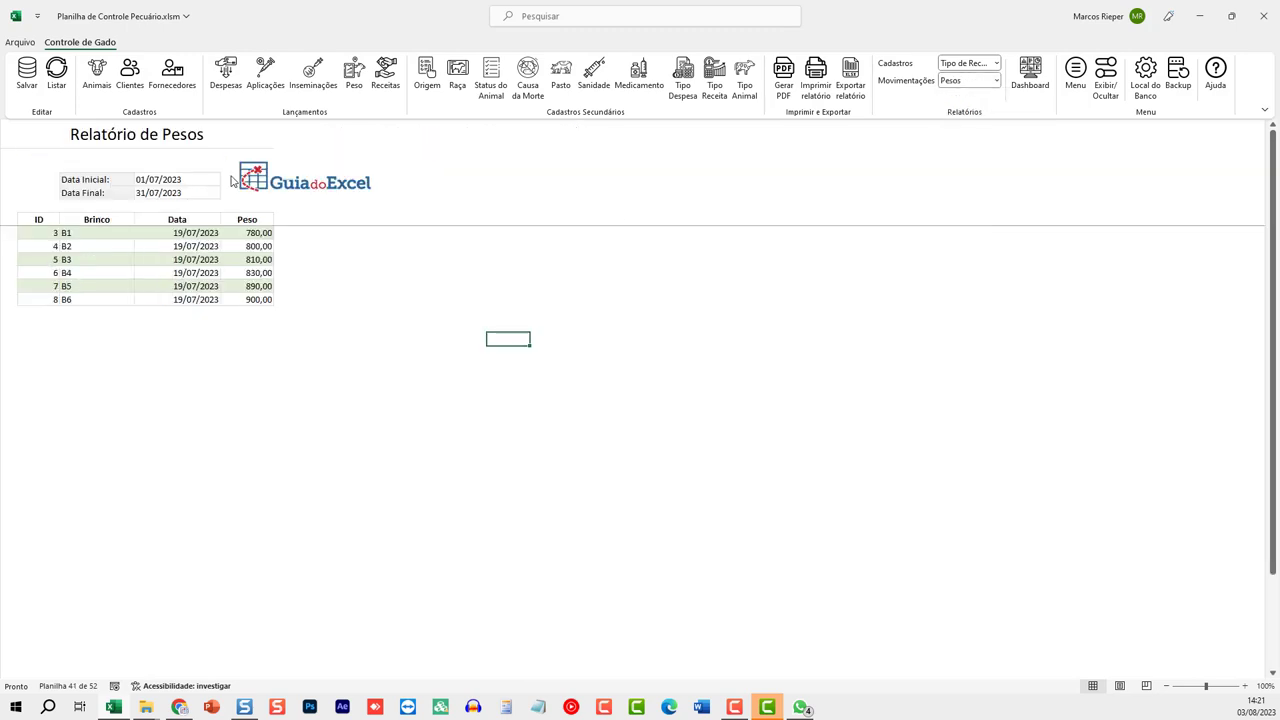
{"action": "left_click", "coordinate": [56, 72]}
- List Pesagens por Mês, inspect B2's 1.530,00 June and B5's weighings, then open Receitas por Tipo e Mês
{"action": "left_click", "coordinate": [968, 81]}
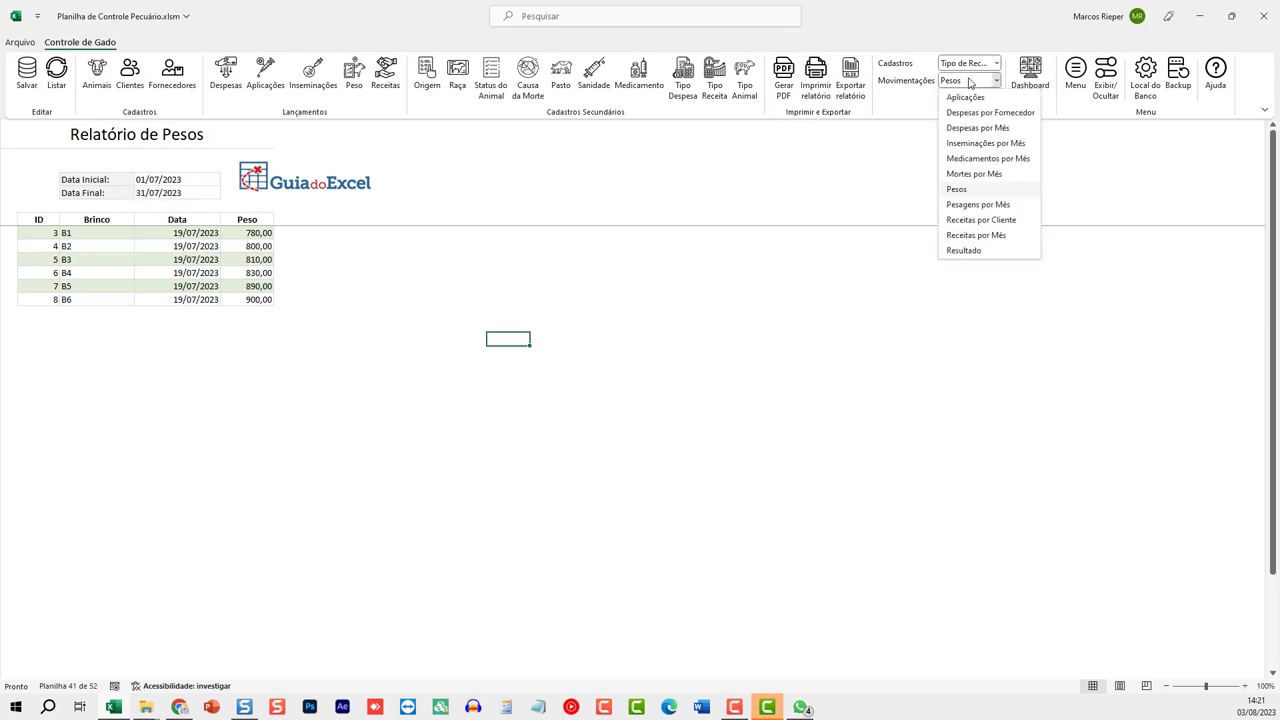
{"action": "left_click", "coordinate": [978, 205]}
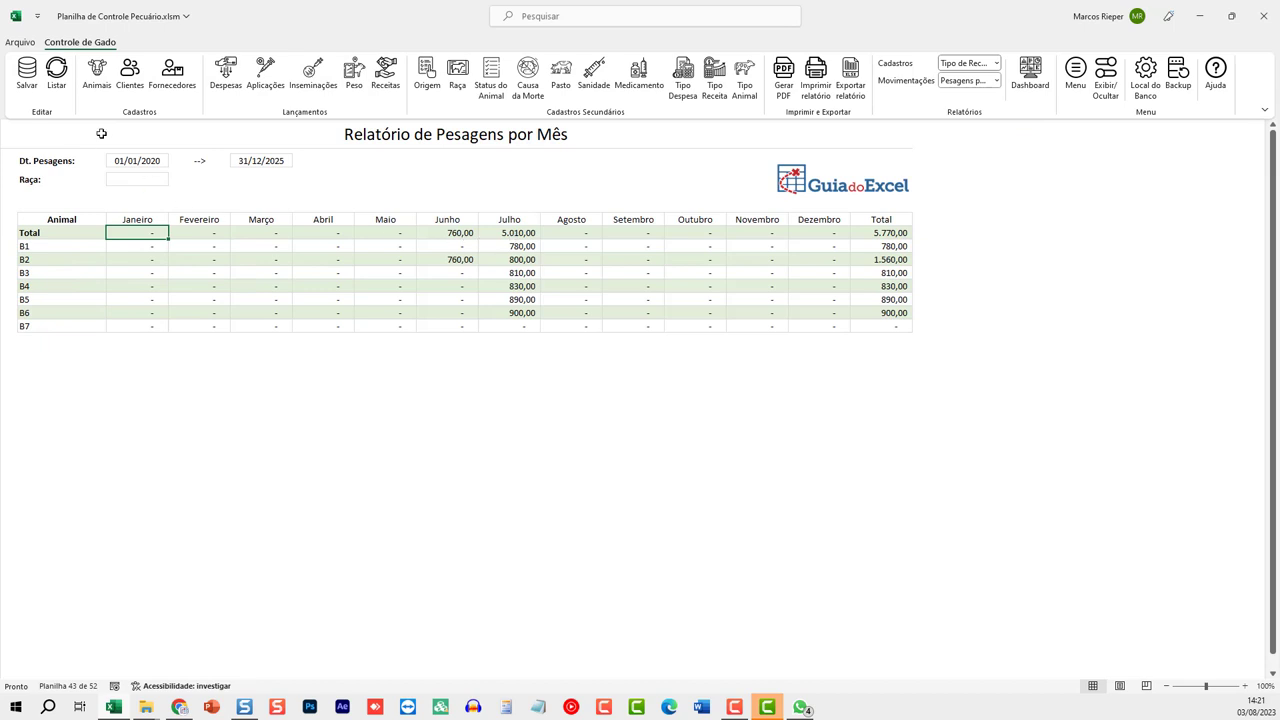
{"action": "left_click", "coordinate": [56, 74]}
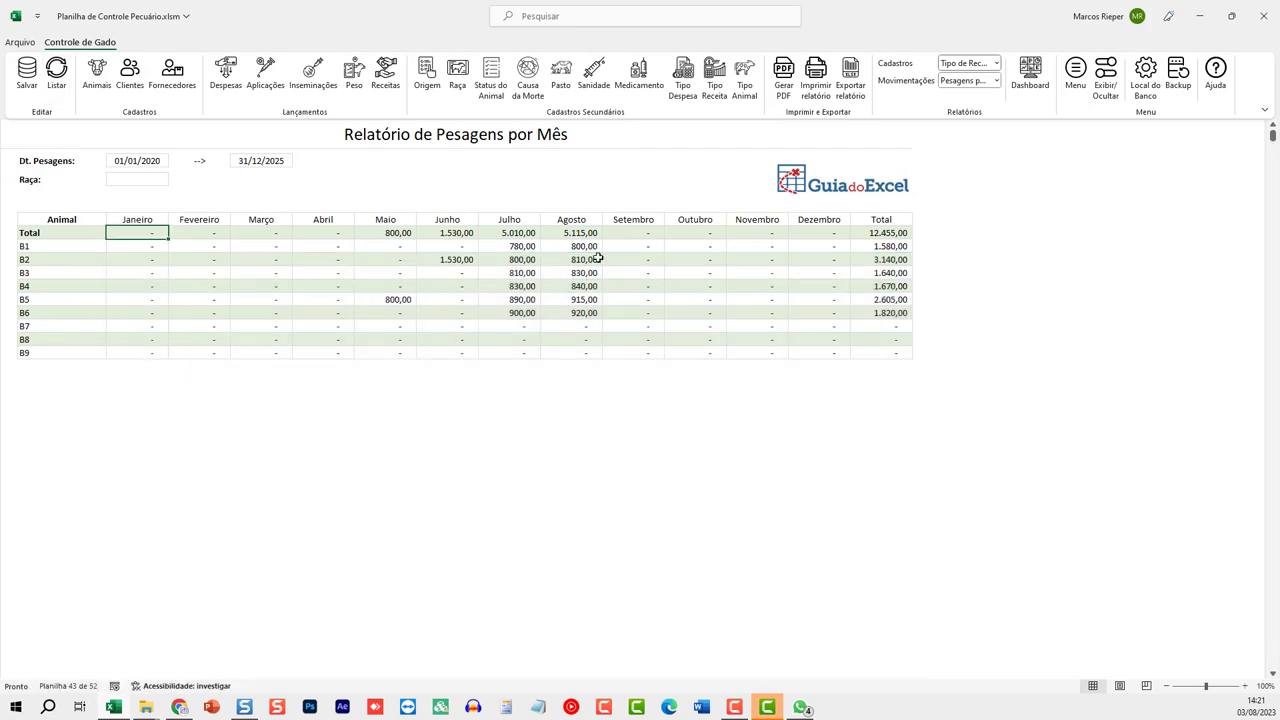
{"action": "left_click", "coordinate": [450, 260]}
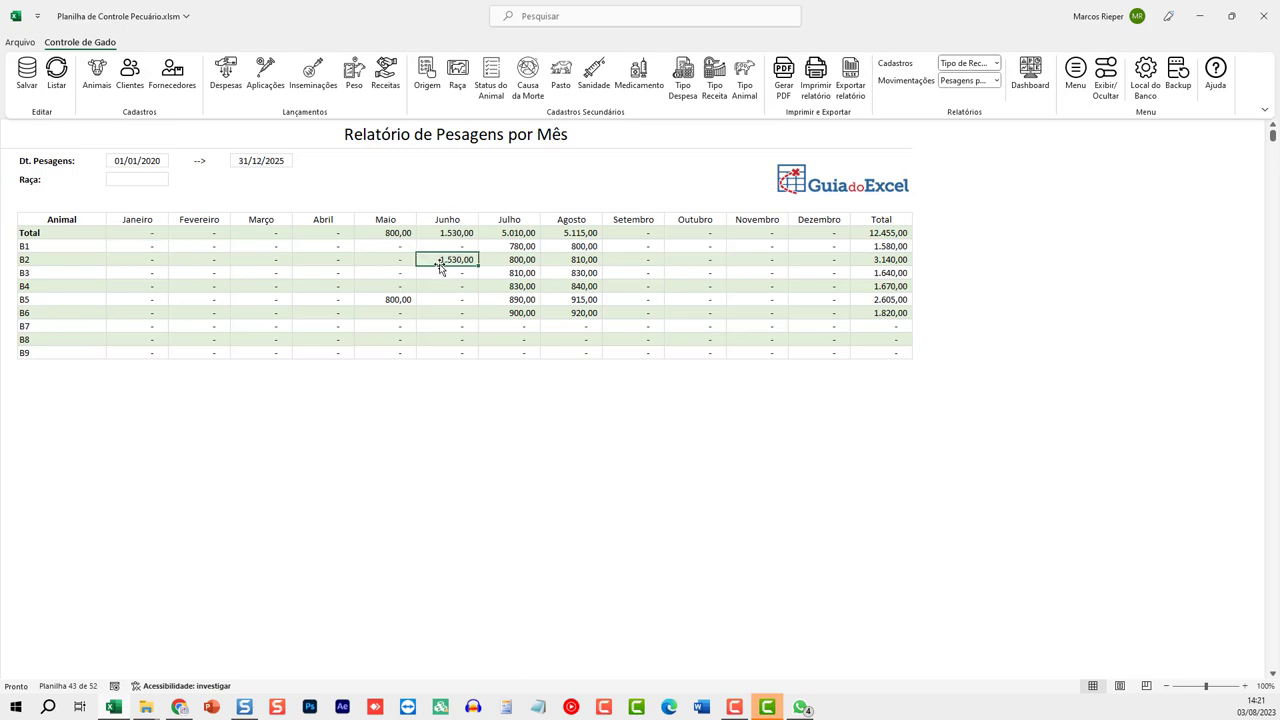
{"action": "left_click", "coordinate": [392, 299]}
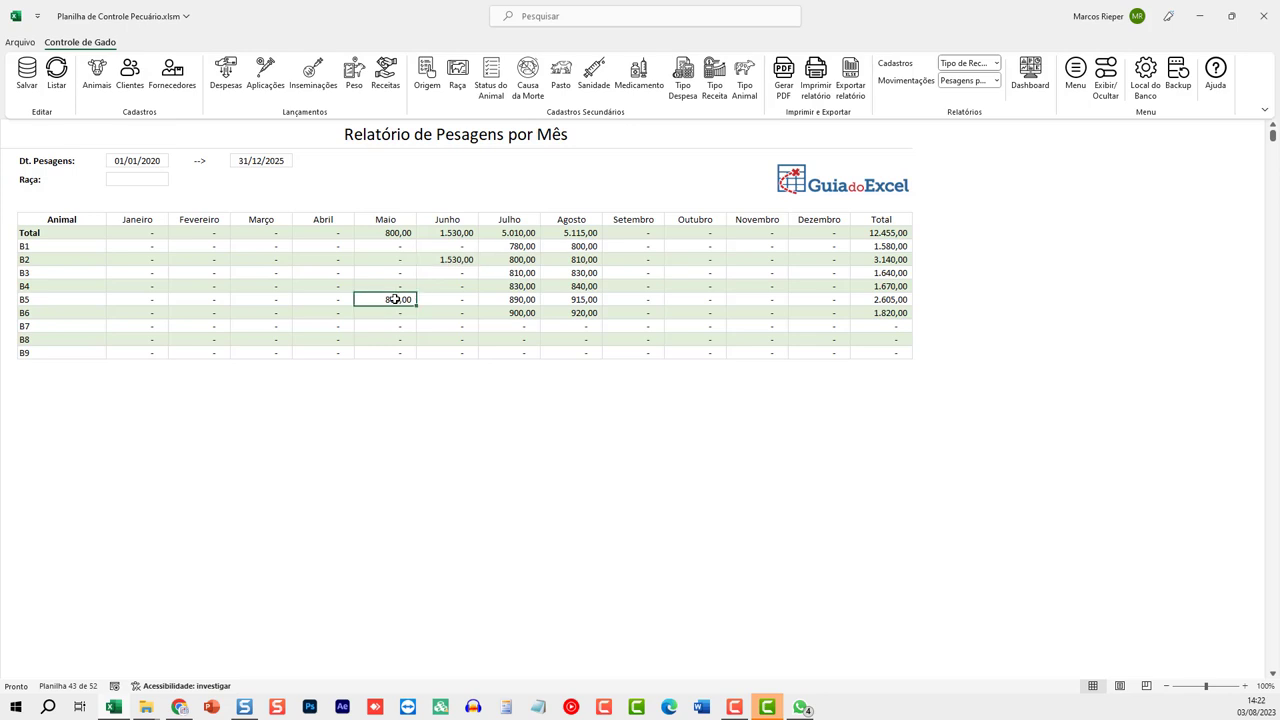
{"action": "left_click", "coordinate": [448, 300]}
{"action": "left_click", "coordinate": [515, 299]}
{"action": "left_click", "coordinate": [619, 312]}
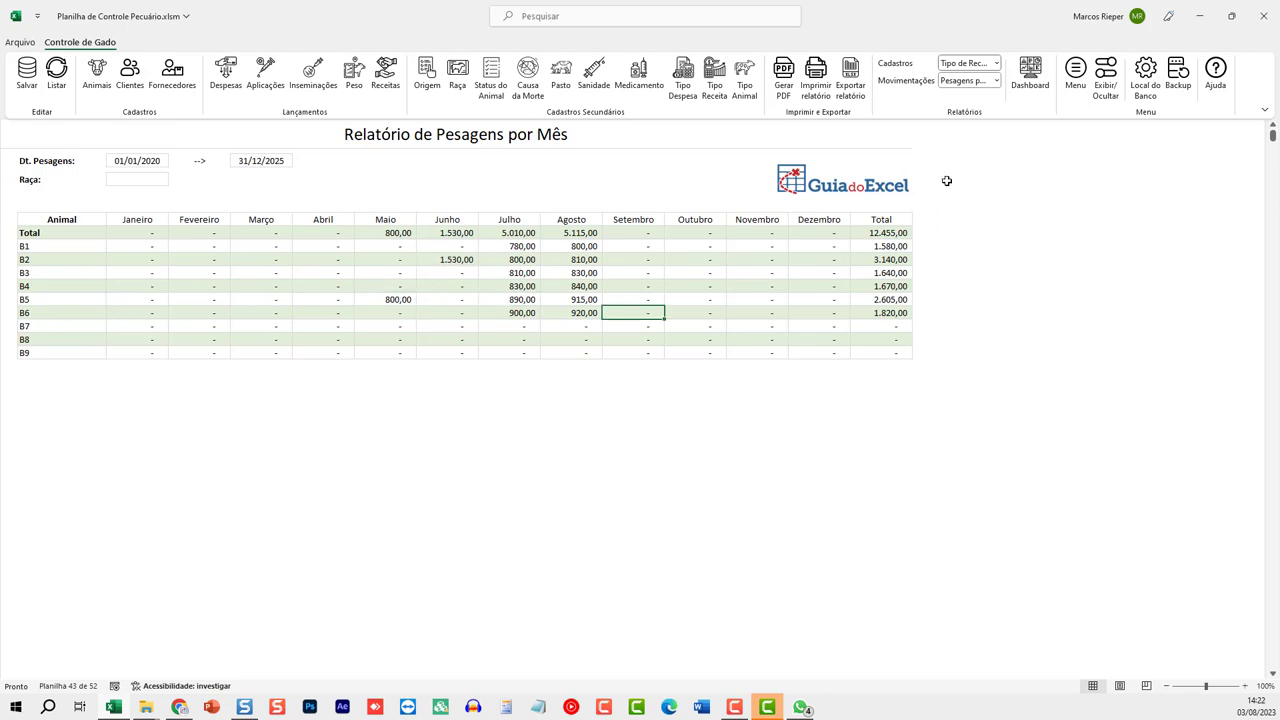
{"action": "left_click", "coordinate": [981, 84]}
{"action": "left_click", "coordinate": [993, 228]}
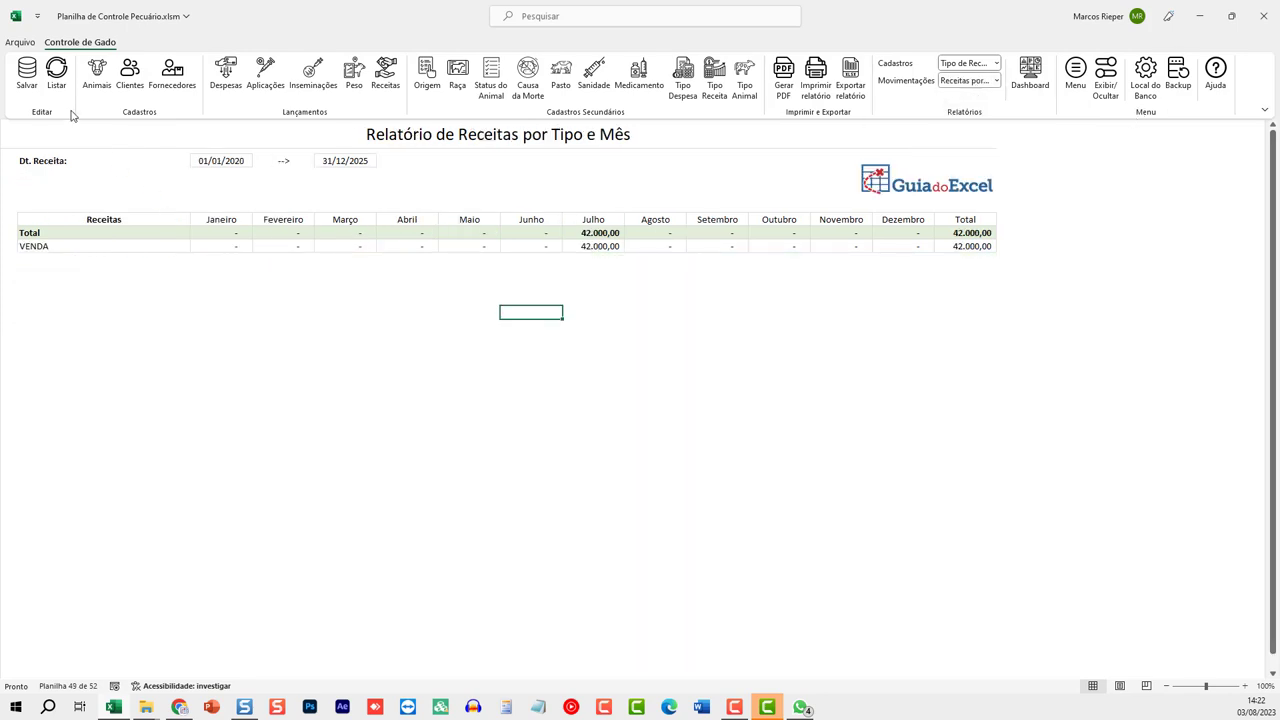
- List the Receitas por Tipo e Mês and Receitas por Cliente e Mês reports, inspecting client values
{"action": "left_click", "coordinate": [56, 72]}
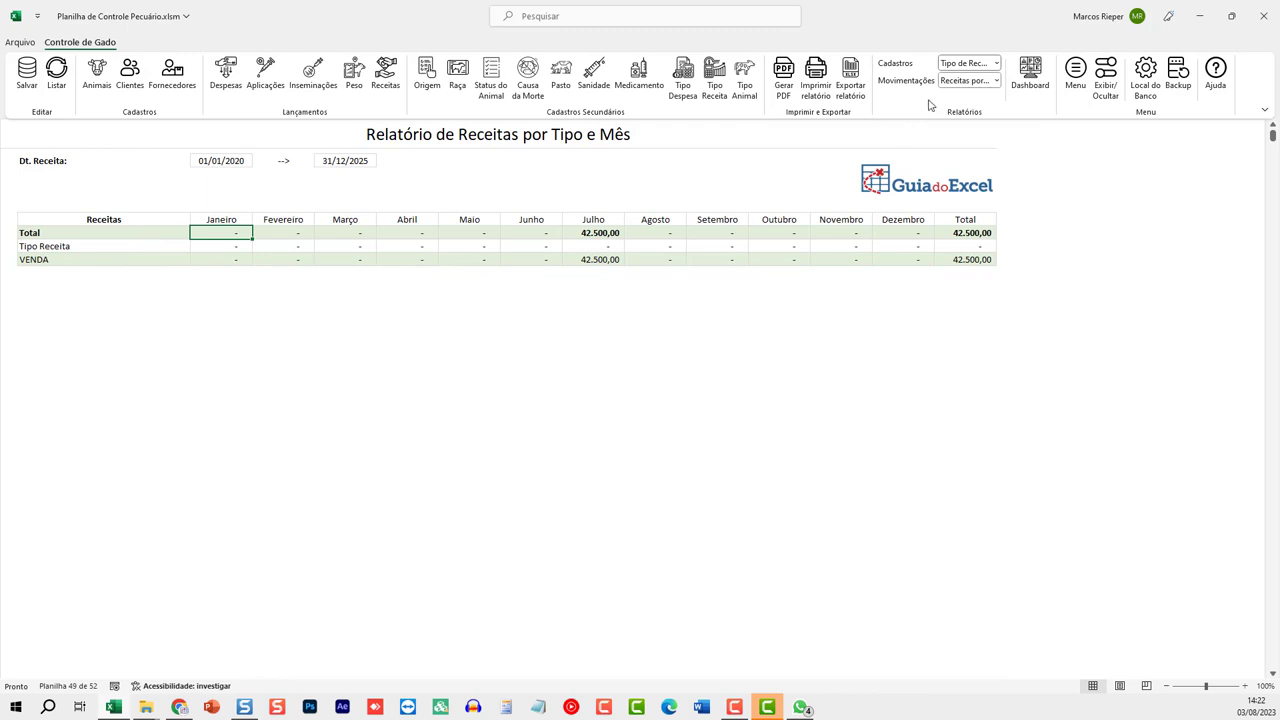
{"action": "left_click", "coordinate": [975, 85]}
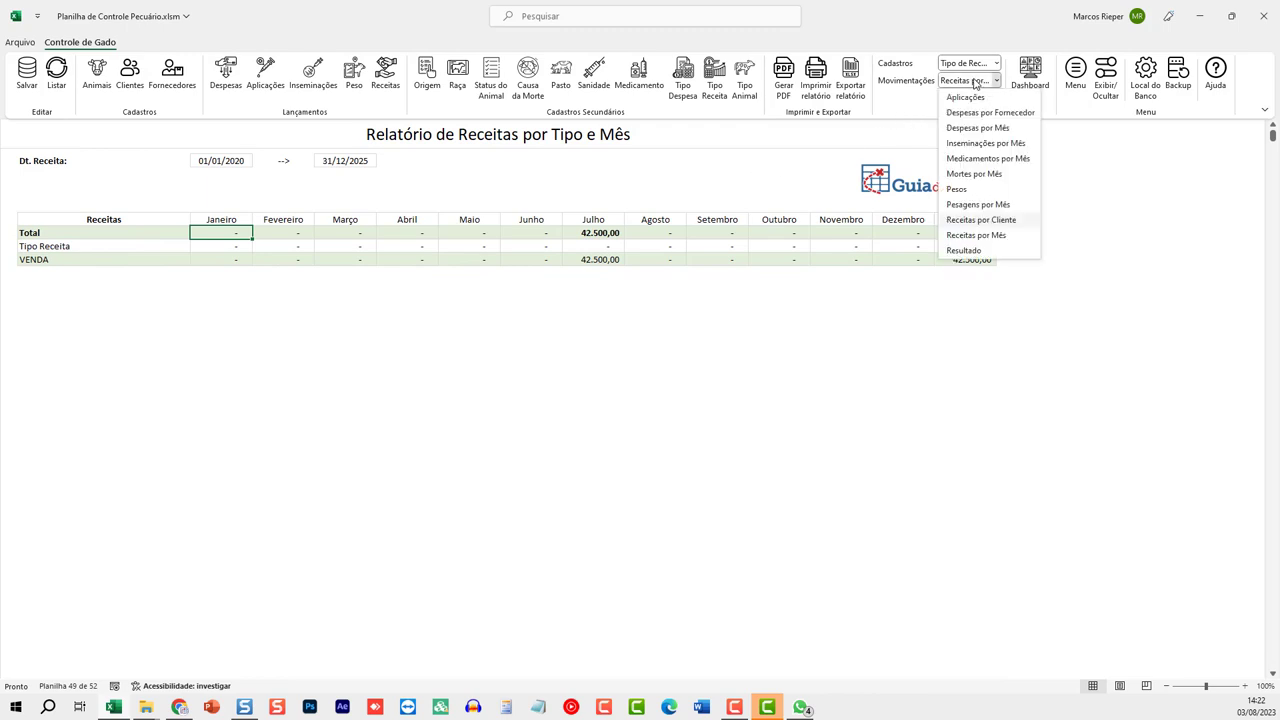
{"action": "left_click", "coordinate": [972, 237]}
{"action": "left_click", "coordinate": [56, 75]}
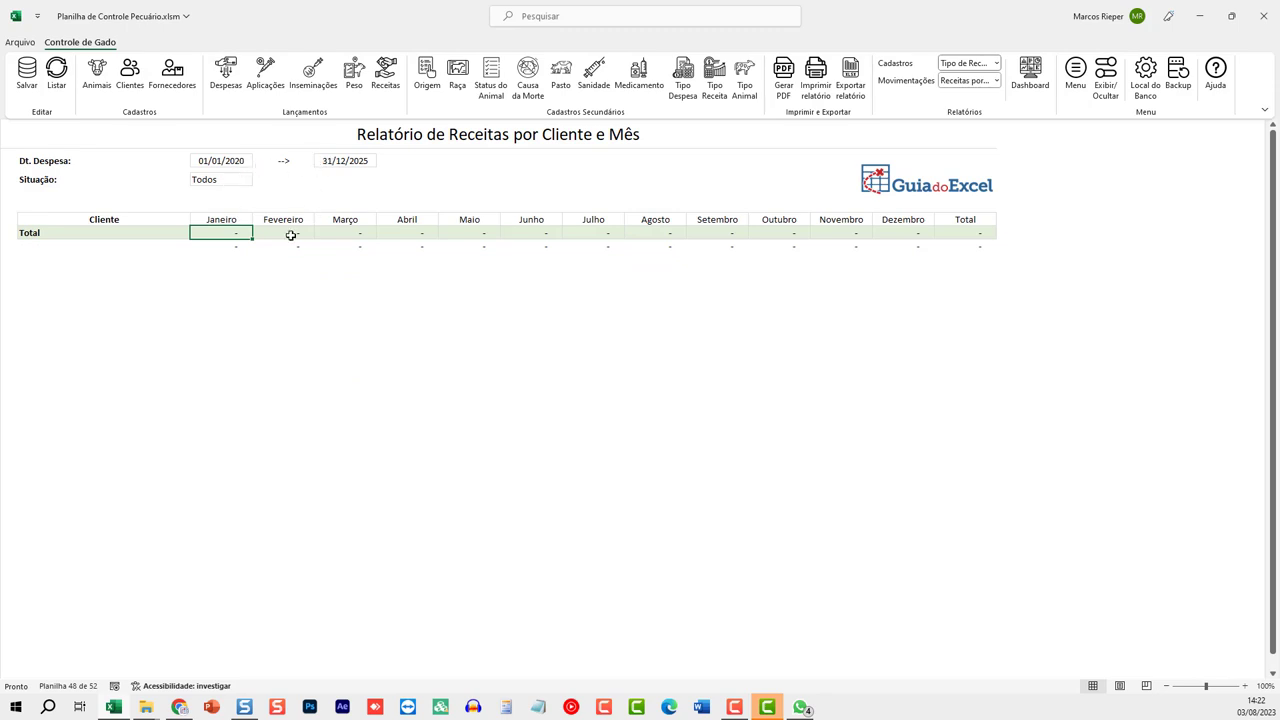
{"action": "left_click_drag", "start_coordinate": [289, 234], "coordinate": [290, 257]}
{"action": "left_click", "coordinate": [531, 274]}
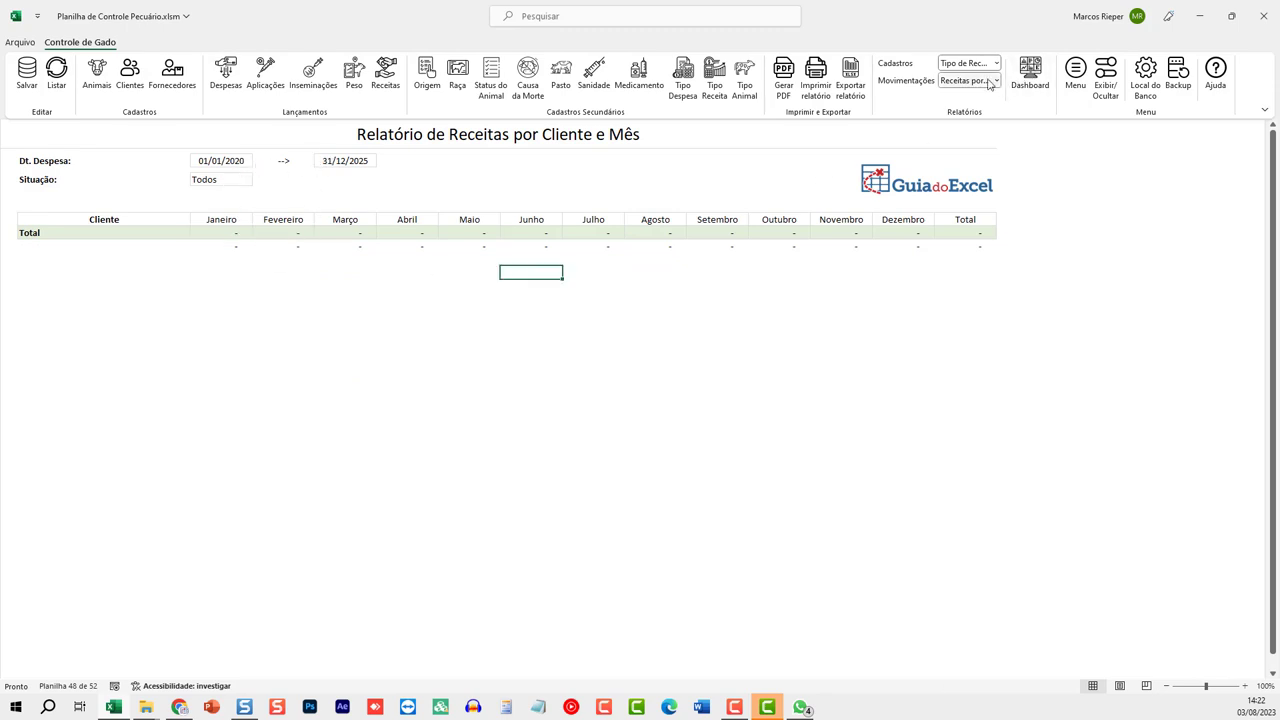
{"action": "left_click", "coordinate": [996, 80]}
- List the Resultado report and check July expense, VENDA and RESULTADO sums in the status bar
{"action": "left_click", "coordinate": [977, 251]}
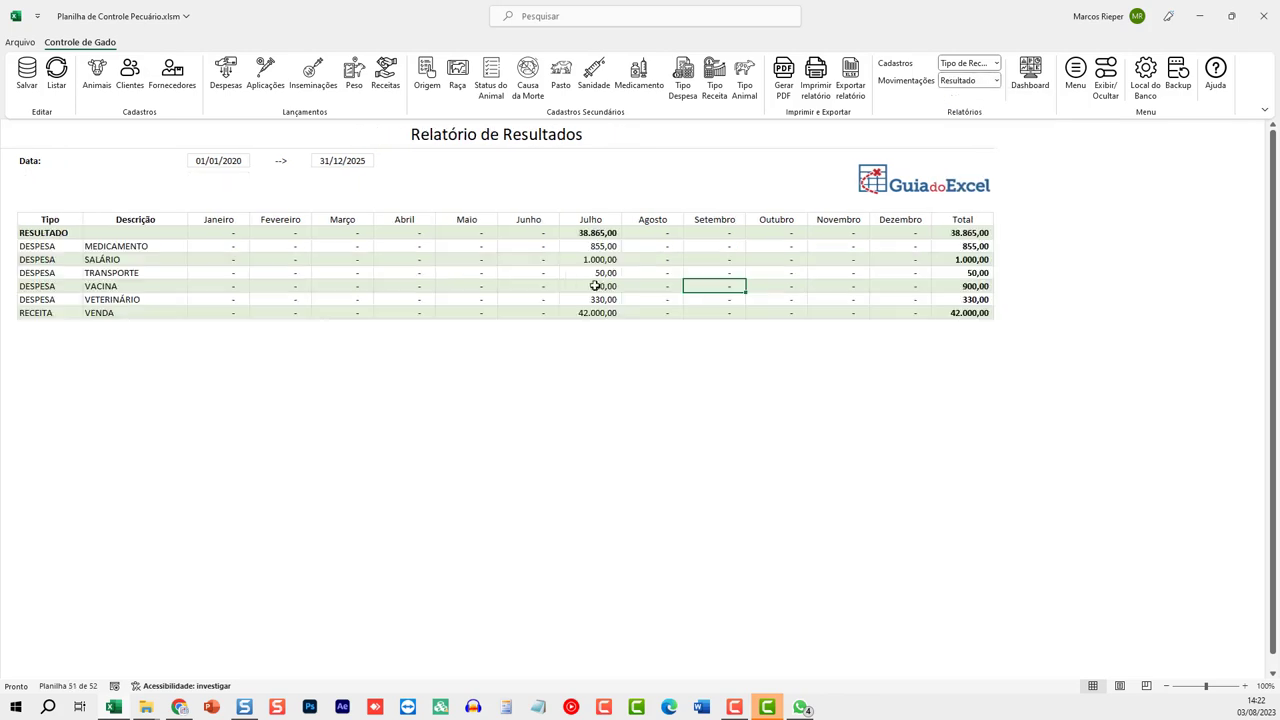
{"action": "left_click", "coordinate": [174, 274]}
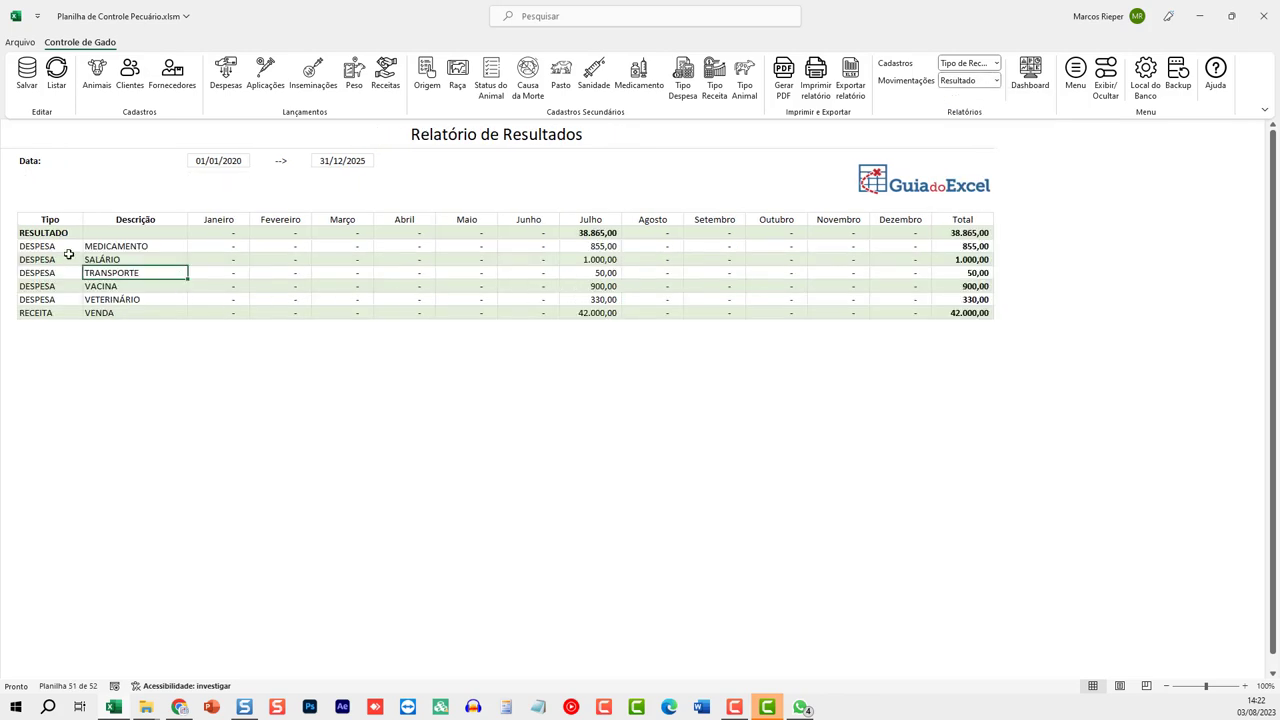
{"action": "left_click", "coordinate": [56, 76]}
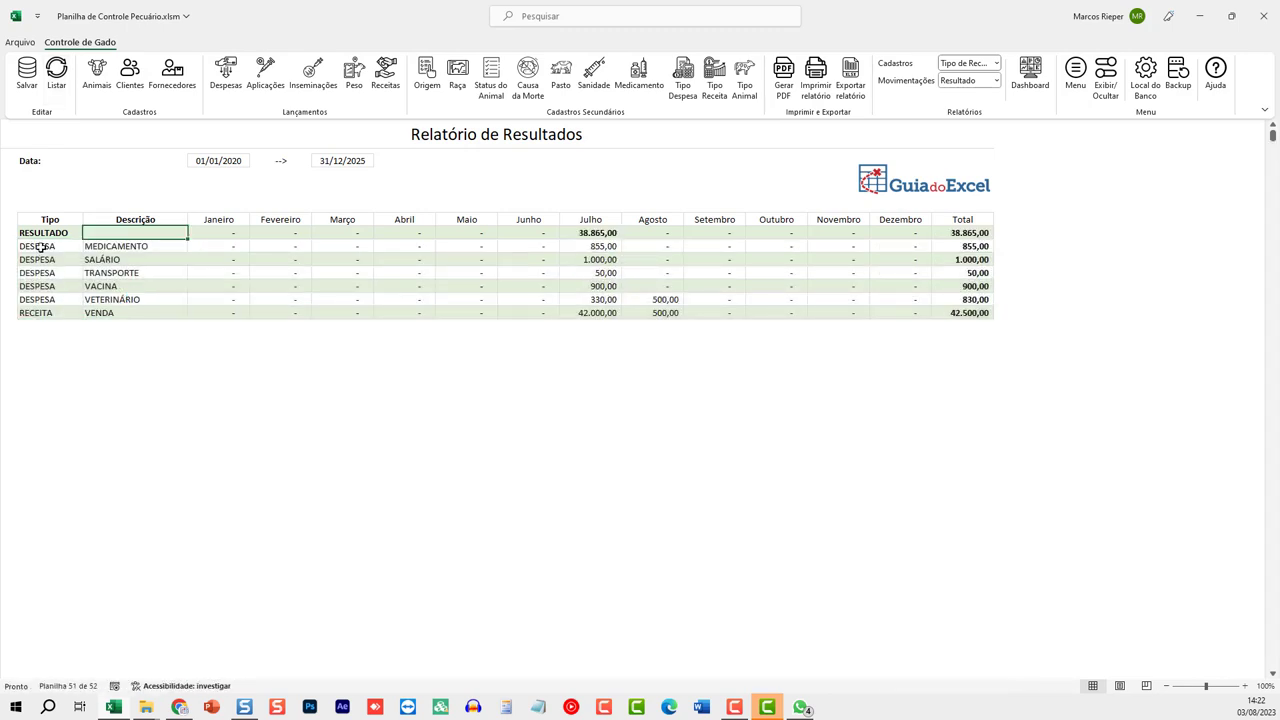
{"action": "left_click_drag", "start_coordinate": [40, 246], "coordinate": [976, 299]}
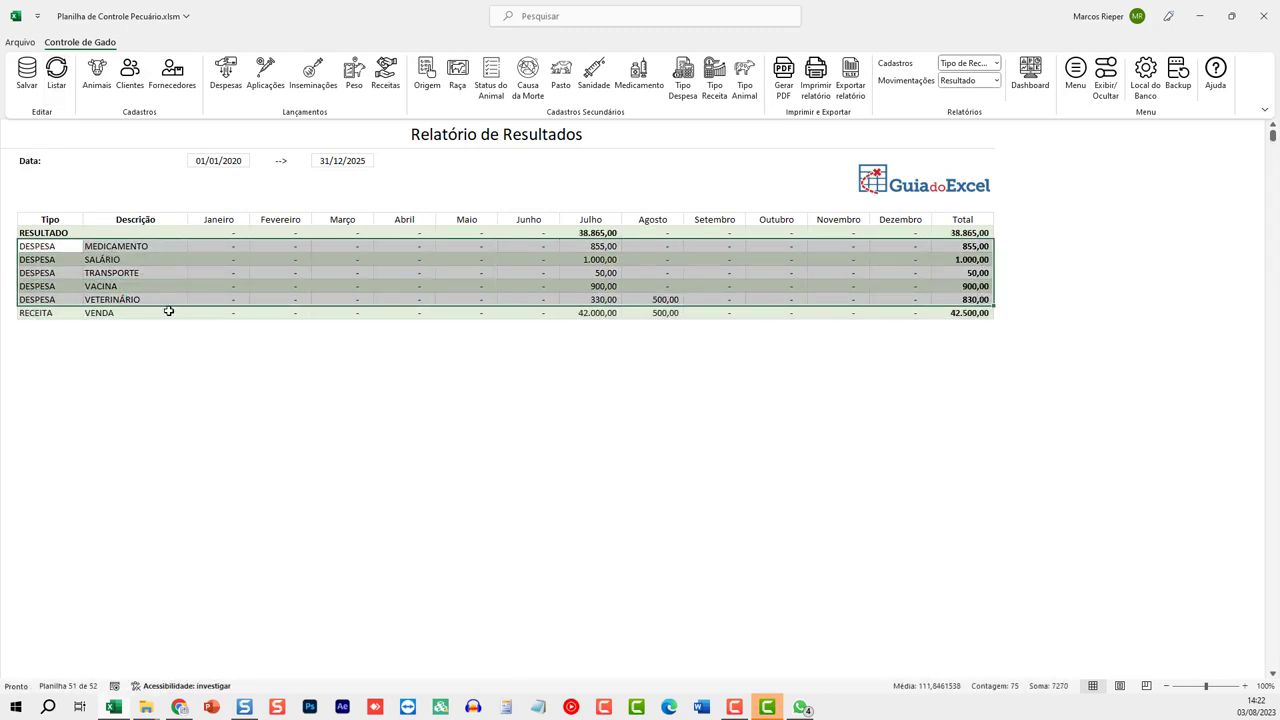
{"action": "left_click_drag", "start_coordinate": [50, 313], "coordinate": [976, 313]}
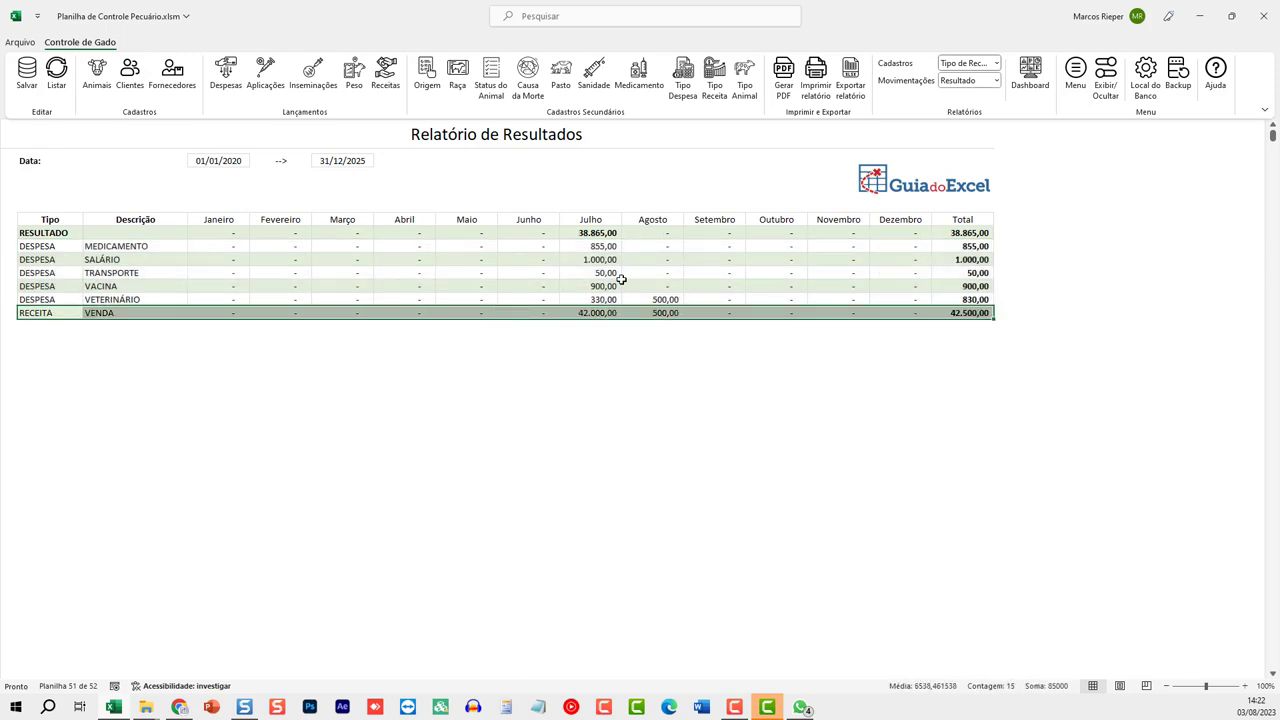
{"action": "left_click", "coordinate": [597, 234]}
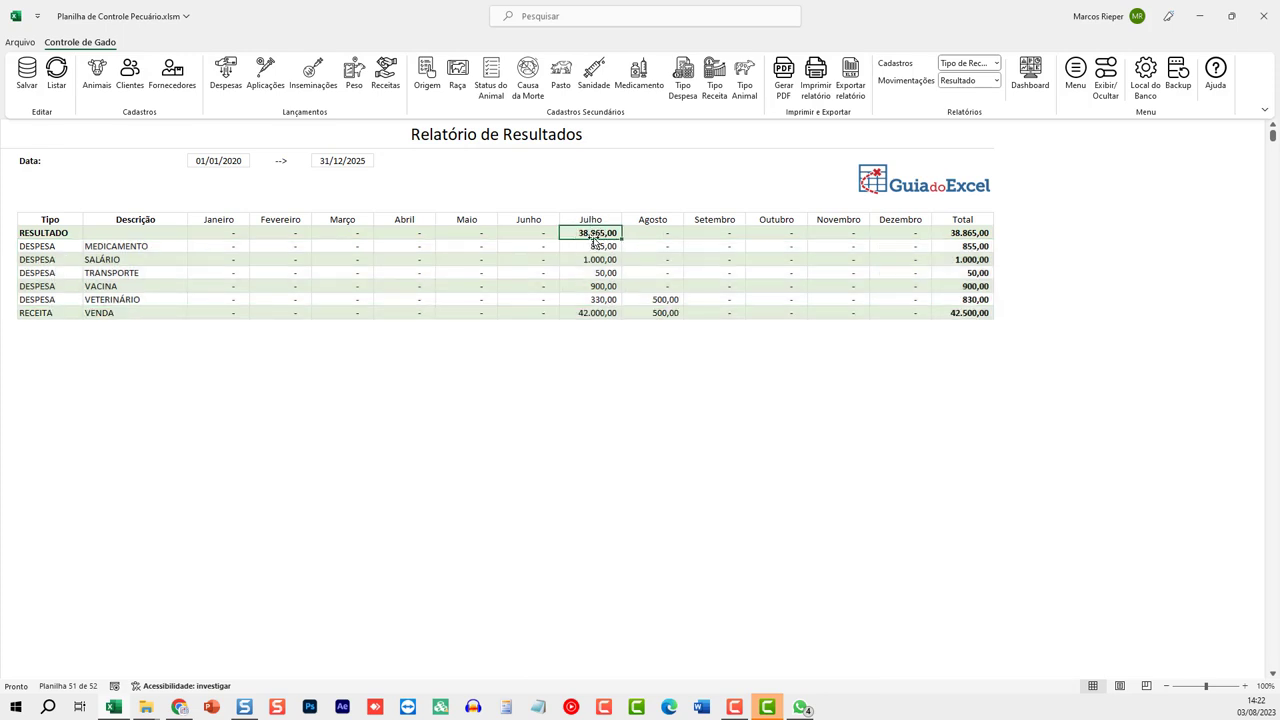
{"action": "left_click", "coordinate": [590, 313]}
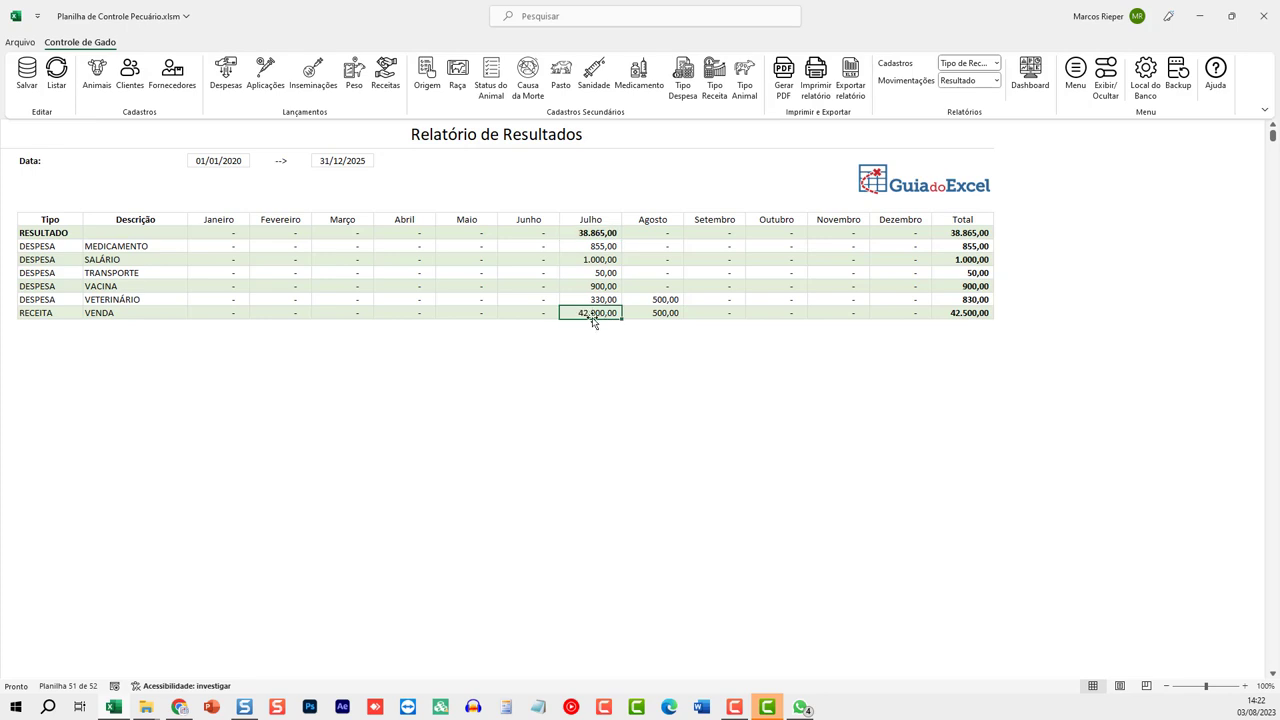
{"action": "left_click_drag", "start_coordinate": [596, 299], "coordinate": [600, 247]}
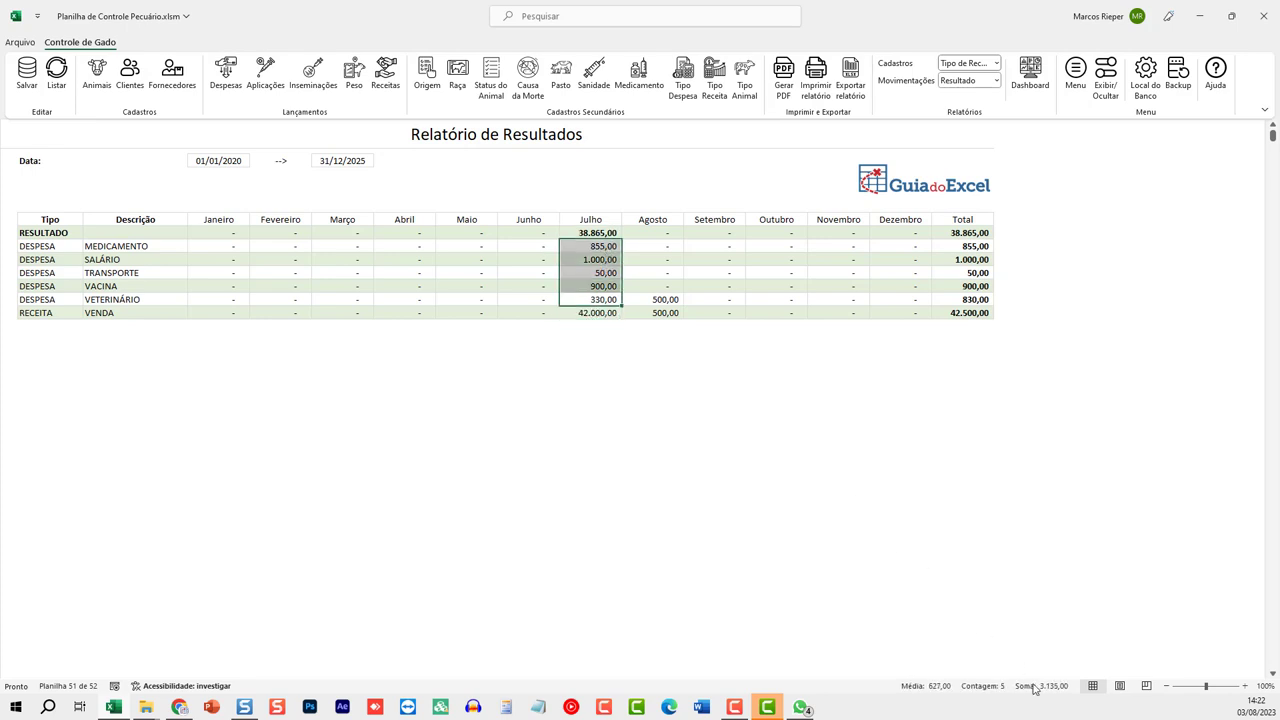
{"action": "left_click", "coordinate": [590, 231]}
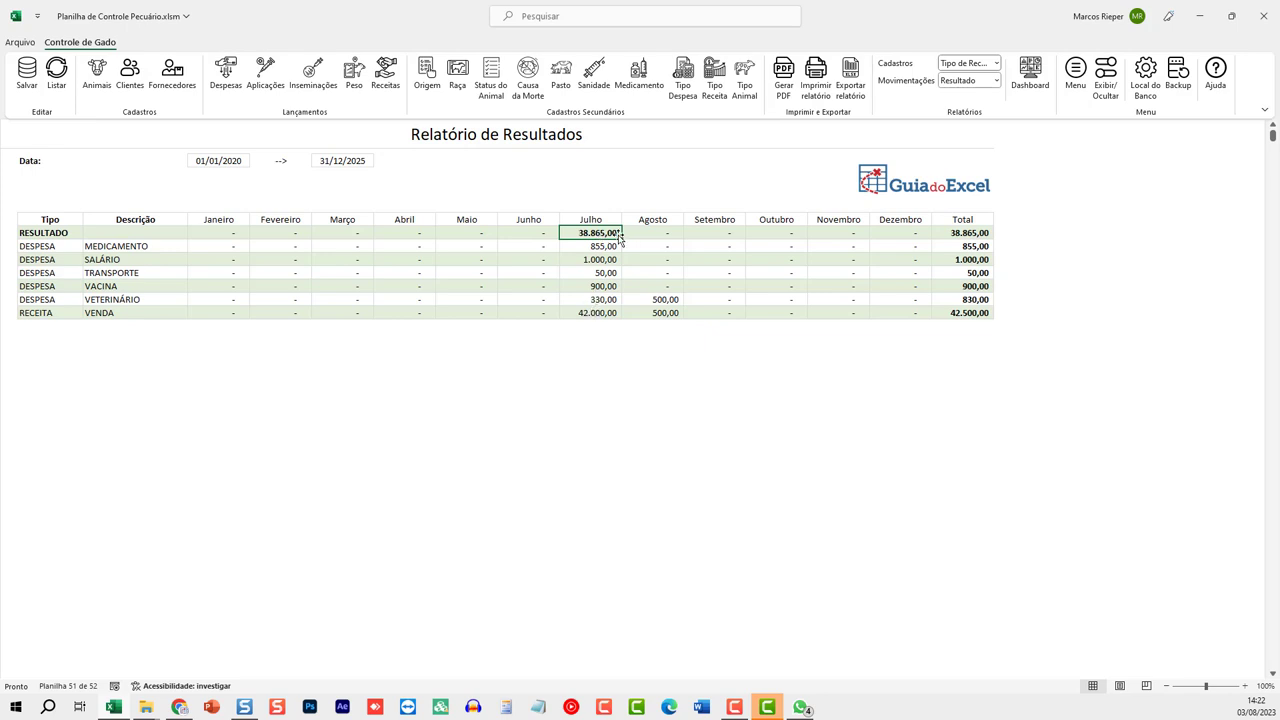
- Inspect the August RESULTADO and expense cells, then show the formula bar and sheet headings
{"action": "double_click", "coordinate": [654, 233]}
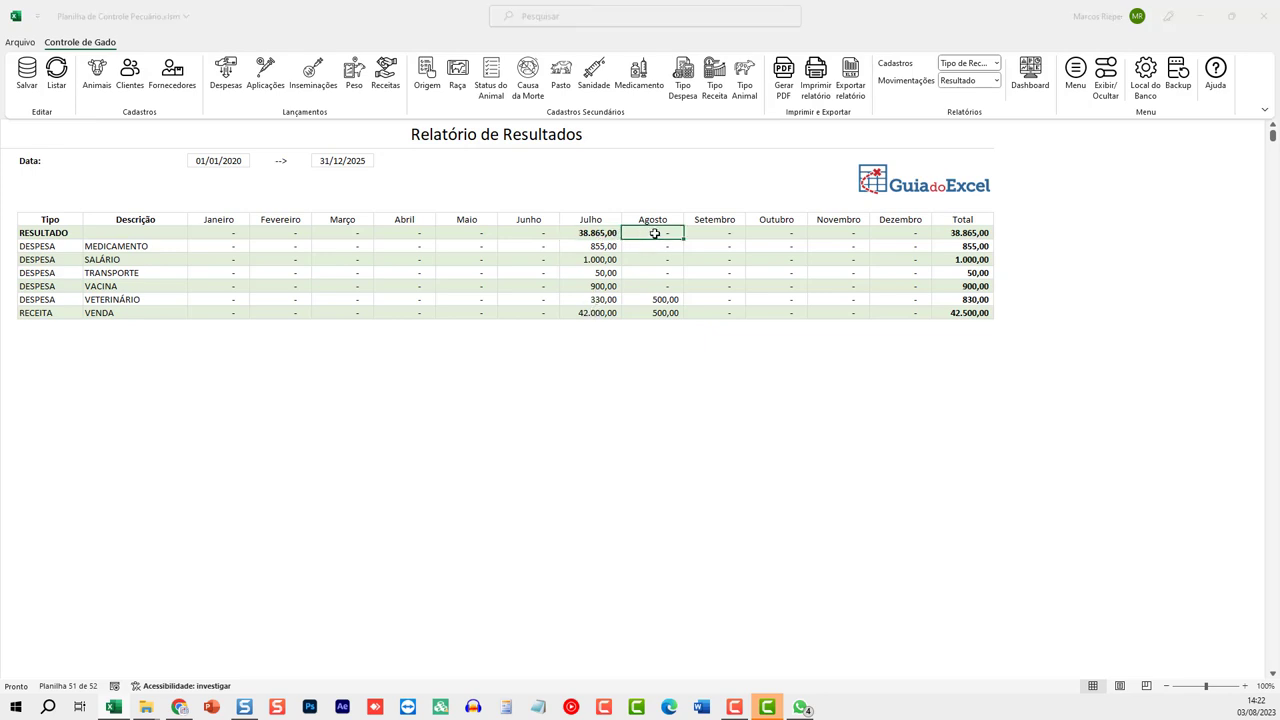
{"action": "left_click", "coordinate": [645, 259]}
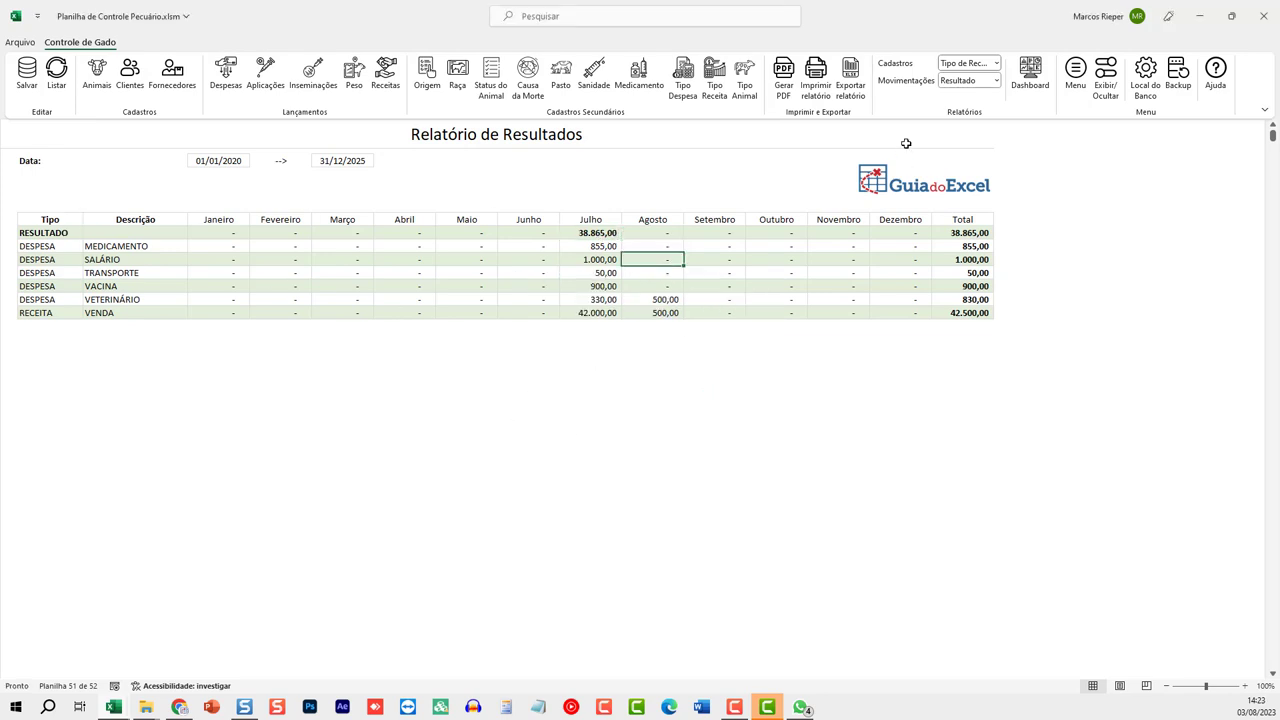
{"action": "left_click", "coordinate": [982, 80]}
{"action": "left_click", "coordinate": [980, 65]}
{"action": "left_click", "coordinate": [996, 63]}
{"action": "left_click", "coordinate": [1112, 207]}
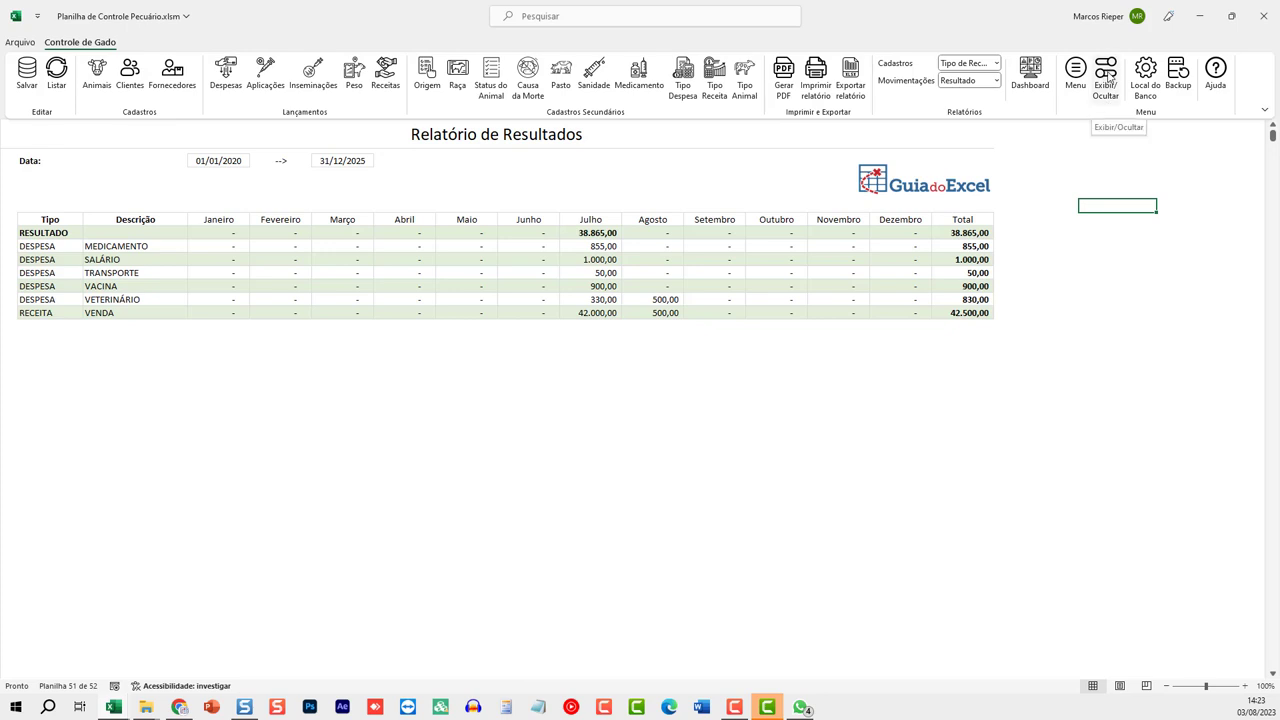
{"action": "left_click", "coordinate": [1106, 78]}
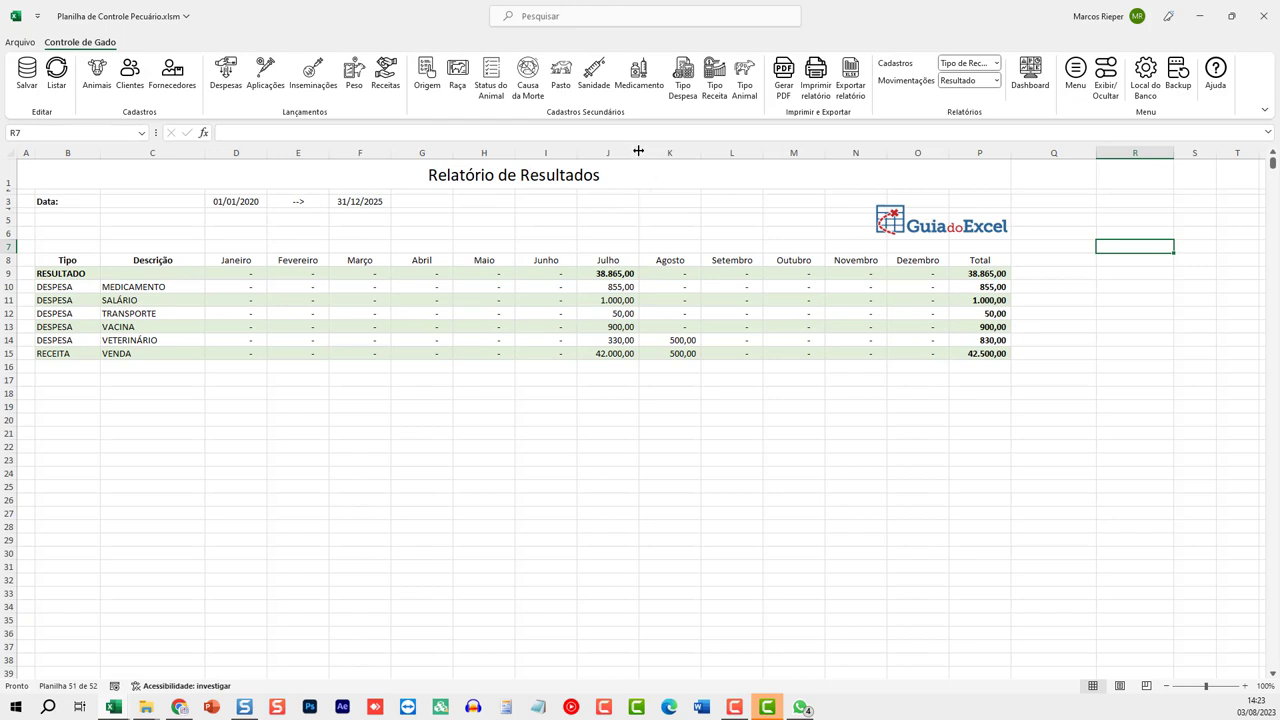
- Widen column J slightly, then hide the formula bar and row/column headers on the results report
{"action": "left_click_drag", "start_coordinate": [638, 151], "coordinate": [631, 165]}
{"action": "left_click", "coordinate": [7, 258]}
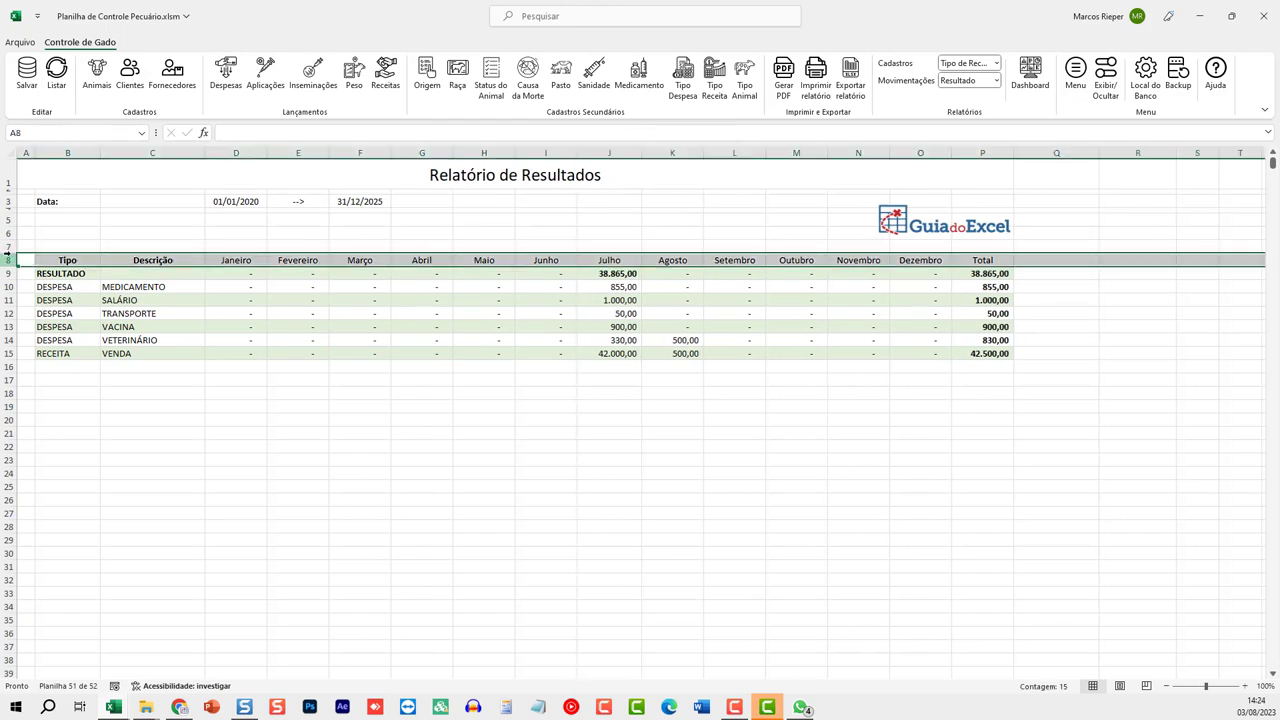
{"action": "left_click", "coordinate": [577, 151]}
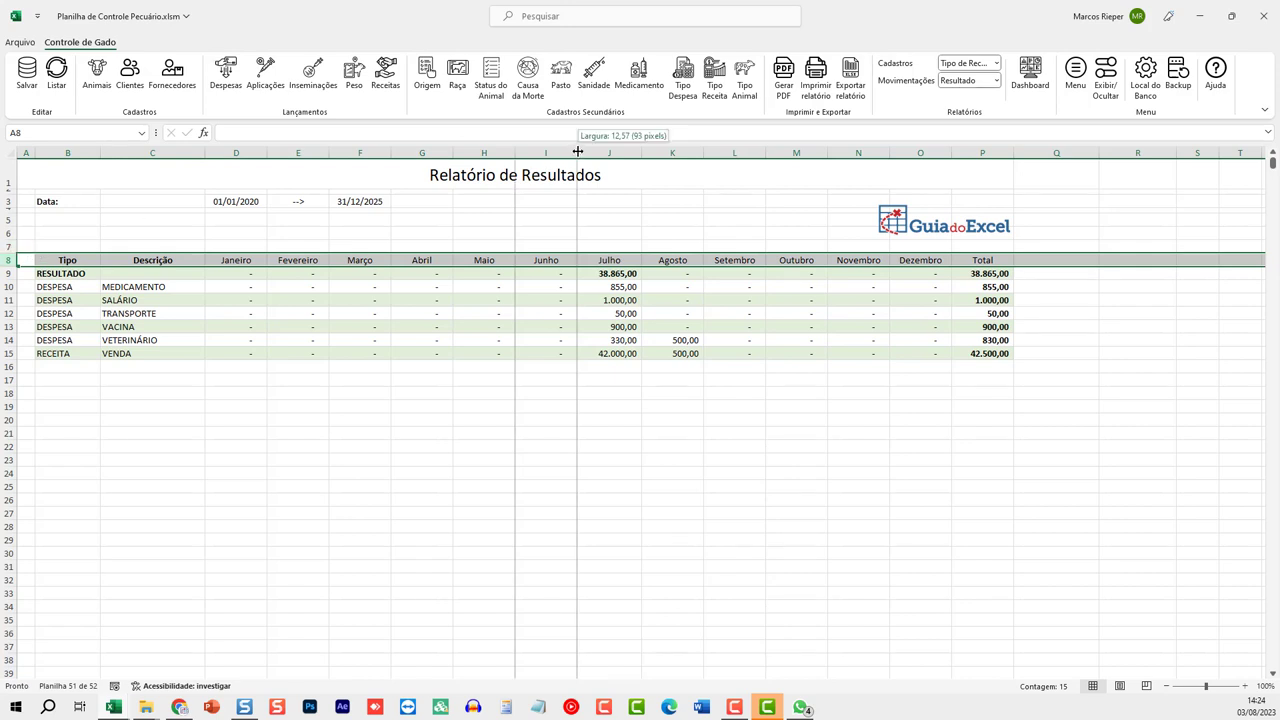
{"action": "left_click", "coordinate": [1106, 78]}
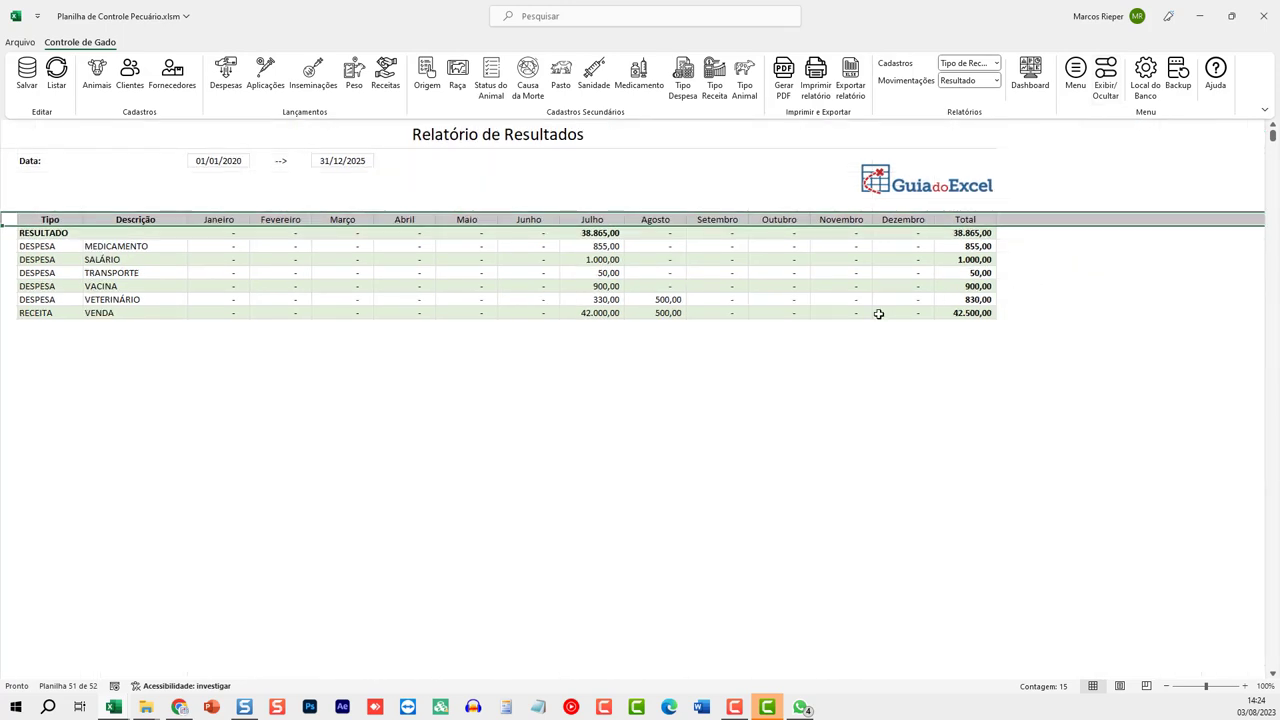
{"action": "left_click", "coordinate": [819, 353]}
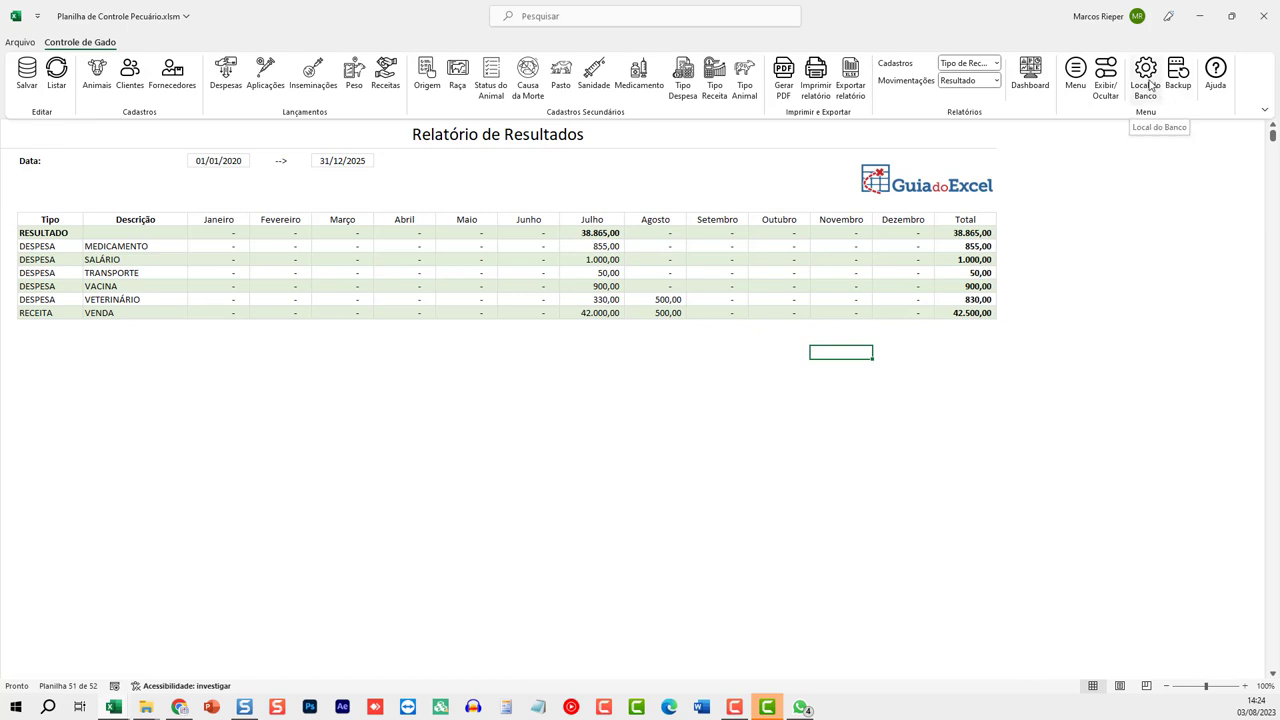
- Show the Local do Banco sheet and bring up the BD folder's File Explorer window
{"action": "left_click", "coordinate": [1150, 85]}
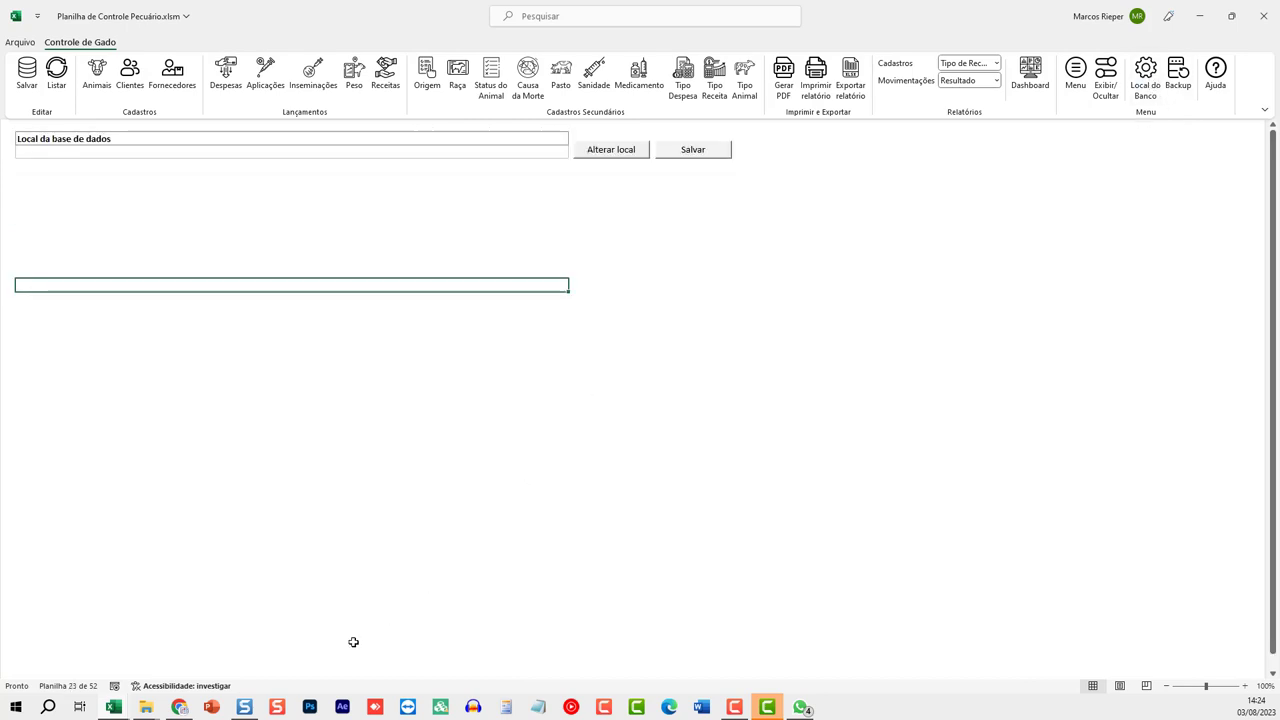
{"action": "left_click", "coordinate": [146, 707]}
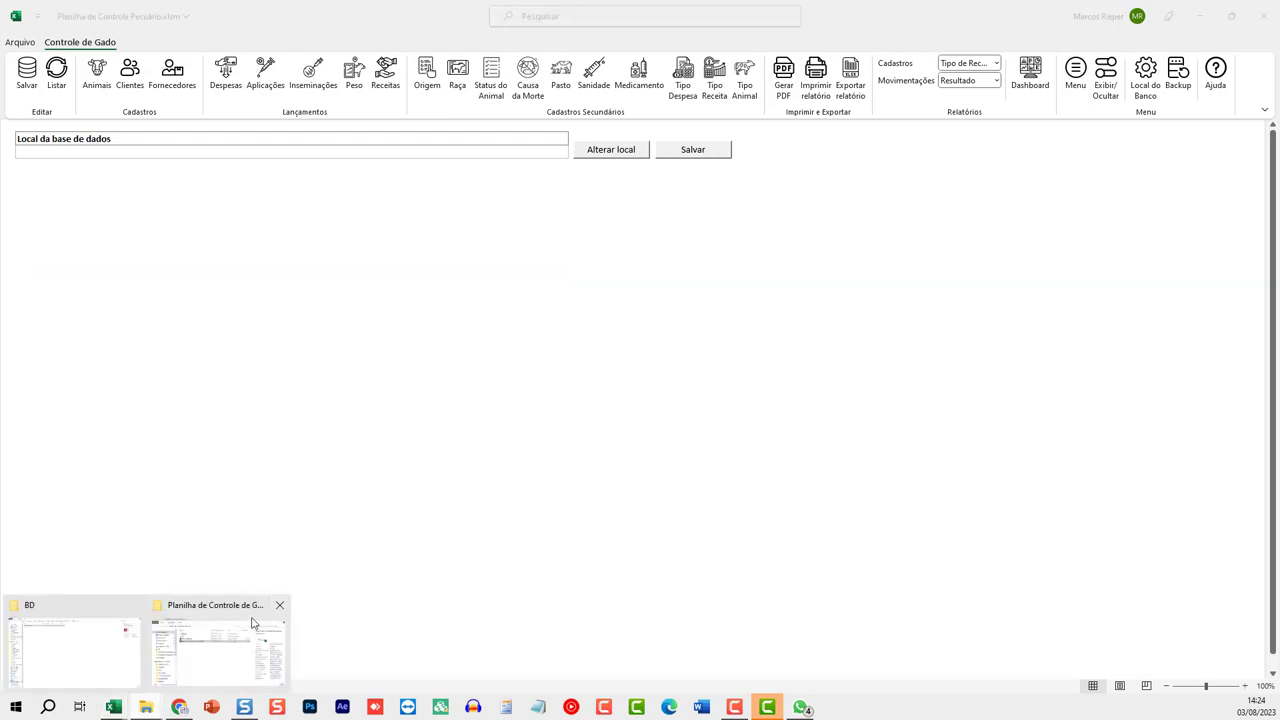
{"action": "left_click", "coordinate": [280, 605]}
{"action": "left_click", "coordinate": [150, 650]}
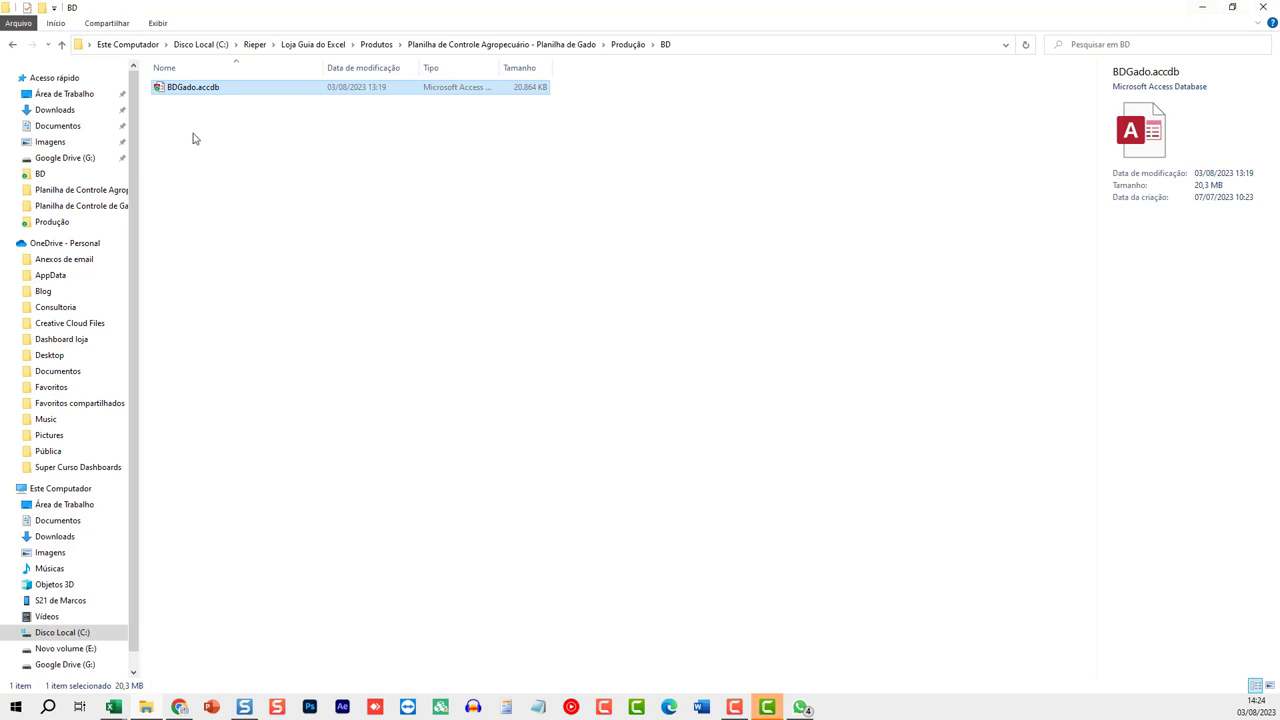
- Browse to Desktop > Planilha de Controle de Gado v1.0 > BD and reveal its full path
{"action": "left_click", "coordinate": [64, 93]}
{"action": "double_click", "coordinate": [252, 110]}
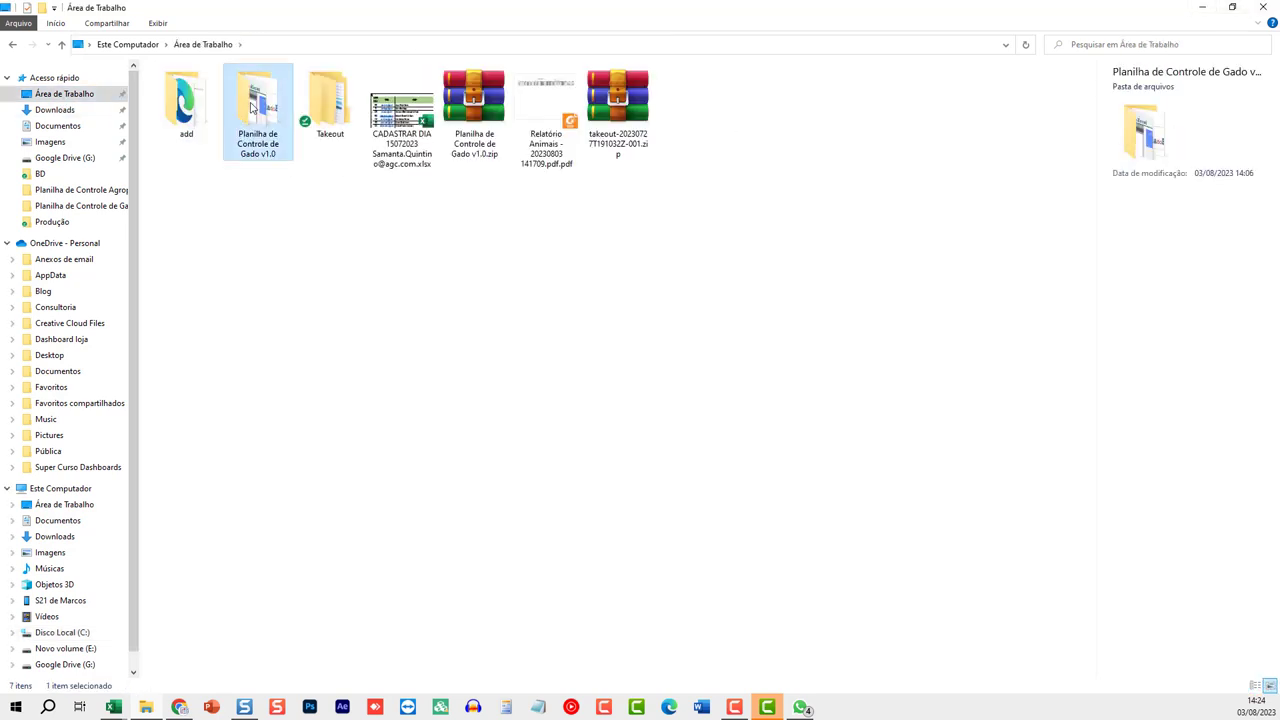
{"action": "double_click", "coordinate": [216, 102]}
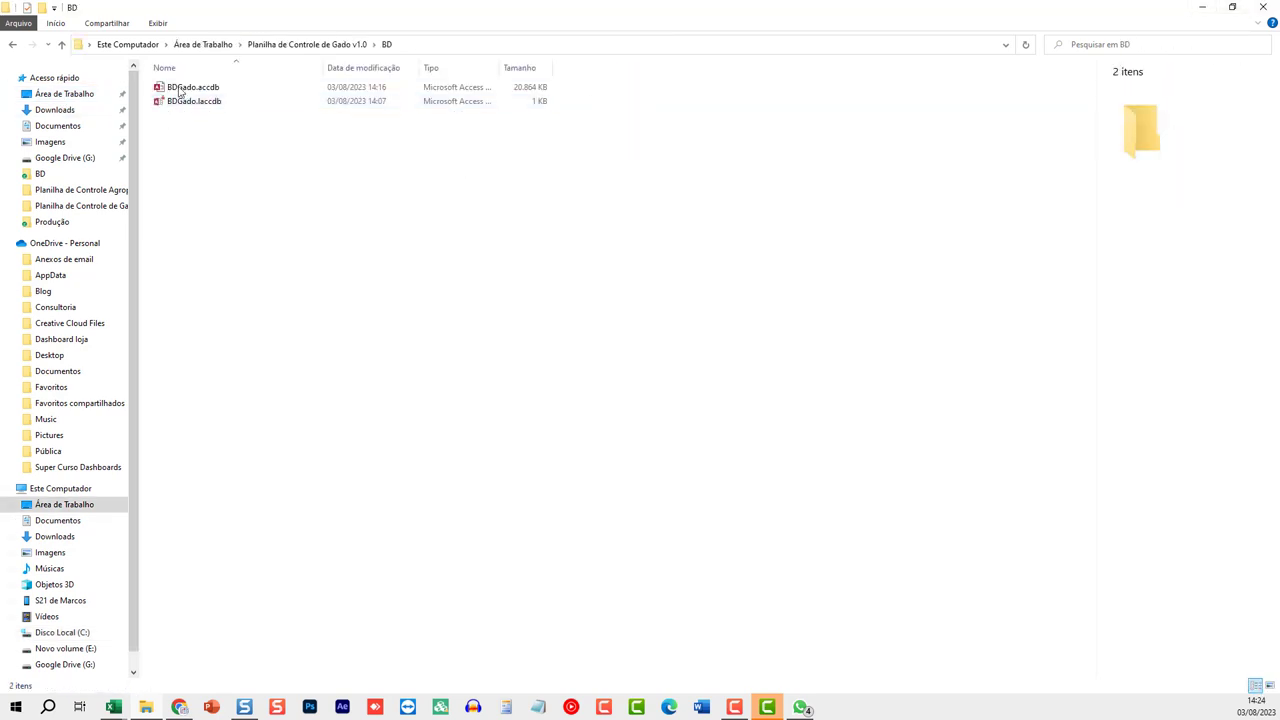
{"action": "left_click", "coordinate": [446, 46]}
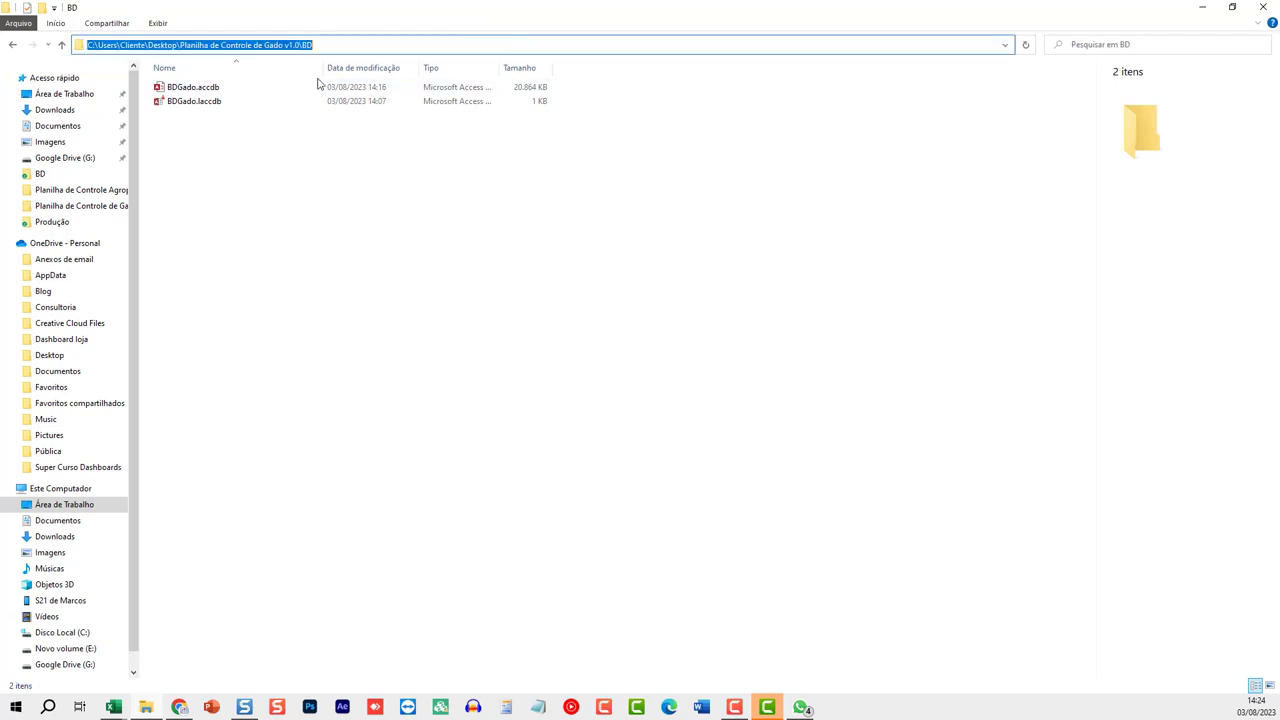
{"action": "left_click", "coordinate": [1202, 7]}
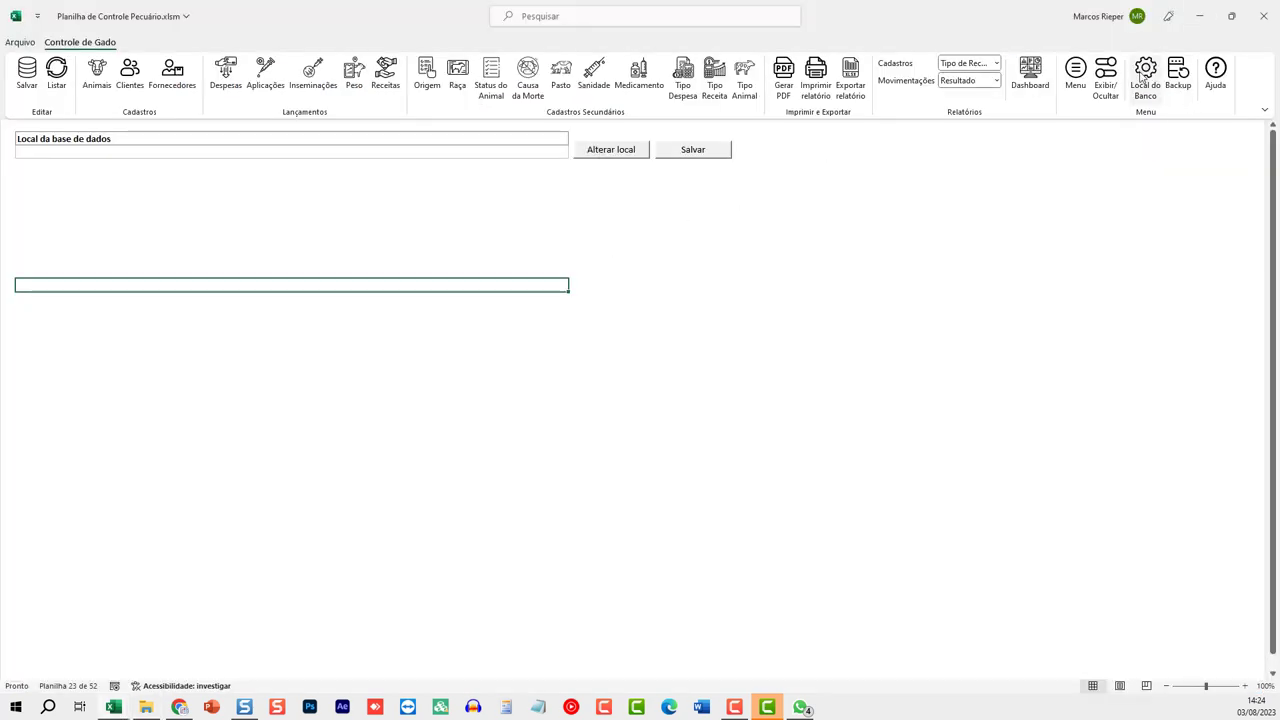
- Point the database to BDGado.accdb in the pasted BD folder path and save the location
{"action": "left_click", "coordinate": [622, 151]}
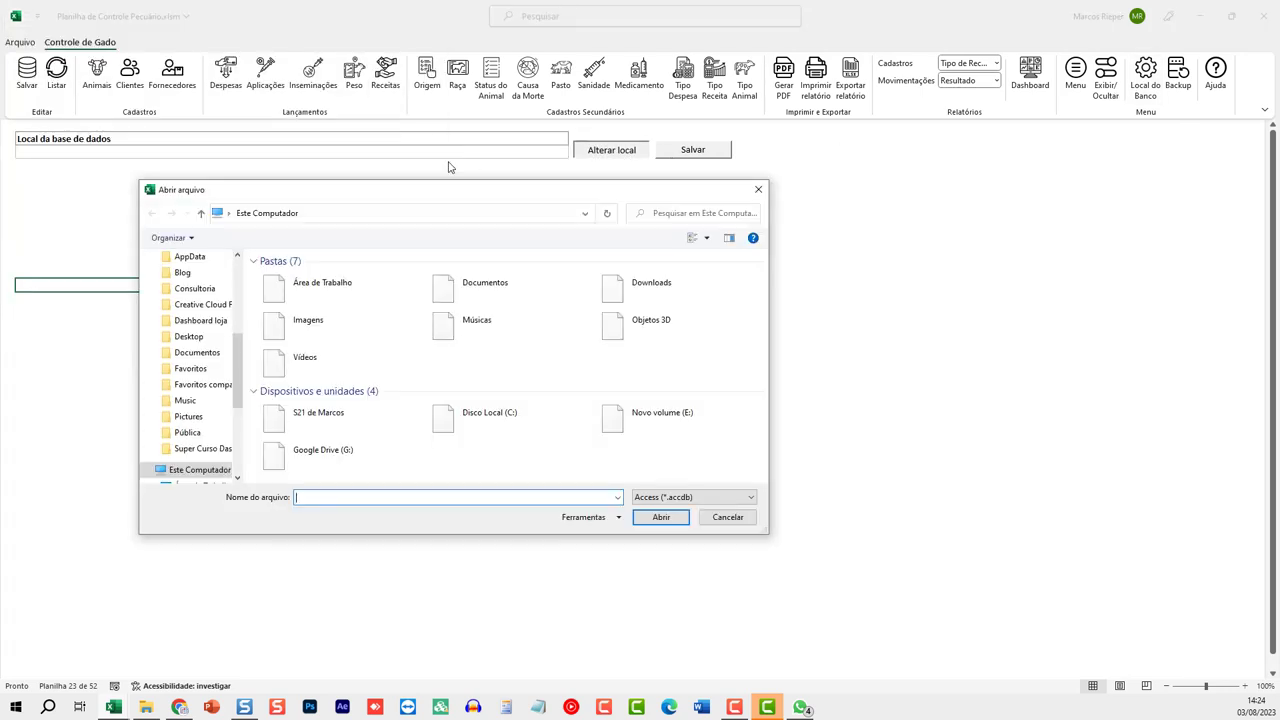
{"action": "left_click", "coordinate": [414, 213]}
{"action": "type", "text": "C:\\Users\\Cliente\\Desktop\\Planilha de Controle de Gado v1.0\\BD"}
{"action": "key", "text": "Return"}
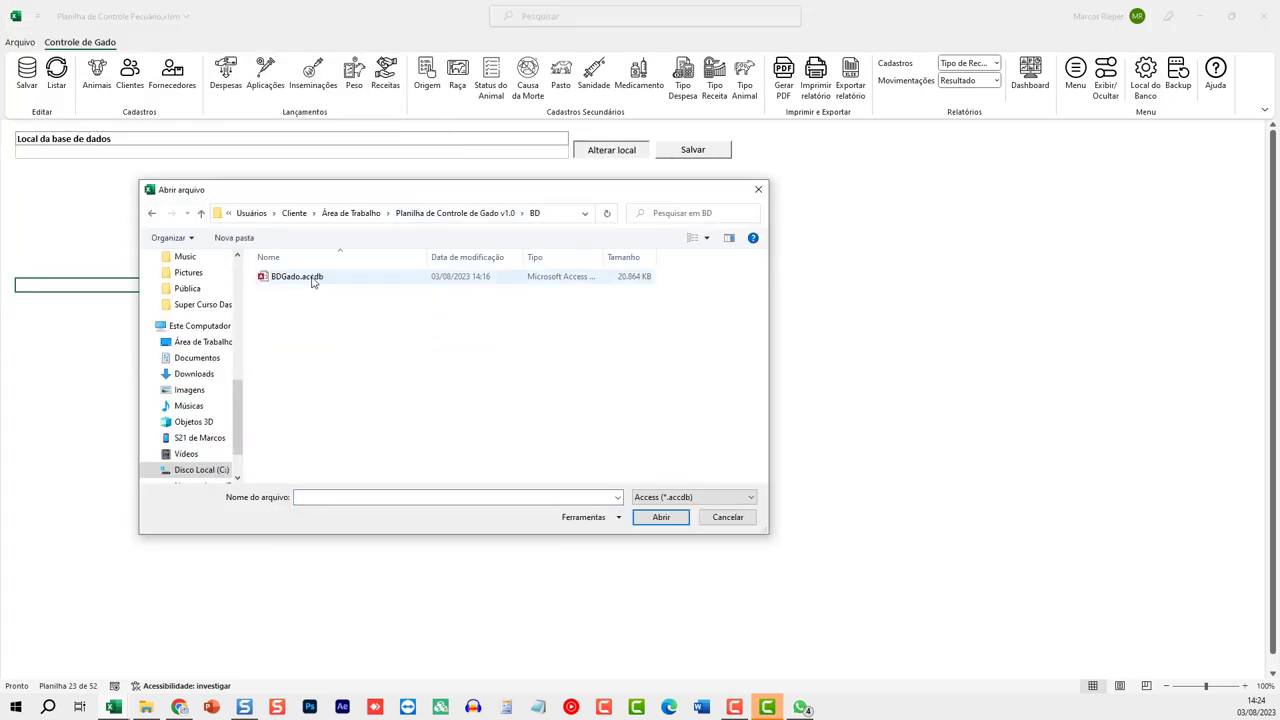
{"action": "double_click", "coordinate": [297, 280]}
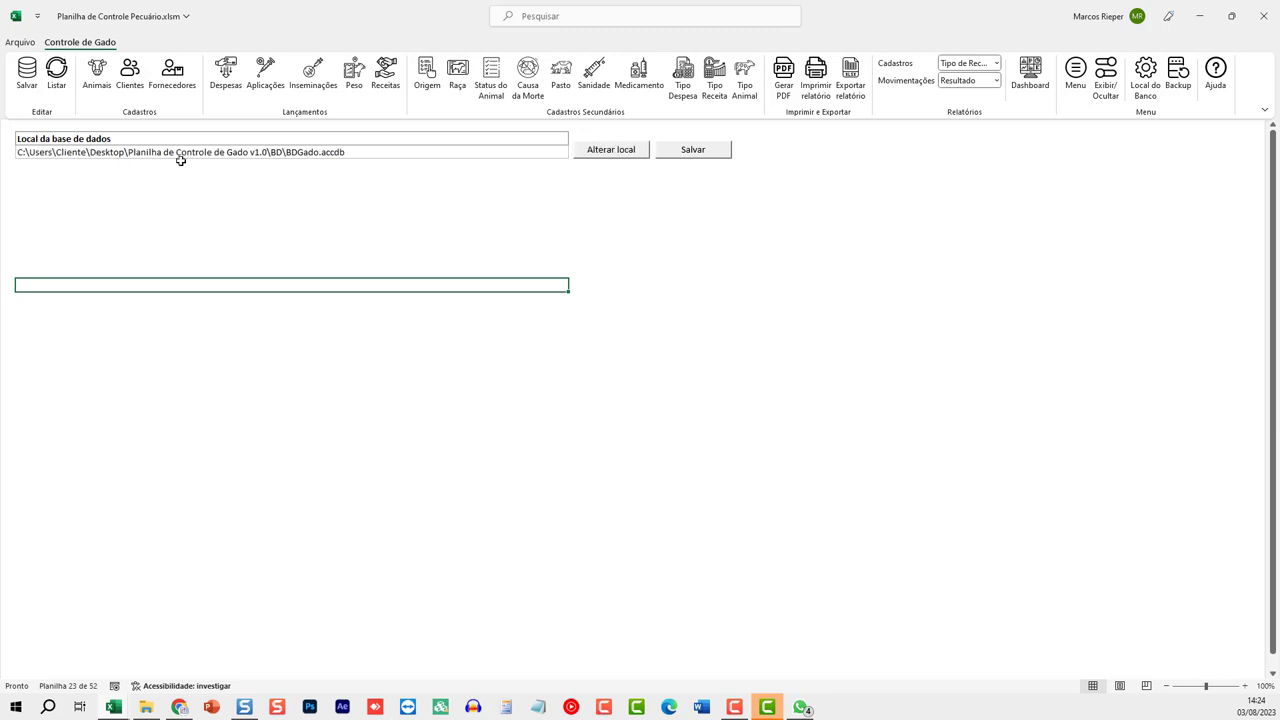
{"action": "left_click", "coordinate": [710, 155]}
{"action": "left_click", "coordinate": [700, 259]}
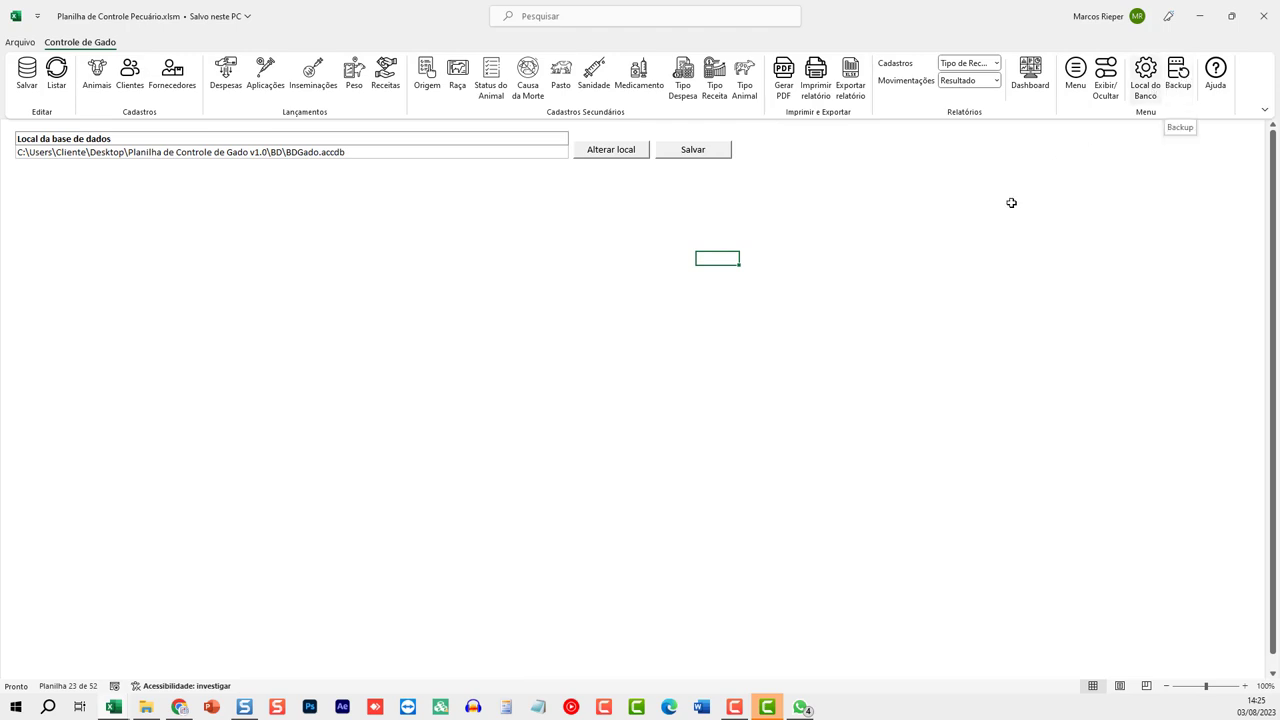
{"action": "left_click", "coordinate": [589, 245]}
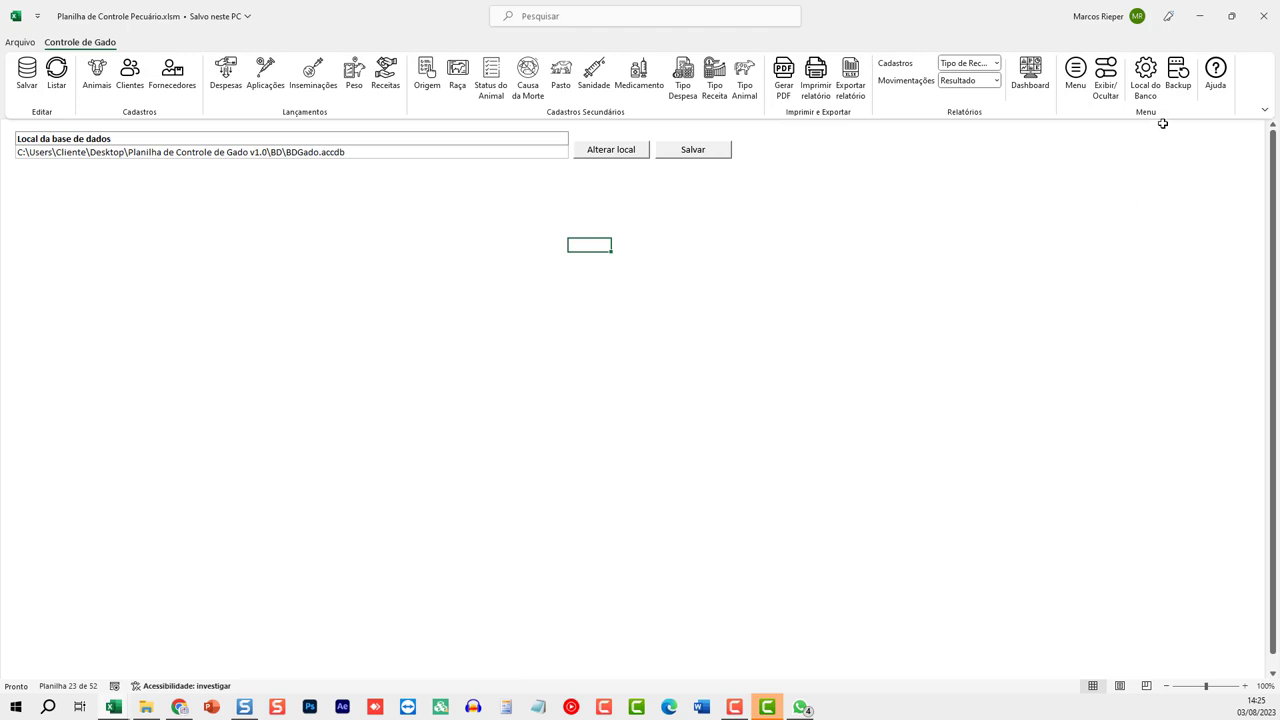
- Open Dashboard.xlsm on its dashboard: 14 animals, 11.655 kg, sales 126.000, expenses 3.135
{"action": "left_click", "coordinate": [1030, 78]}
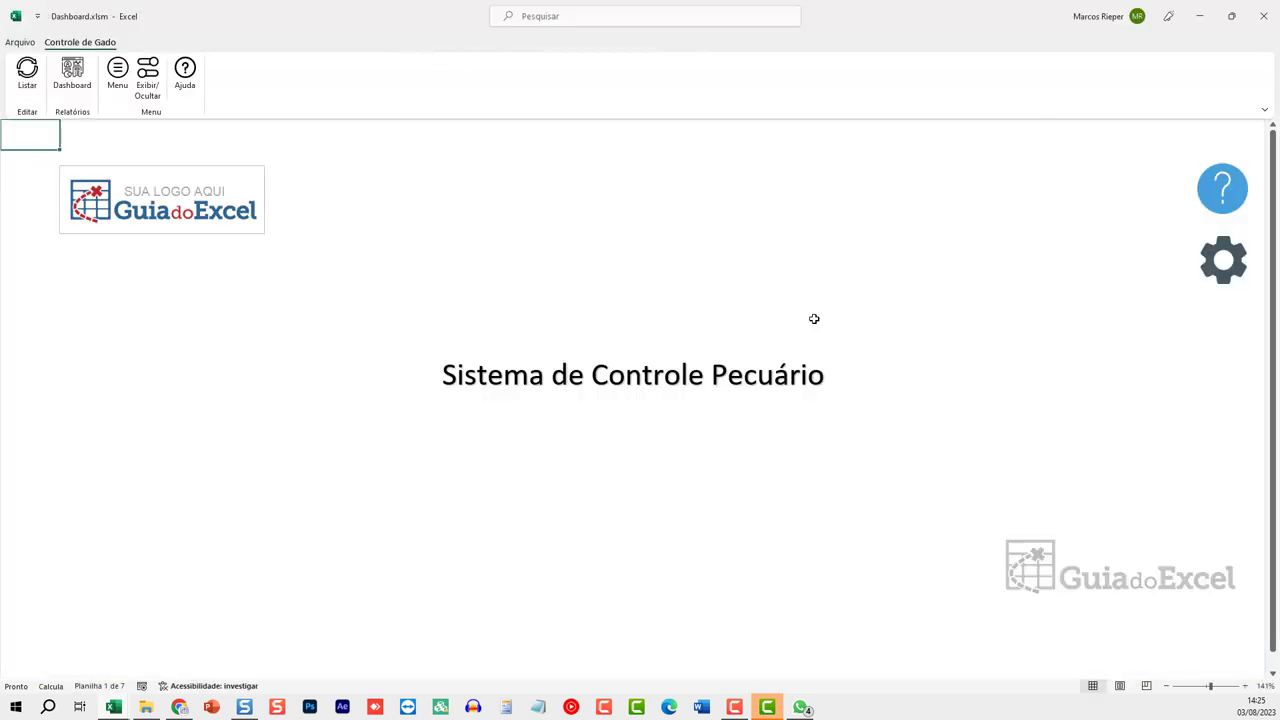
{"action": "left_click", "coordinate": [73, 78]}
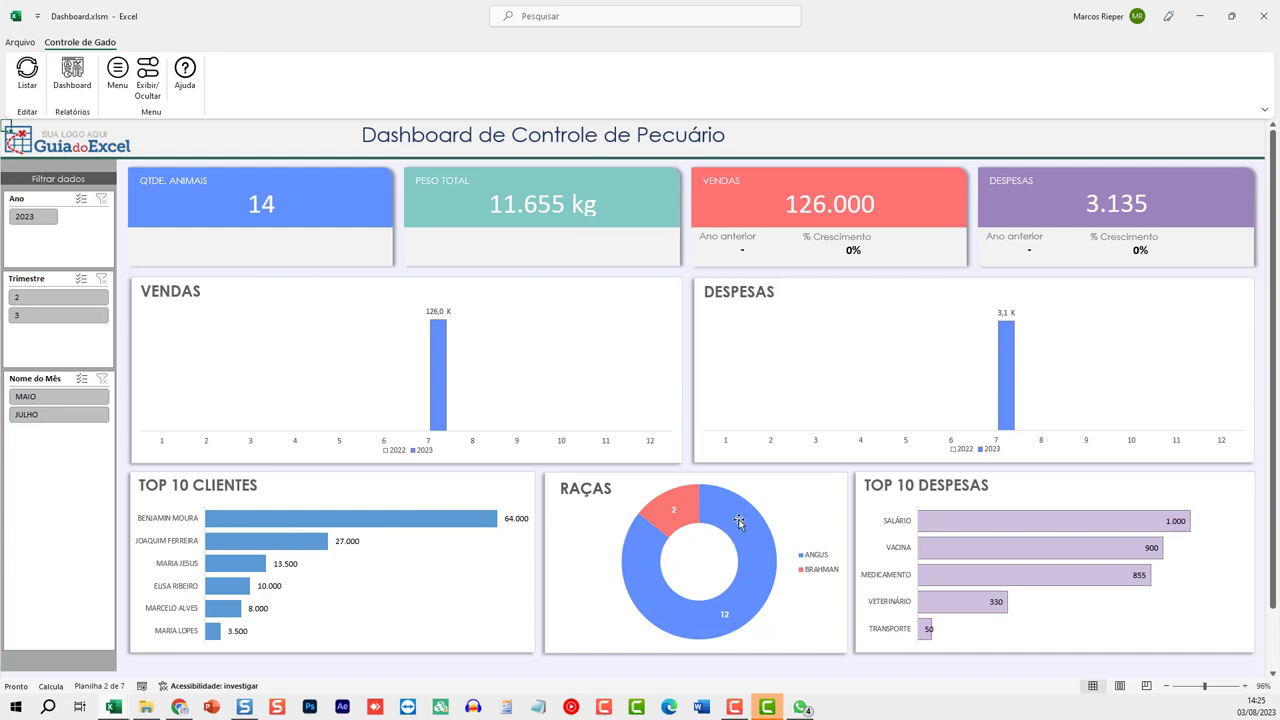
- Filter the dashboard to JULHO in the Nome do Mês slicer, then clear that month filter
{"action": "mouse_move", "coordinate": [700, 494]}
{"action": "left_click", "coordinate": [40, 413]}
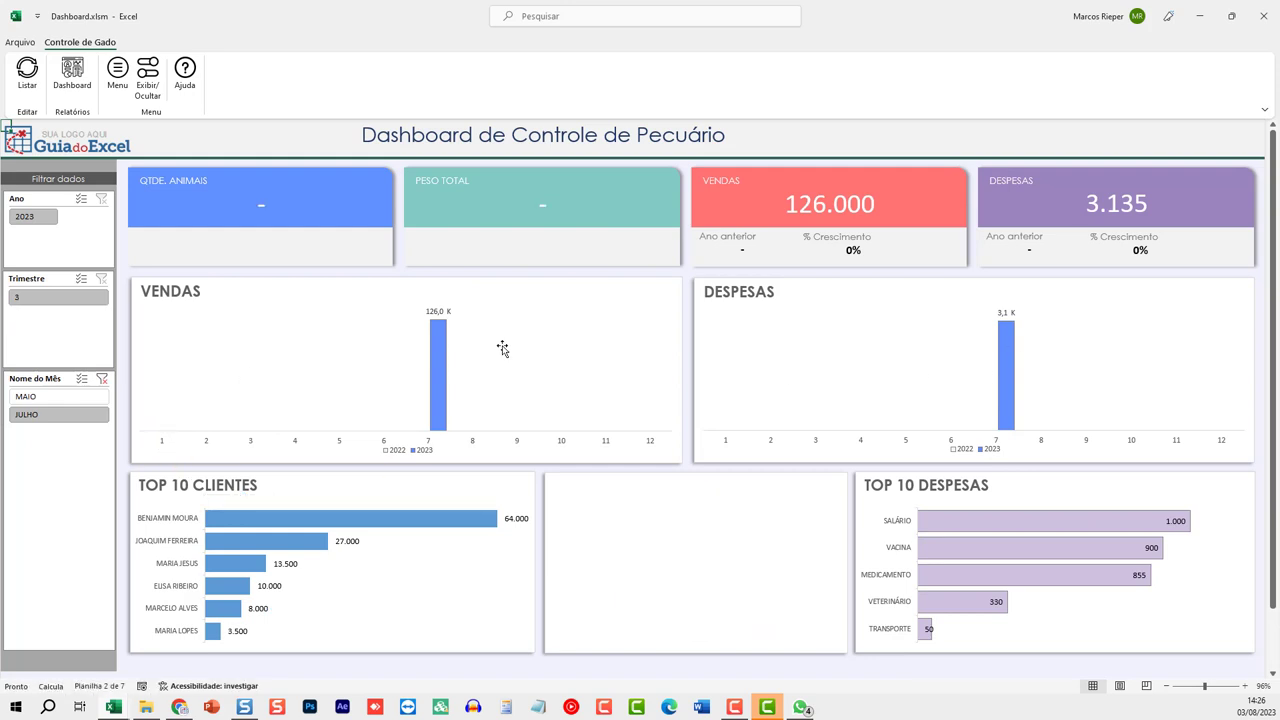
{"action": "left_click", "coordinate": [101, 379]}
- Restore all months in the slicer, visit the Menu and Configurações sheets, then return to Dashboard
{"action": "left_click", "coordinate": [103, 384]}
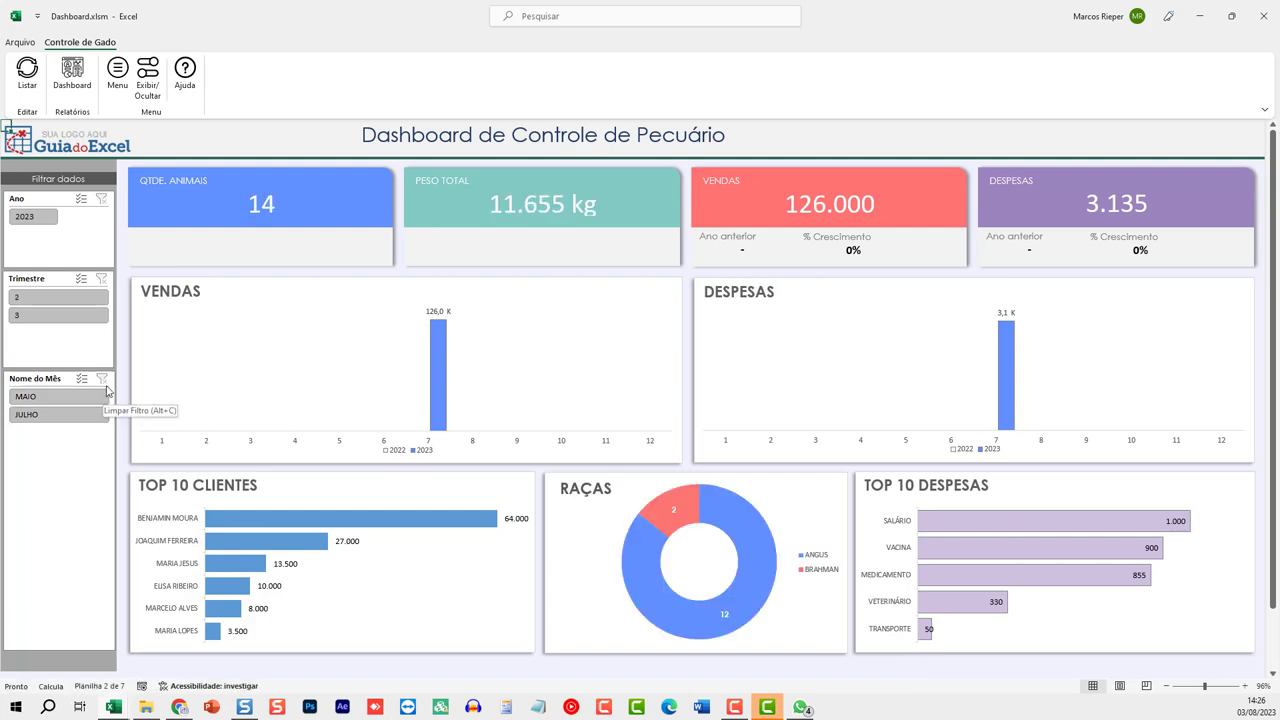
{"action": "left_click", "coordinate": [118, 84]}
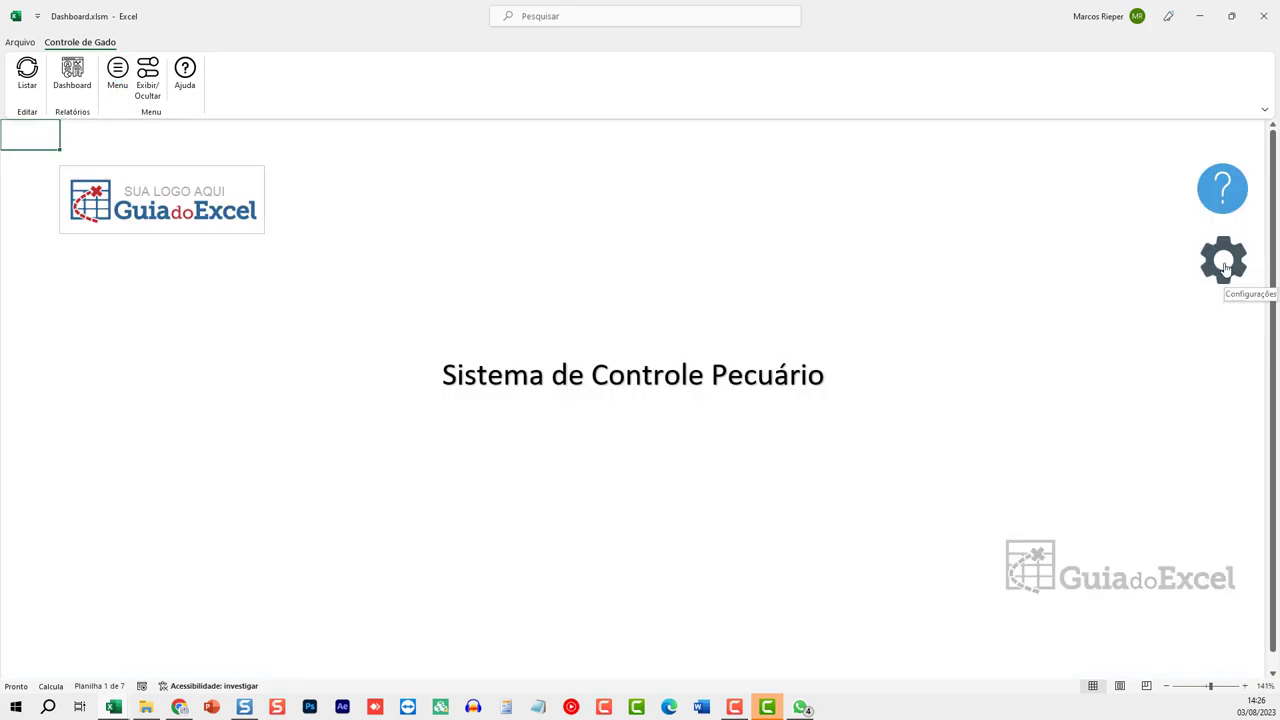
{"action": "left_click", "coordinate": [1224, 262]}
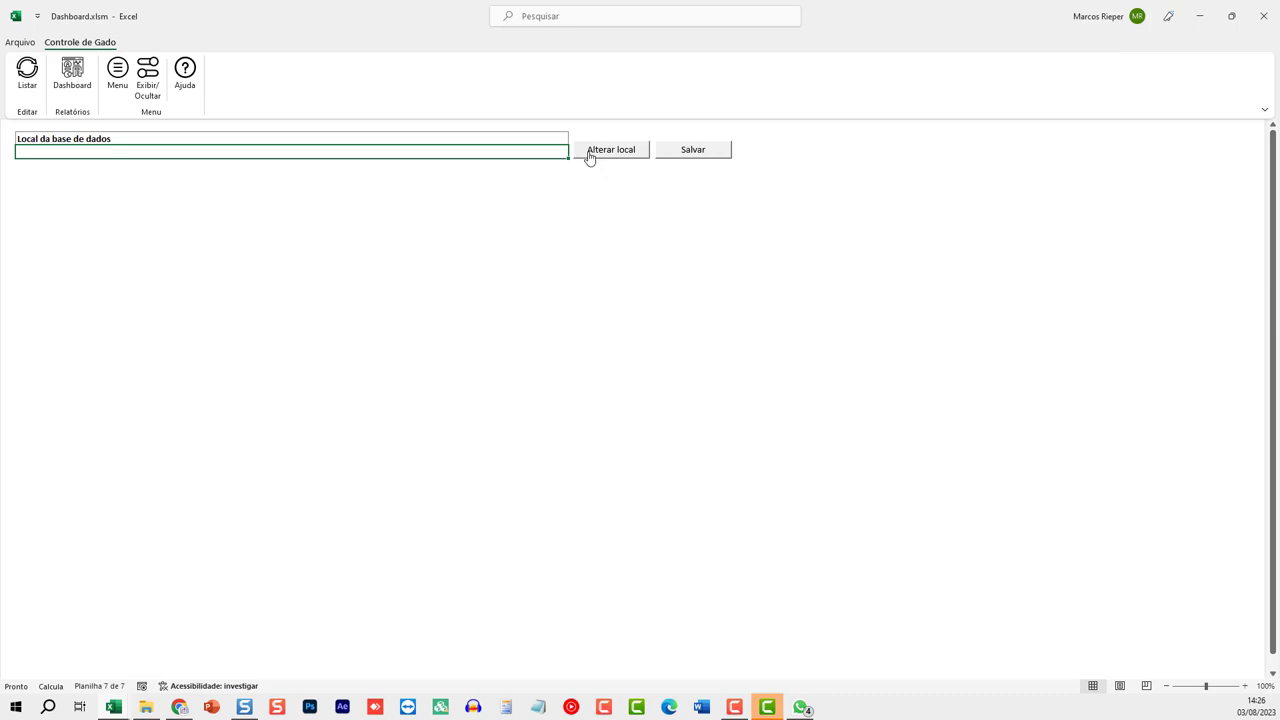
{"action": "left_click", "coordinate": [118, 72]}
{"action": "left_click", "coordinate": [72, 74]}
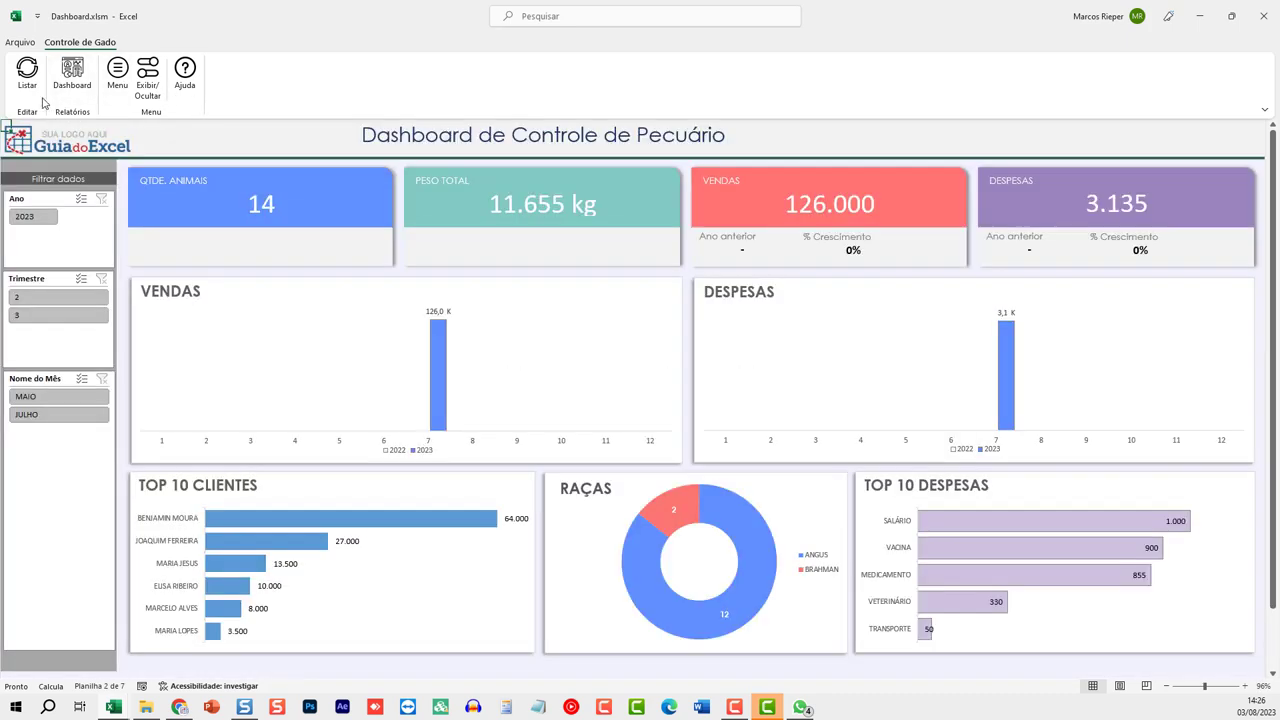